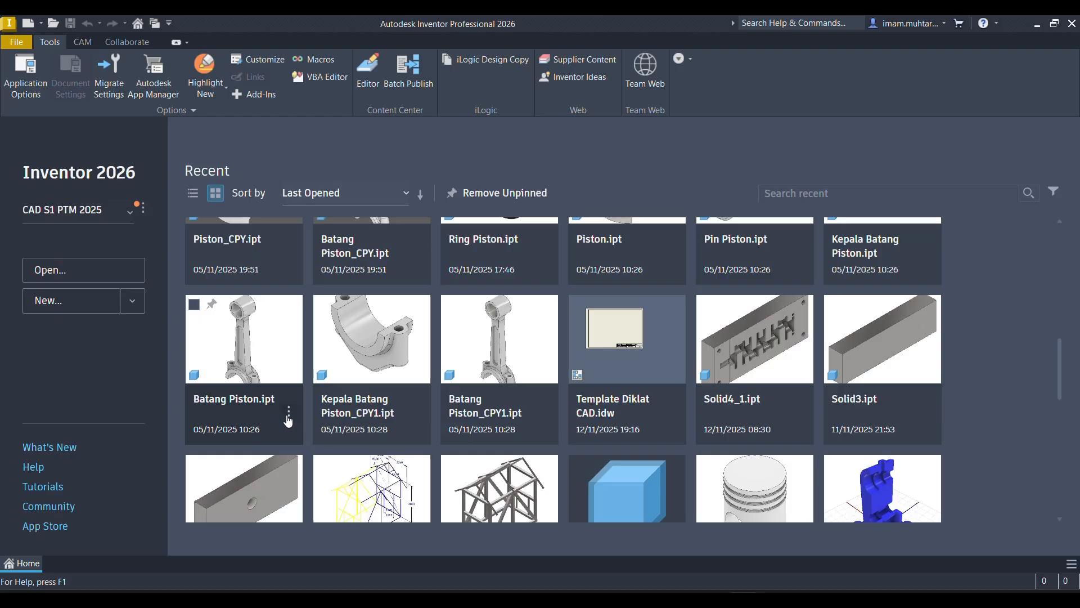
# - Open the folder containing Batang Piston.ipt and make a copy of the Batang Piston part file there
pyautogui.click(289, 417)
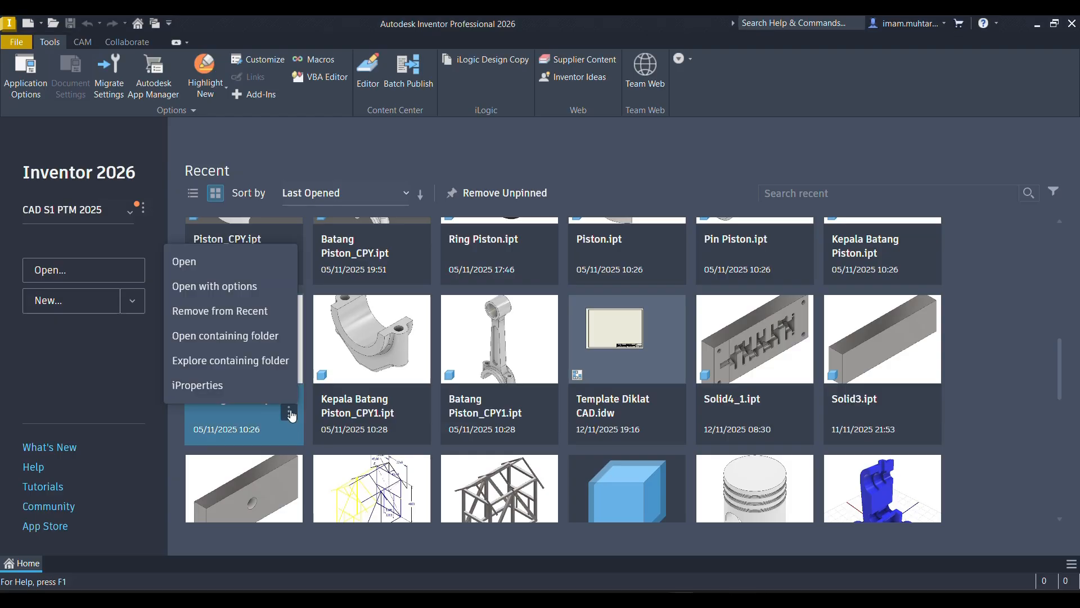
pyautogui.click(248, 336)
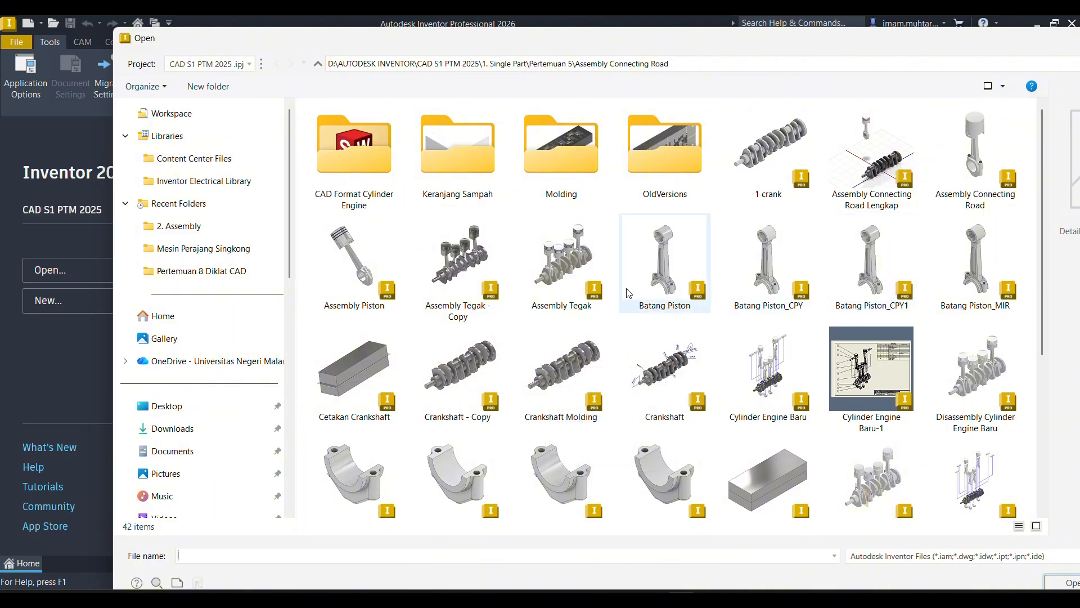
pyautogui.click(681, 263)
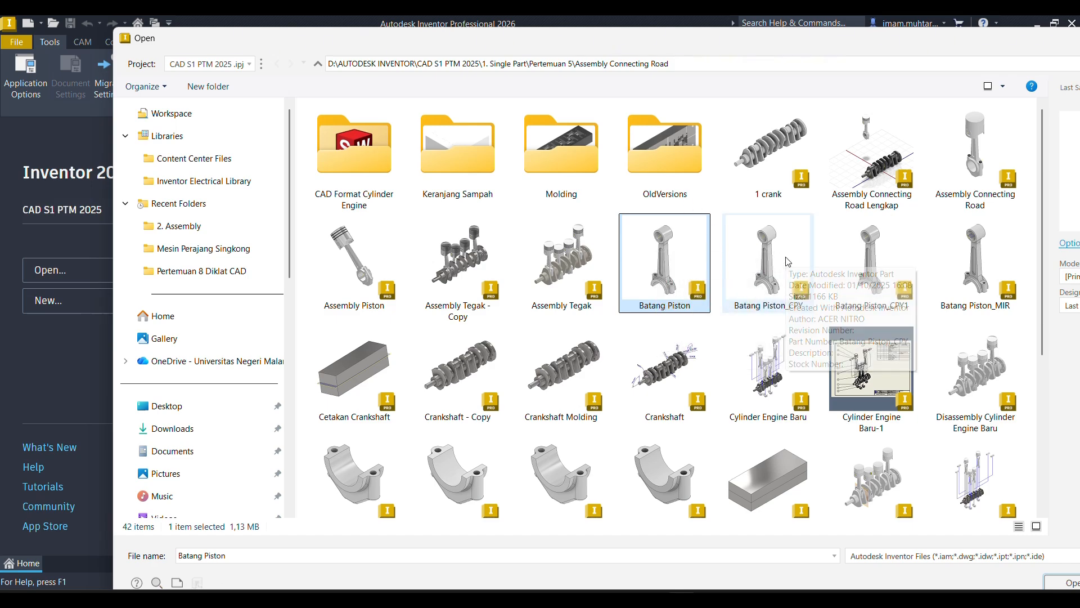
pyautogui.press('Return')
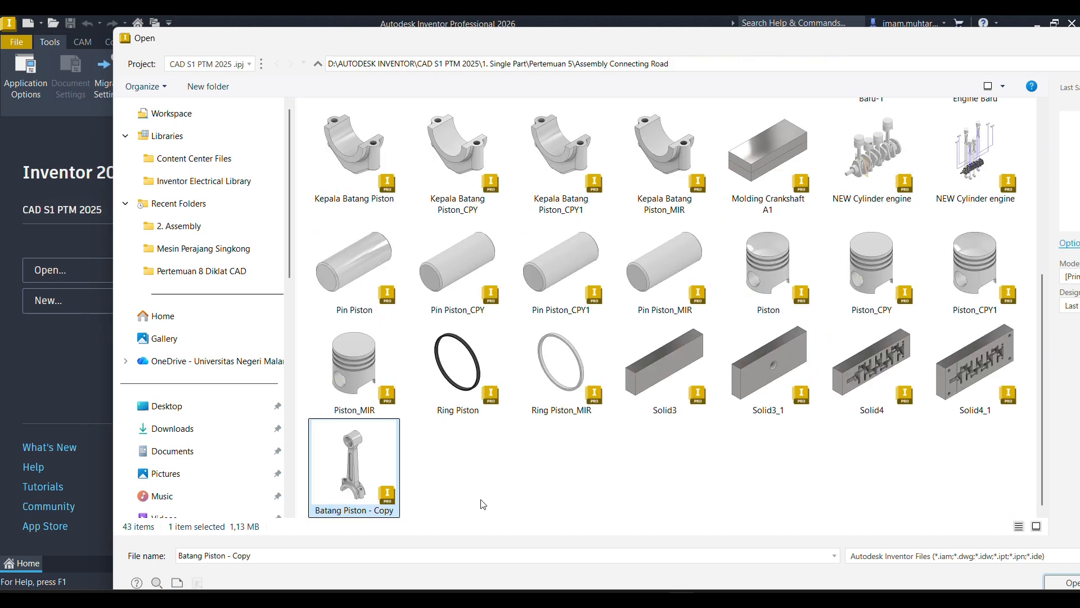
# - Rename the copied part file as Molding Batang Piston and open it
pyautogui.click(372, 513)
pyautogui.click(348, 511)
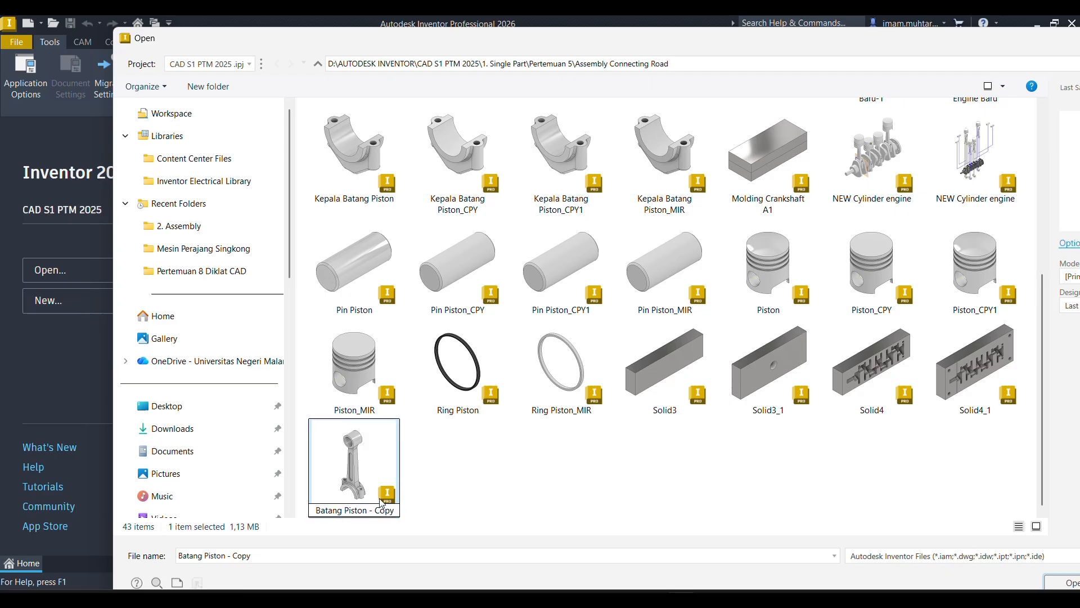
pyautogui.press('Delete')
pyautogui.press('Delete')
pyautogui.press('Delete')
pyautogui.press('Delete')
pyautogui.press('Delete')
pyautogui.press('Delete')
pyautogui.press('Delete')
pyautogui.press('Home')
pyautogui.write('Molding')
pyautogui.press('Return')
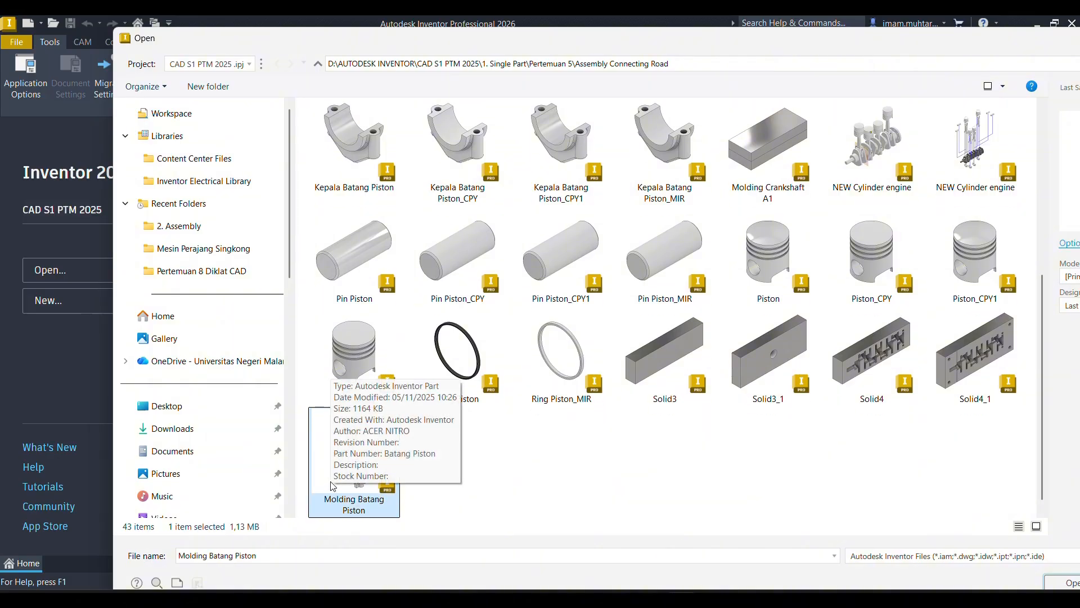
pyautogui.doubleClick(319, 423)
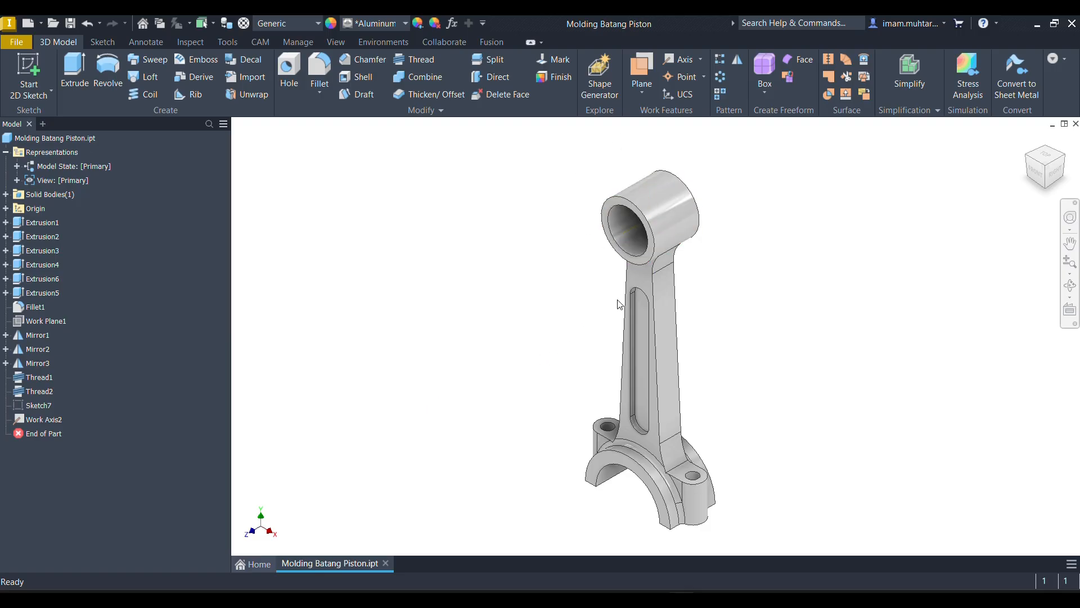
# - Make the YZ, XZ and XY origin planes visible on the connecting rod
pyautogui.keyDown('shift'); pyautogui.moveTo(653, 335); pyautogui.dragTo(596, 285, button='middle'); pyautogui.keyUp('shift')
pyautogui.scroll(-2, 588, 307)
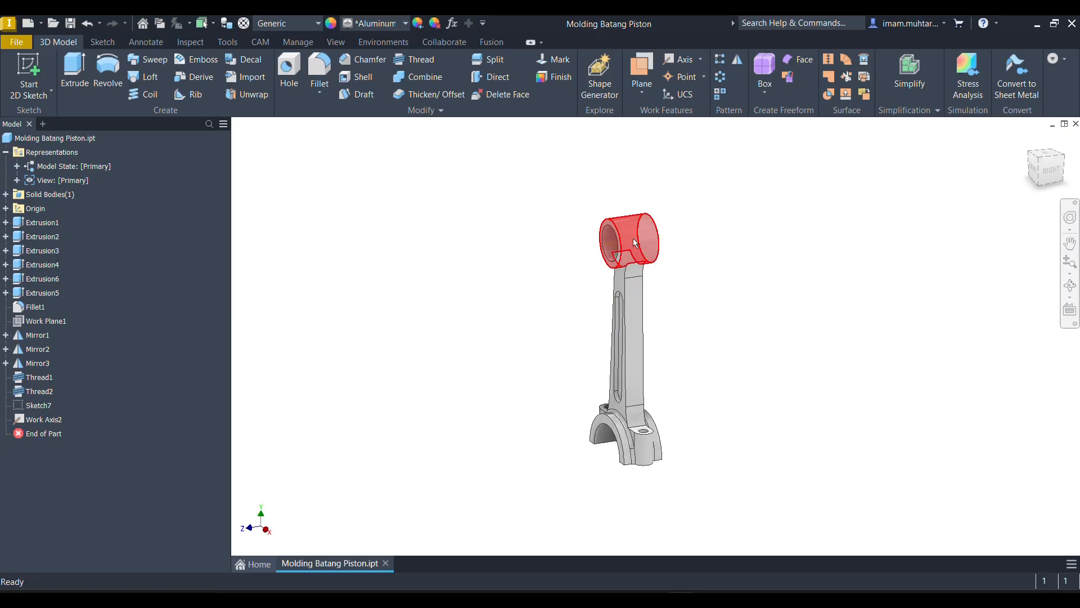
pyautogui.scroll(5, 630, 220)
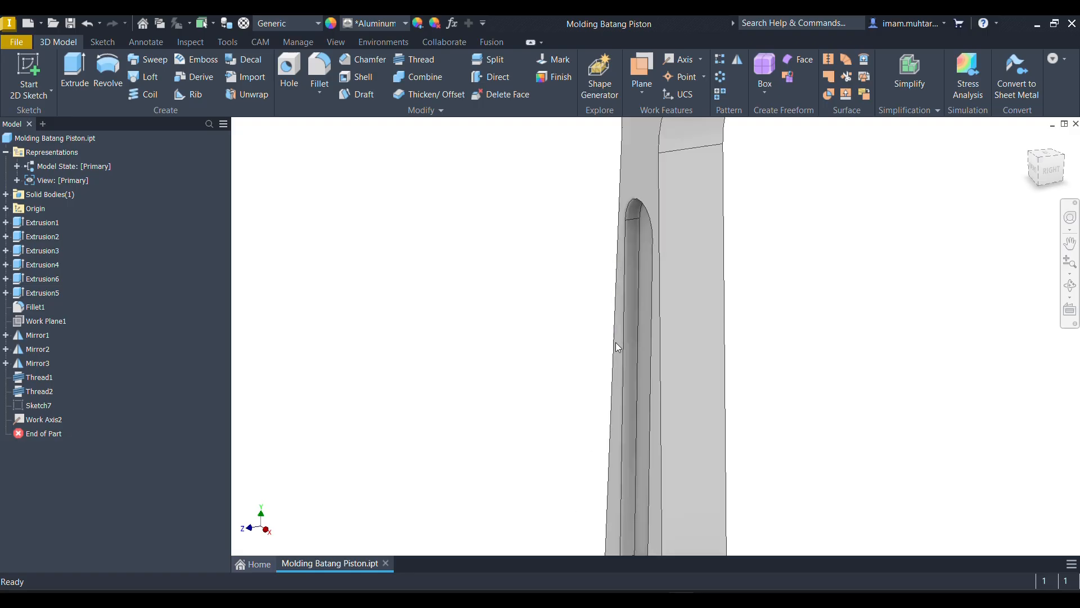
pyautogui.scroll(-5, 632, 186)
pyautogui.scroll(4, 628, 261)
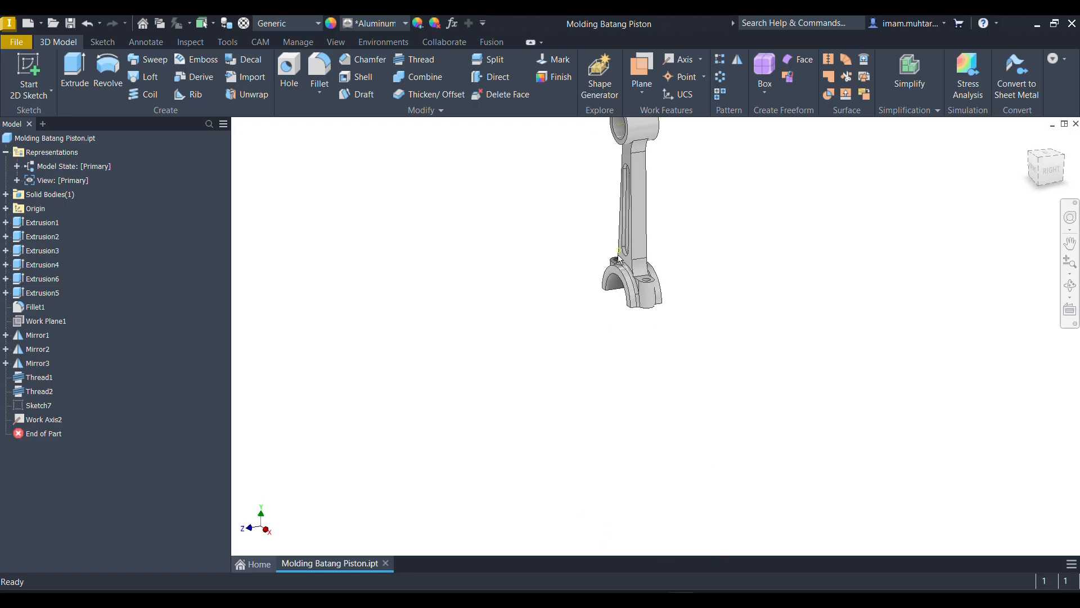
pyautogui.scroll(-5, 628, 262)
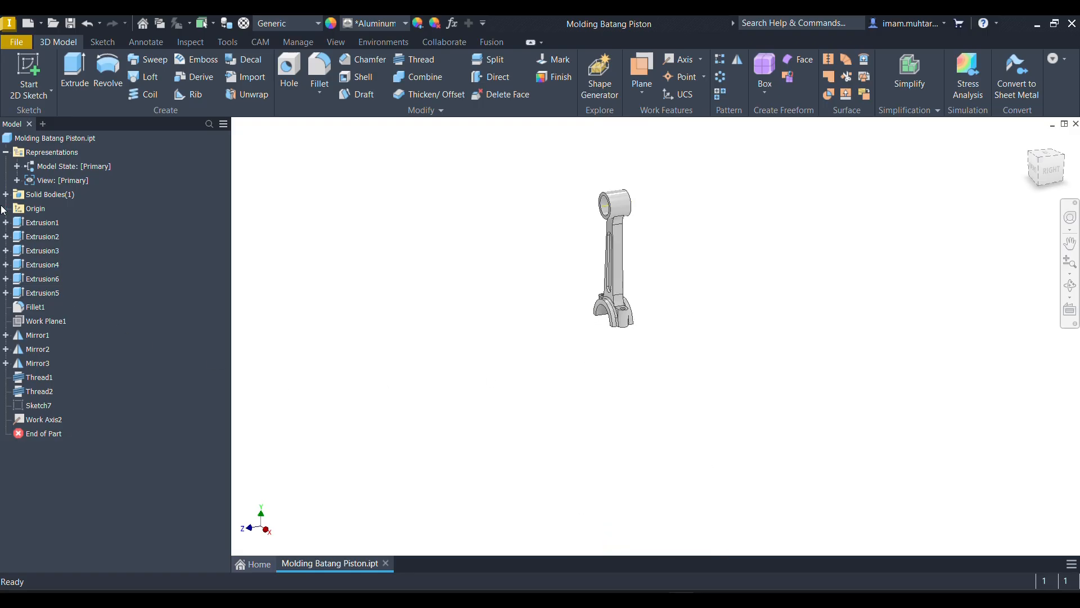
pyautogui.click(6, 208)
pyautogui.click(35, 223)
pyautogui.keyDown('ctrl'); pyautogui.click(38, 237); pyautogui.keyUp('ctrl')
pyautogui.rightClick(39, 252)
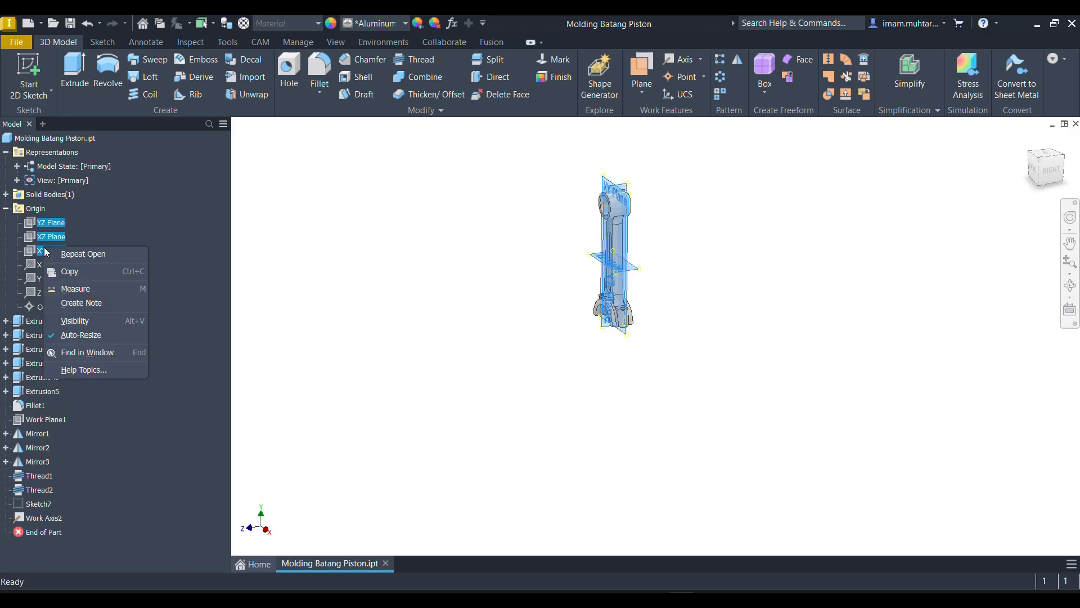
pyautogui.click(84, 325)
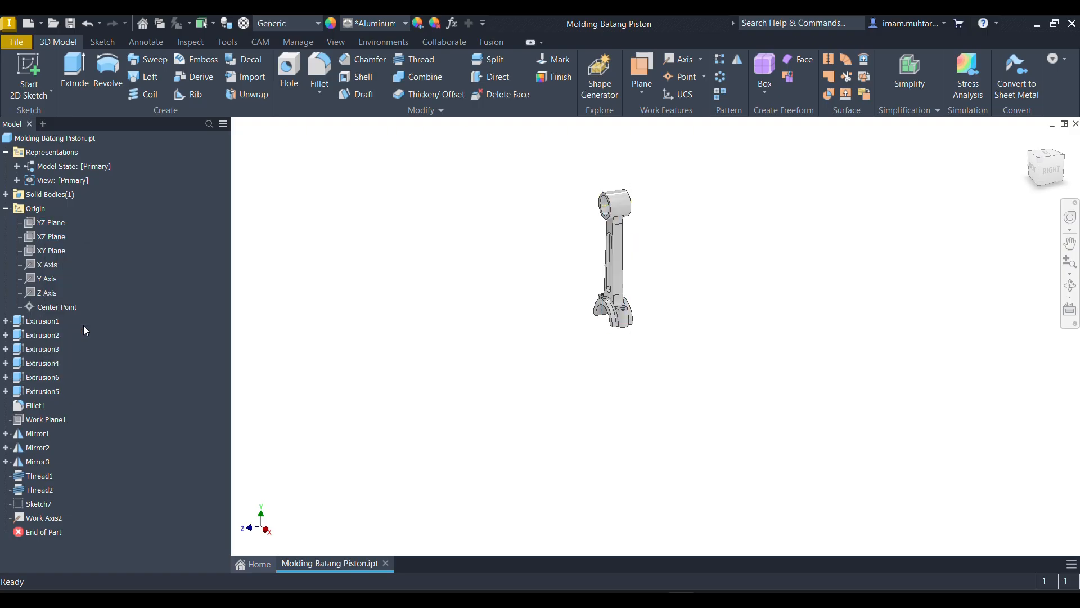
pyautogui.click(50, 223)
pyautogui.keyDown('shift'); pyautogui.click(60, 252); pyautogui.keyUp('shift')
pyautogui.hotkey('alt', 'v')
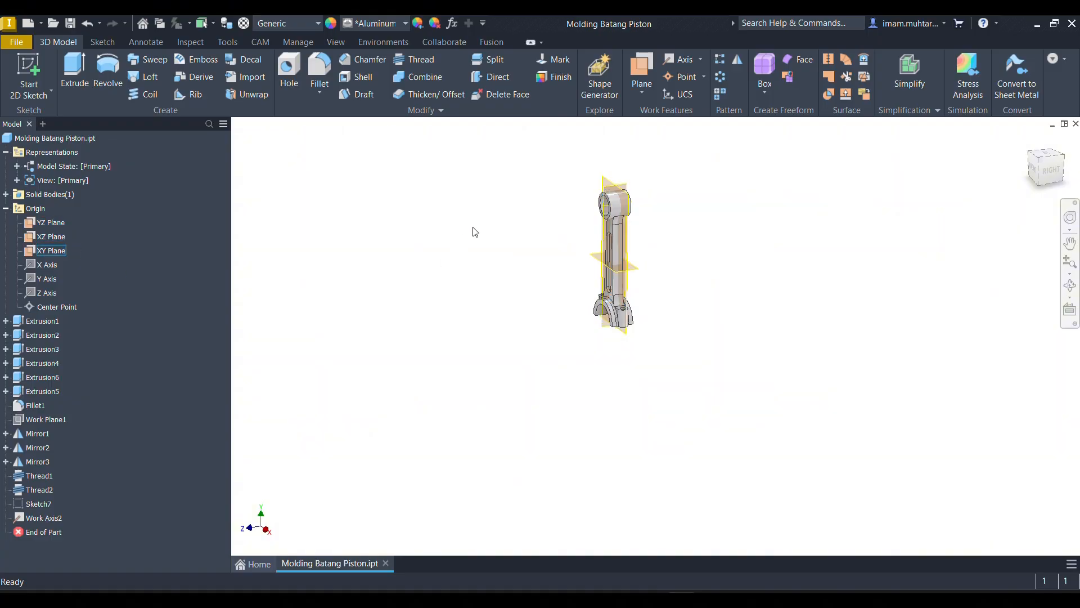
# - Examine how the origin planes run through the connecting rod from several angles, including the XY plane along its length
pyautogui.scroll(-3, 647, 220)
pyautogui.scroll(-3, 544, 179)
pyautogui.scroll(3, 608, 192)
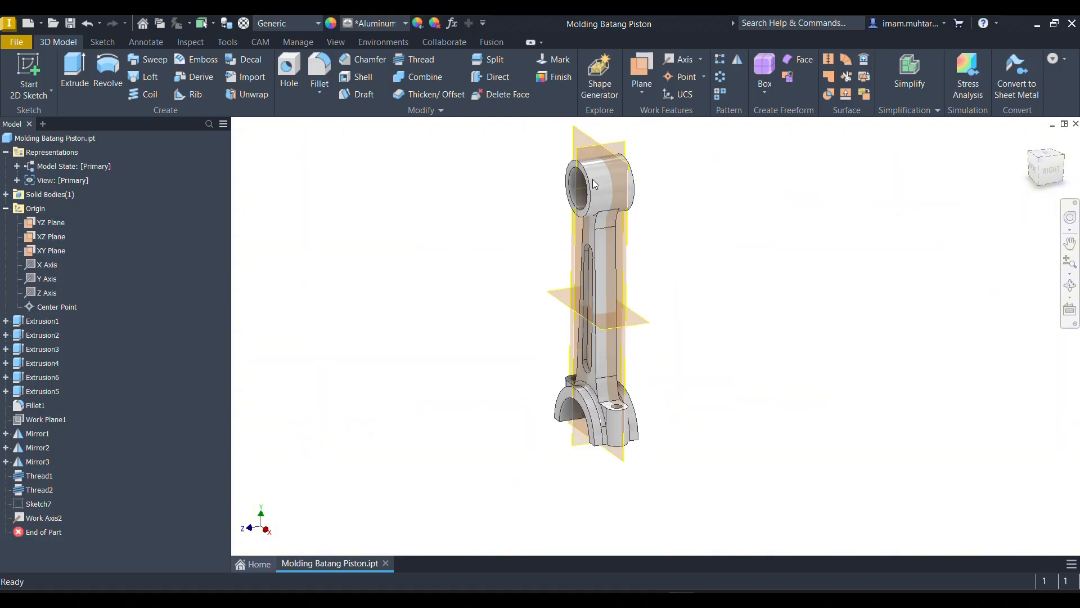
pyautogui.scroll(-3, 592, 179)
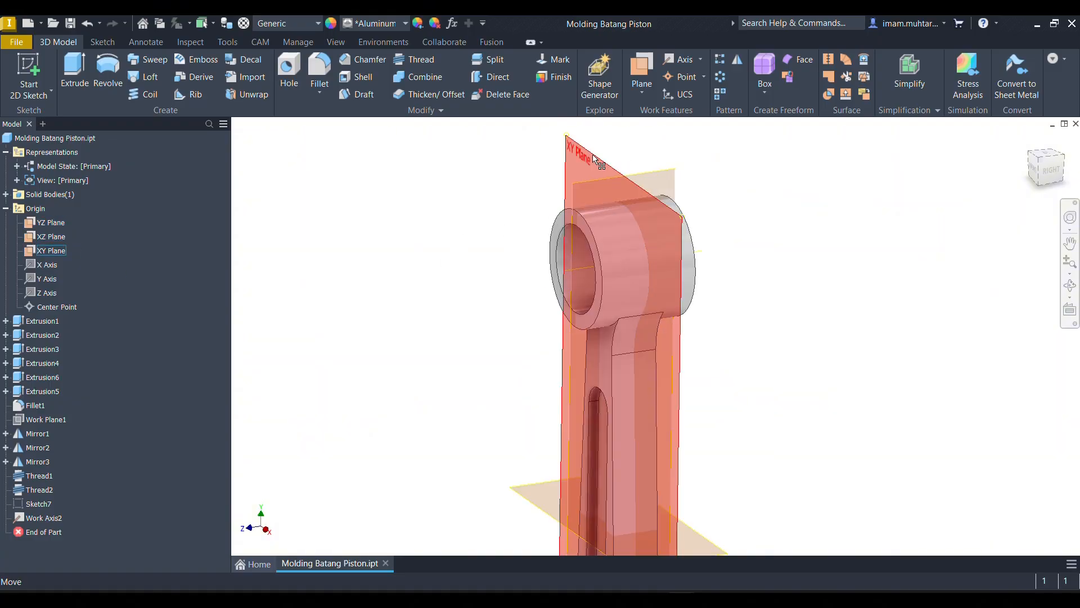
pyautogui.scroll(3, 586, 210)
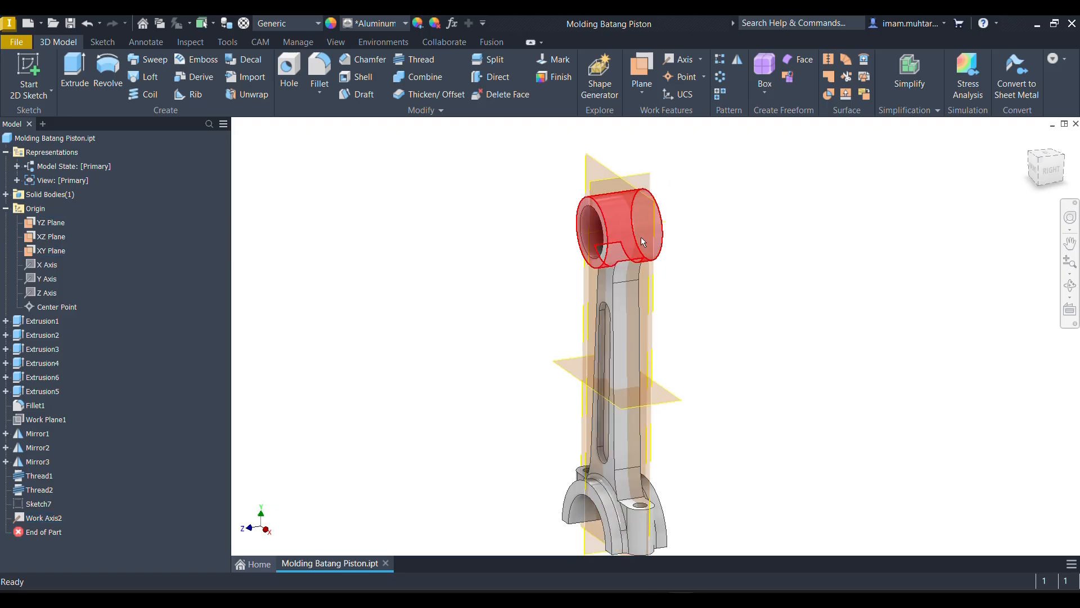
pyautogui.keyDown('shift'); pyautogui.moveTo(630, 311); pyautogui.dragTo(660, 265, button='middle'); pyautogui.keyUp('shift')
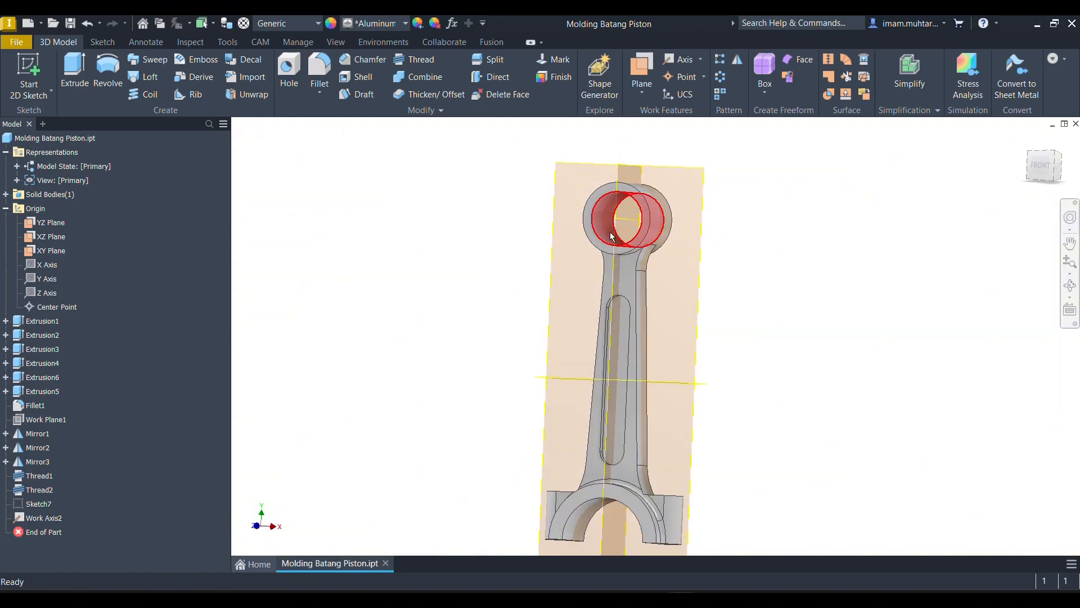
pyautogui.keyDown('shift'); pyautogui.moveTo(613, 235); pyautogui.dragTo(514, 275, button='middle'); pyautogui.keyUp('shift')
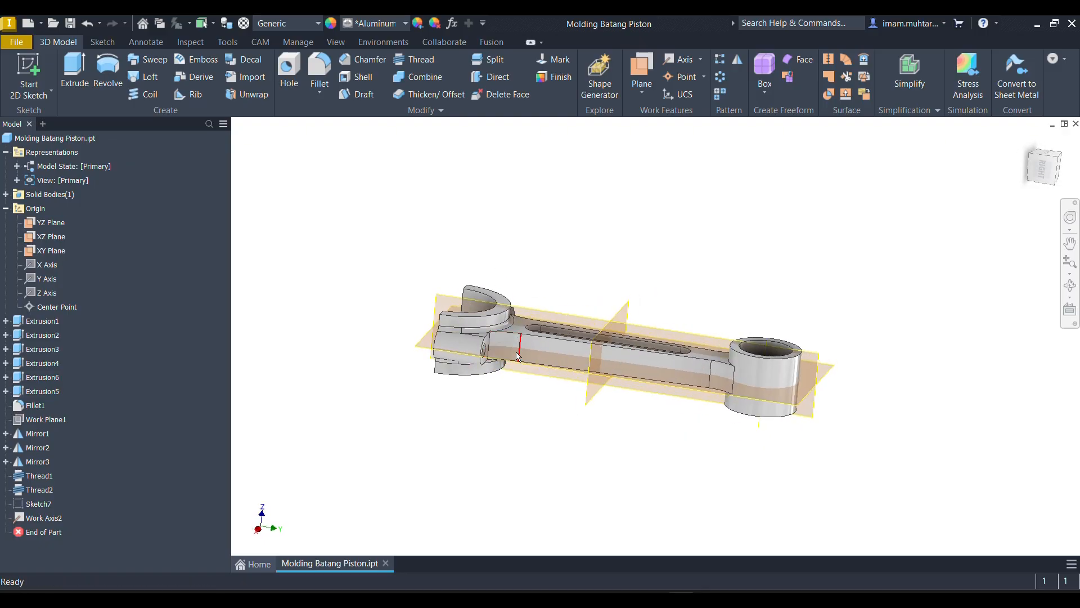
pyautogui.click(425, 347)
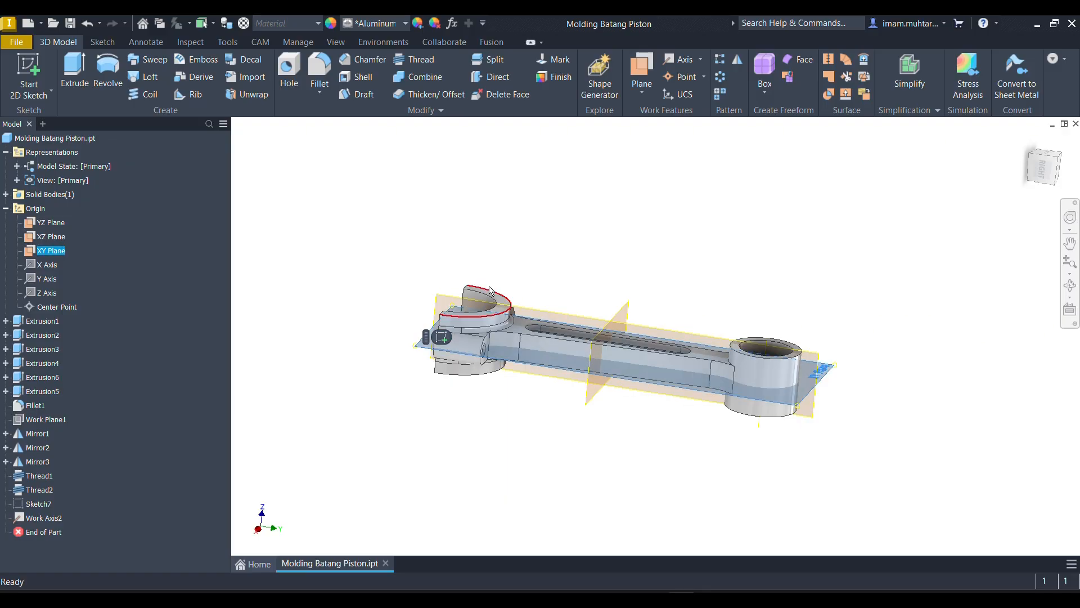
pyautogui.click(468, 392)
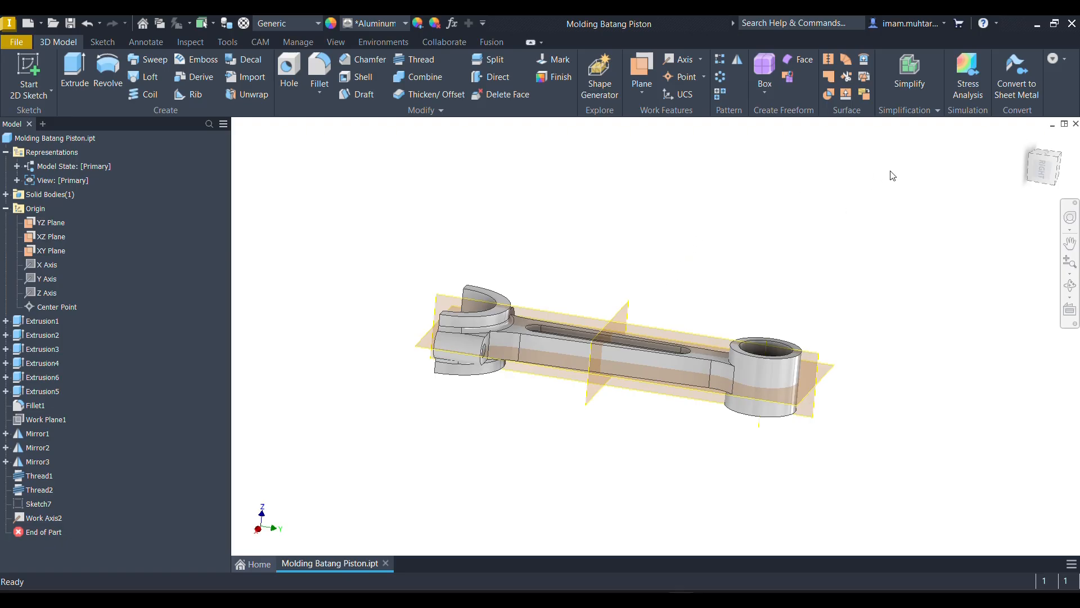
# - Rotate the front view a quarter turn so the rod lies horizontally and set this view as Top
pyautogui.click(1024, 142)
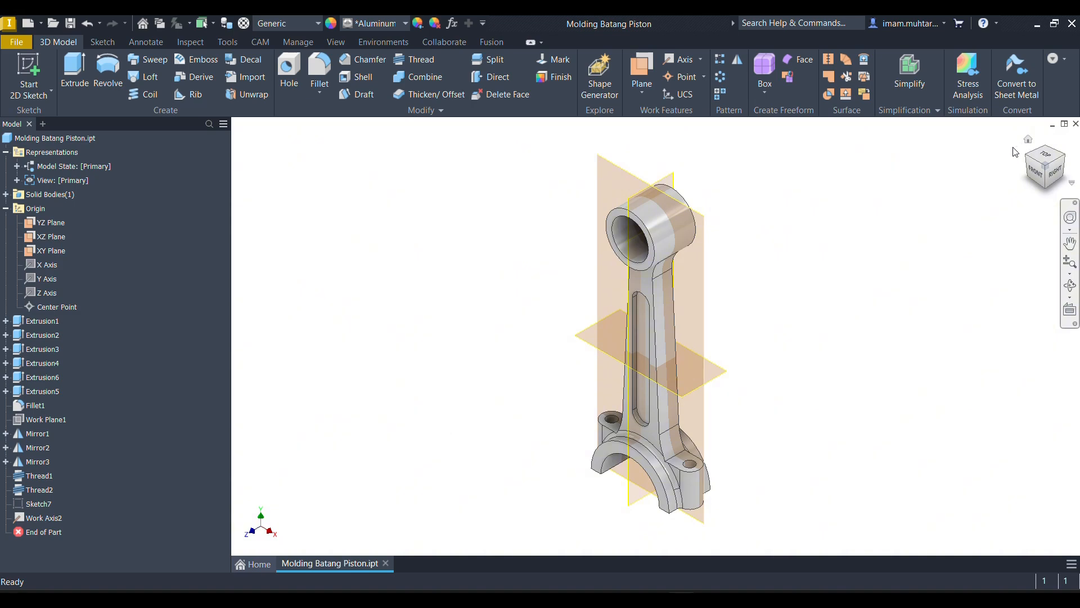
pyautogui.click(1037, 172)
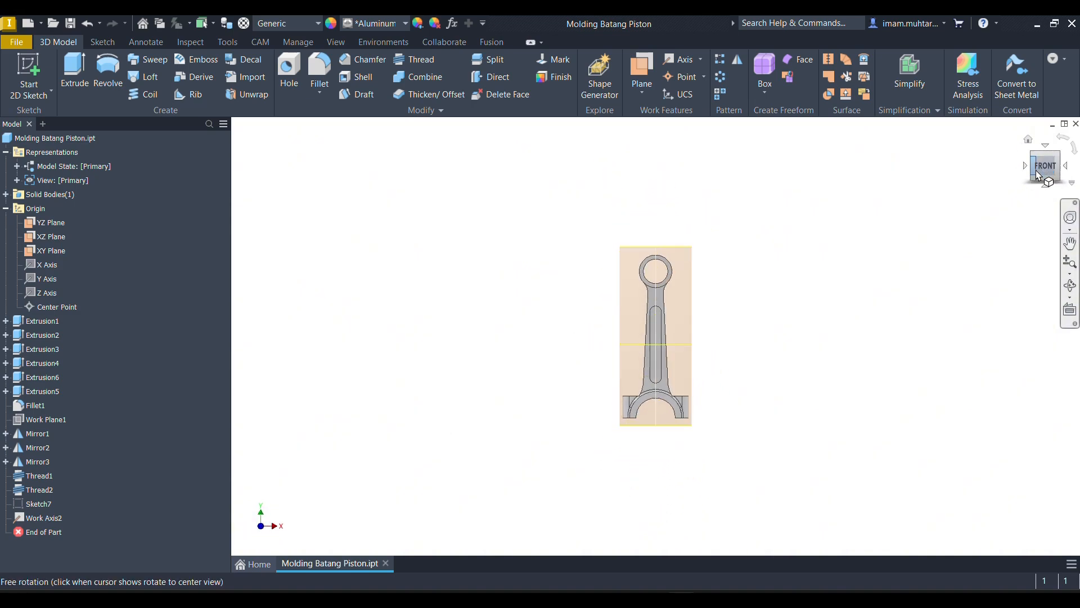
pyautogui.click(1072, 145)
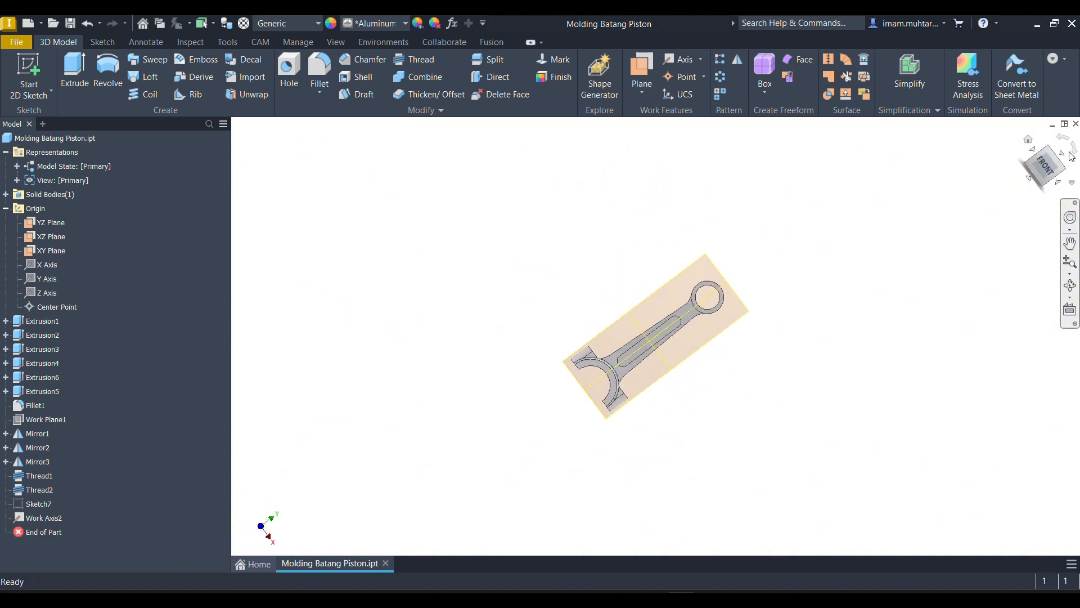
pyautogui.rightClick(1045, 165)
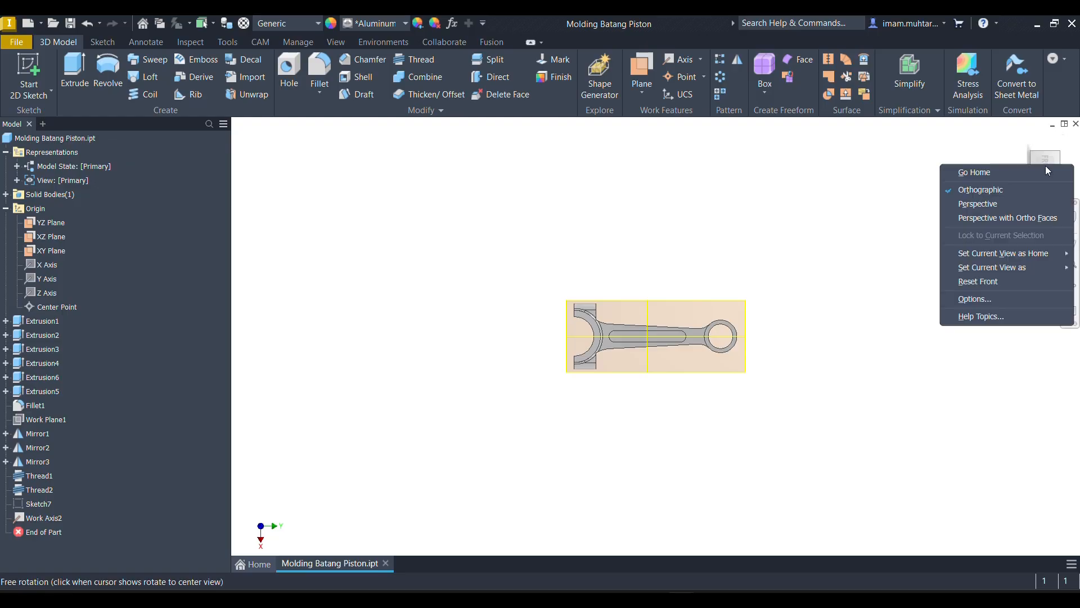
pyautogui.moveTo(1022, 270)
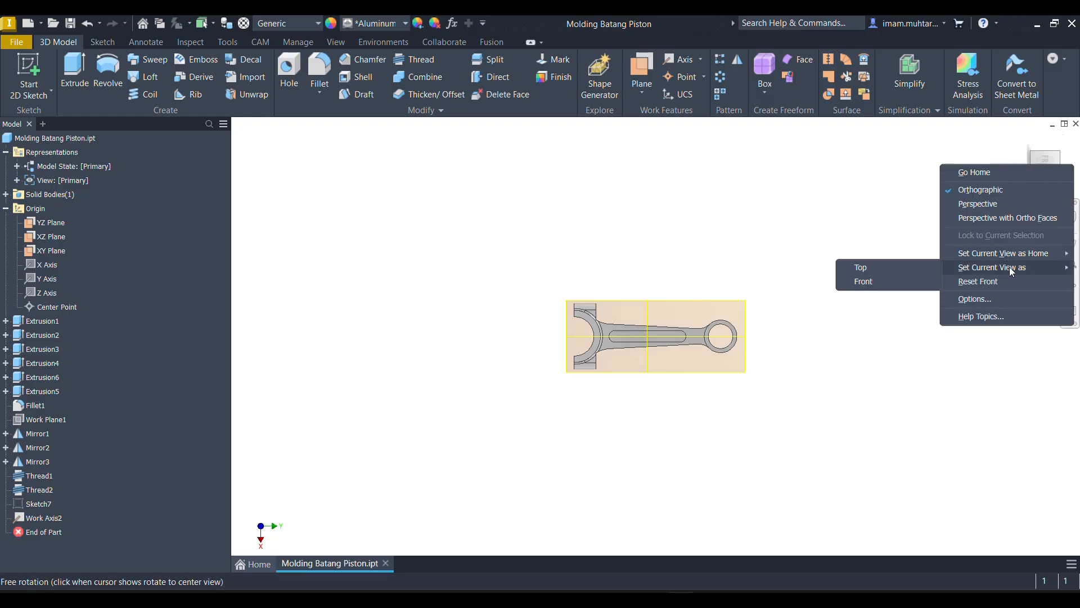
pyautogui.click(918, 269)
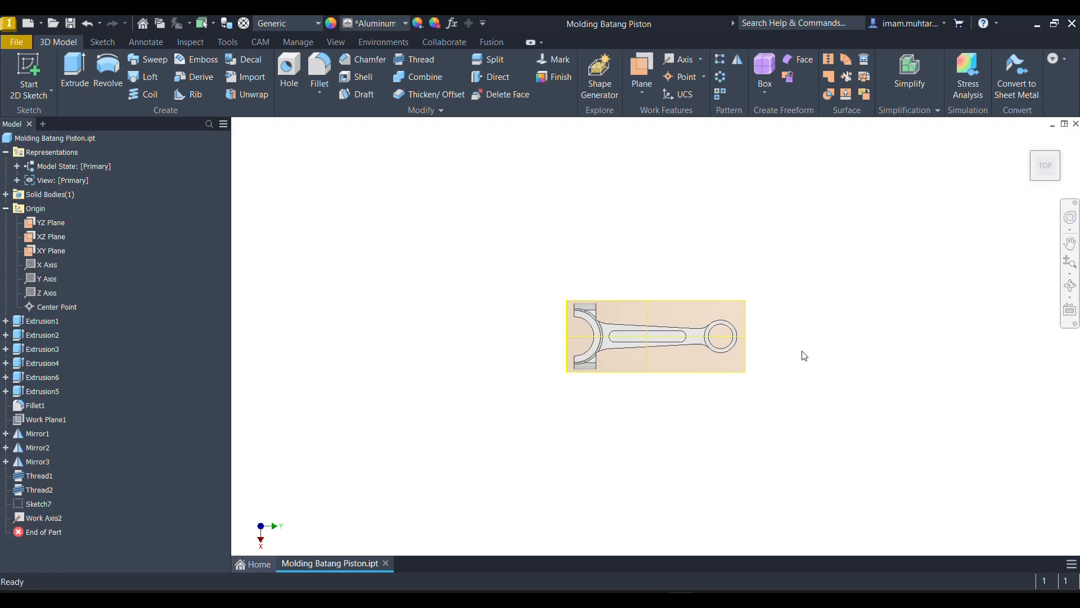
# - Orient the rod to the isometric view between the Top and Front faces and set it as Home with Fit to View
pyautogui.keyDown('shift'); pyautogui.moveTo(805, 356); pyautogui.dragTo(841, 295, button='middle'); pyautogui.keyUp('shift')
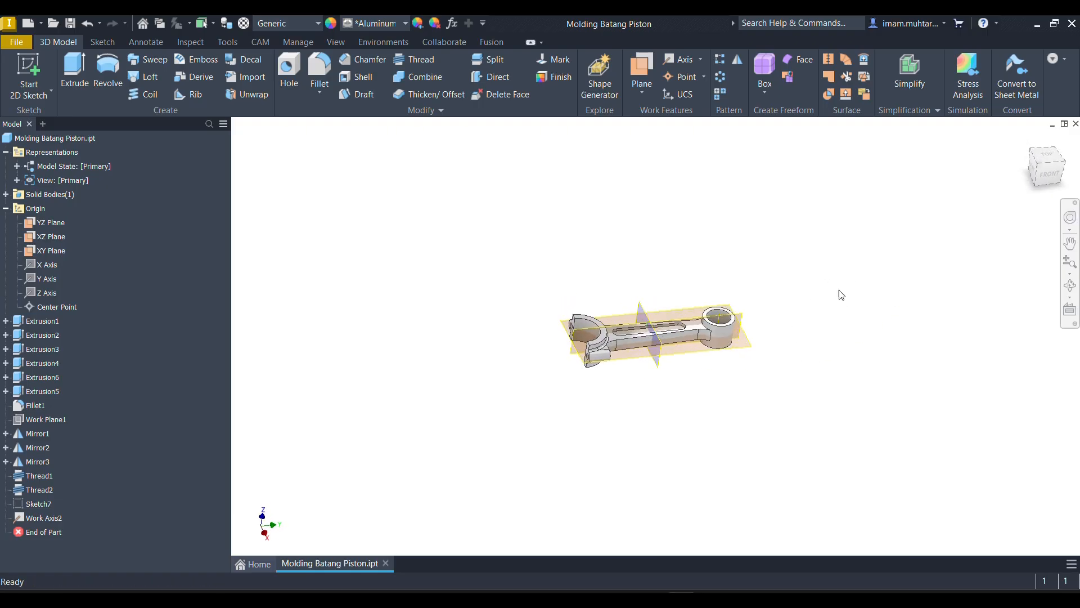
pyautogui.click(1040, 166)
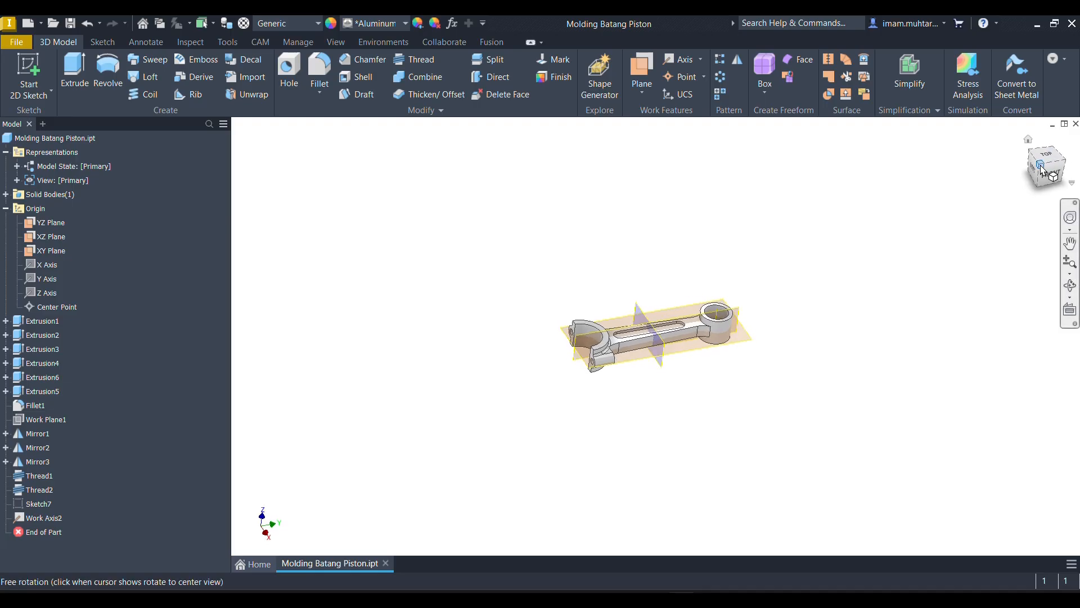
pyautogui.rightClick(1044, 165)
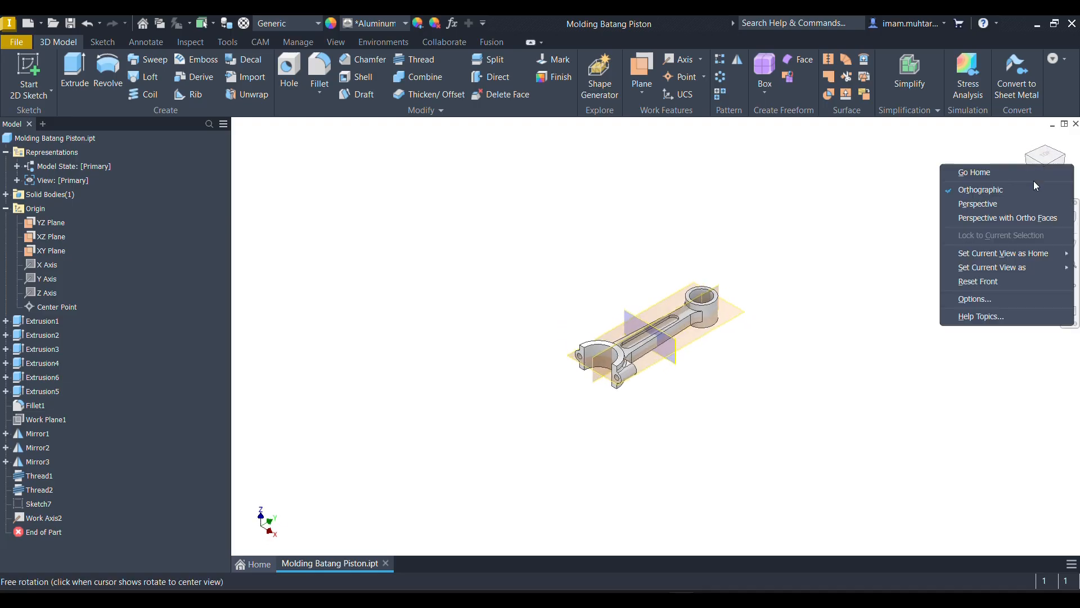
pyautogui.moveTo(1021, 256)
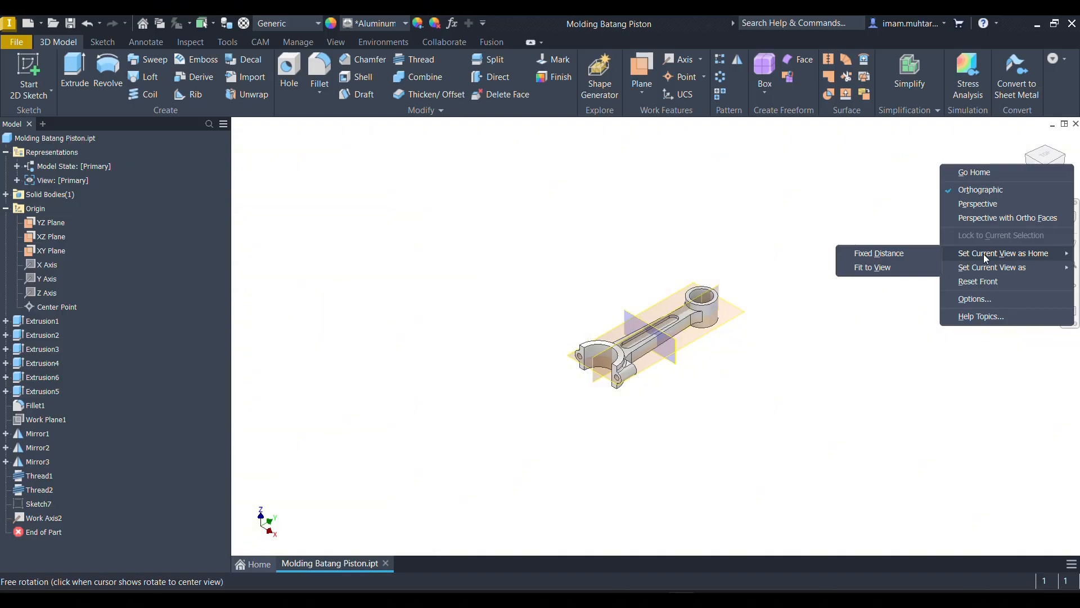
pyautogui.click(925, 273)
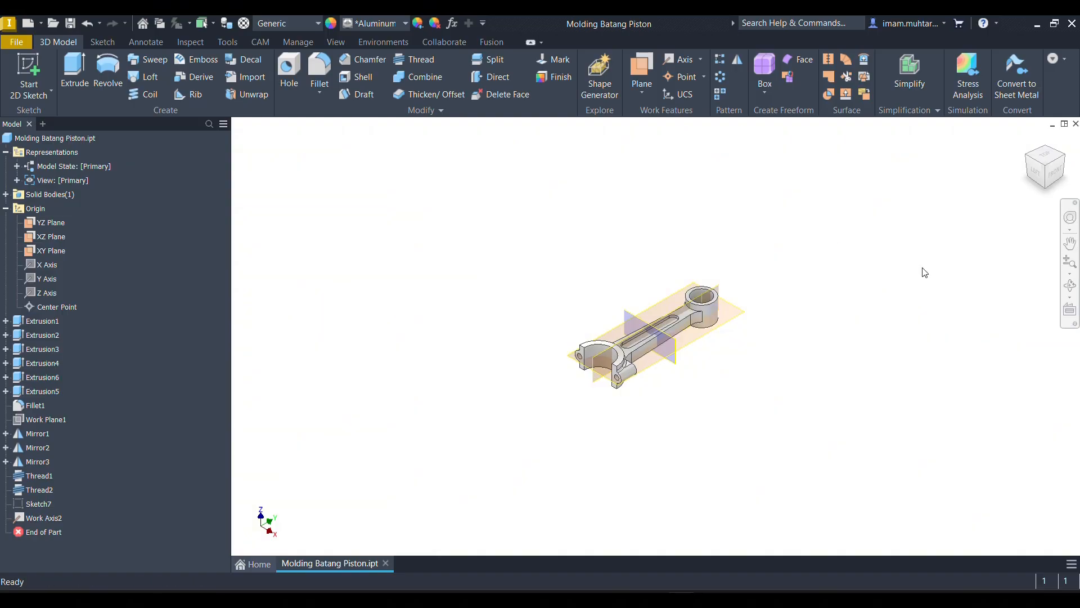
# - Check the redefined orientation from behind and from the top, and return to the home view
pyautogui.keyDown('shift'); pyautogui.moveTo(821, 285); pyautogui.dragTo(934, 253, button='middle'); pyautogui.keyUp('shift')
pyautogui.click(1029, 150)
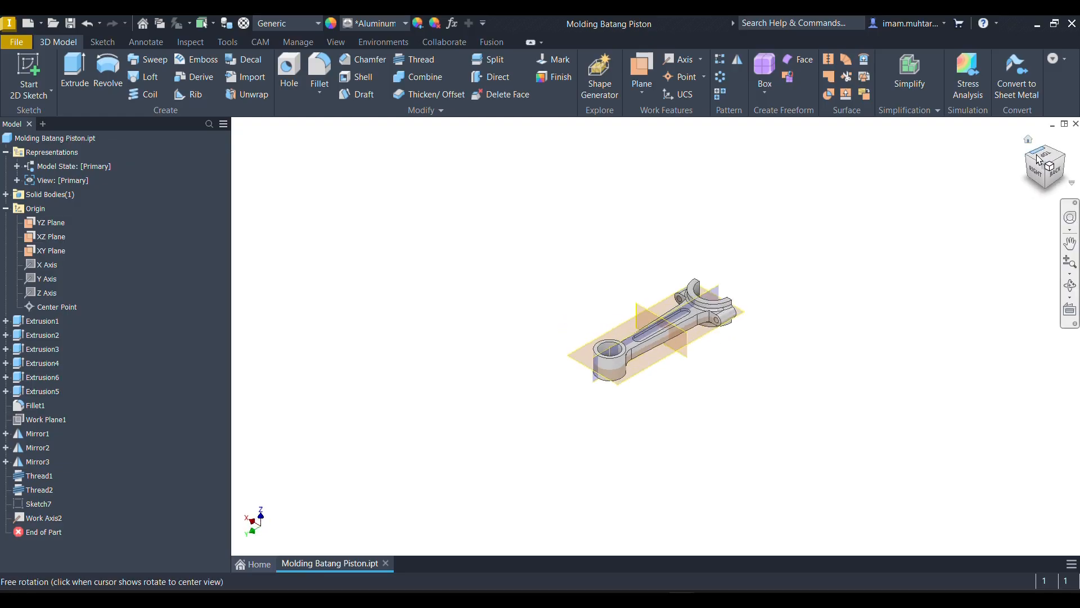
pyautogui.click(1042, 162)
pyautogui.click(1043, 162)
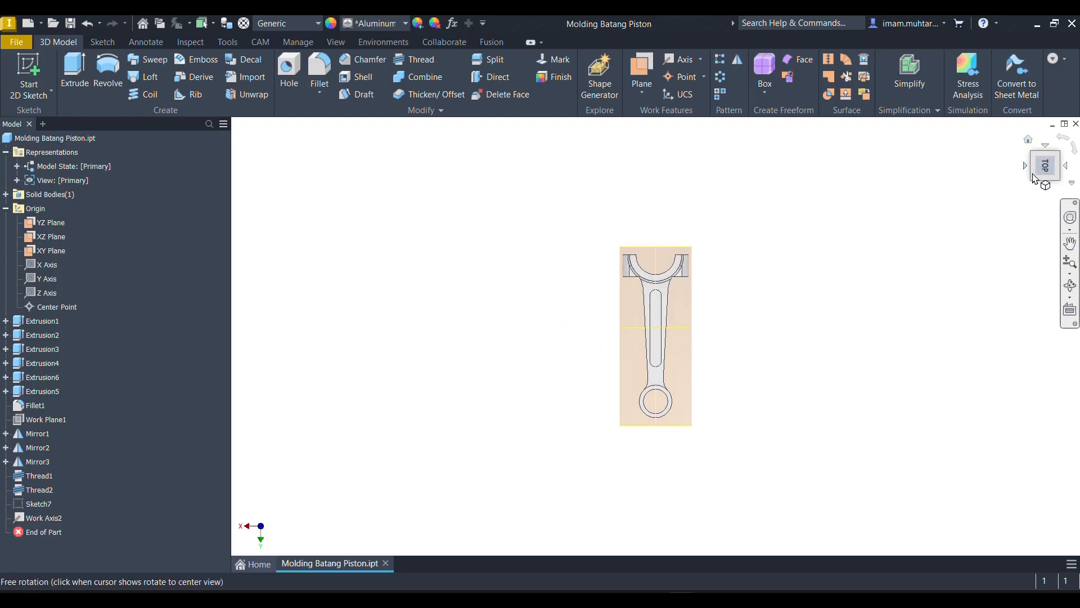
pyautogui.click(1029, 139)
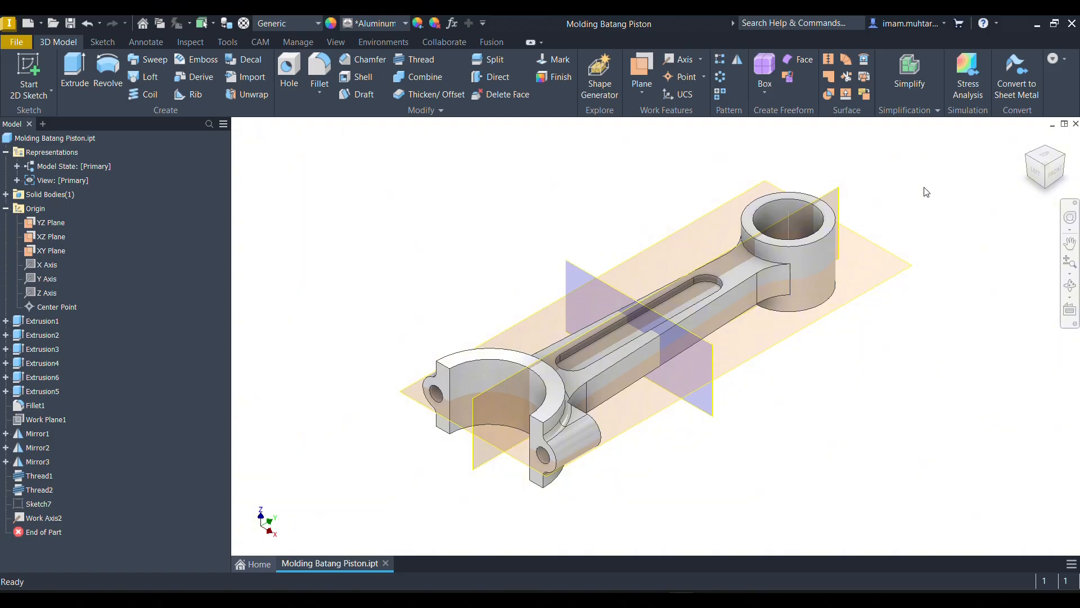
# - Start a new sketch on the XY plane of the connecting rod, with the part sliced at the sketch plane
pyautogui.moveTo(706, 422)
pyautogui.keyDown('shift'); pyautogui.mouseDown(button='middle')
pyautogui.moveTo(765, 382)
pyautogui.moveTo(754, 374)
pyautogui.mouseUp(button='middle'); pyautogui.keyUp('shift')
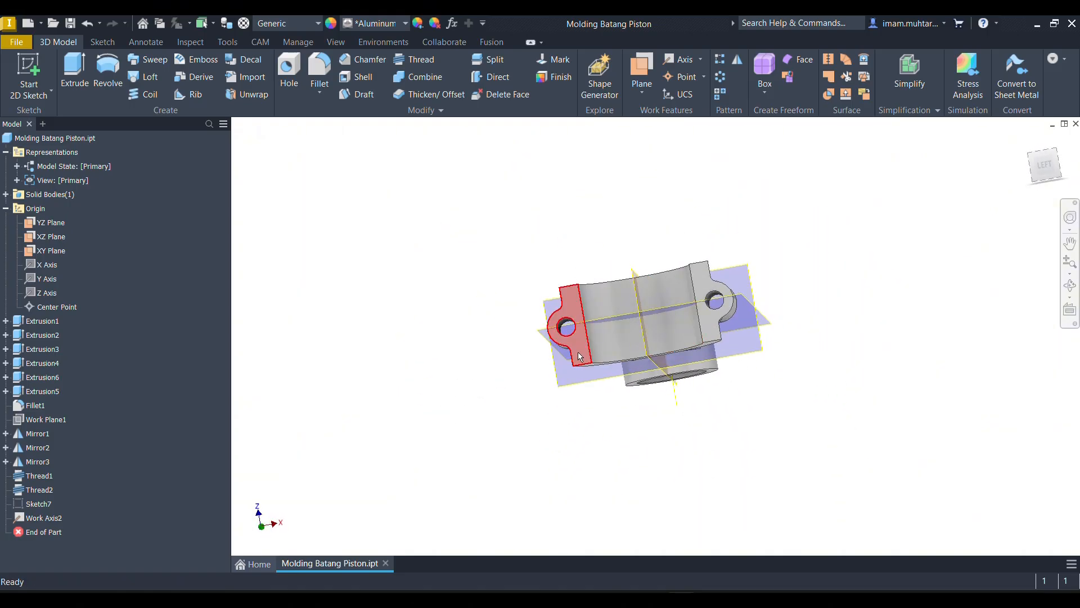
pyautogui.moveTo(608, 342)
pyautogui.keyDown('shift'); pyautogui.mouseDown(button='middle')
pyautogui.moveTo(575, 339)
pyautogui.moveTo(623, 331)
pyautogui.moveTo(605, 340)
pyautogui.mouseUp(button='middle'); pyautogui.keyUp('shift')
pyautogui.scroll(-3, 725, 309)
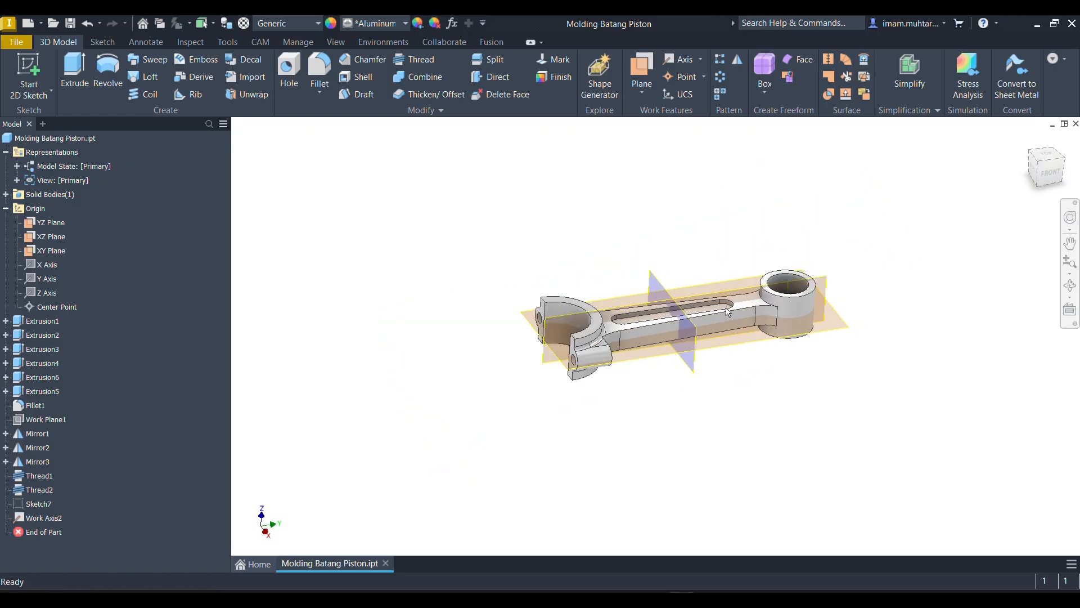
pyautogui.moveTo(641, 397)
pyautogui.keyDown('shift'); pyautogui.mouseDown(button='middle')
pyautogui.moveTo(632, 374)
pyautogui.moveTo(647, 388)
pyautogui.mouseUp(button='middle'); pyautogui.keyUp('shift')
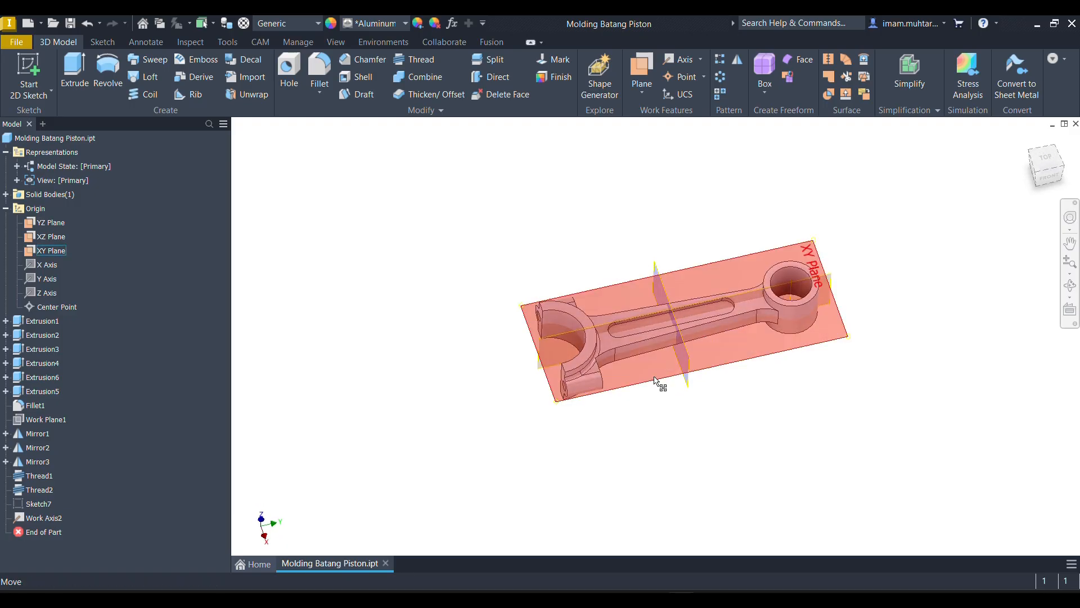
pyautogui.click(651, 385)
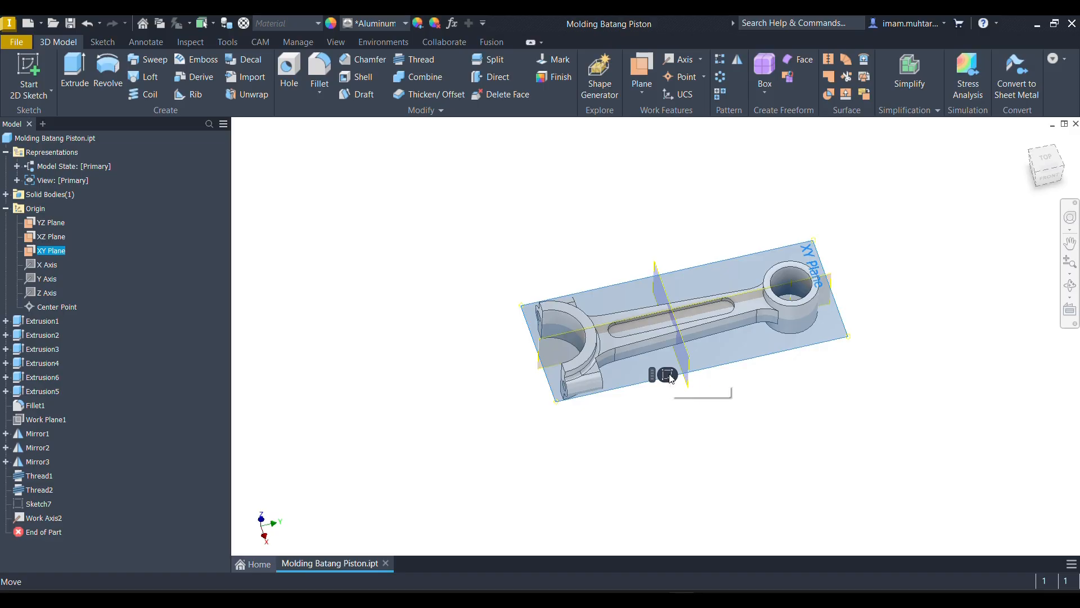
pyautogui.click(669, 375)
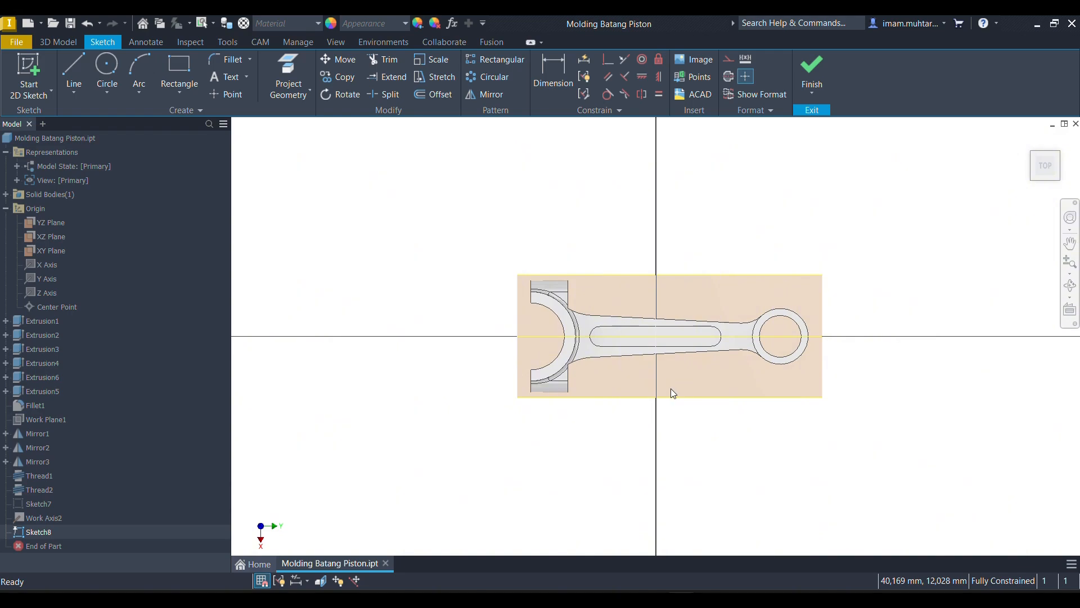
pyautogui.press('F7')
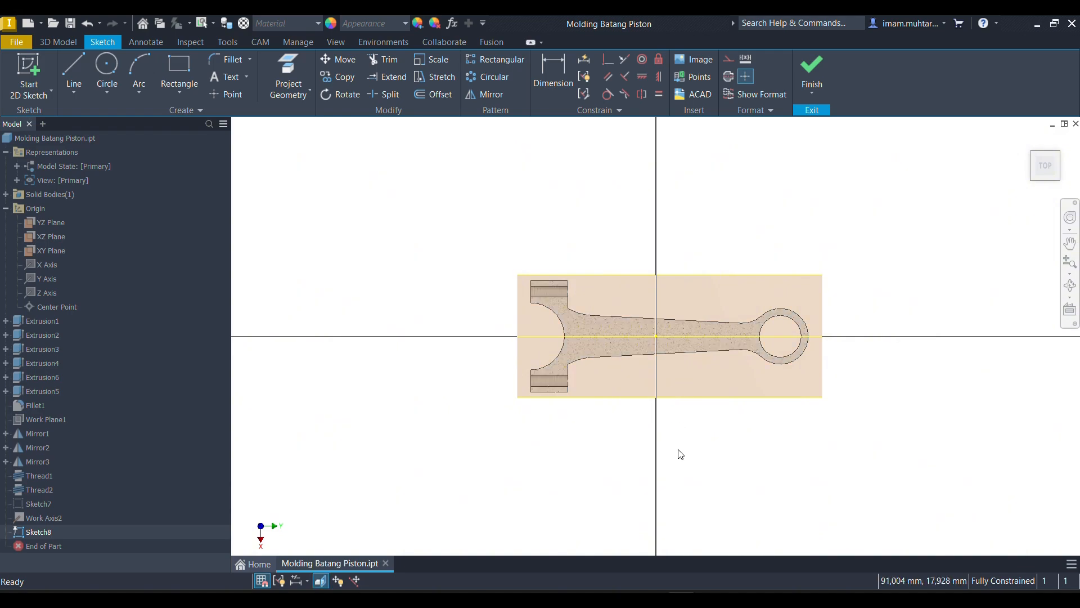
# - Project the origin plane that crosses the middle of the rod into the sketch as a crosswise reference line
pyautogui.click(285, 58)
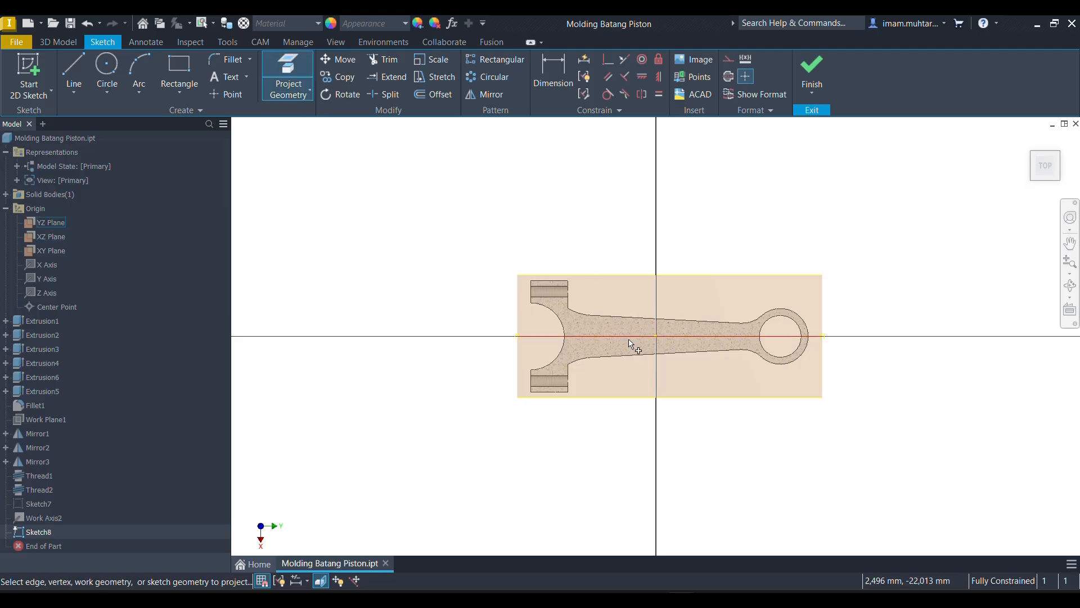
pyautogui.scroll(5, 642, 338)
pyautogui.click(661, 297)
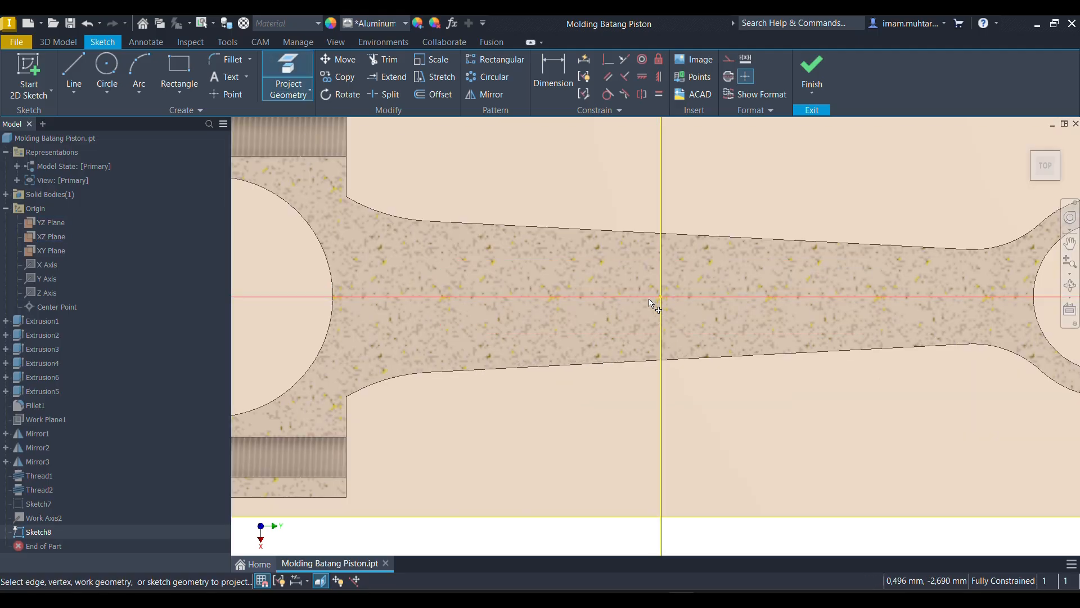
pyautogui.scroll(-6, 656, 306)
pyautogui.scroll(2, 622, 332)
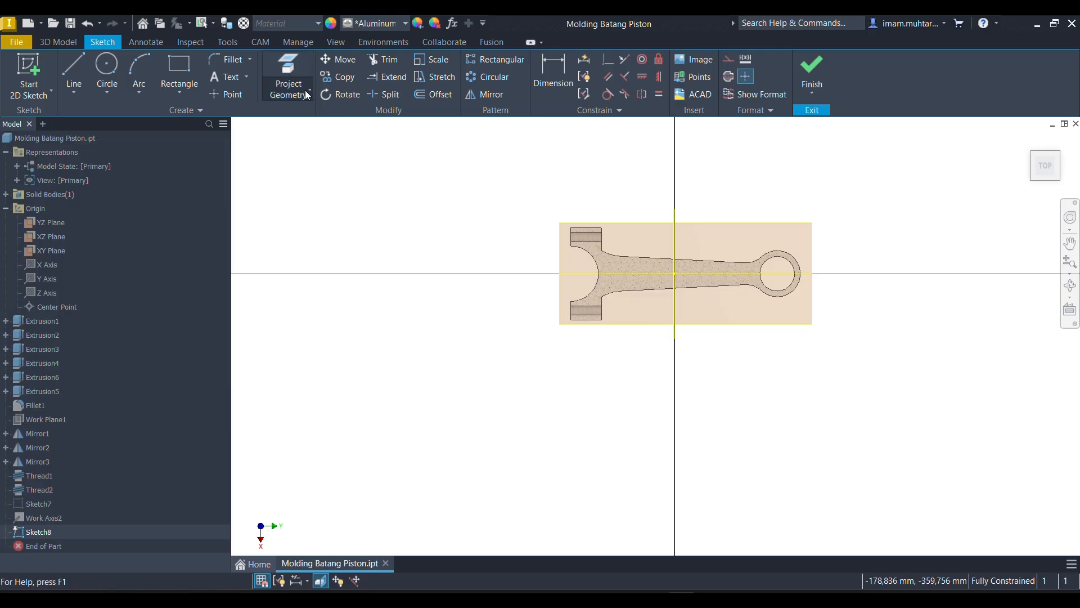
# - Sketch a rectangle about 318 mm long that encloses the whole connecting rod
pyautogui.click(175, 56)
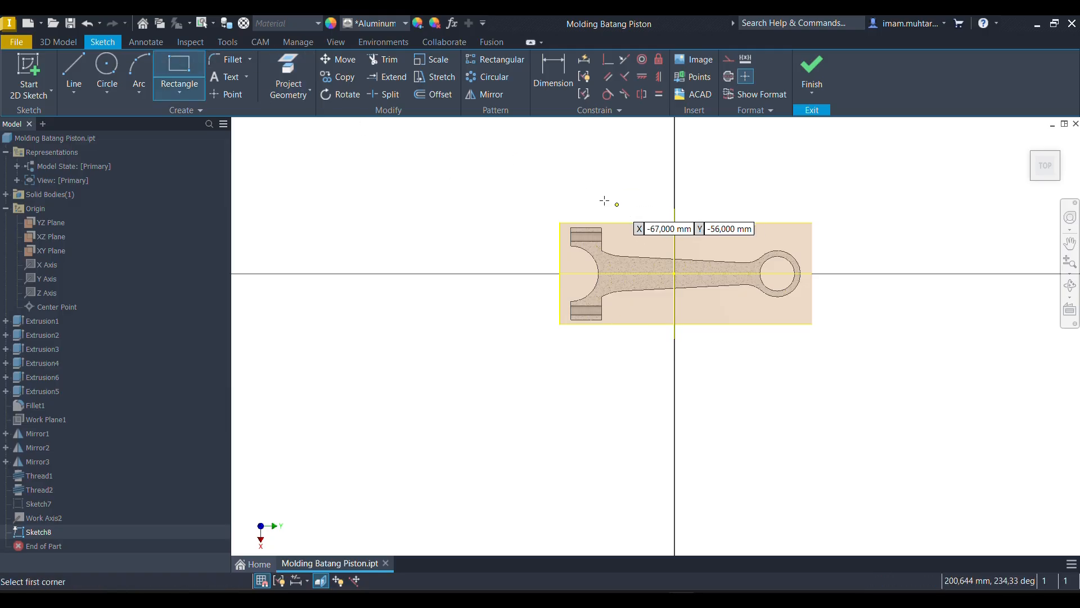
pyautogui.click(517, 174)
pyautogui.click(843, 376)
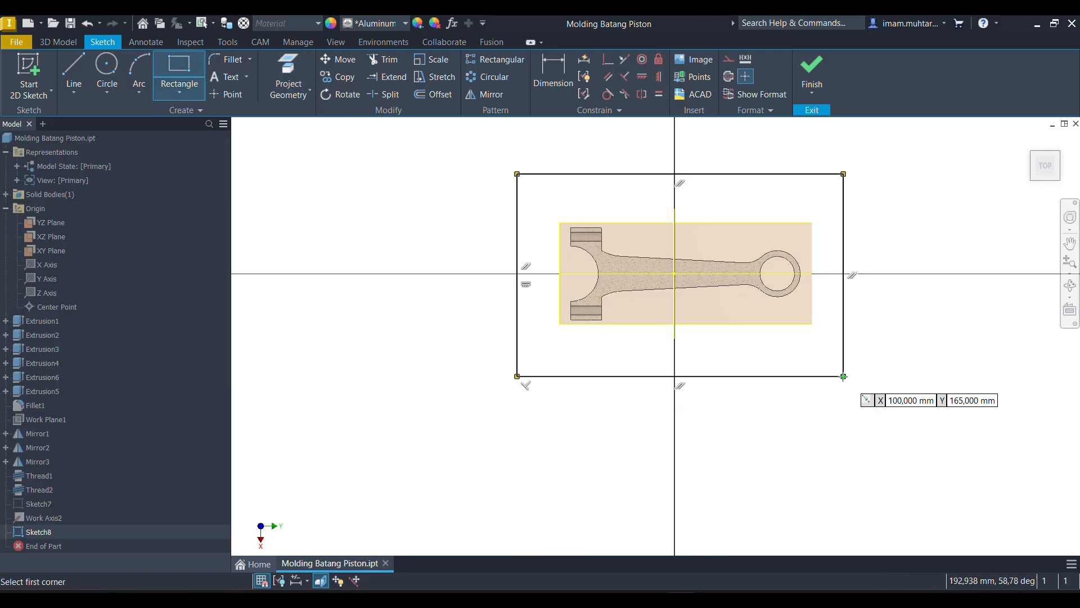
# - Dimension the rectangle around the rod to 300 mm long and 200 mm wide
pyautogui.press('d')
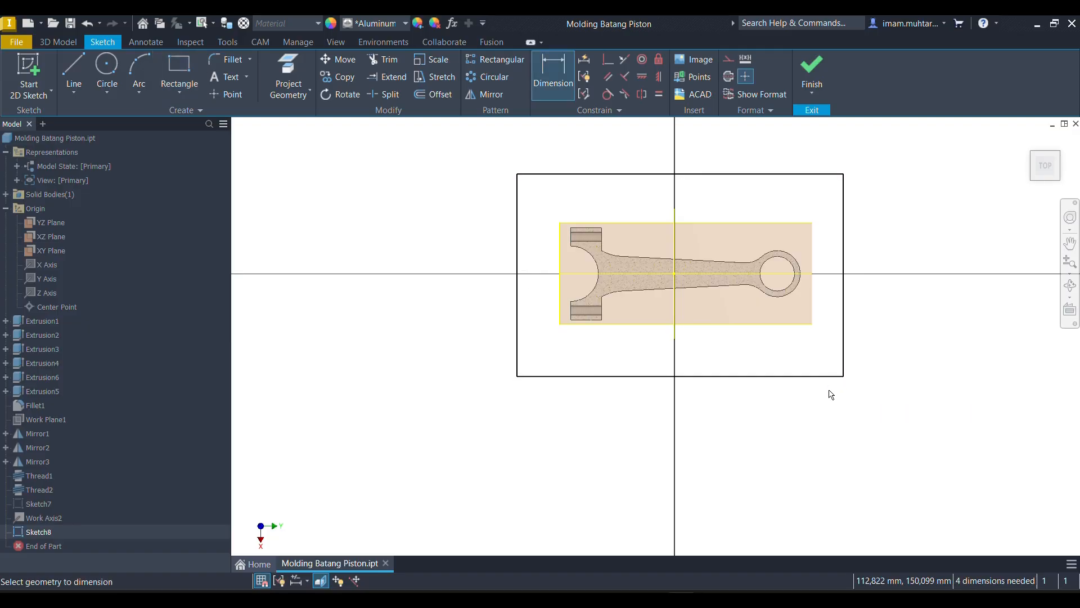
pyautogui.click(775, 376)
pyautogui.click(730, 433)
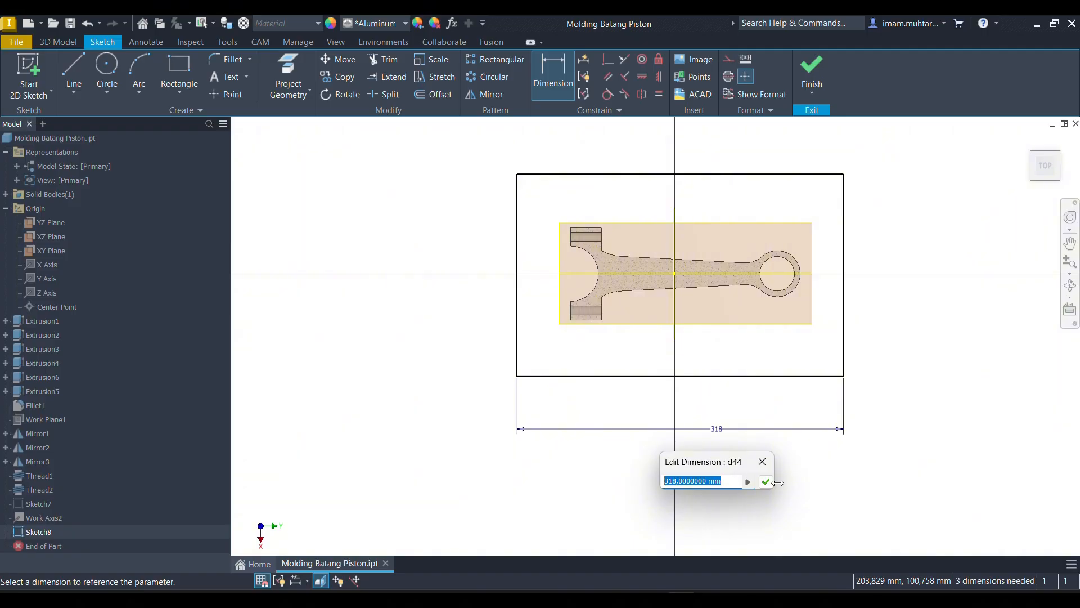
pyautogui.write('300')
pyautogui.click(766, 481)
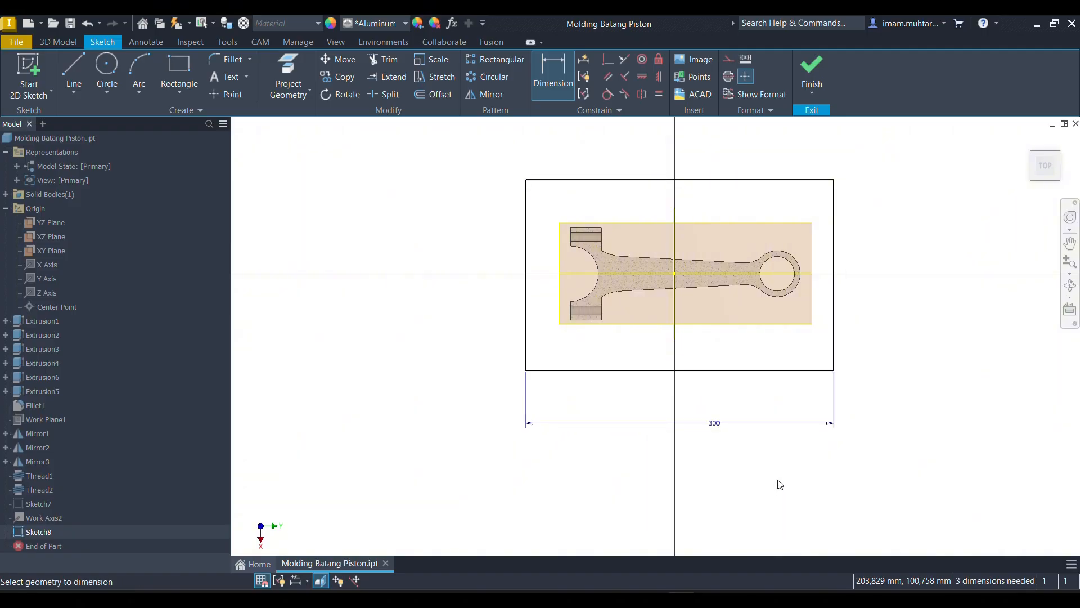
pyautogui.click(834, 223)
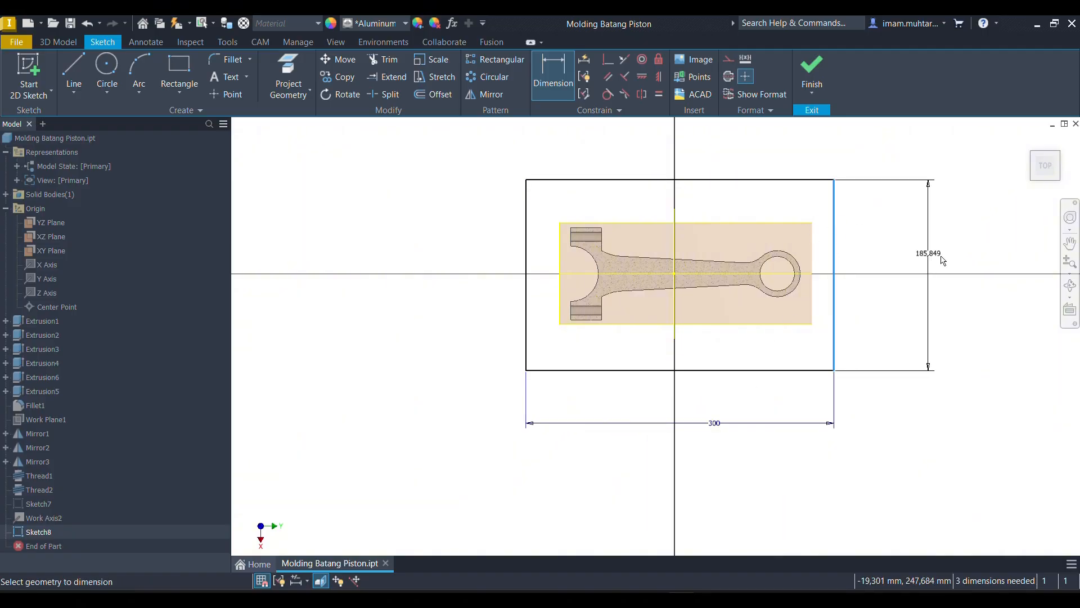
pyautogui.click(941, 258)
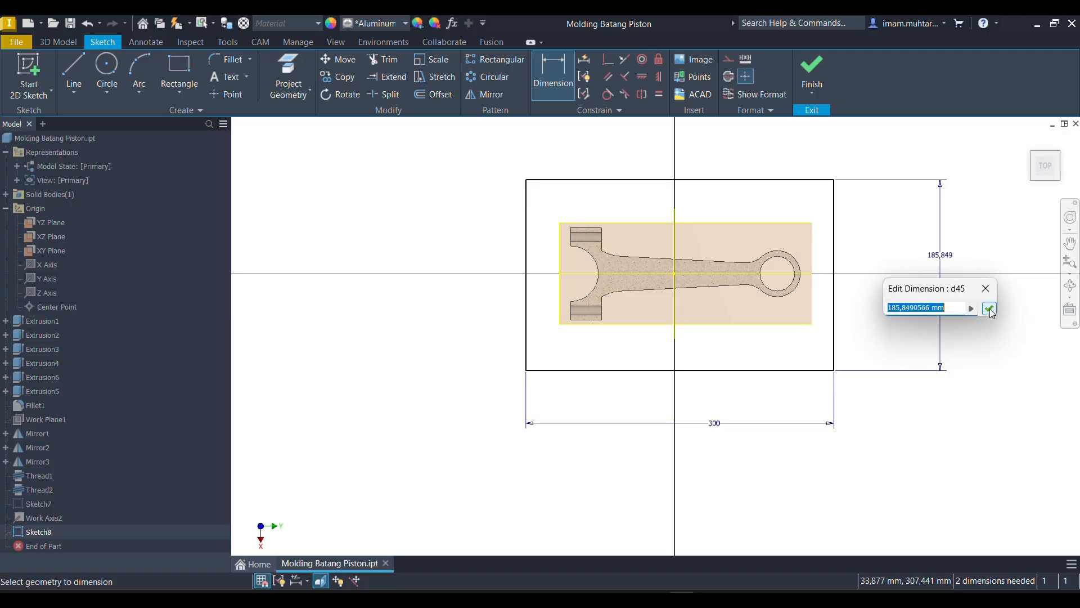
pyautogui.write('200')
pyautogui.click(989, 309)
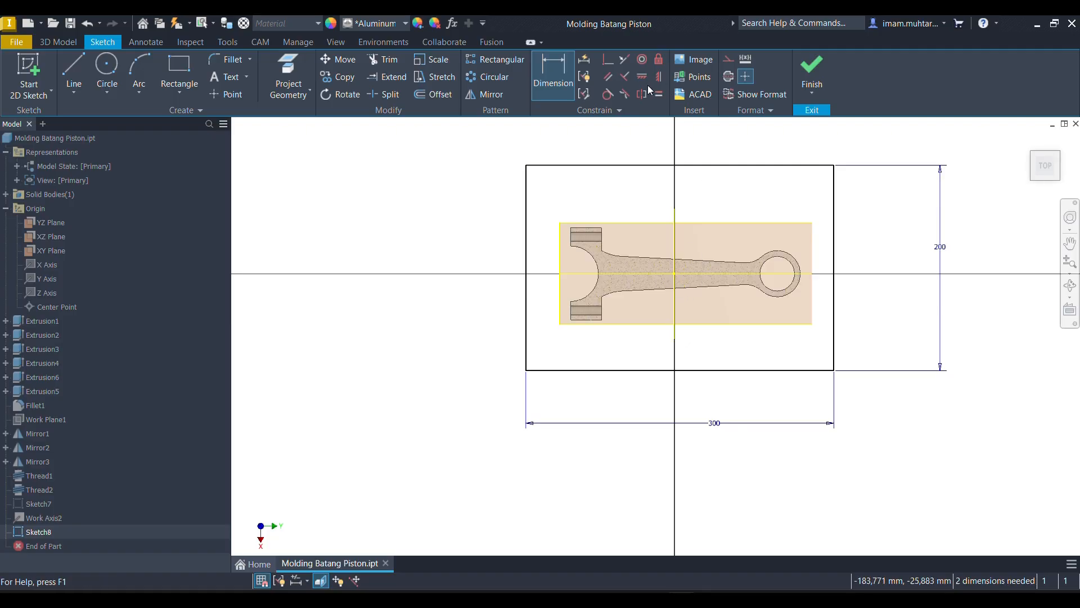
# - Dimension the rectangle's short edge at the small-eye end to 150 mm from the projected crosswise line
pyautogui.click(832, 282)
pyautogui.click(675, 284)
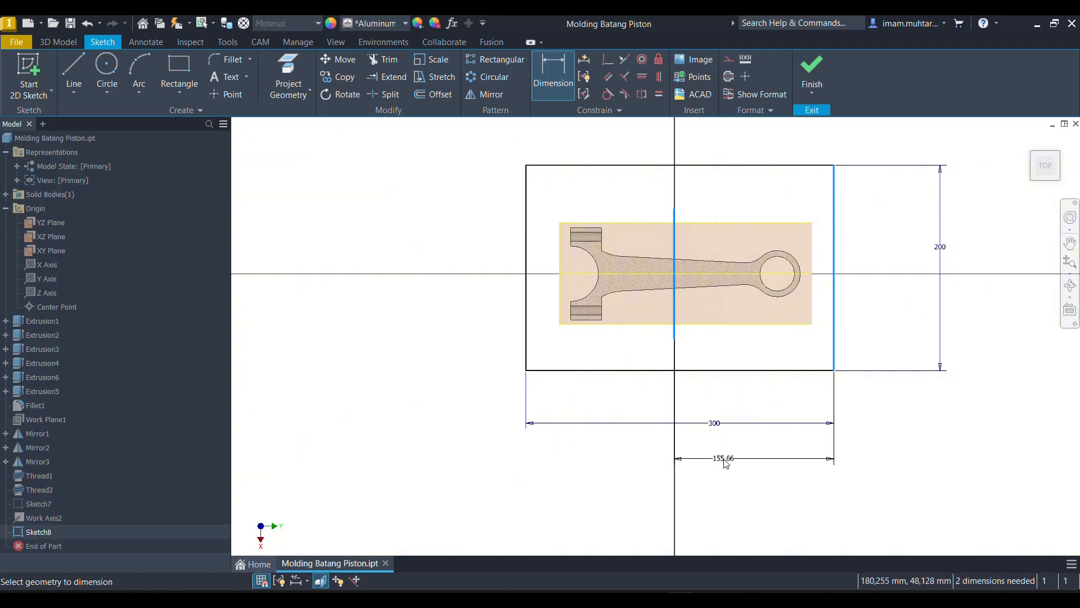
pyautogui.click(726, 458)
pyautogui.write('150')
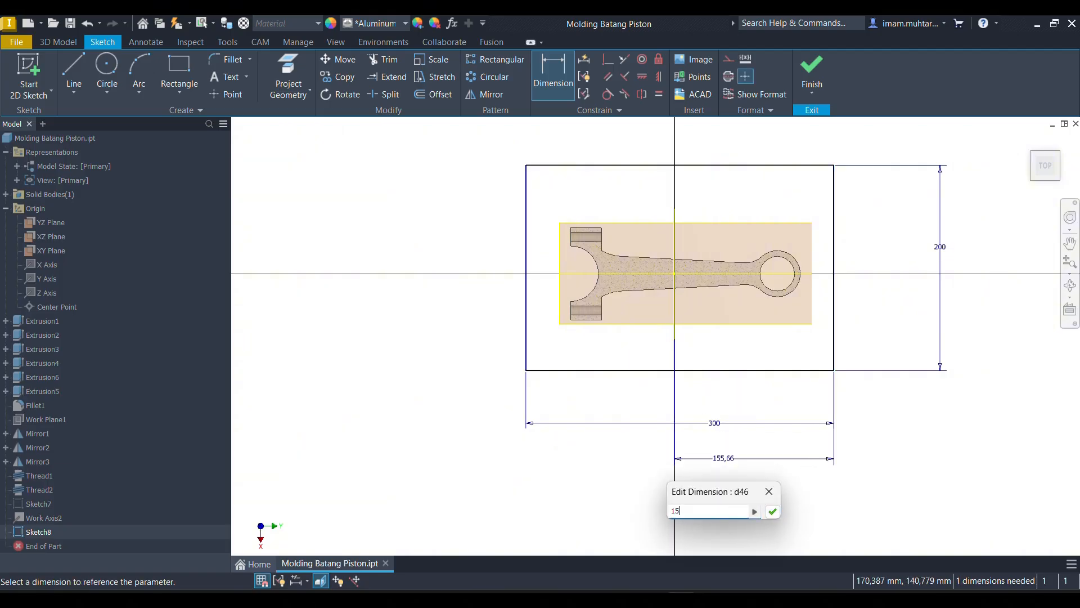
pyautogui.press('Return')
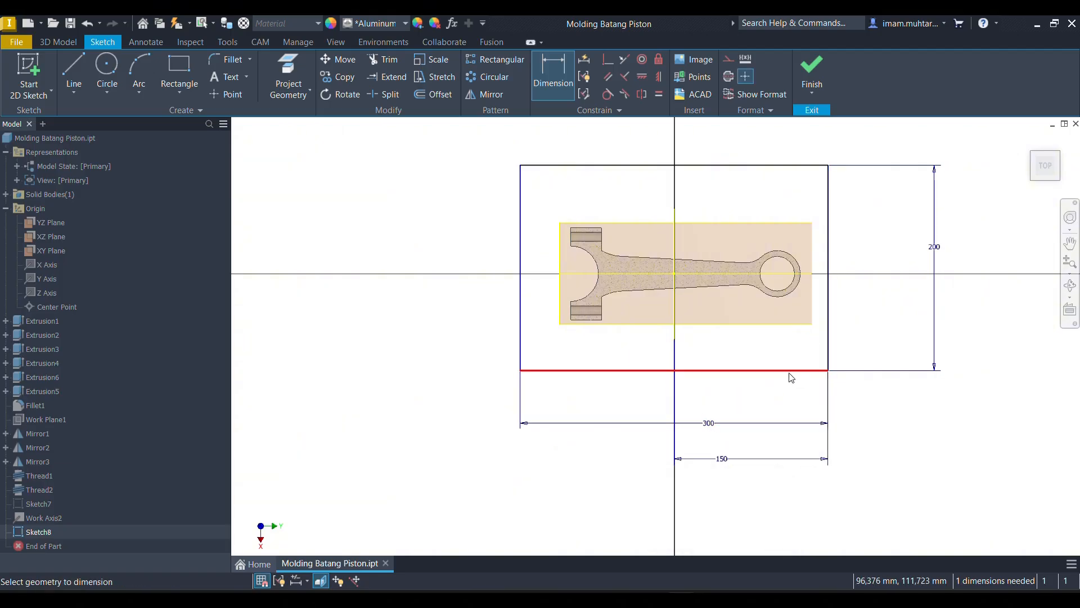
pyautogui.click(791, 371)
pyautogui.click(677, 280)
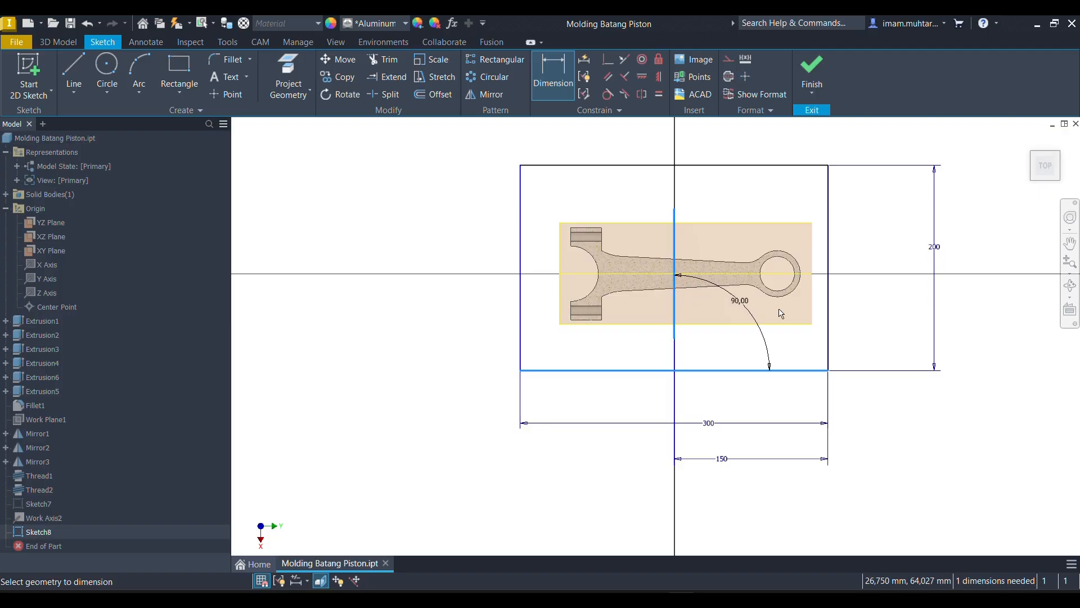
pyautogui.press('Escape')
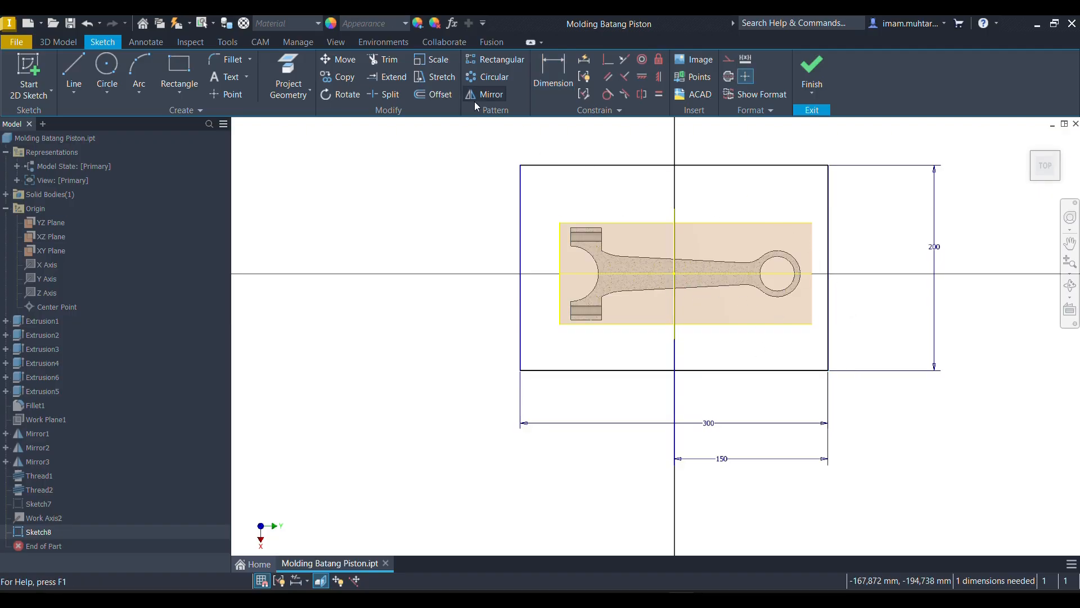
# - Project the origin plane running along the rod, dimension the rectangle's lower long edge to 100 mm from it, and finish the sketch
pyautogui.click(300, 66)
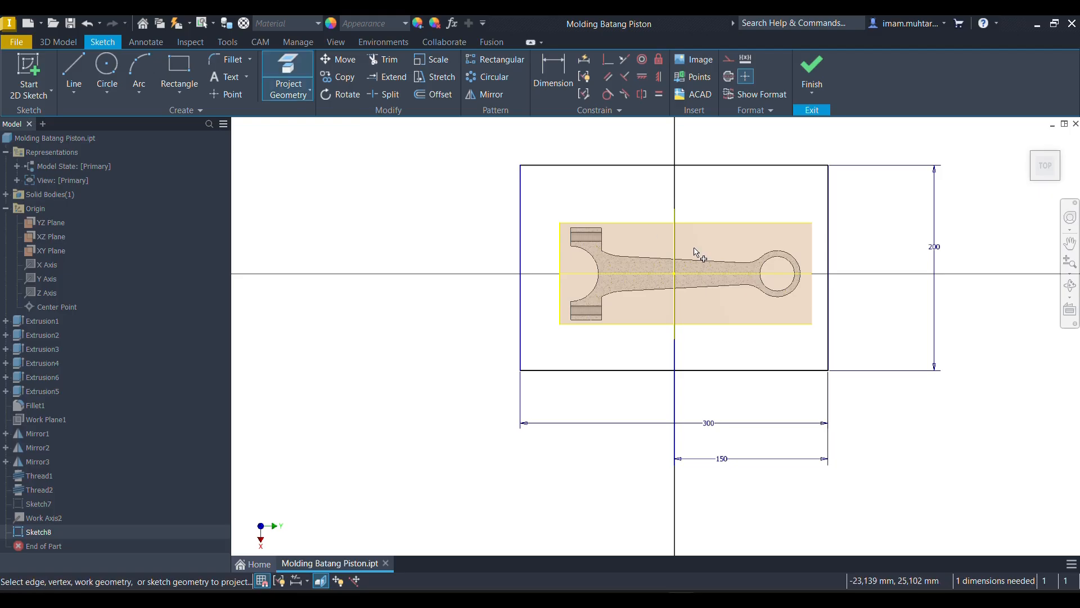
pyautogui.click(795, 274)
pyautogui.press('d')
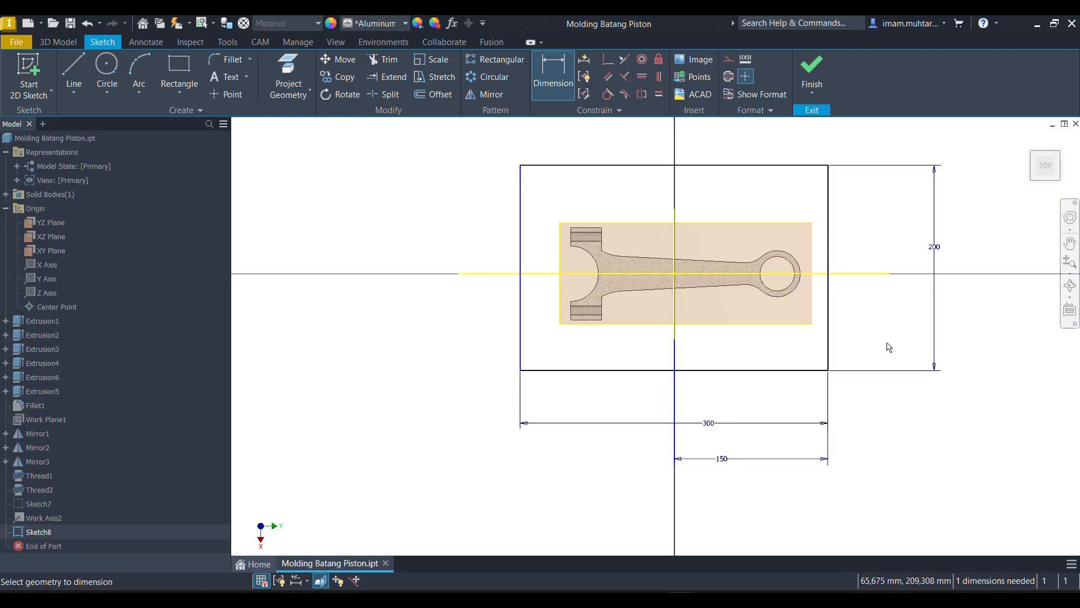
pyautogui.click(780, 370)
pyautogui.click(822, 273)
pyautogui.click(861, 313)
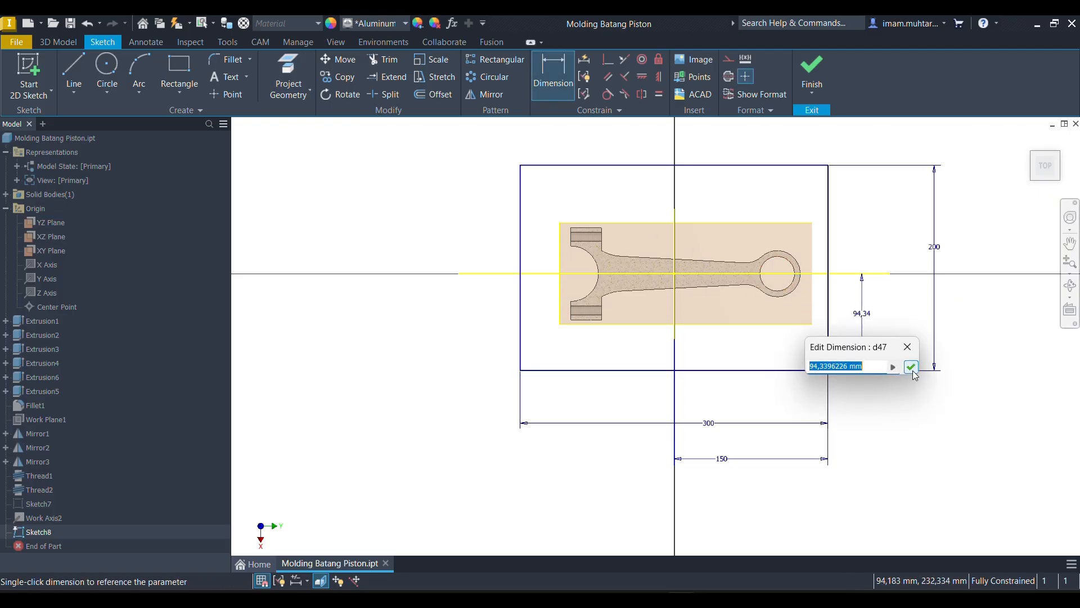
pyautogui.write('100')
pyautogui.press('Return')
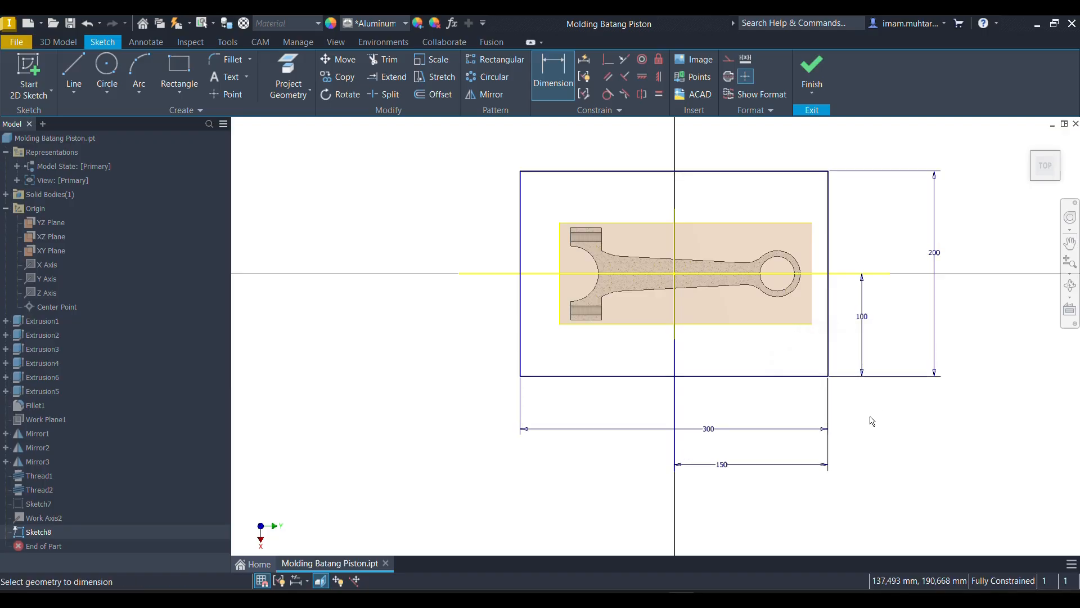
pyautogui.click(816, 66)
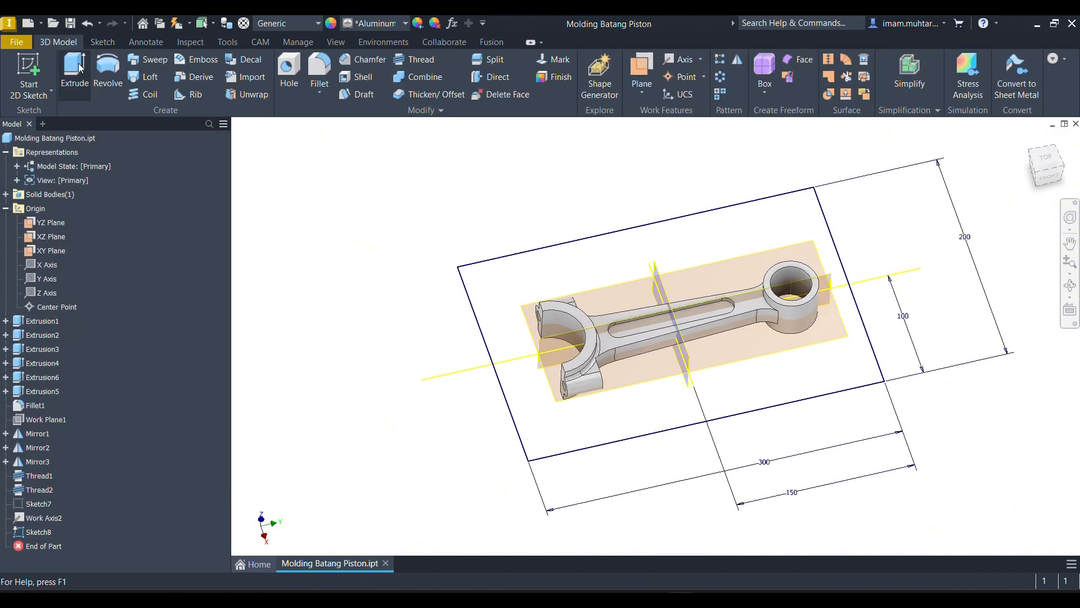
# - Extrude all four regions of the rectangle symmetrically about the sketch plane by 100 mm, joined to the rod
pyautogui.click(79, 69)
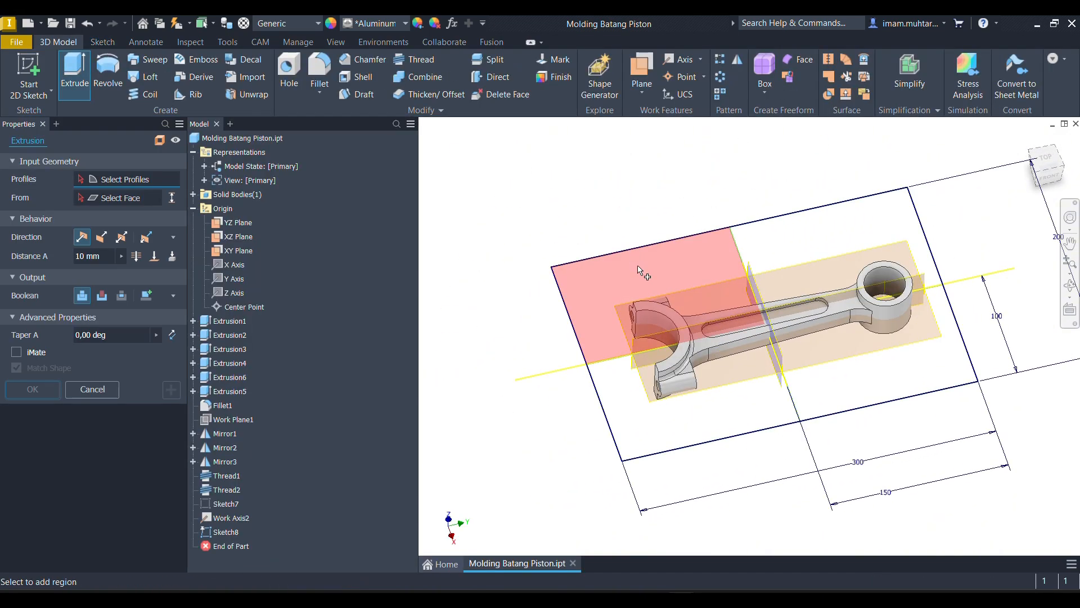
pyautogui.click(642, 271)
pyautogui.click(818, 245)
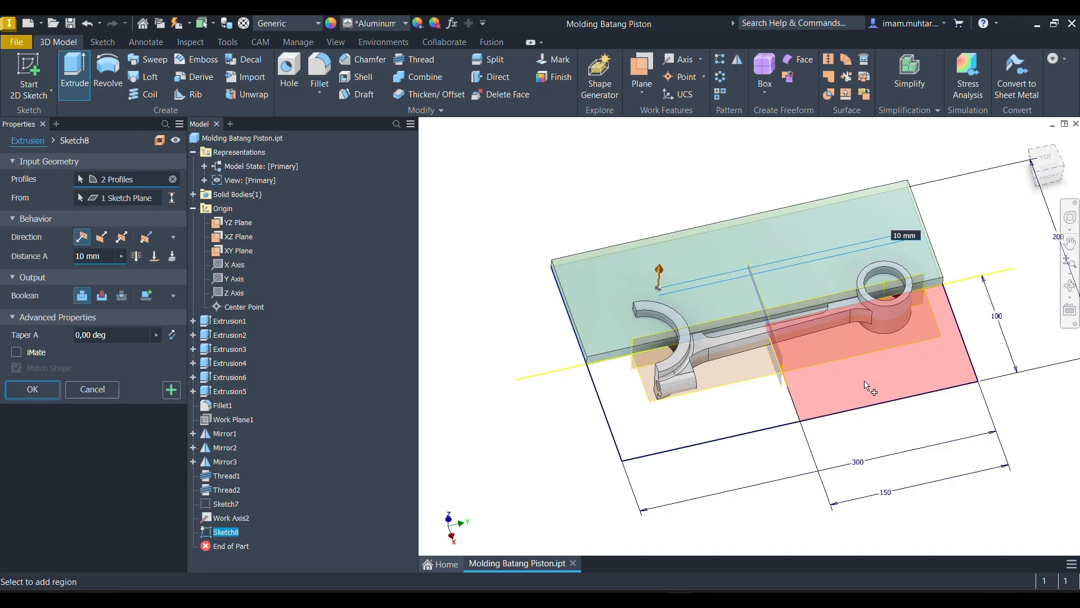
pyautogui.click(866, 394)
pyautogui.keyDown('shift'); pyautogui.moveTo(735, 423); pyautogui.dragTo(724, 374, button='middle'); pyautogui.keyUp('shift')
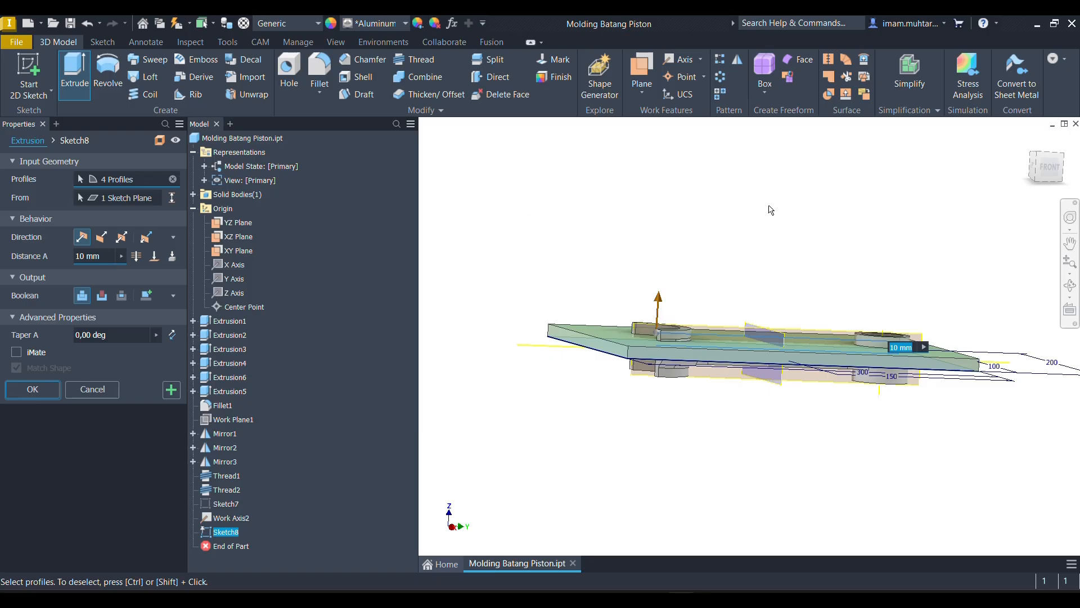
pyautogui.click(1047, 168)
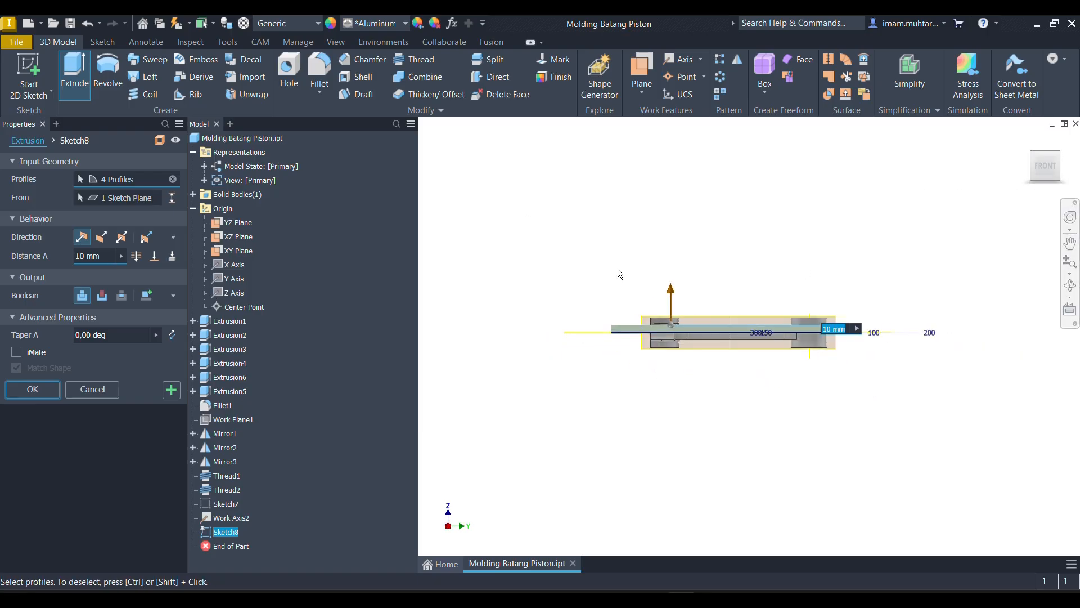
pyautogui.click(96, 256)
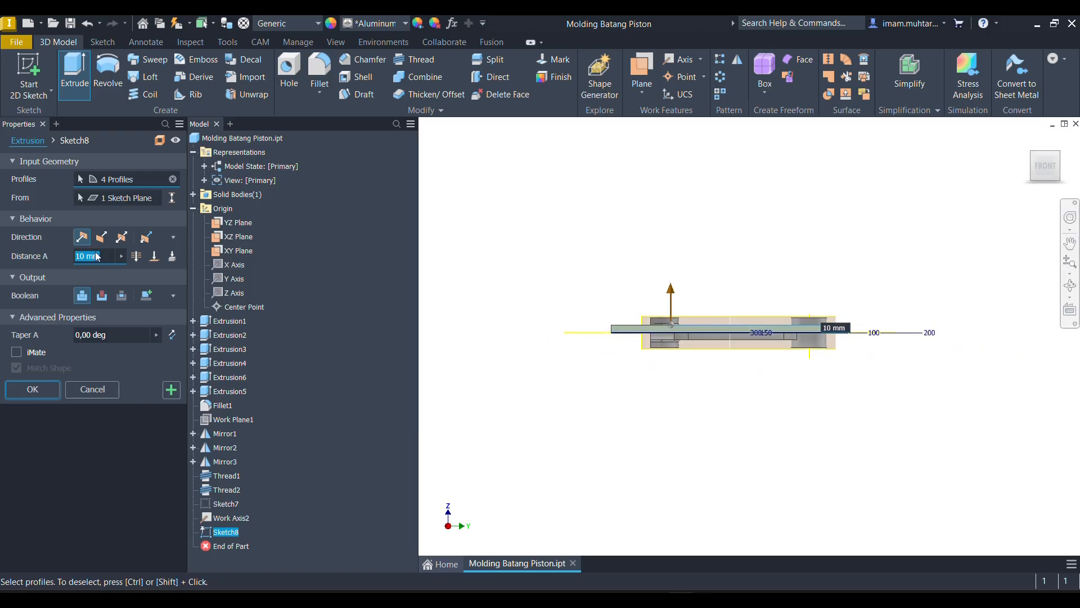
pyautogui.write('100')
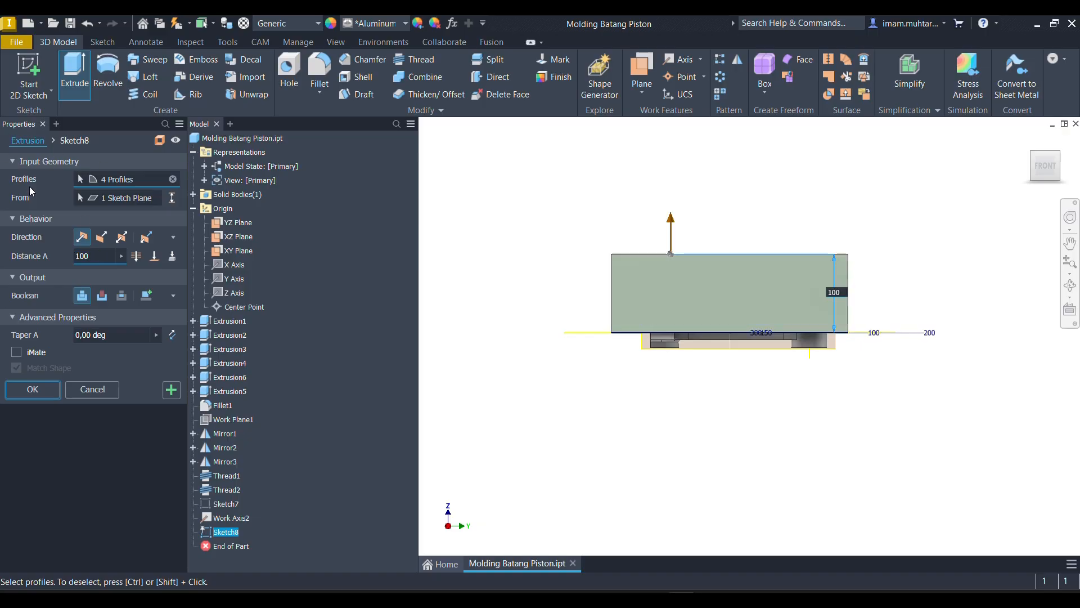
pyautogui.click(121, 237)
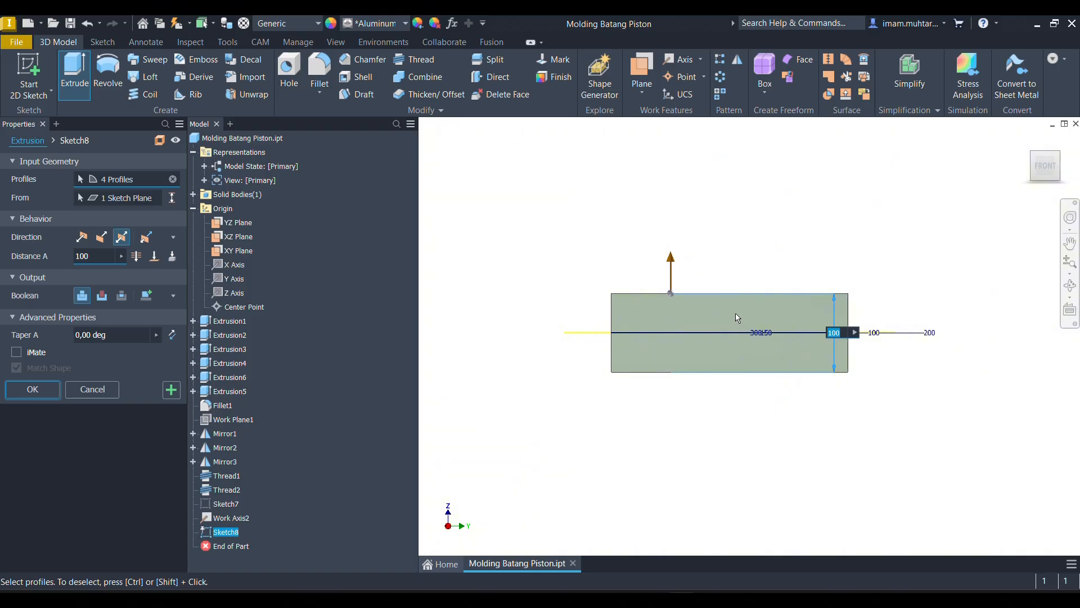
pyautogui.click(54, 387)
pyautogui.keyDown('shift'); pyautogui.moveTo(448, 352); pyautogui.dragTo(610, 340, button='middle'); pyautogui.keyUp('shift')
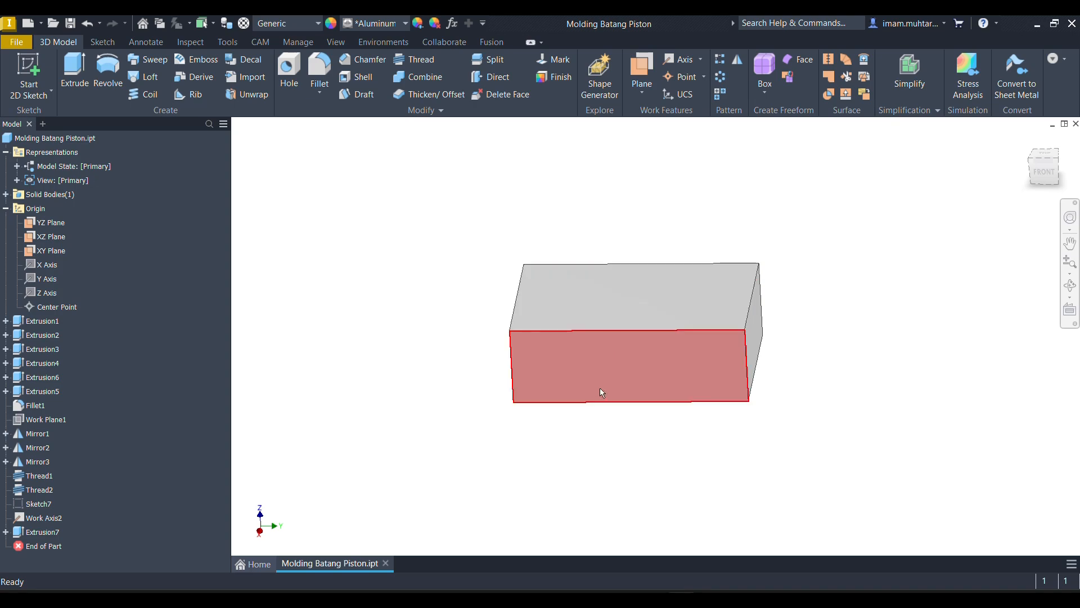
# - Edit the mold block's extrusion so it creates a separate new solid body named Cetakan
pyautogui.keyDown('shift'); pyautogui.moveTo(509, 386); pyautogui.dragTo(535, 369, button='middle'); pyautogui.keyUp('shift')
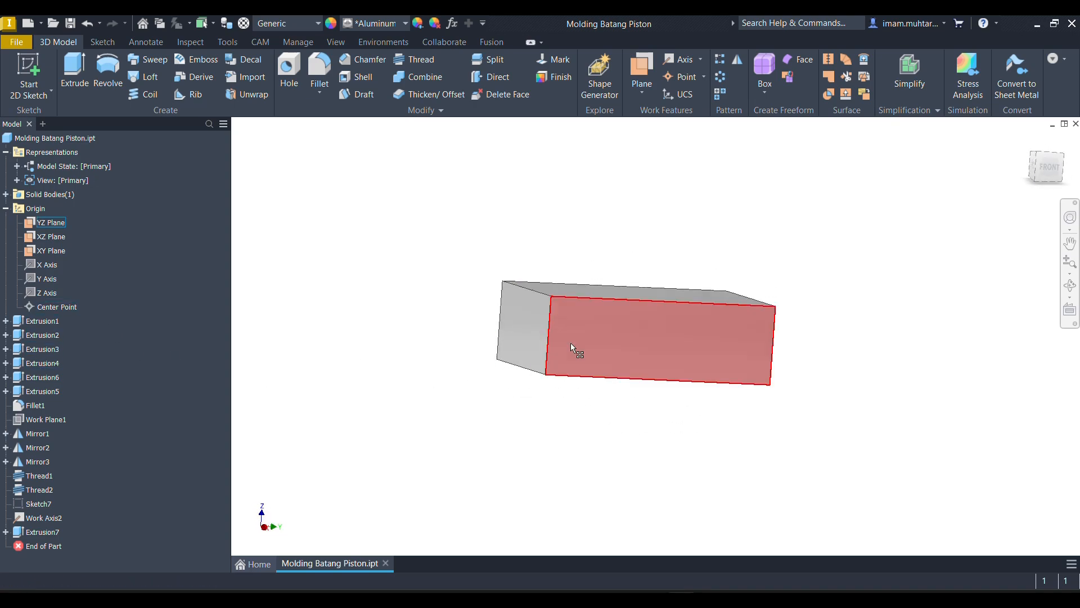
pyautogui.moveTo(598, 338)
pyautogui.keyDown('shift'); pyautogui.mouseDown(button='middle')
pyautogui.moveTo(527, 355)
pyautogui.moveTo(565, 327)
pyautogui.mouseUp(button='middle'); pyautogui.keyUp('shift')
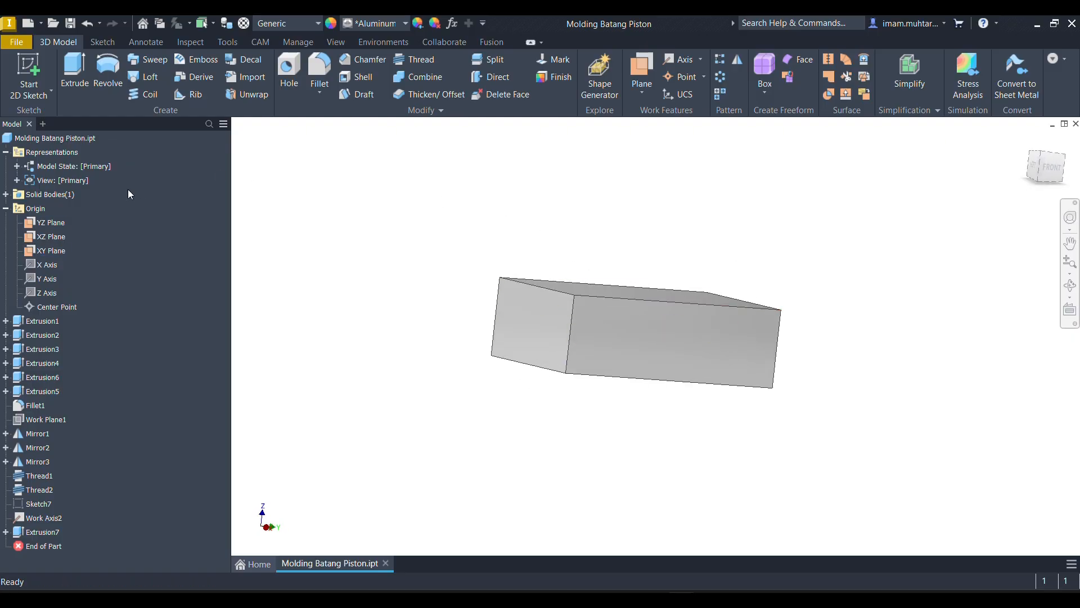
pyautogui.click(7, 195)
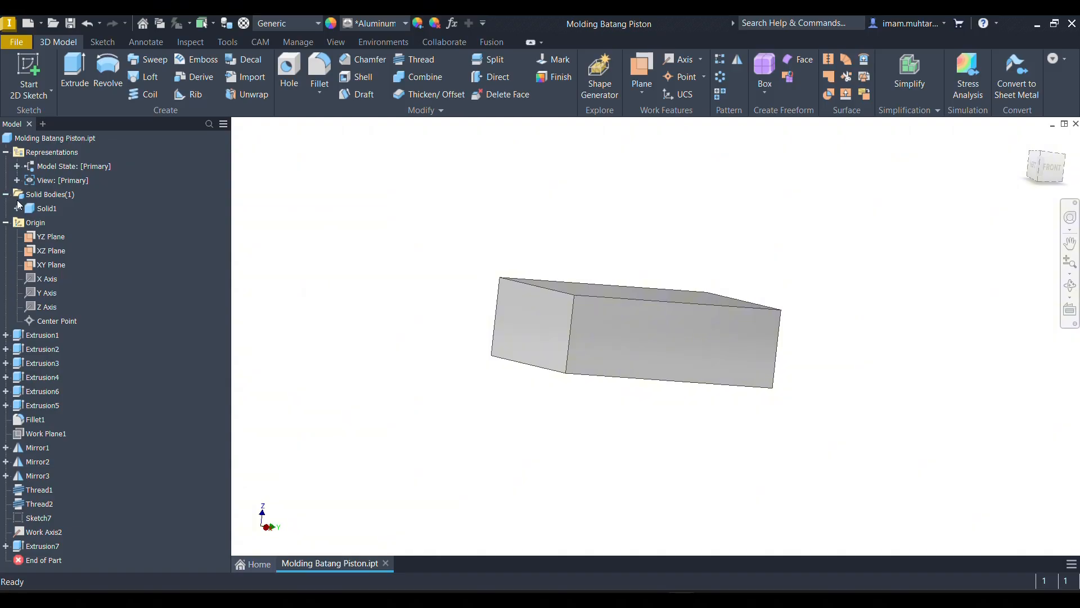
pyautogui.click(32, 208)
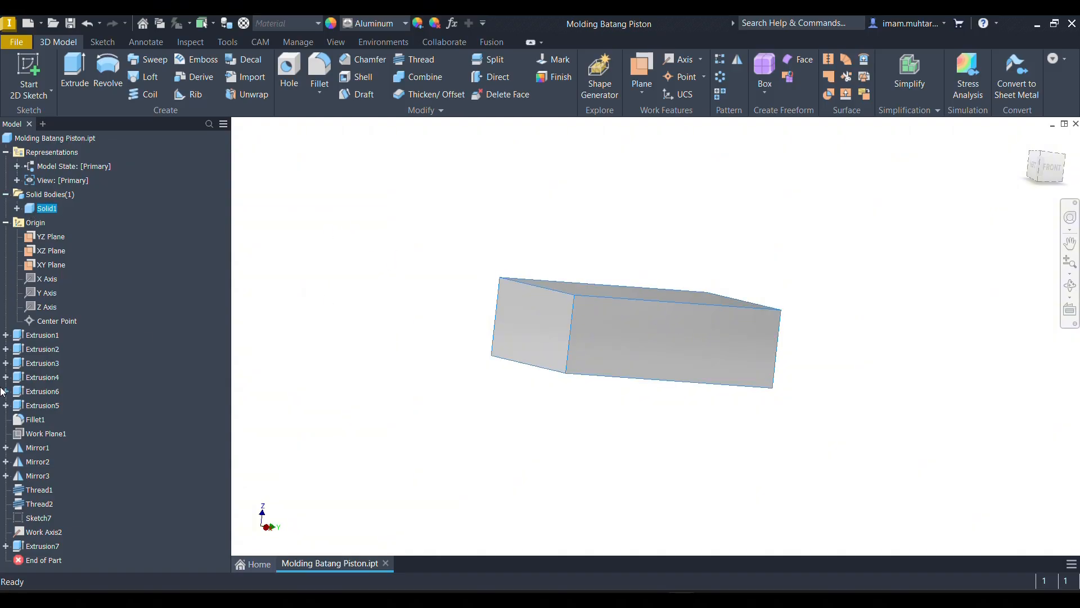
pyautogui.rightClick(45, 545)
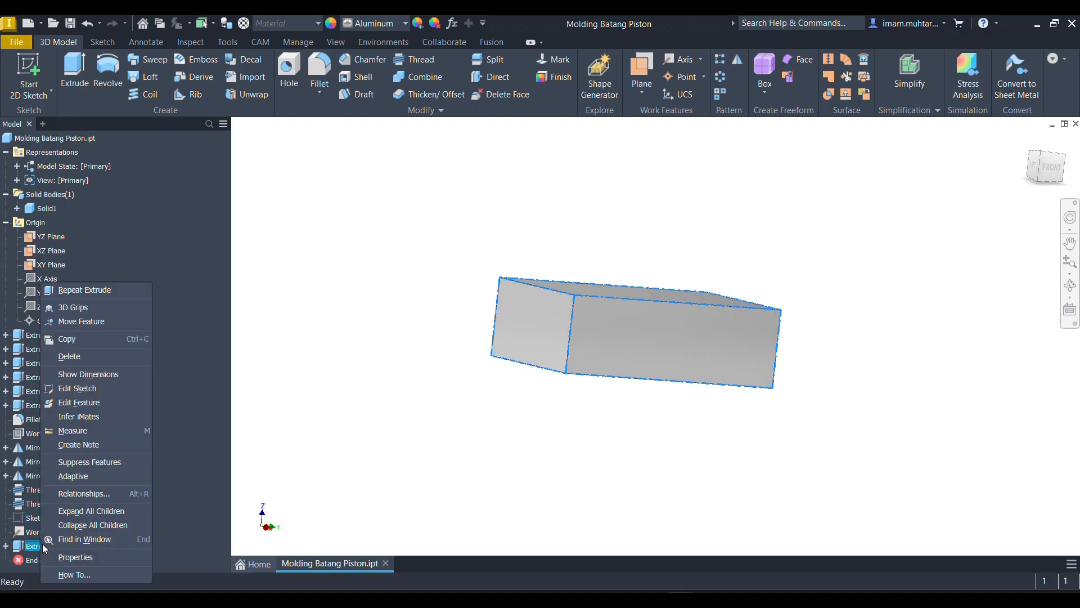
pyautogui.click(83, 402)
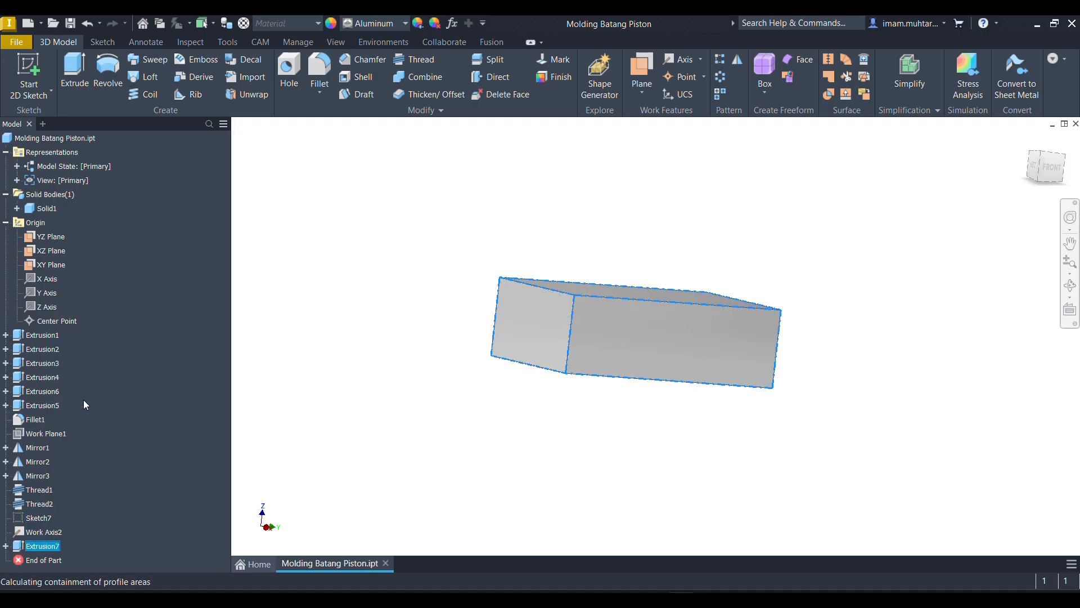
pyautogui.moveTo(567, 345)
pyautogui.keyDown('shift'); pyautogui.mouseDown(button='middle')
pyautogui.moveTo(548, 347)
pyautogui.moveTo(562, 348)
pyautogui.mouseUp(button='middle'); pyautogui.keyUp('shift')
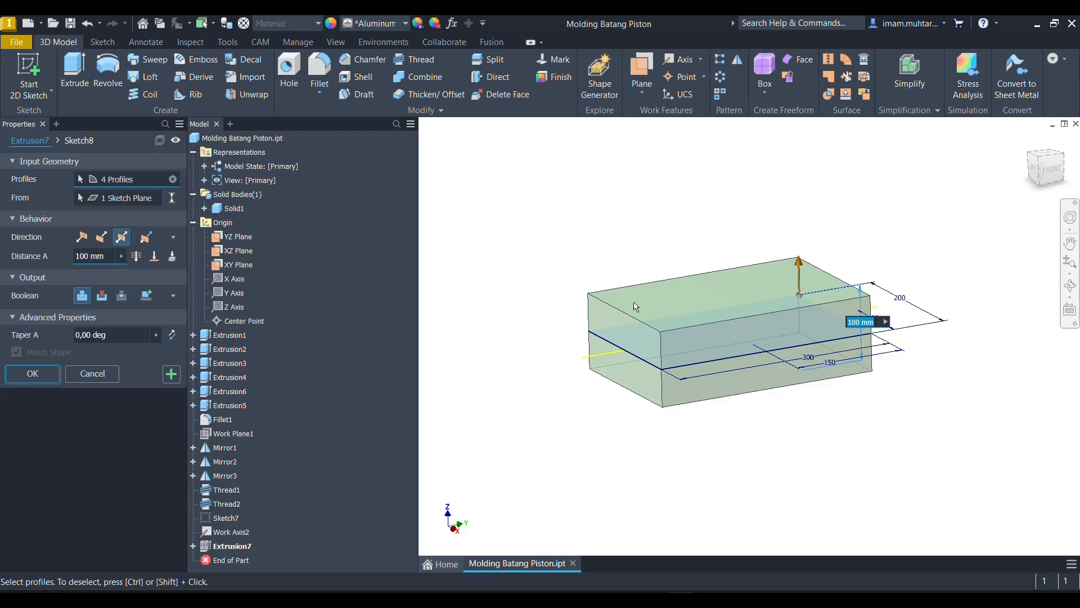
pyautogui.click(150, 299)
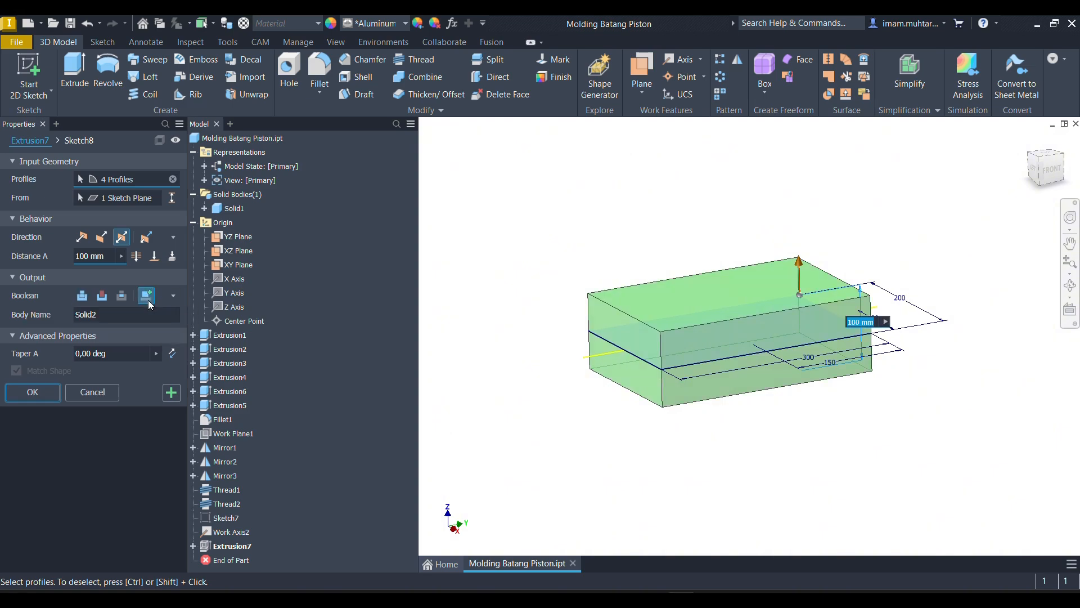
pyautogui.click(82, 316)
pyautogui.write('C')
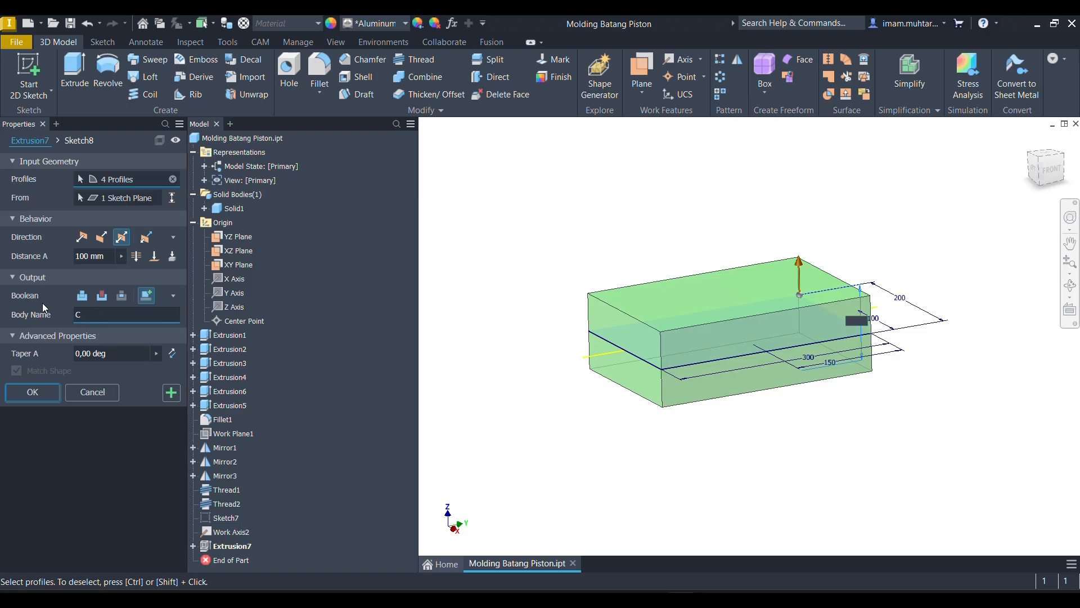
pyautogui.write('etakan')
pyautogui.click(35, 392)
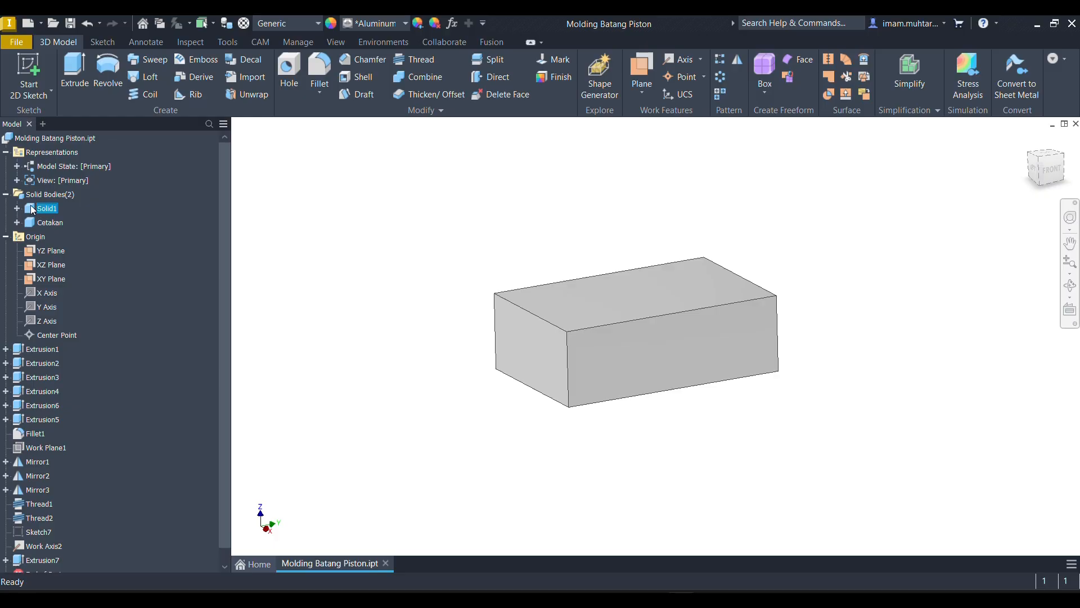
# - Use Combine to cut the rod body Solid1 out of the Cetakan base body without keeping the toolbody
pyautogui.click(29, 221)
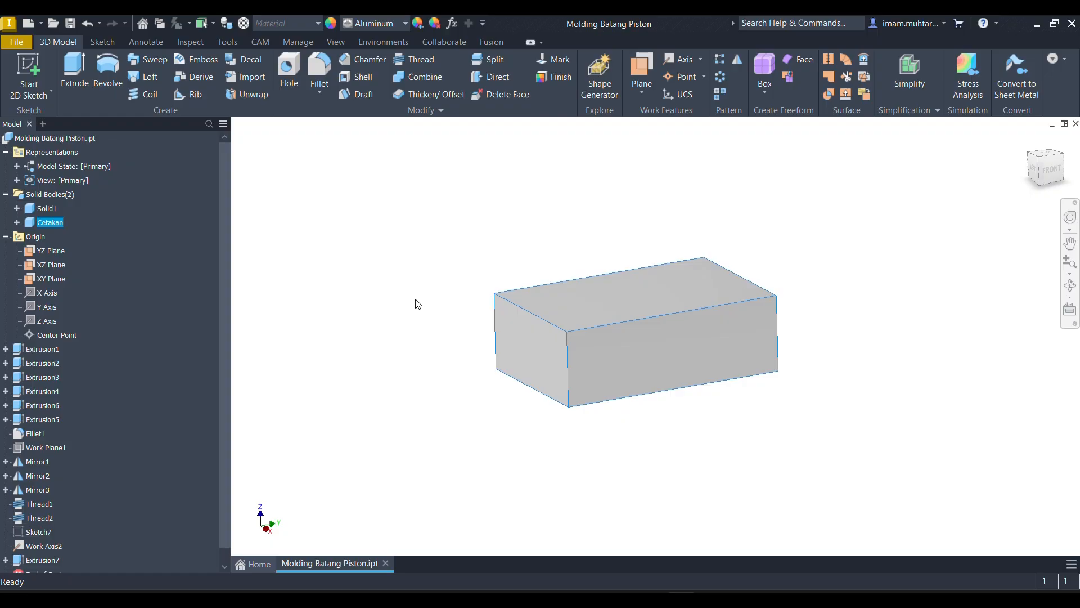
pyautogui.moveTo(508, 302)
pyautogui.keyDown('shift'); pyautogui.mouseDown(button='middle')
pyautogui.moveTo(697, 328)
pyautogui.moveTo(463, 225)
pyautogui.moveTo(485, 294)
pyautogui.moveTo(473, 253)
pyautogui.moveTo(489, 270)
pyautogui.moveTo(485, 282)
pyautogui.moveTo(495, 277)
pyautogui.mouseUp(button='middle'); pyautogui.keyUp('shift')
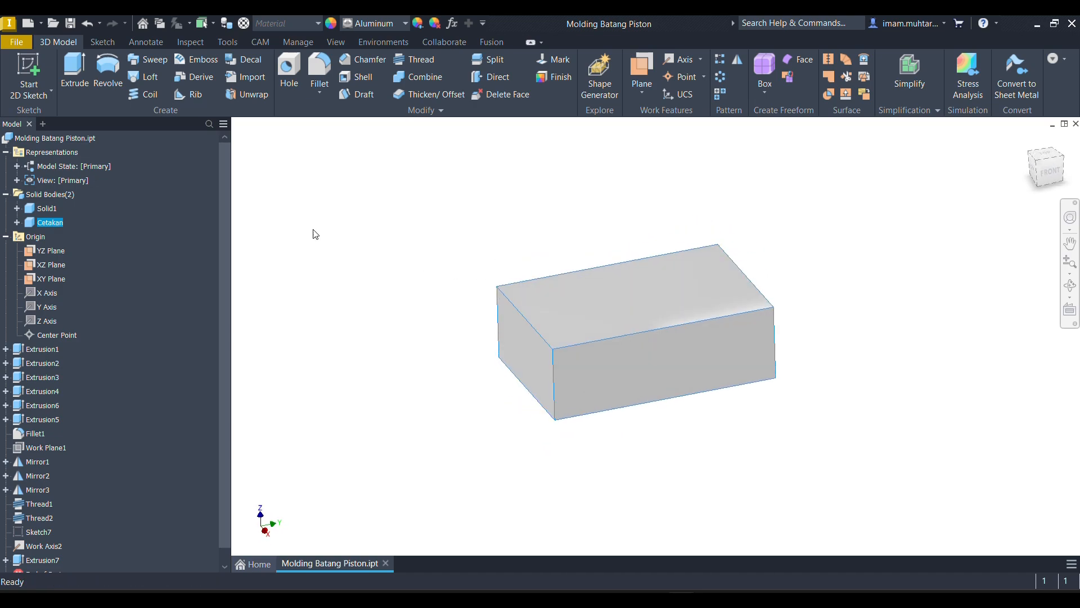
pyautogui.click(577, 356)
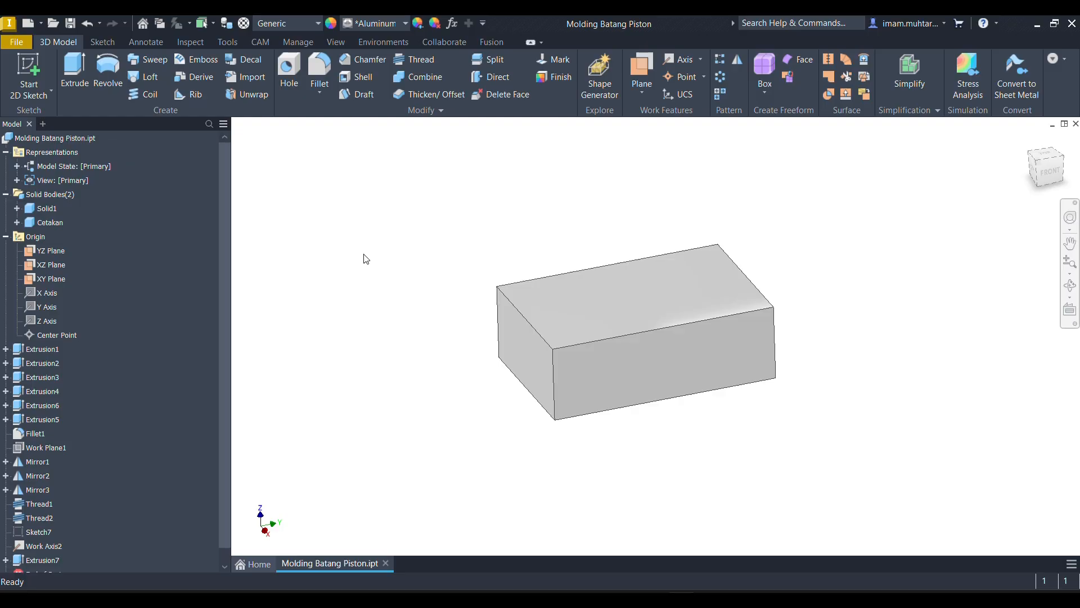
pyautogui.click(421, 78)
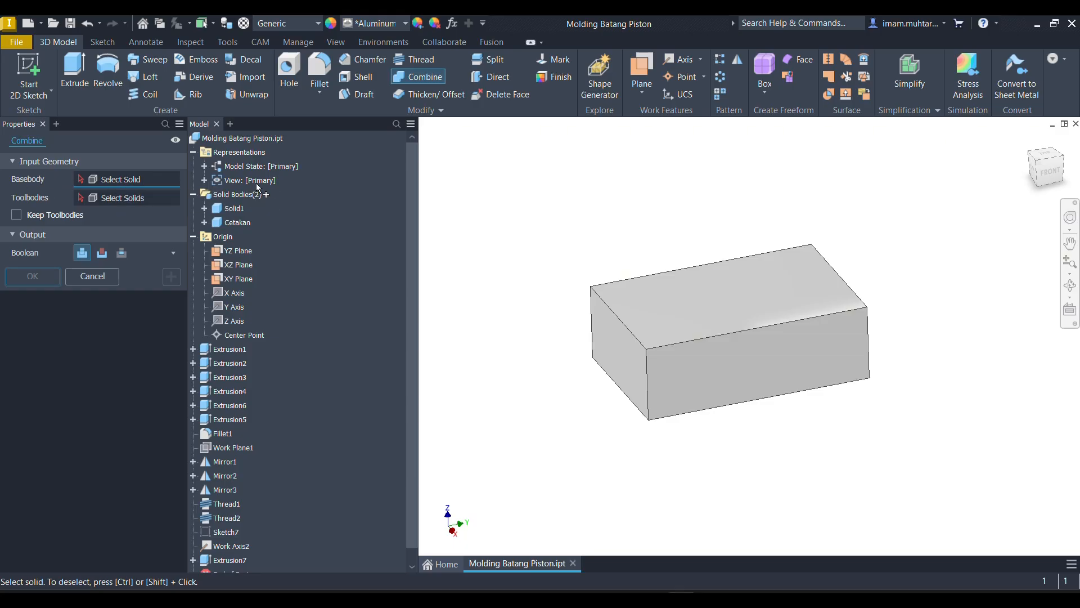
pyautogui.click(246, 223)
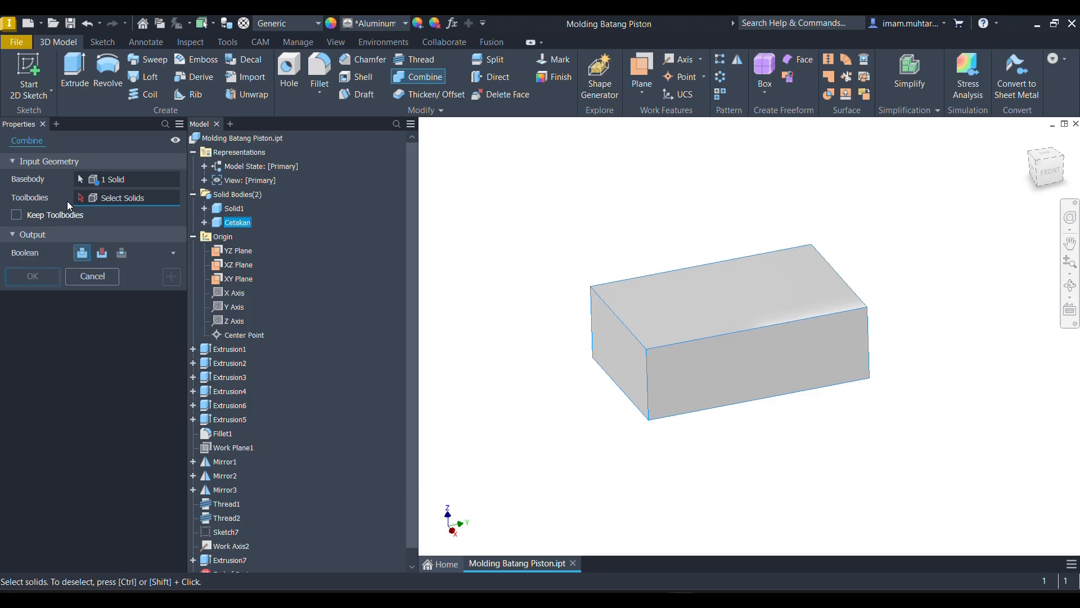
pyautogui.click(234, 208)
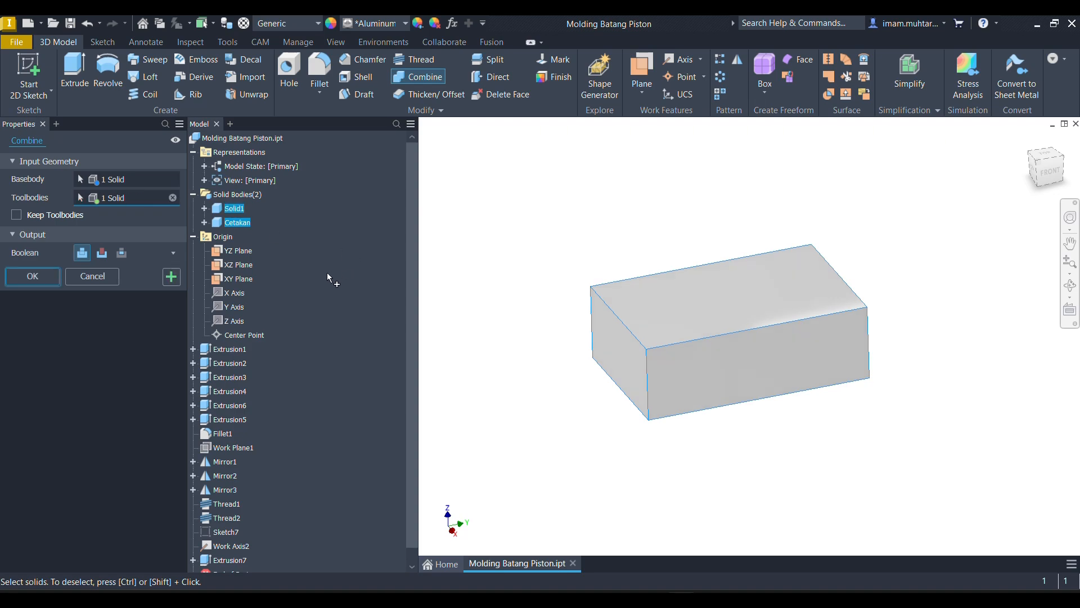
pyautogui.click(104, 254)
pyautogui.click(41, 276)
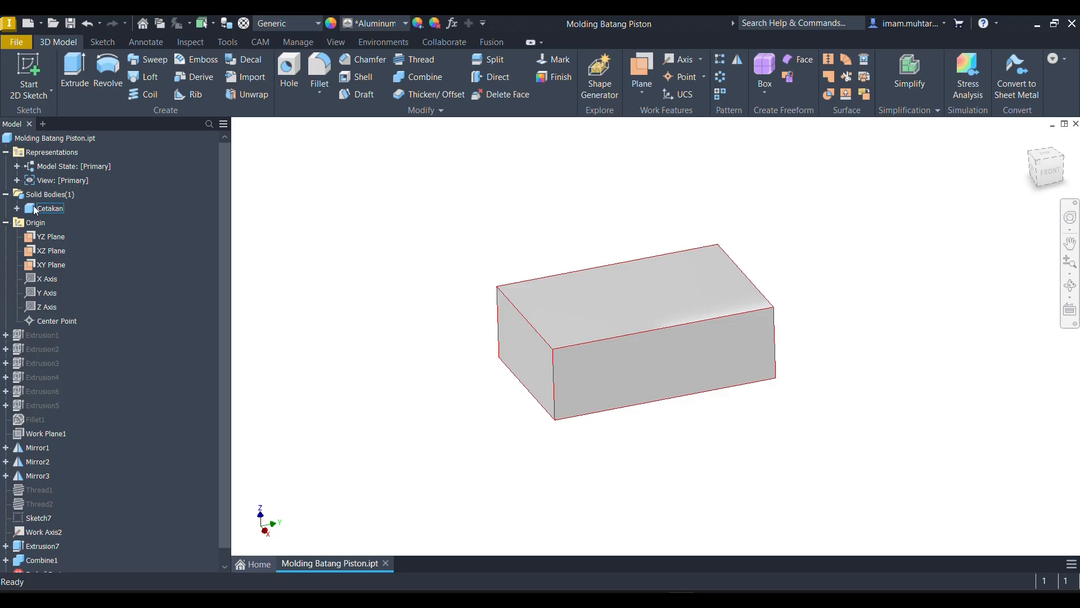
# - Create a half section view from the block's upper face and move the section plane by -46.5 mm into the block
pyautogui.keyDown('shift'); pyautogui.moveTo(465, 311); pyautogui.dragTo(446, 275, button='middle'); pyautogui.keyUp('shift')
pyautogui.moveTo(501, 264); pyautogui.dragTo(423, 311)
pyautogui.press('Escape')
pyautogui.click(336, 43)
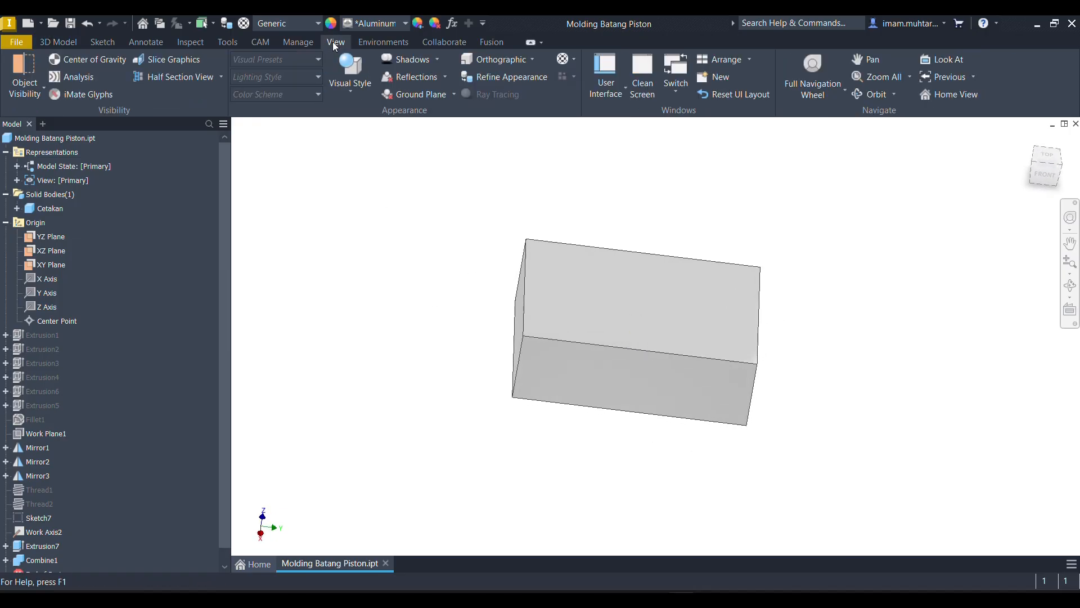
pyautogui.click(195, 78)
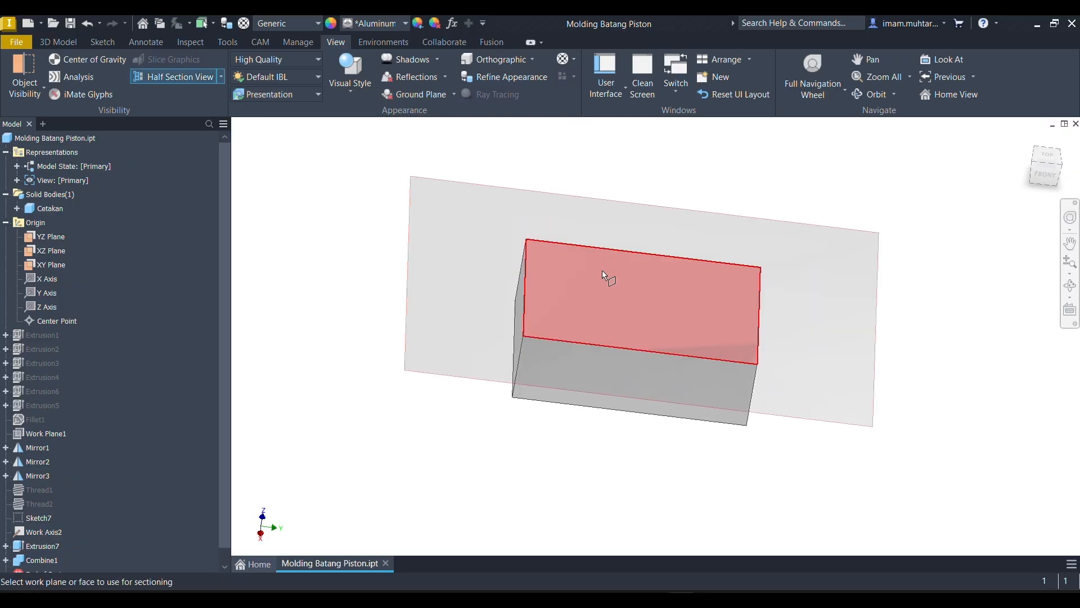
pyautogui.click(602, 270)
pyautogui.keyDown('shift'); pyautogui.moveTo(549, 423); pyautogui.dragTo(616, 366, button='middle'); pyautogui.keyUp('shift')
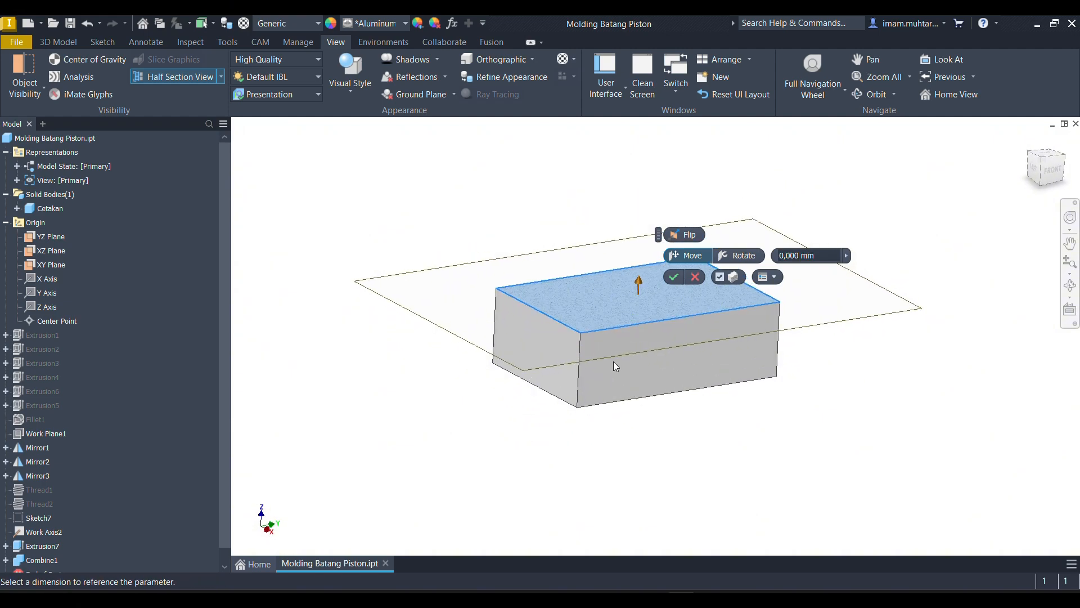
pyautogui.moveTo(640, 284); pyautogui.dragTo(640, 318)
pyautogui.keyDown('shift'); pyautogui.moveTo(637, 320); pyautogui.dragTo(629, 360, button='middle'); pyautogui.keyUp('shift')
# - Examine the sectioned rod cavity, lower the section plane further through the block, and leave the section view
pyautogui.scroll(5, 629, 359)
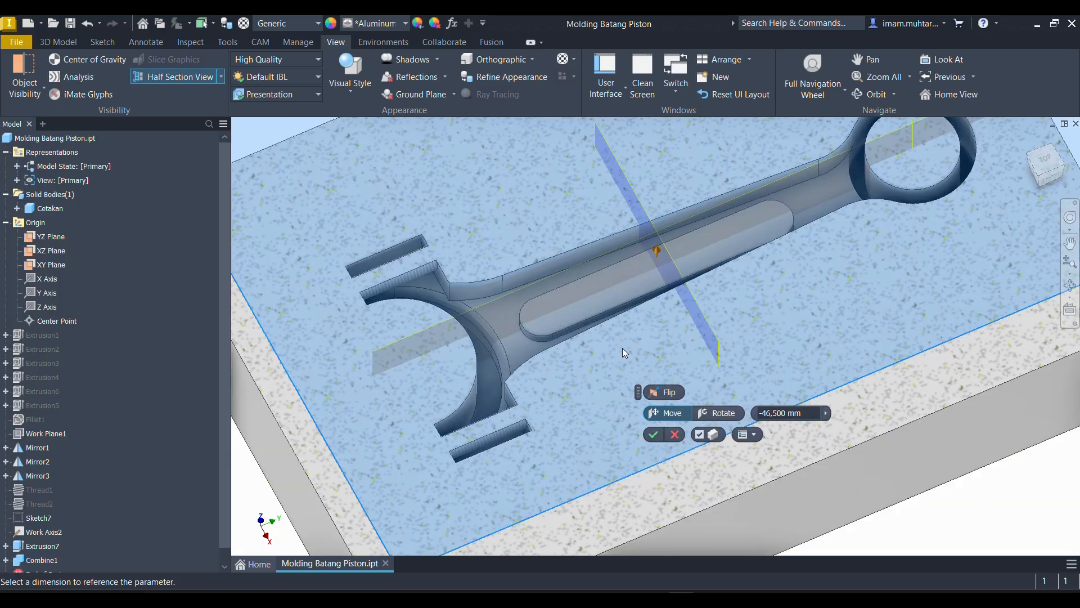
pyautogui.scroll(-5, 622, 348)
pyautogui.keyDown('shift'); pyautogui.moveTo(610, 352); pyautogui.dragTo(639, 227, button='middle'); pyautogui.keyUp('shift')
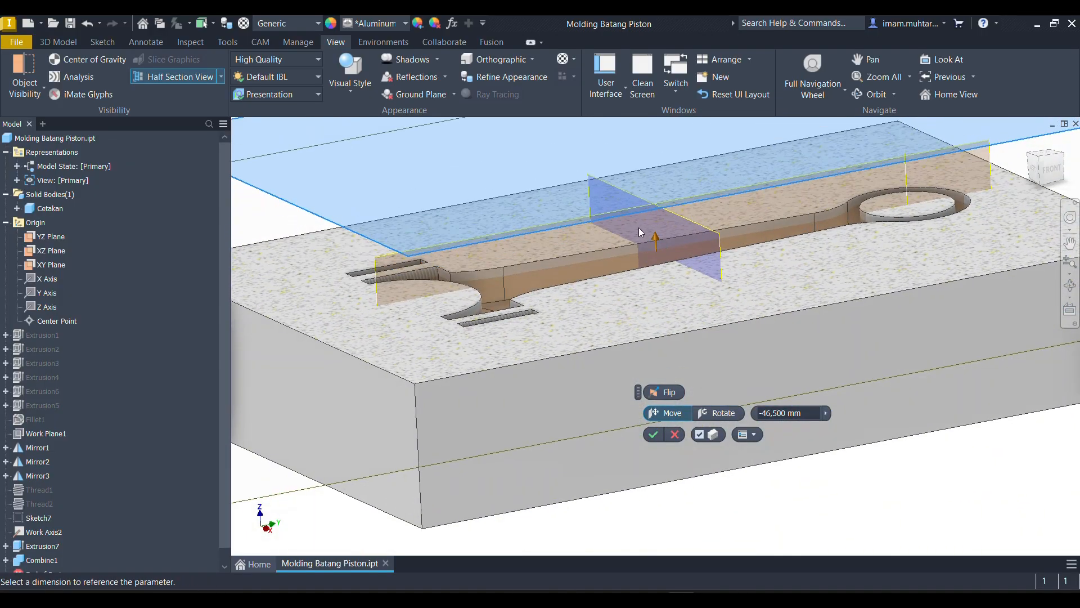
pyautogui.moveTo(656, 240); pyautogui.dragTo(653, 262)
pyautogui.moveTo(653, 261)
pyautogui.keyDown('shift'); pyautogui.mouseDown(button='middle')
pyautogui.moveTo(637, 326)
pyautogui.moveTo(650, 310)
pyautogui.moveTo(642, 279)
pyautogui.moveTo(694, 282)
pyautogui.moveTo(676, 265)
pyautogui.moveTo(651, 282)
pyautogui.mouseUp(button='middle'); pyautogui.keyUp('shift')
pyautogui.press('Escape')
pyautogui.scroll(-6, 661, 276)
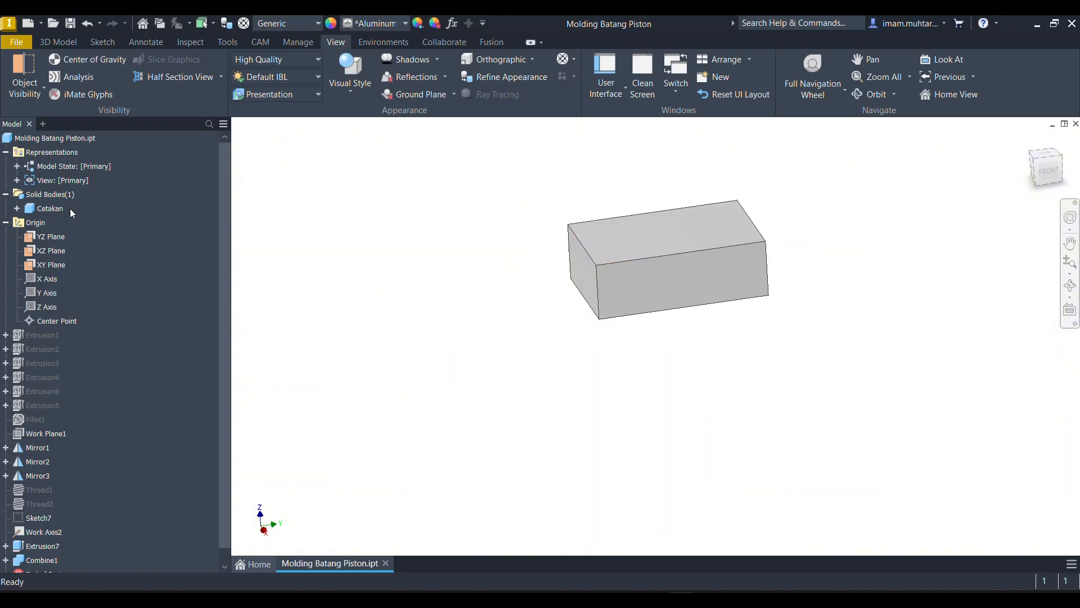
# - Split the Cetakan solid along the XY plane, keep only its upper half, and examine the exposed rod cavity
pyautogui.moveTo(567, 279)
pyautogui.keyDown('shift'); pyautogui.mouseDown(button='middle')
pyautogui.moveTo(667, 299)
pyautogui.moveTo(590, 266)
pyautogui.mouseUp(button='middle'); pyautogui.keyUp('shift')
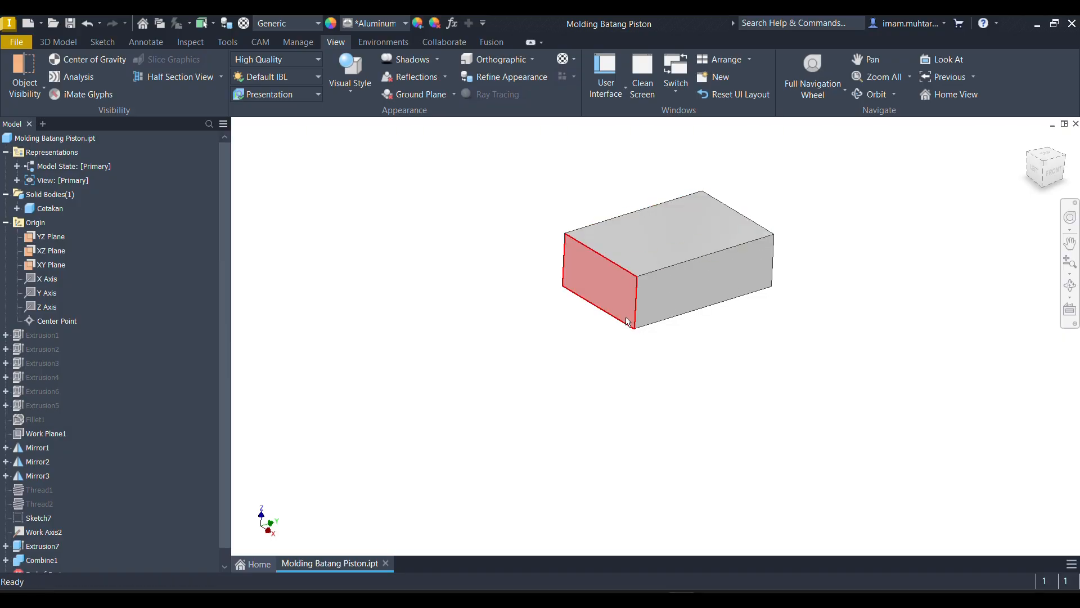
pyautogui.click(68, 42)
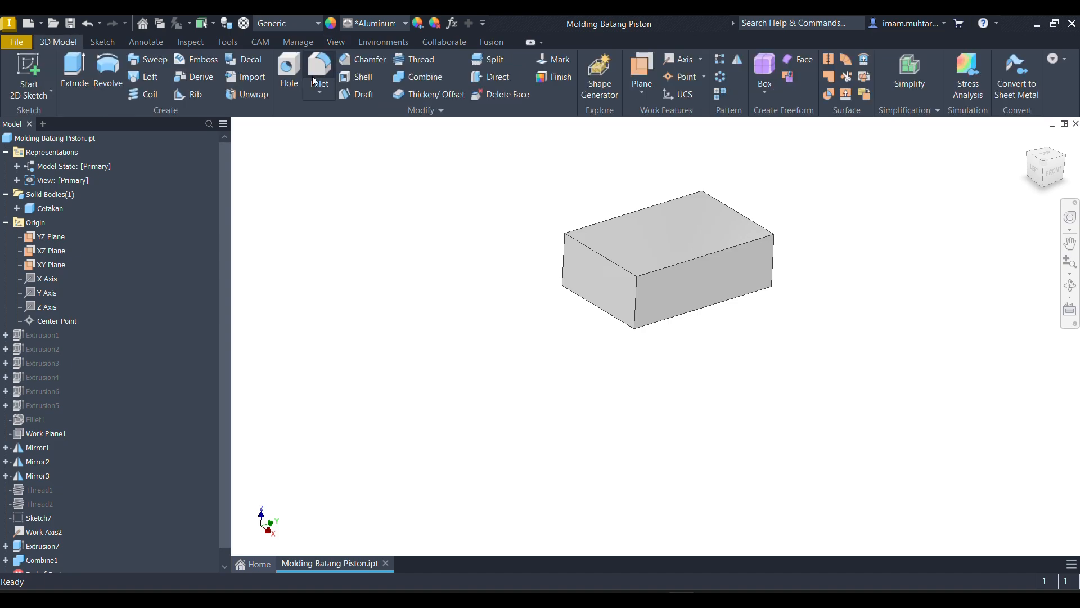
pyautogui.click(487, 60)
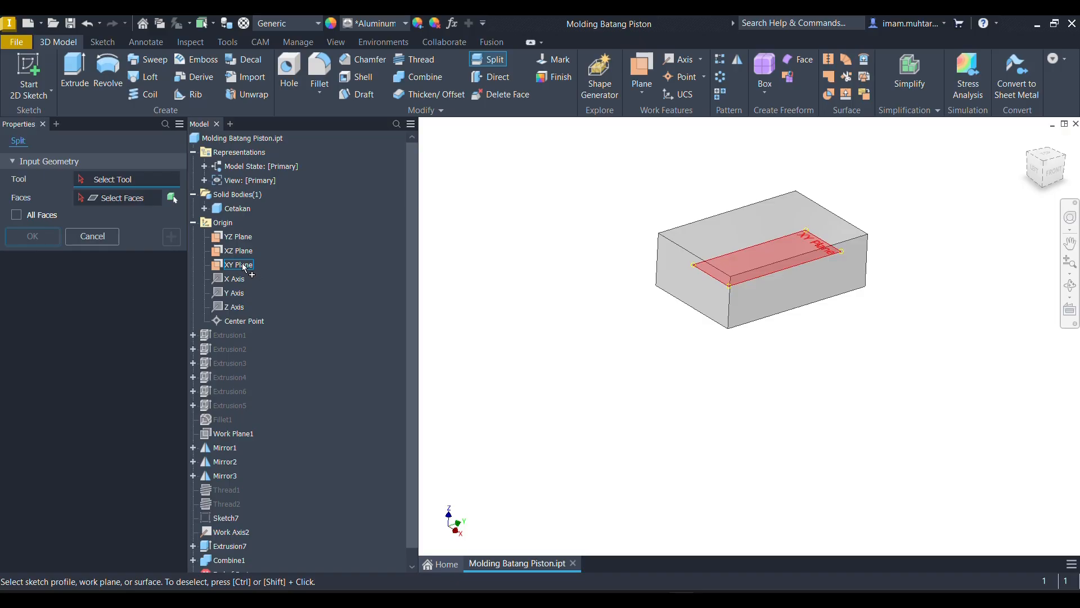
pyautogui.click(204, 209)
pyautogui.click(216, 223)
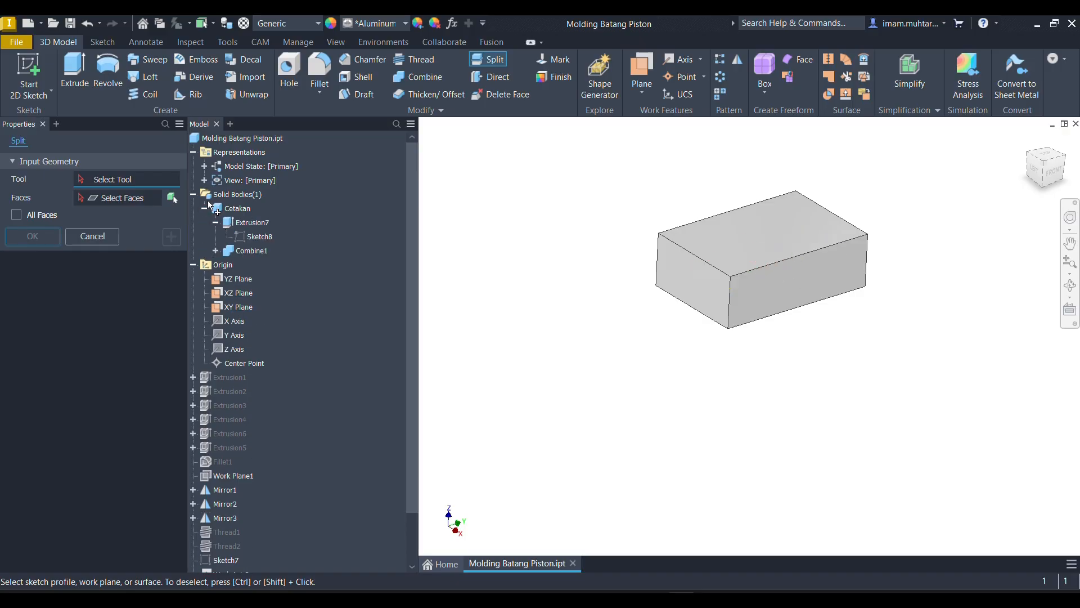
pyautogui.click(204, 166)
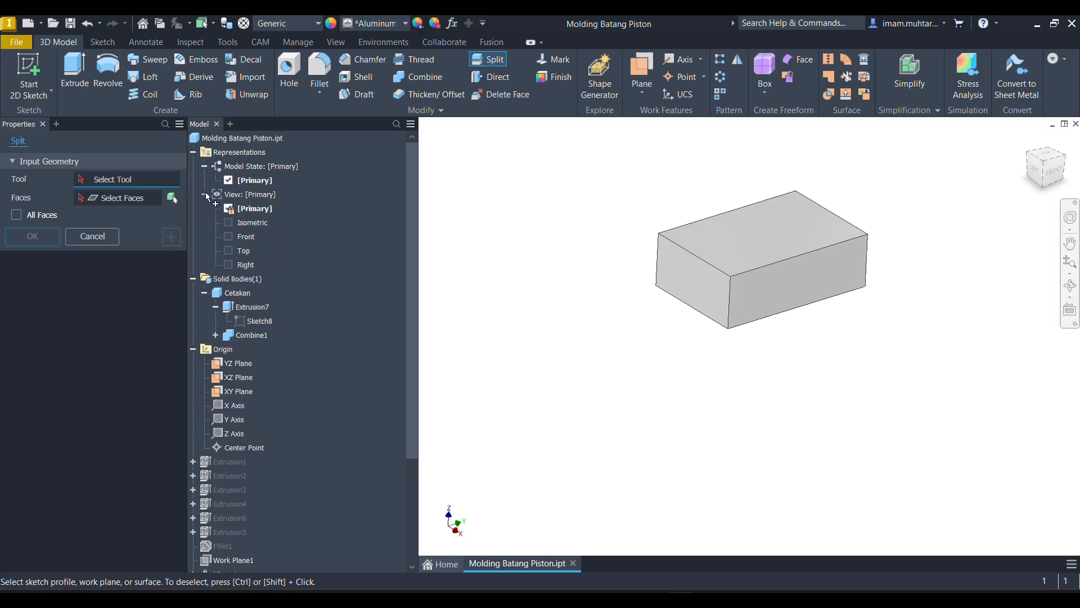
pyautogui.click(193, 152)
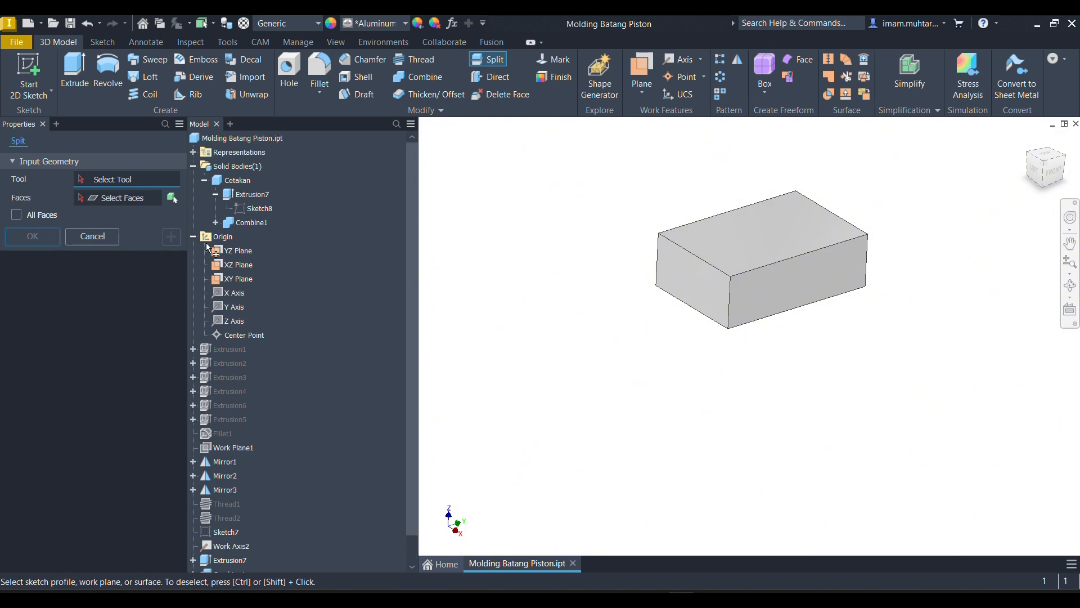
pyautogui.click(232, 279)
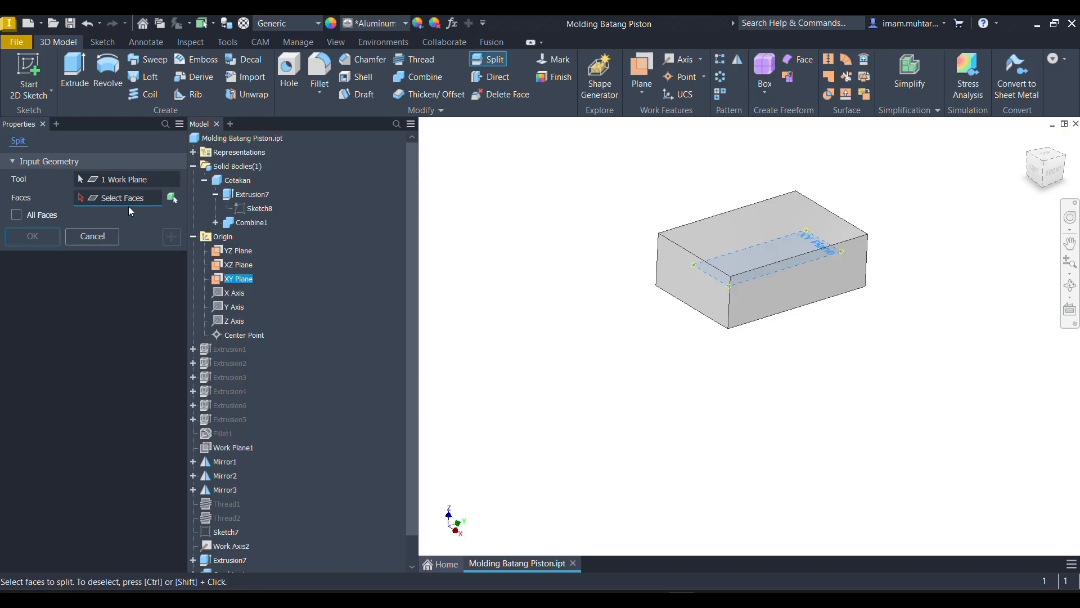
pyautogui.click(172, 198)
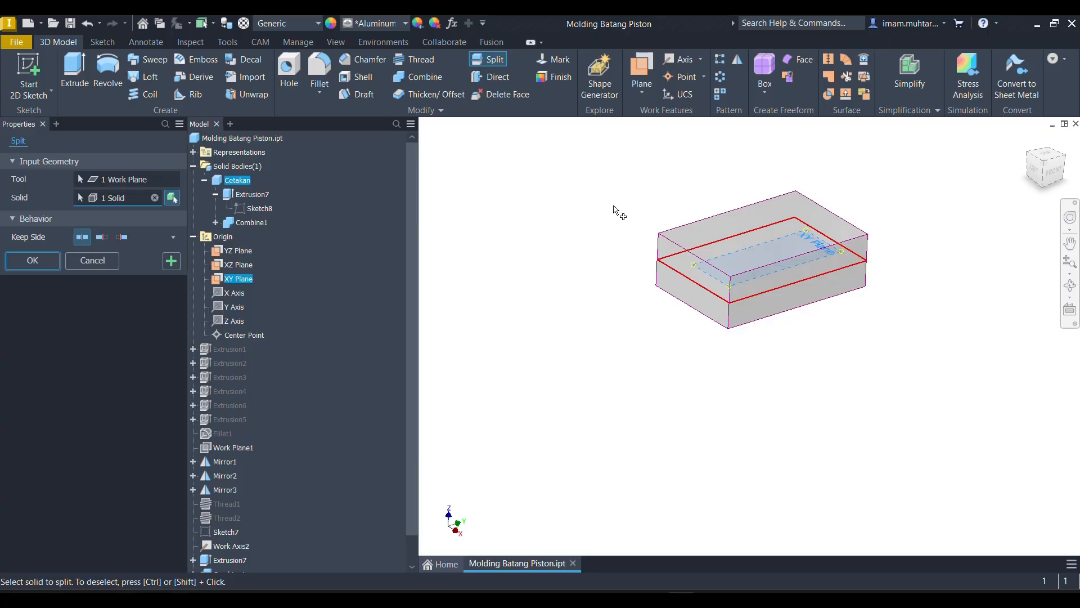
pyautogui.click(102, 237)
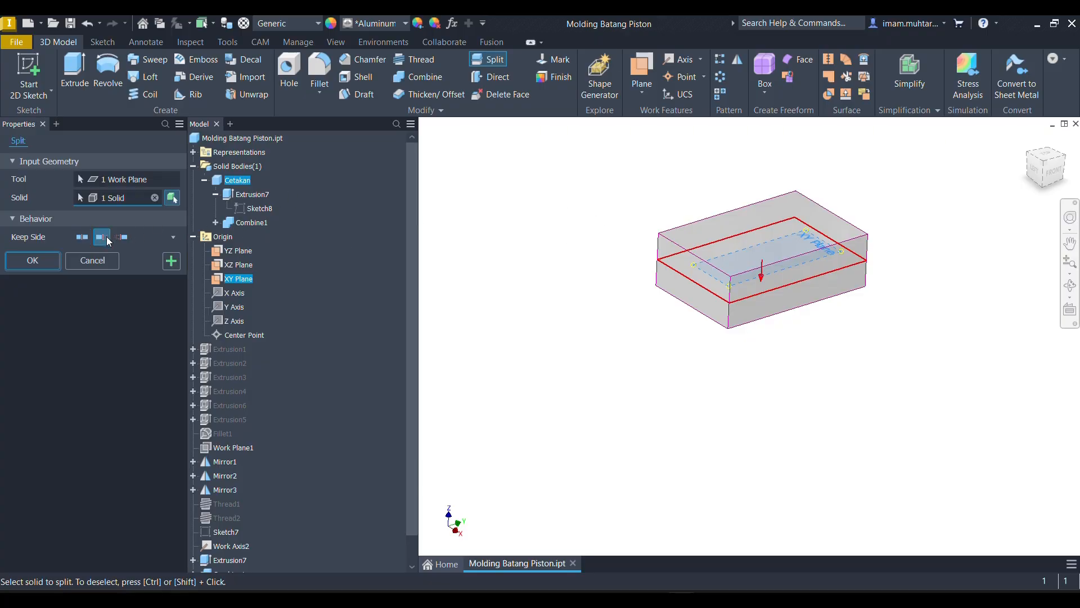
pyautogui.click(172, 261)
pyautogui.keyDown('shift'); pyautogui.moveTo(695, 364); pyautogui.dragTo(738, 269, button='middle'); pyautogui.keyUp('shift')
pyautogui.scroll(5, 739, 269)
pyautogui.moveTo(715, 380)
pyautogui.keyDown('shift'); pyautogui.mouseDown(button='middle')
pyautogui.moveTo(723, 212)
pyautogui.moveTo(651, 242)
pyautogui.moveTo(642, 261)
pyautogui.moveTo(662, 223)
pyautogui.moveTo(651, 215)
pyautogui.moveTo(726, 161)
pyautogui.moveTo(673, 229)
pyautogui.moveTo(685, 205)
pyautogui.moveTo(724, 222)
pyautogui.moveTo(828, 231)
pyautogui.moveTo(784, 226)
pyautogui.moveTo(793, 218)
pyautogui.mouseUp(button='middle'); pyautogui.keyUp('shift')
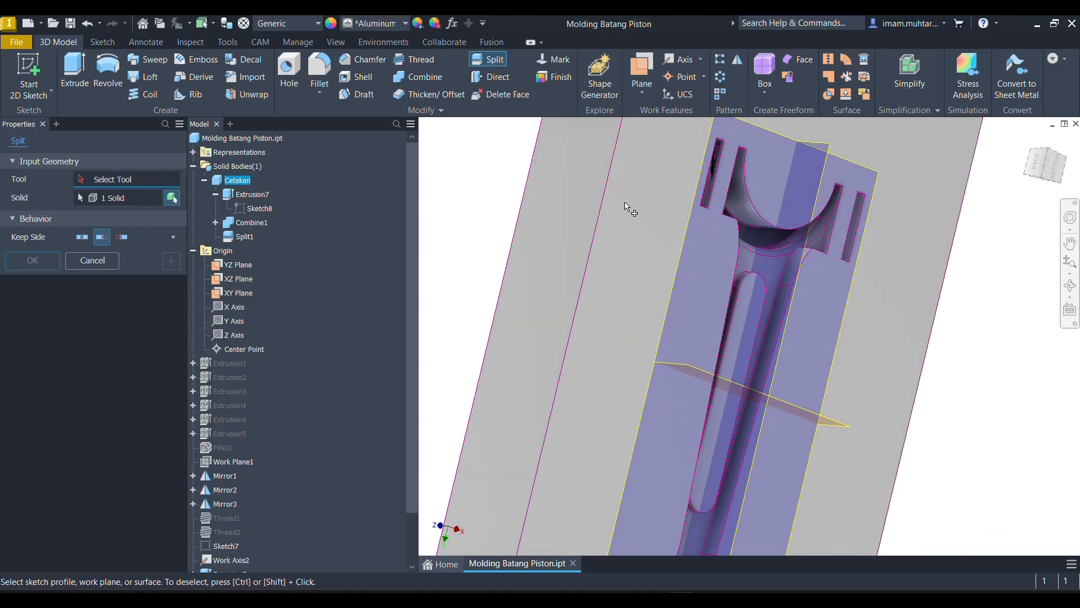
pyautogui.click(102, 259)
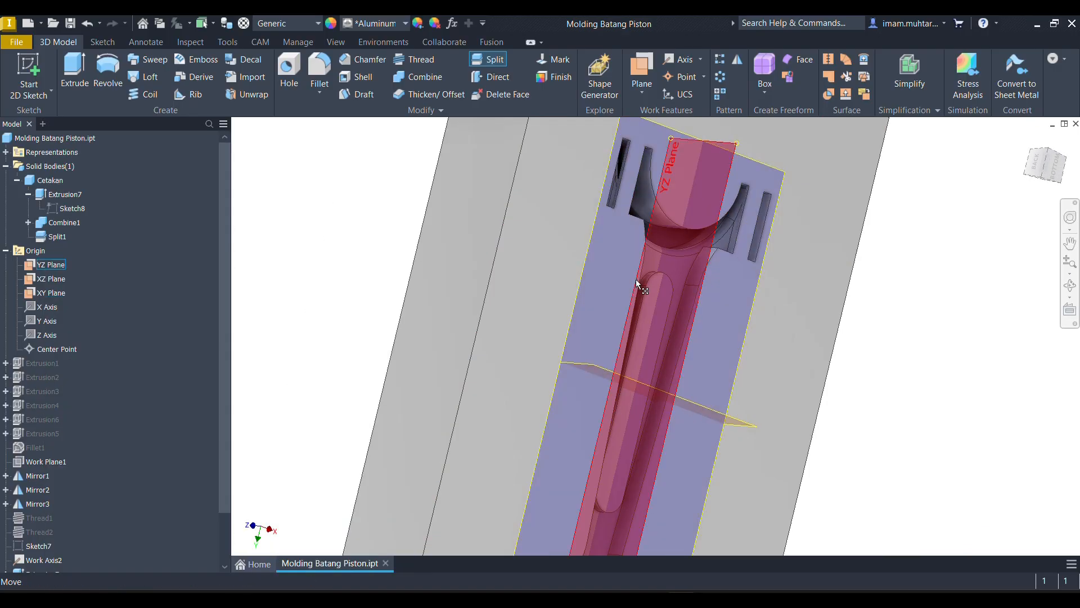
pyautogui.moveTo(636, 279)
pyautogui.keyDown('shift'); pyautogui.mouseDown(button='middle')
pyautogui.moveTo(655, 278)
pyautogui.moveTo(590, 264)
pyautogui.mouseUp(button='middle'); pyautogui.keyUp('shift')
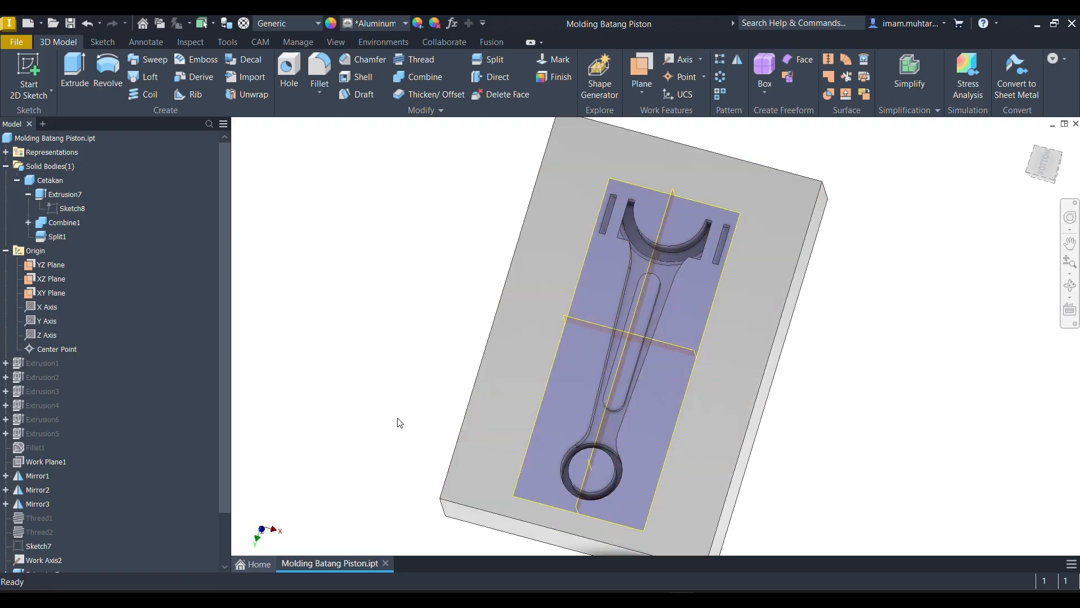
# - Undo the XY plane split and the Combine cut, keeping the mold block extrusion in the model
pyautogui.hotkey('ctrl', 'z')
pyautogui.scroll(-4, 579, 253)
pyautogui.keyDown('shift'); pyautogui.moveTo(587, 263); pyautogui.dragTo(504, 272, button='middle'); pyautogui.keyUp('shift')
pyautogui.hotkey('ctrl', 'z')
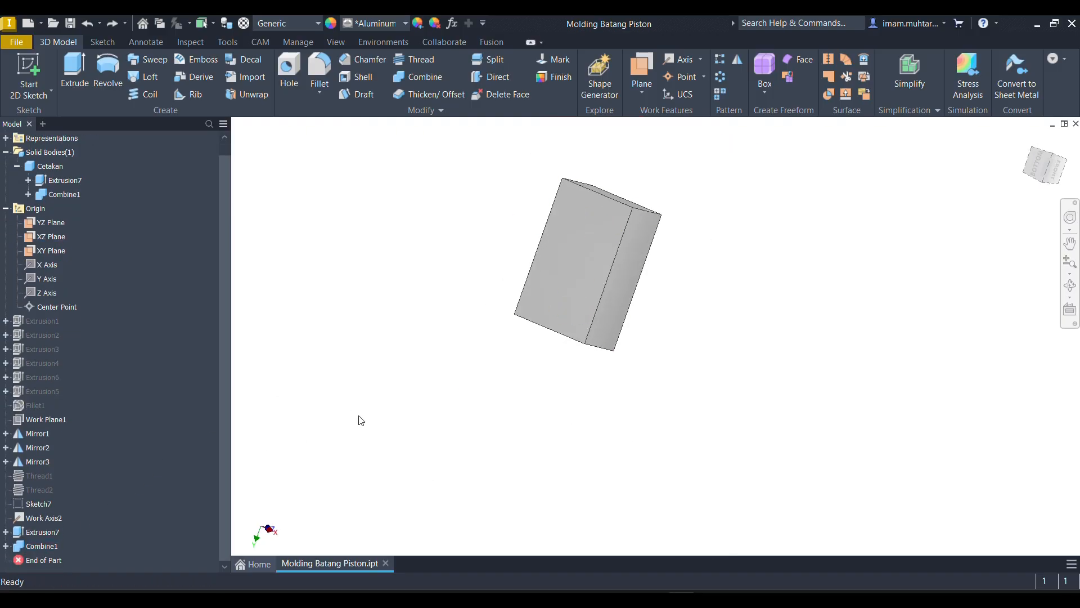
pyautogui.hotkey('ctrl', 'z')
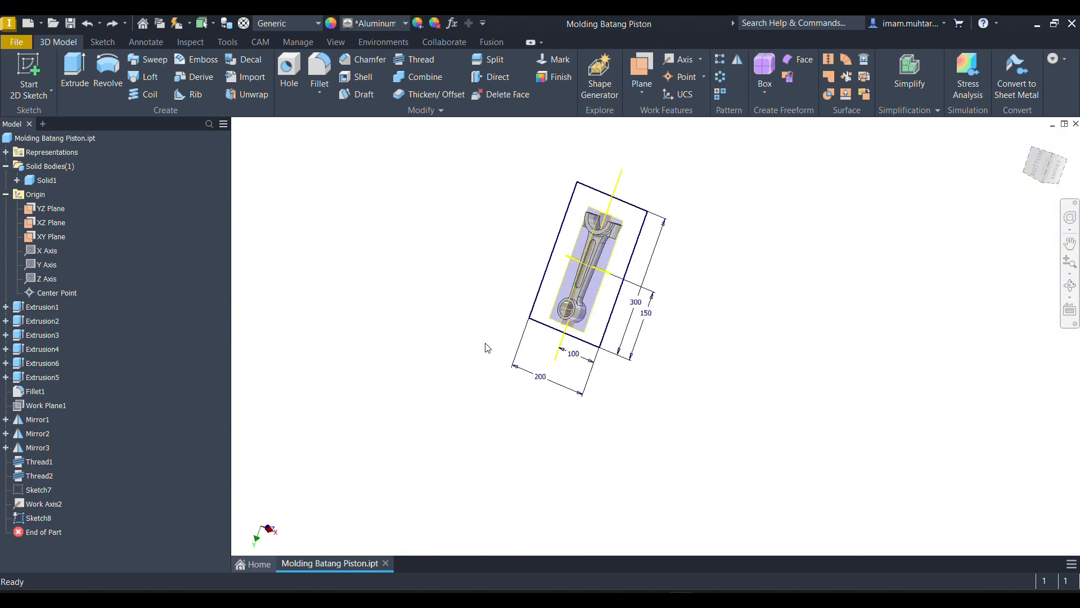
pyautogui.hotkey('ctrl', 'y')
# - Edit the mold block extrusion Extrusion7 so that it outputs a new solid body named Solid2
pyautogui.click(37, 518)
pyautogui.rightClick(38, 520)
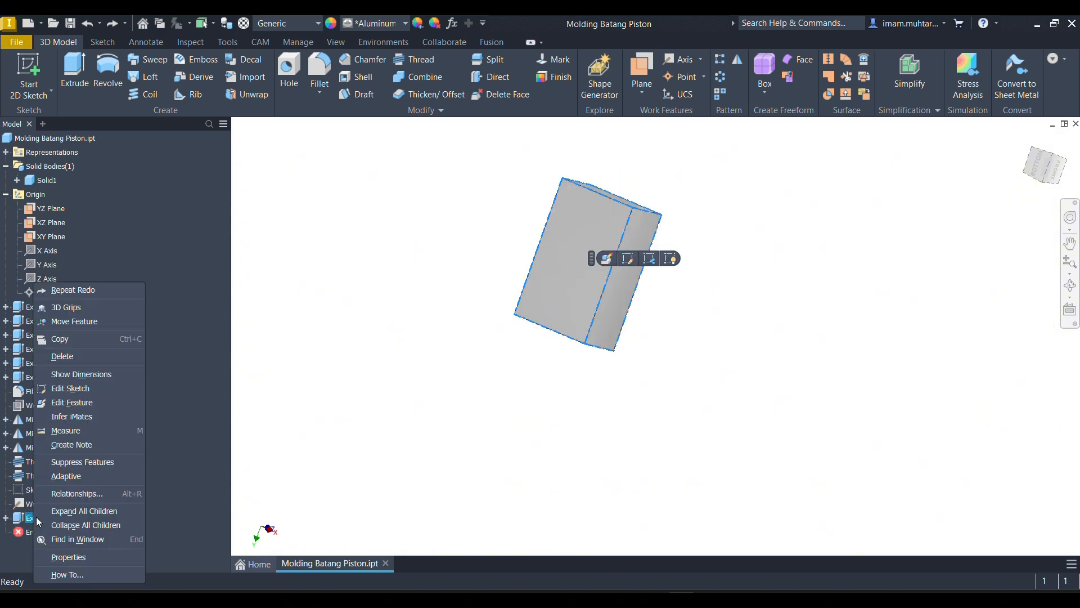
pyautogui.click(223, 329)
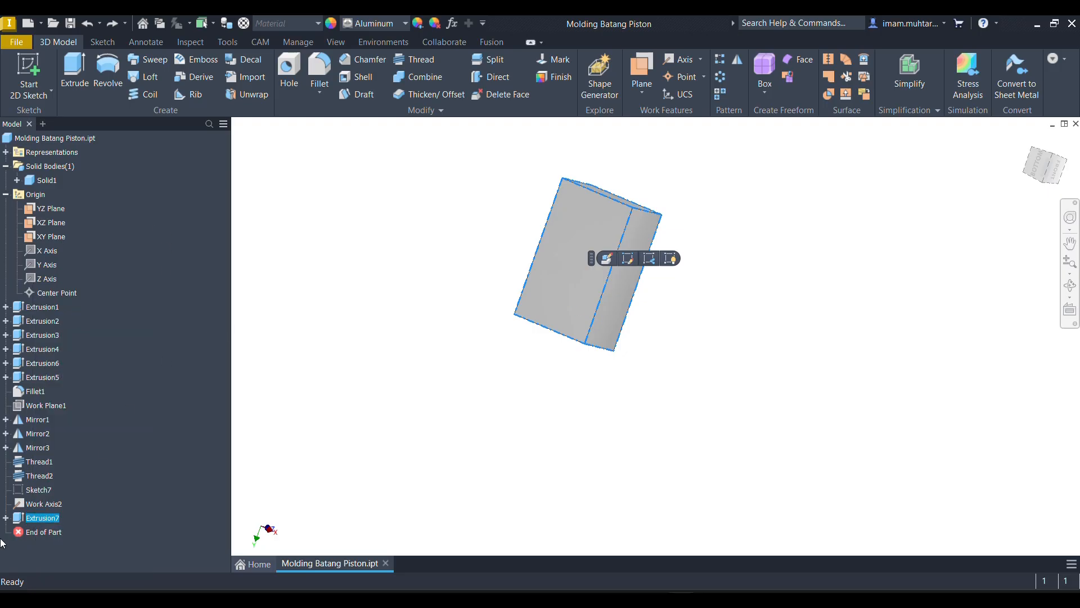
pyautogui.rightClick(30, 517)
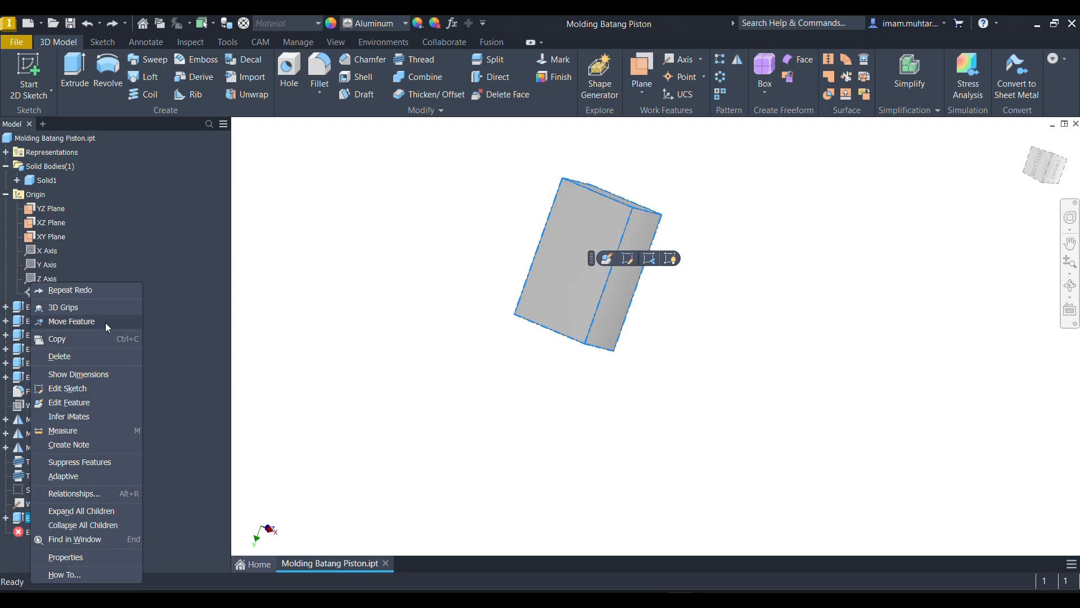
pyautogui.click(93, 398)
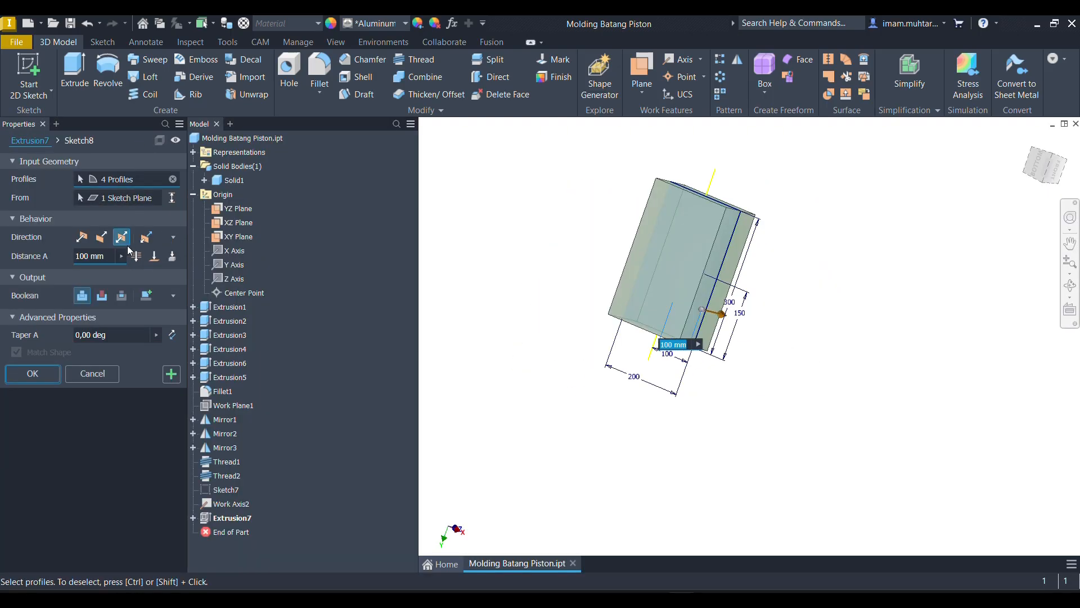
pyautogui.click(146, 295)
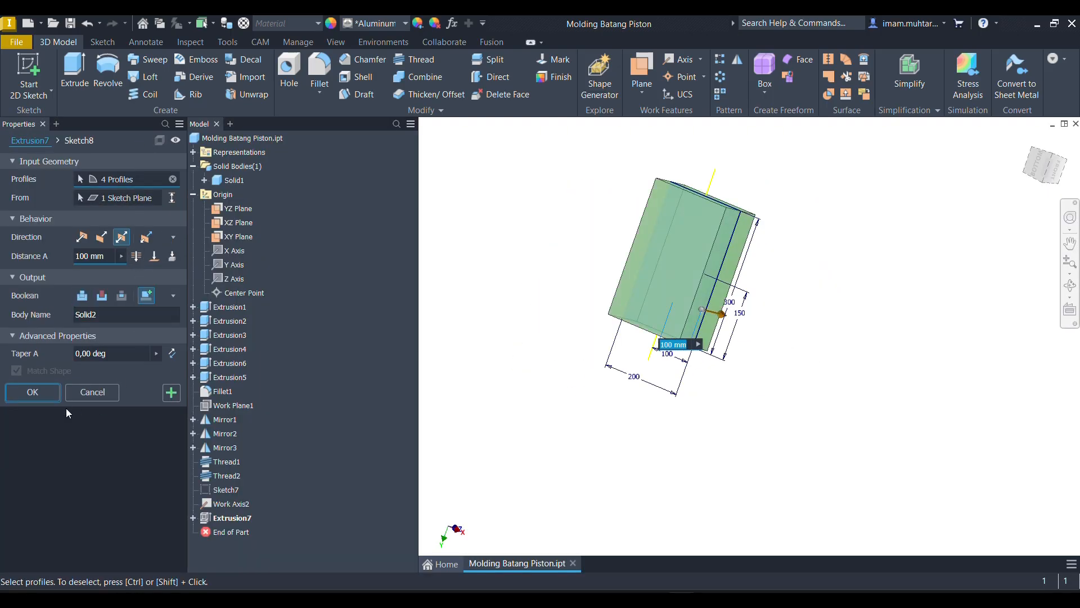
pyautogui.click(32, 389)
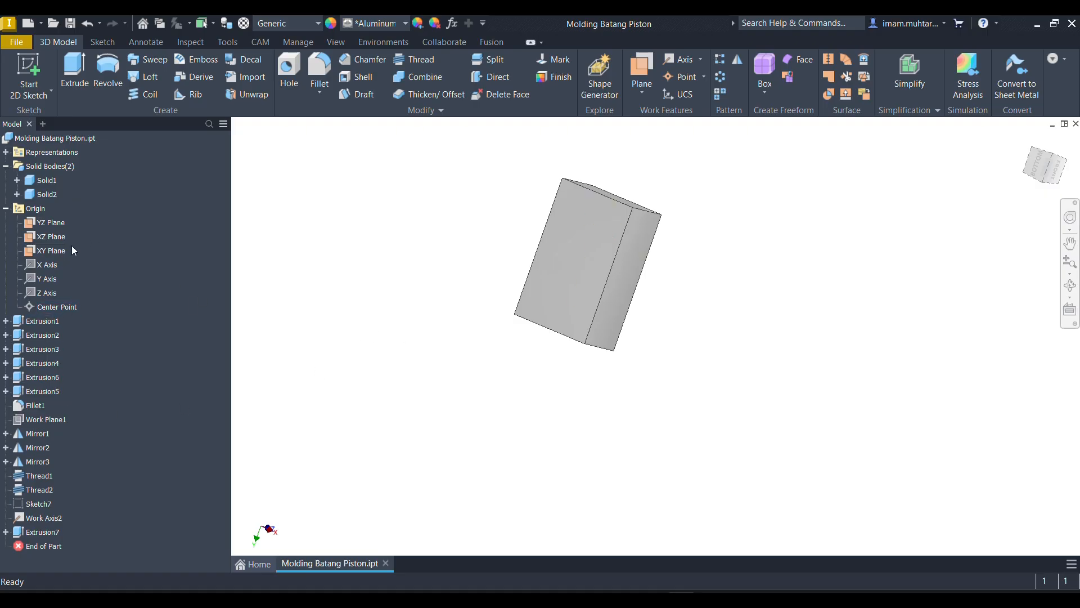
# - Suppress the mold block extrusion Extrusion7 to expose the connecting rod
pyautogui.click(30, 531)
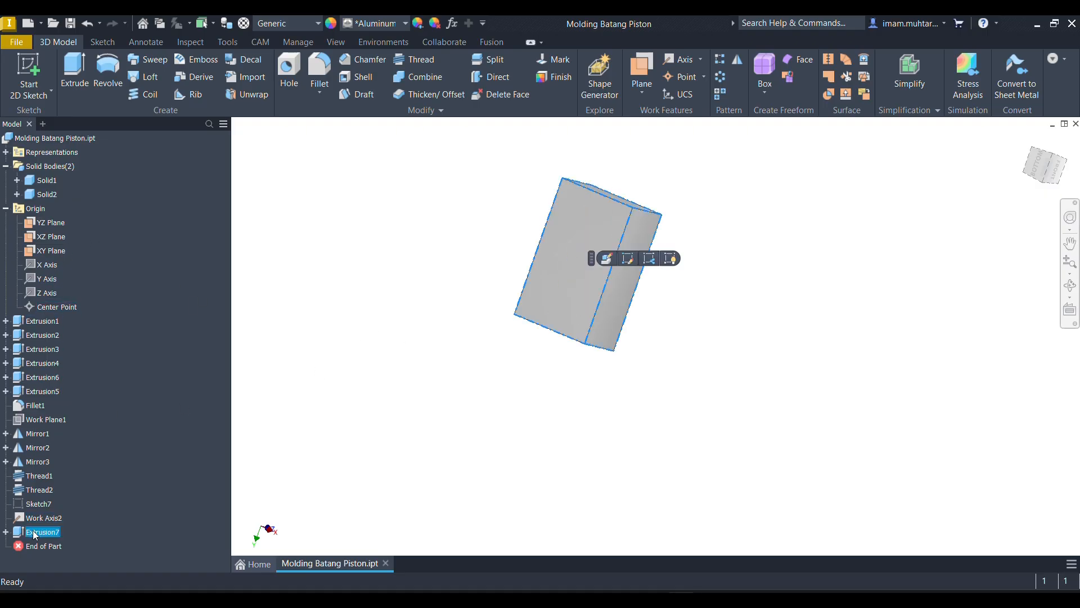
pyautogui.press('Escape')
pyautogui.click(42, 531)
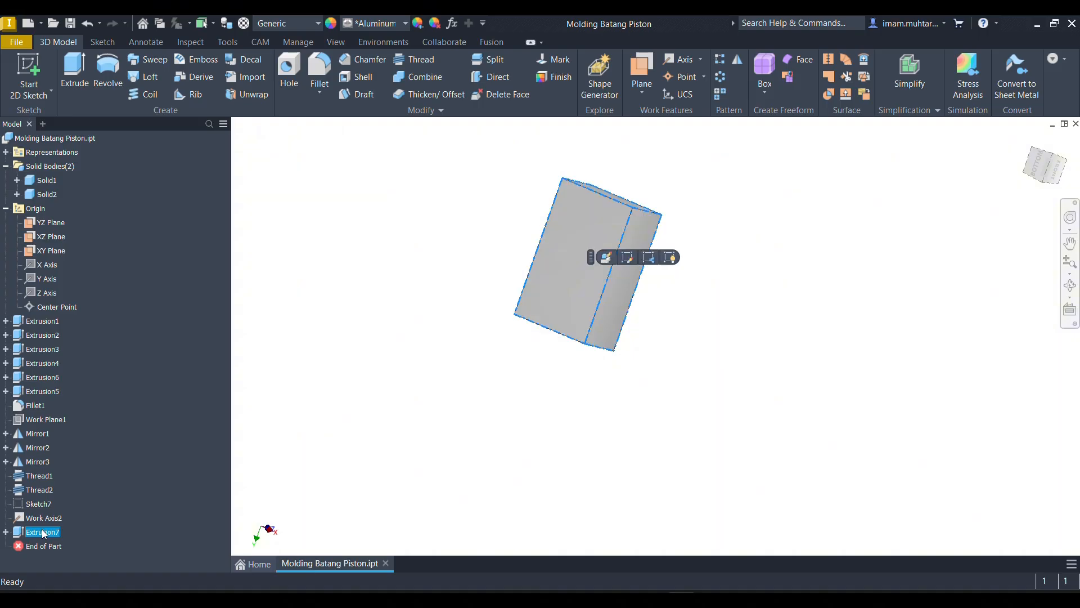
pyautogui.rightClick(42, 532)
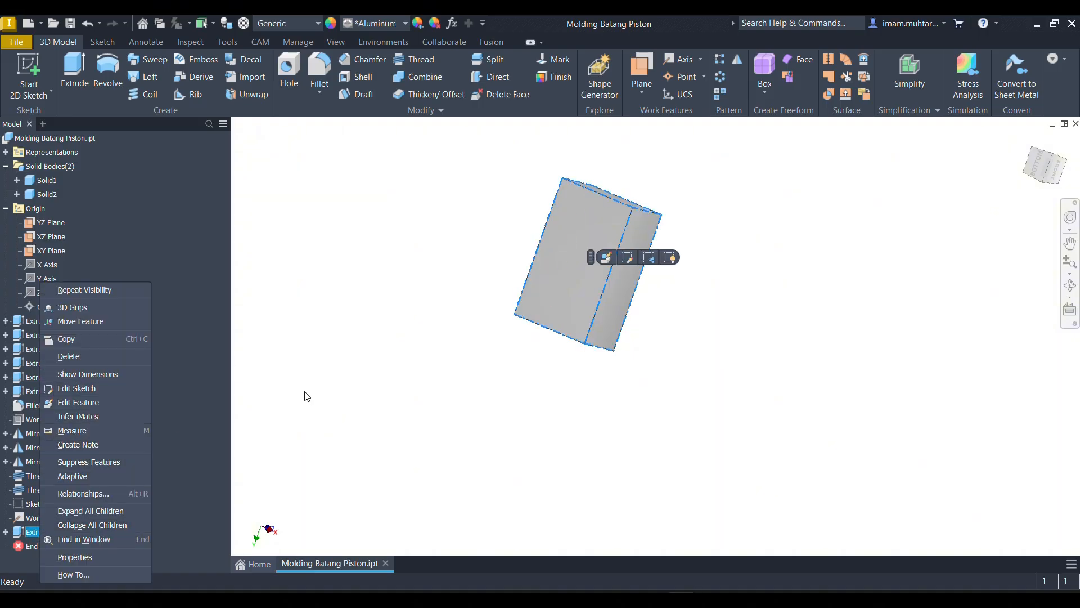
pyautogui.click(360, 371)
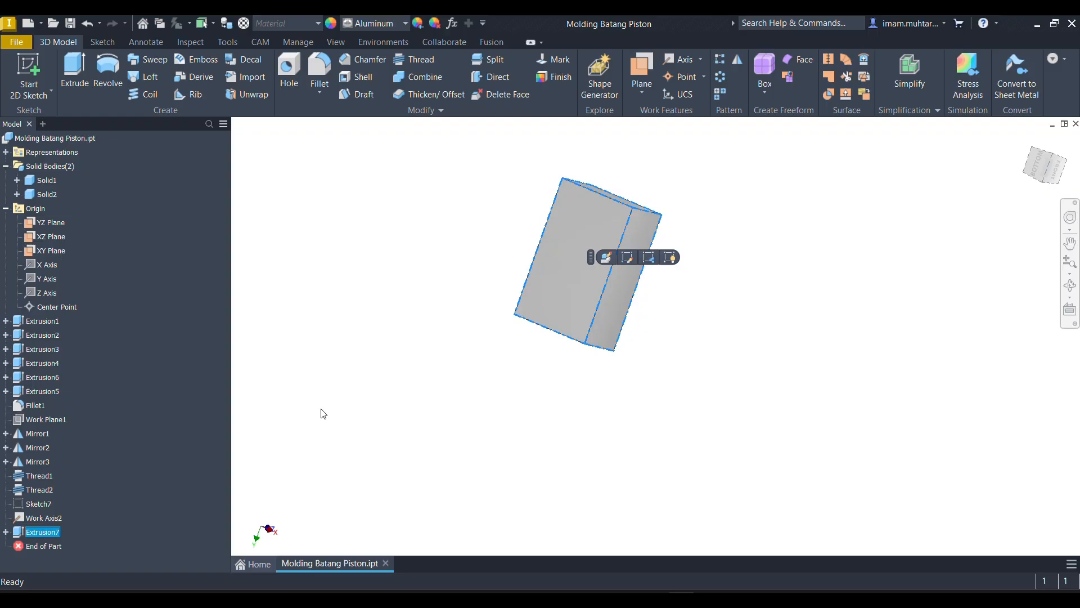
pyautogui.rightClick(26, 540)
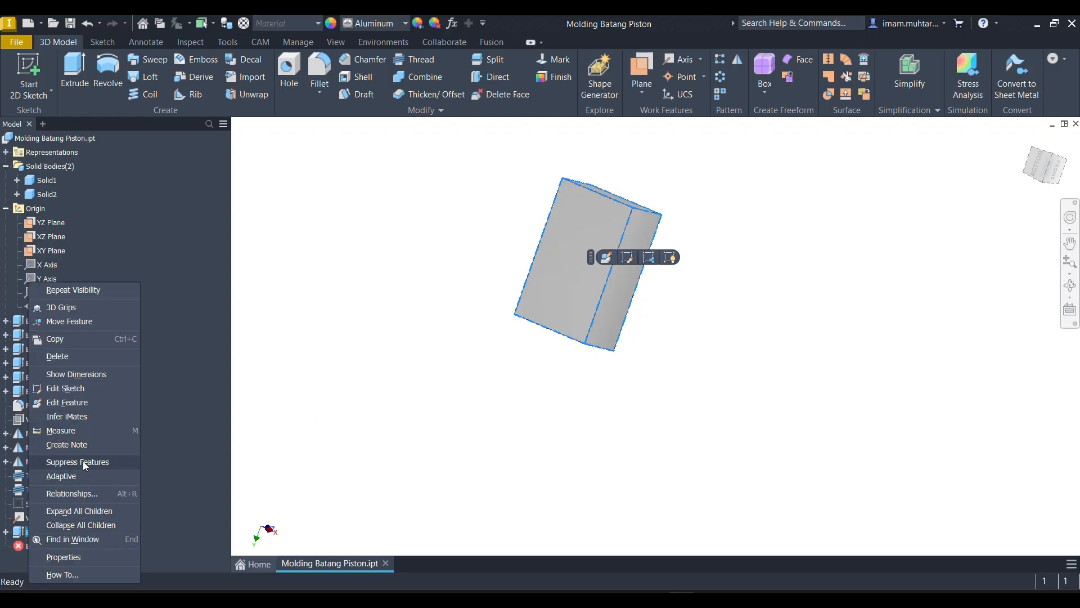
pyautogui.click(86, 463)
# - Examine the threaded bolt holes at the connecting rod's big end from several sides
pyautogui.moveTo(528, 360)
pyautogui.keyDown('shift'); pyautogui.mouseDown(button='middle')
pyautogui.moveTo(566, 324)
pyautogui.moveTo(569, 276)
pyautogui.moveTo(557, 282)
pyautogui.moveTo(669, 297)
pyautogui.moveTo(682, 309)
pyautogui.moveTo(697, 261)
pyautogui.moveTo(654, 287)
pyautogui.mouseUp(button='middle'); pyautogui.keyUp('shift')
pyautogui.scroll(-5, 569, 269)
pyautogui.scroll(-5, 511, 232)
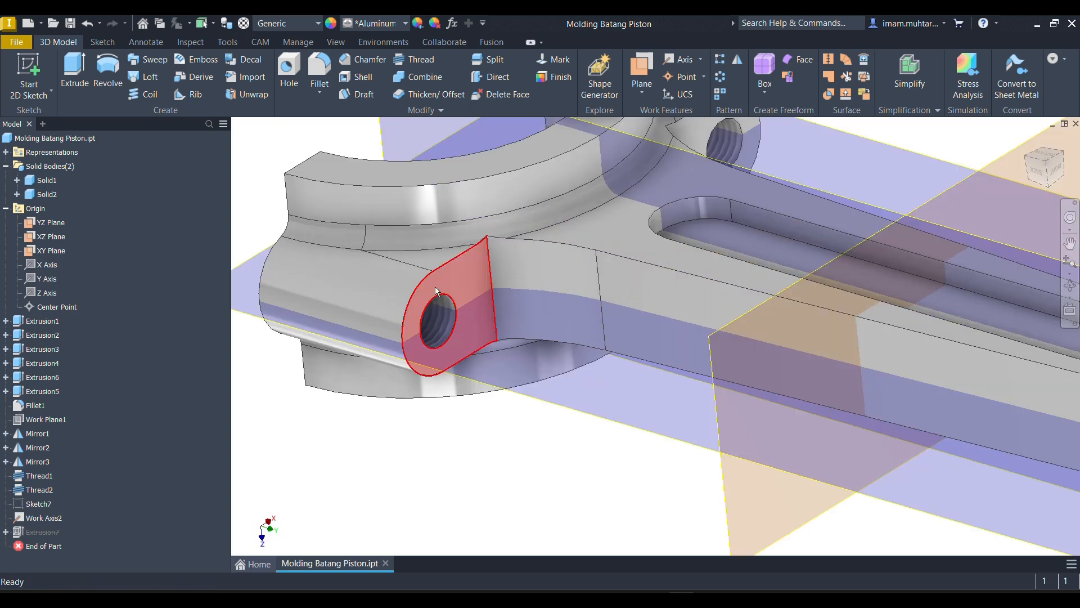
pyautogui.scroll(5, 460, 336)
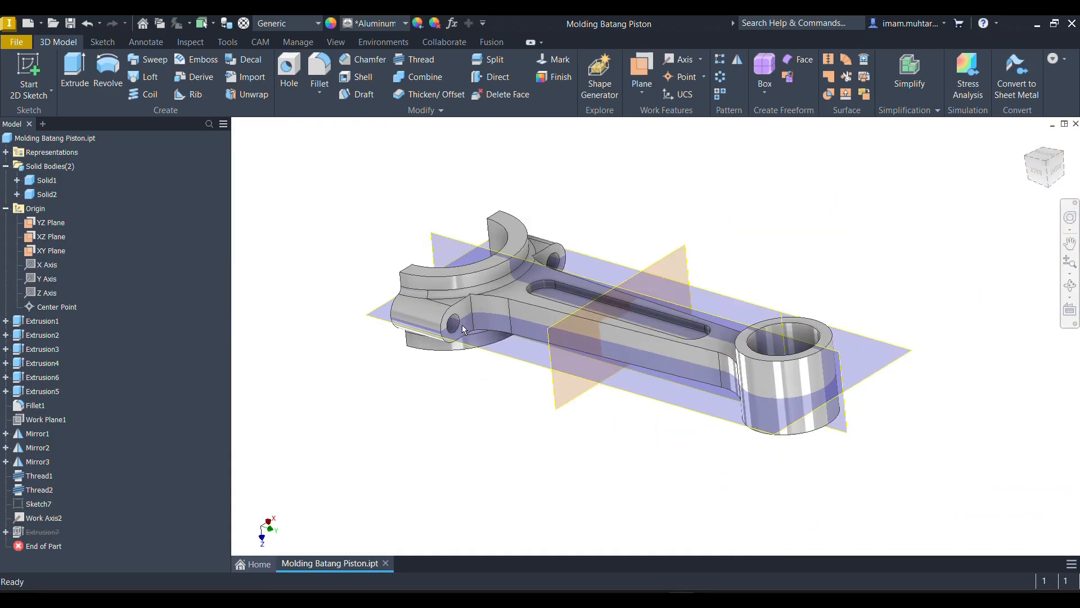
pyautogui.keyDown('shift'); pyautogui.moveTo(562, 337); pyautogui.dragTo(569, 338, button='middle'); pyautogui.keyUp('shift')
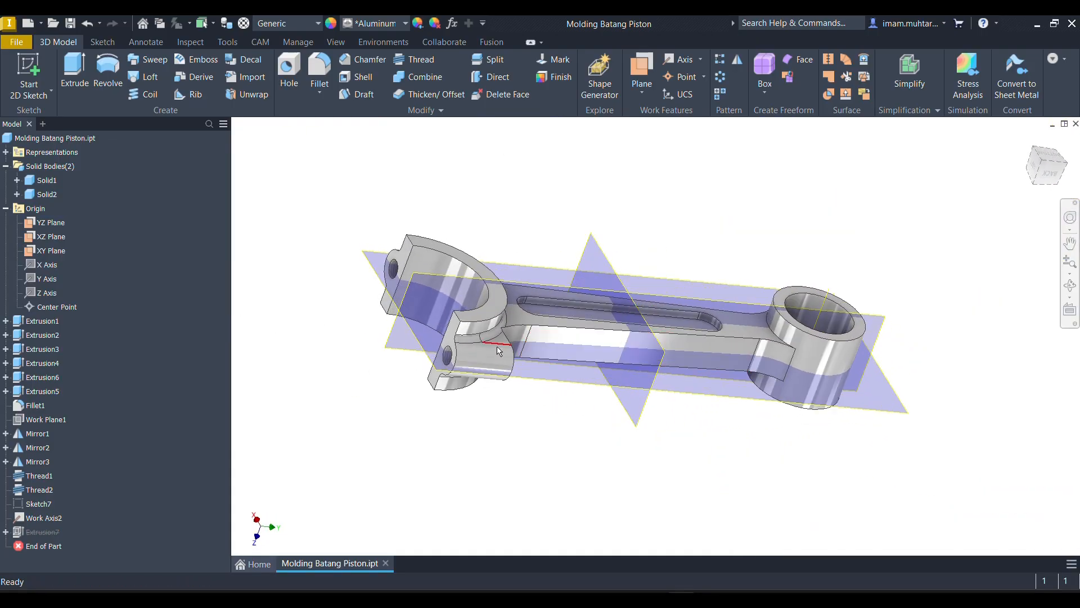
pyautogui.scroll(-4, 390, 271)
pyautogui.moveTo(389, 270)
pyautogui.keyDown('shift'); pyautogui.mouseDown(button='middle')
pyautogui.moveTo(398, 276)
pyautogui.moveTo(385, 285)
pyautogui.mouseUp(button='middle'); pyautogui.keyUp('shift')
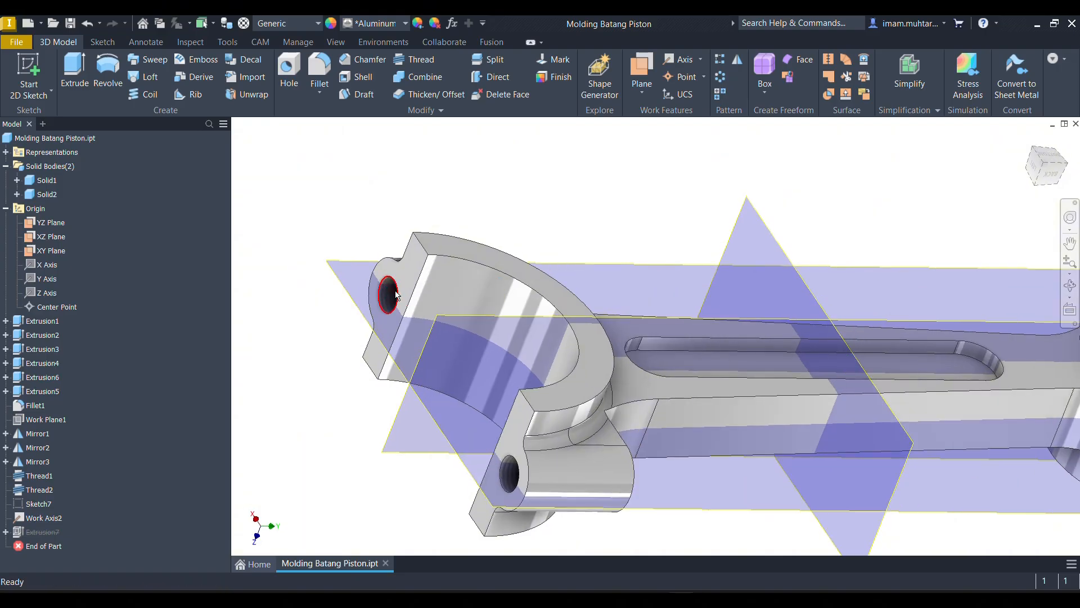
pyautogui.scroll(-3, 393, 297)
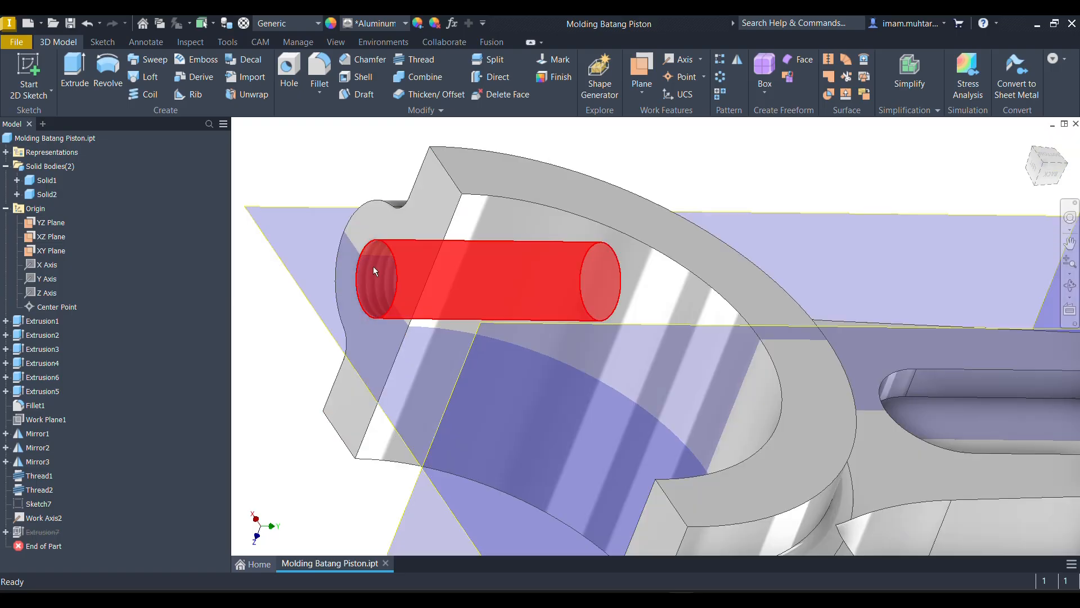
pyautogui.scroll(5, 373, 265)
pyautogui.keyDown('shift'); pyautogui.moveTo(443, 274); pyautogui.dragTo(447, 296, button='middle'); pyautogui.keyUp('shift')
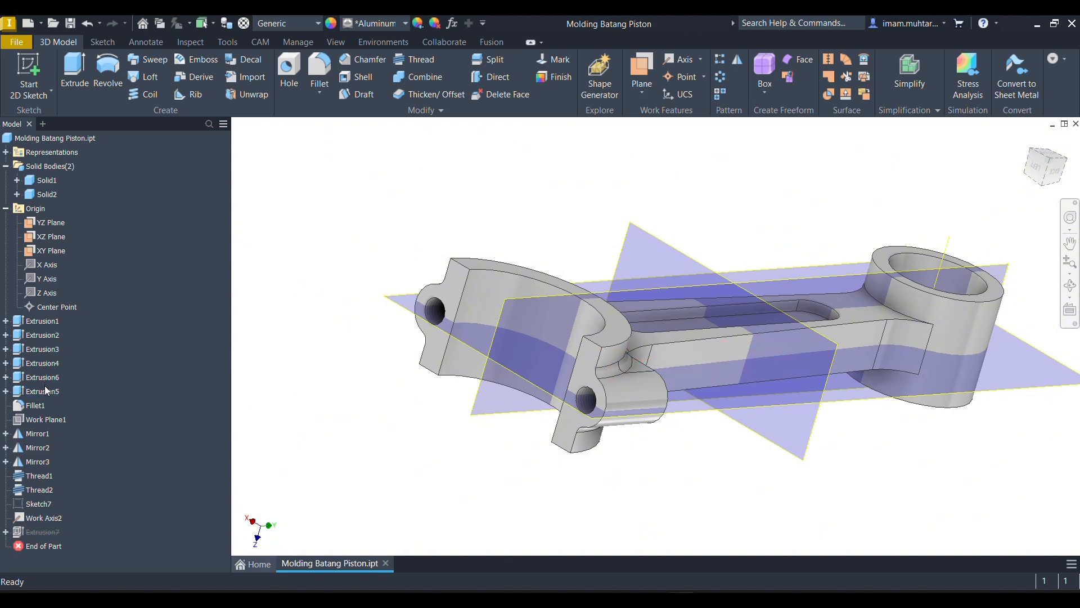
# - Suppress the bolt hole extrusion Extrusion3 together with Thread1 and Thread2
pyautogui.click(55, 352)
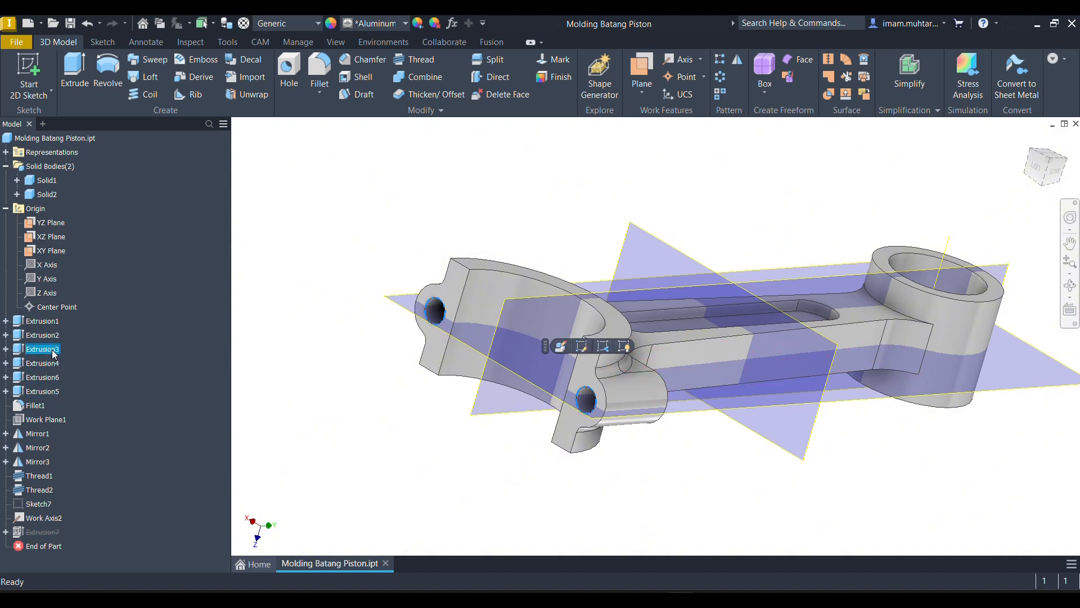
pyautogui.keyDown('ctrl'); pyautogui.click(40, 477); pyautogui.keyUp('ctrl')
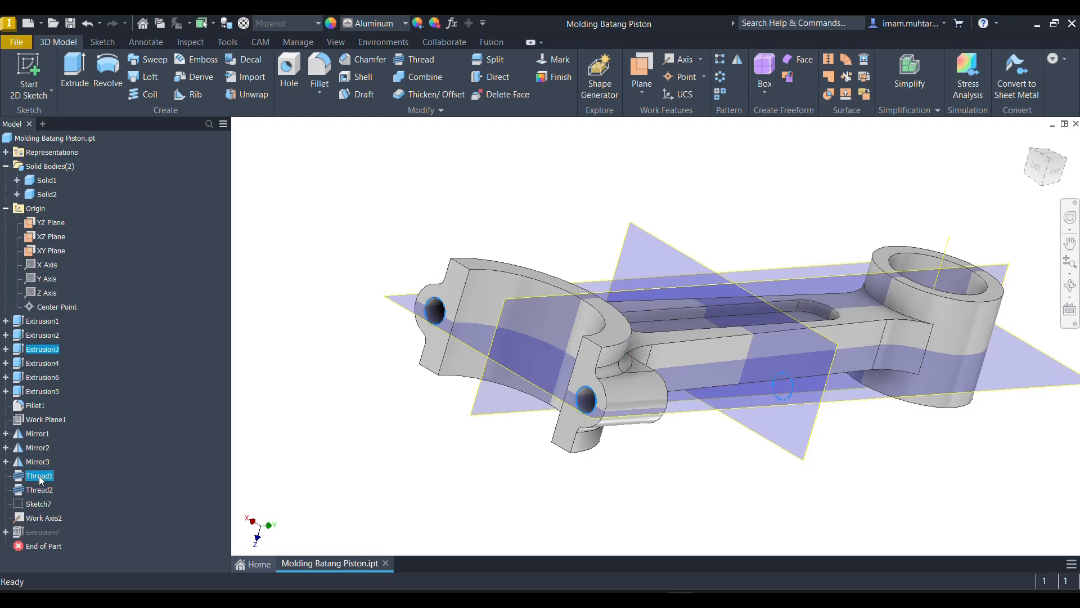
pyautogui.keyDown('ctrl'); pyautogui.click(45, 490); pyautogui.keyUp('ctrl')
pyautogui.rightClick(50, 492)
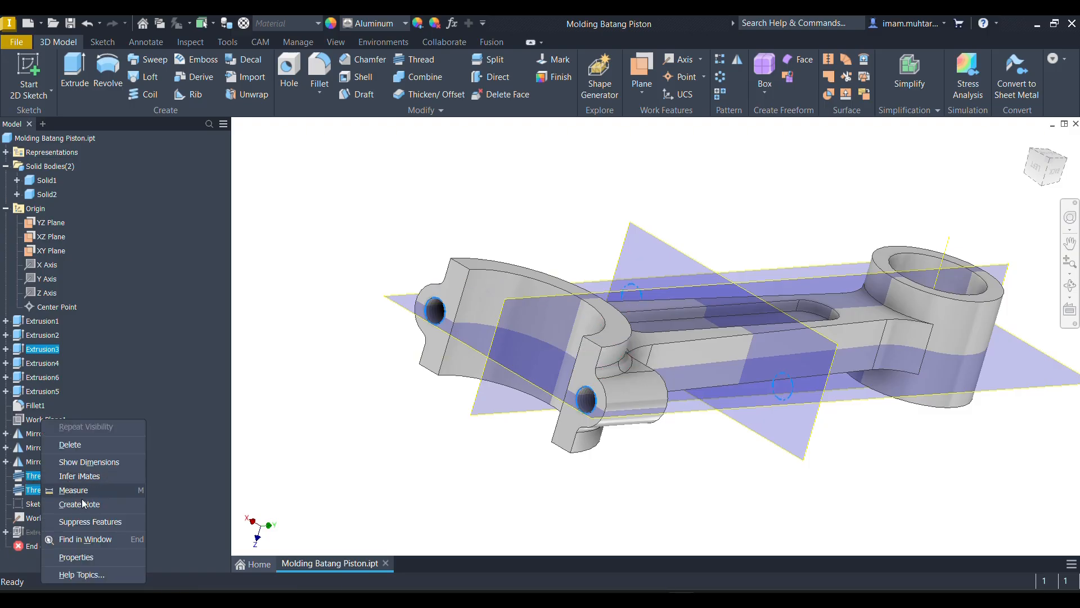
pyautogui.click(85, 521)
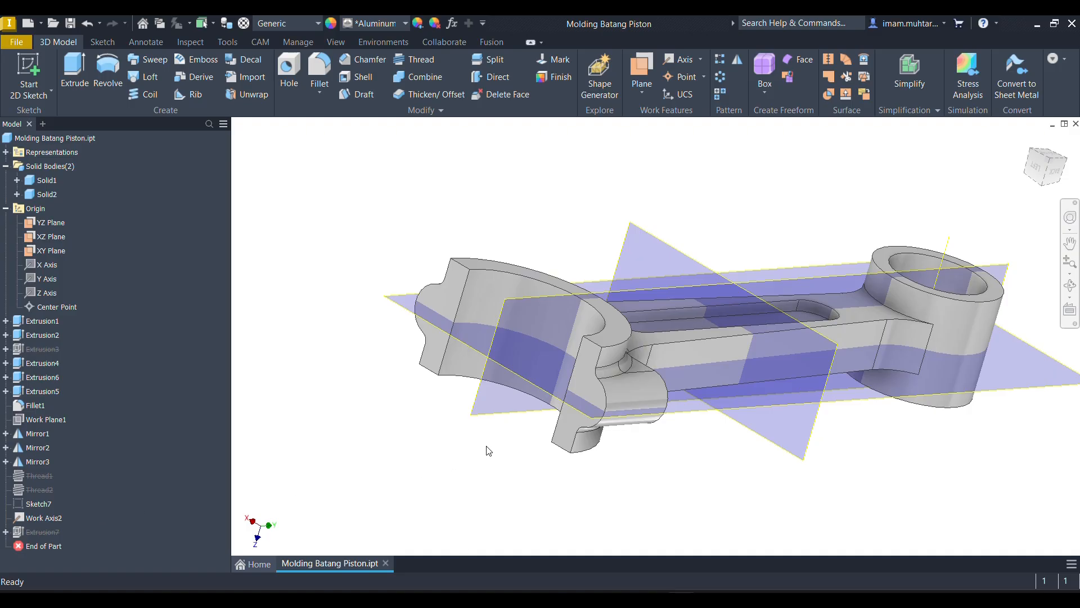
pyautogui.moveTo(488, 451)
pyautogui.keyDown('shift'); pyautogui.mouseDown(button='middle')
pyautogui.moveTo(444, 415)
pyautogui.moveTo(497, 400)
pyautogui.moveTo(470, 394)
pyautogui.moveTo(439, 425)
pyautogui.moveTo(458, 423)
pyautogui.mouseUp(button='middle'); pyautogui.keyUp('shift')
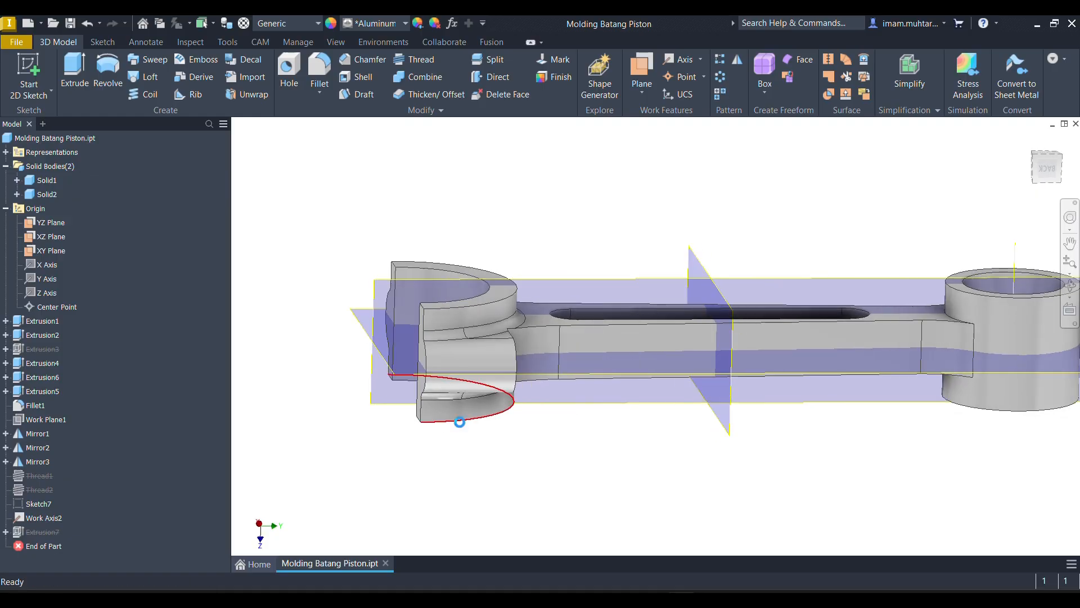
# - Unsuppress the mold block extrusion Extrusion7 to bring back the block around the rod
pyautogui.click(41, 532)
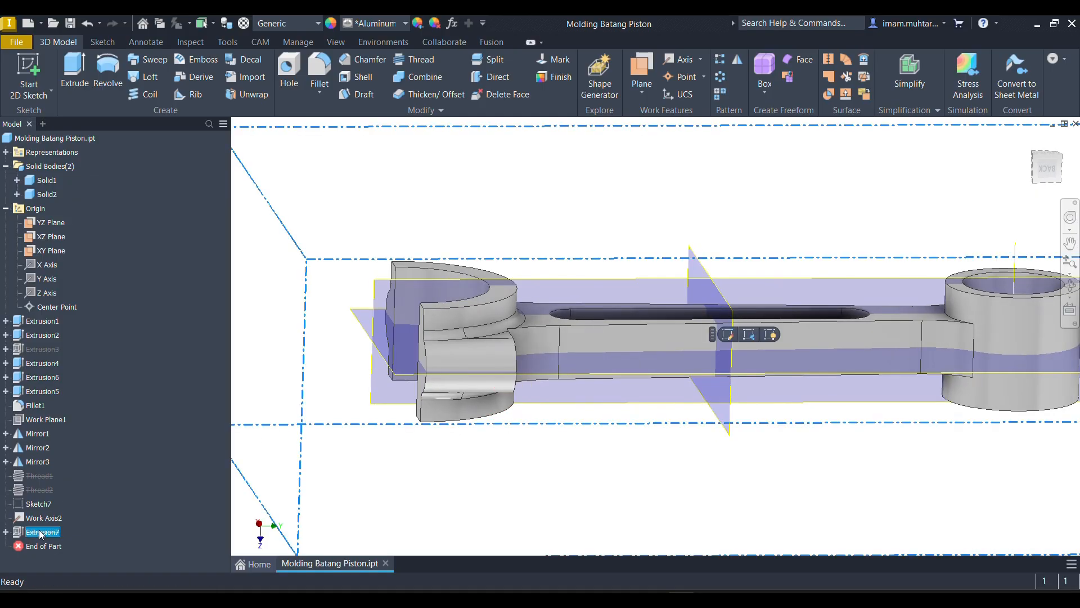
pyautogui.rightClick(41, 533)
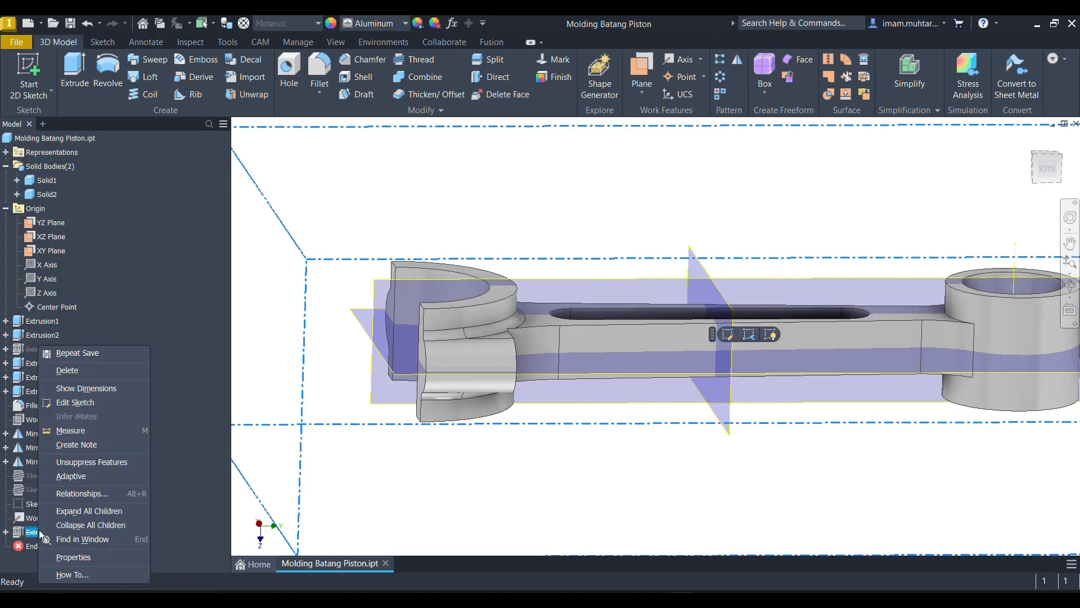
pyautogui.click(99, 463)
pyautogui.scroll(-5, 574, 374)
pyautogui.keyDown('shift'); pyautogui.moveTo(617, 366); pyautogui.dragTo(668, 378, button='middle'); pyautogui.keyUp('shift')
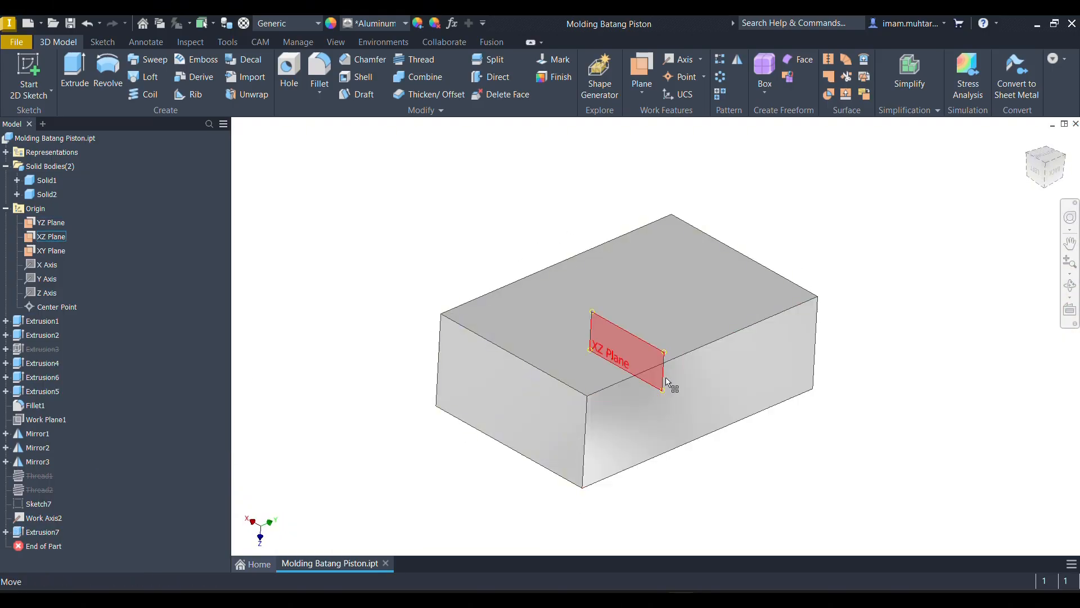
# - Split the block body Solid2 along the XY plane and keep only its upper half
pyautogui.click(45, 197)
pyautogui.moveTo(516, 378); pyautogui.dragTo(360, 244)
pyautogui.click(361, 243)
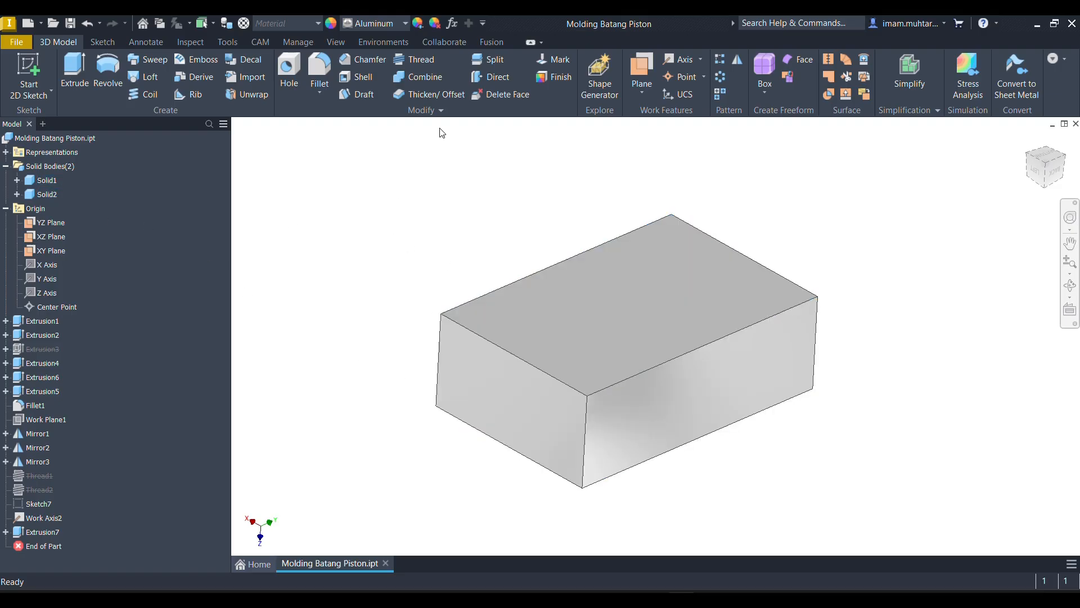
pyautogui.click(493, 63)
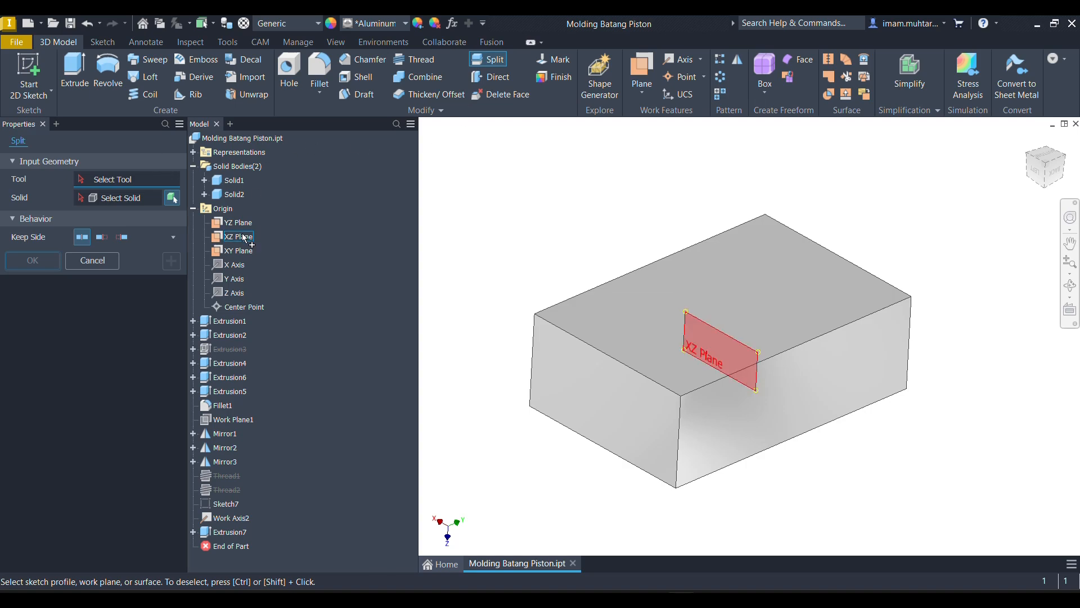
pyautogui.click(245, 251)
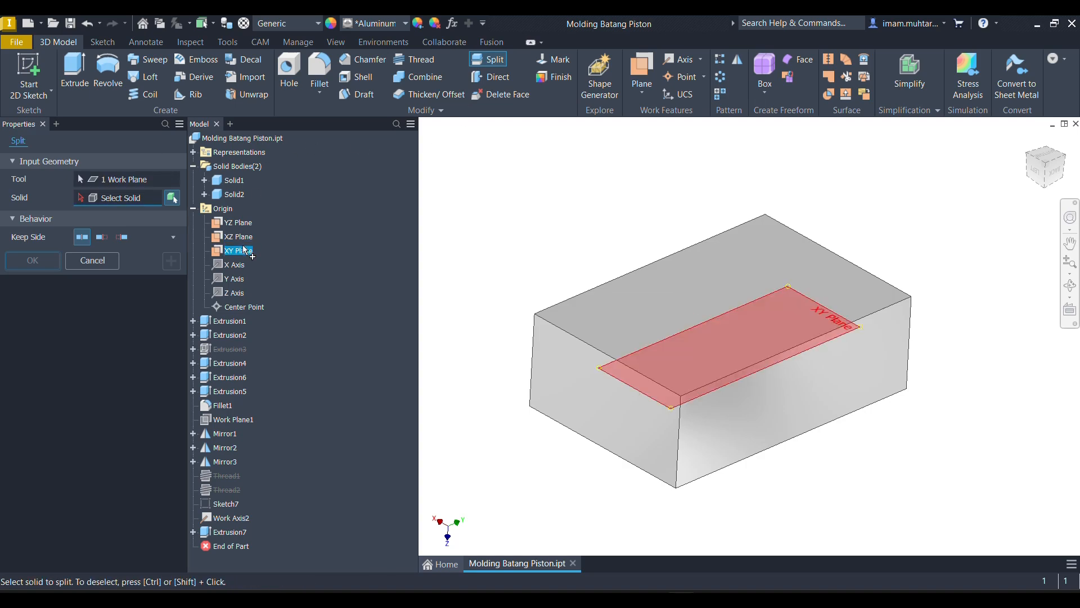
pyautogui.click(174, 199)
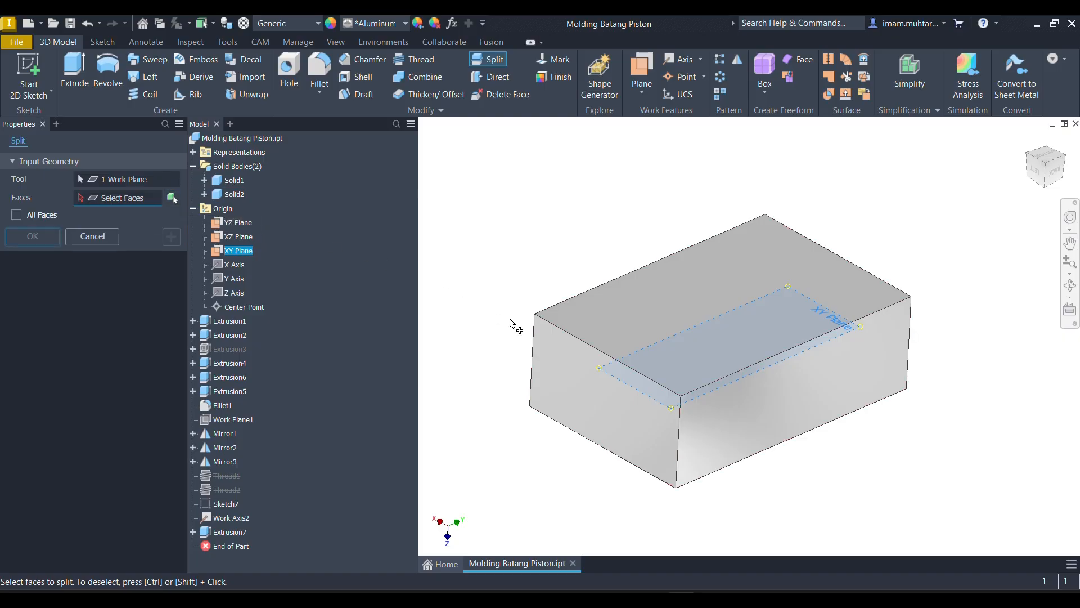
pyautogui.click(172, 198)
pyautogui.click(592, 322)
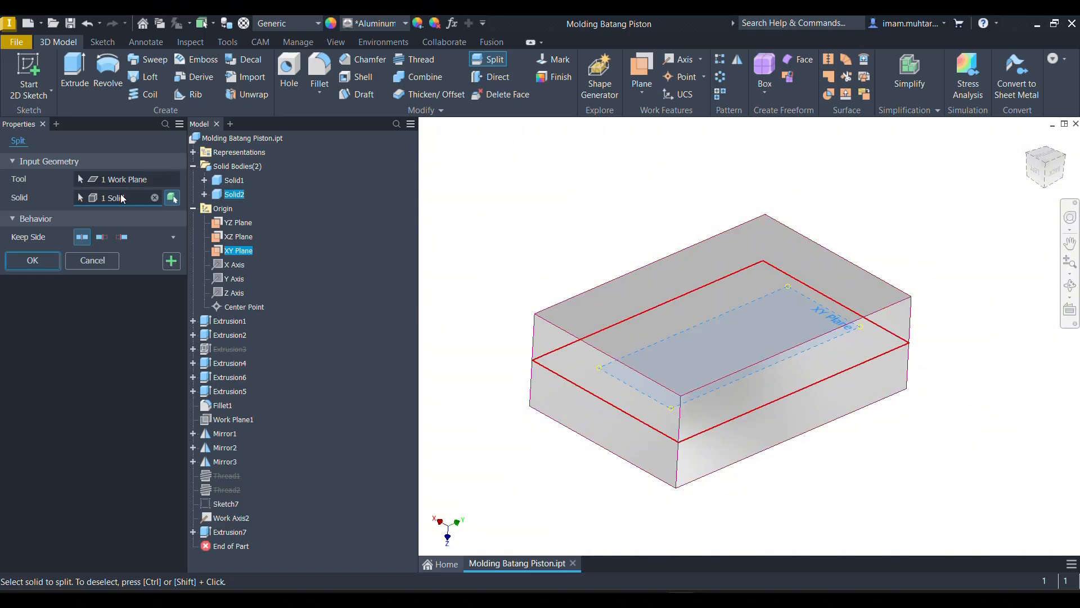
pyautogui.click(122, 237)
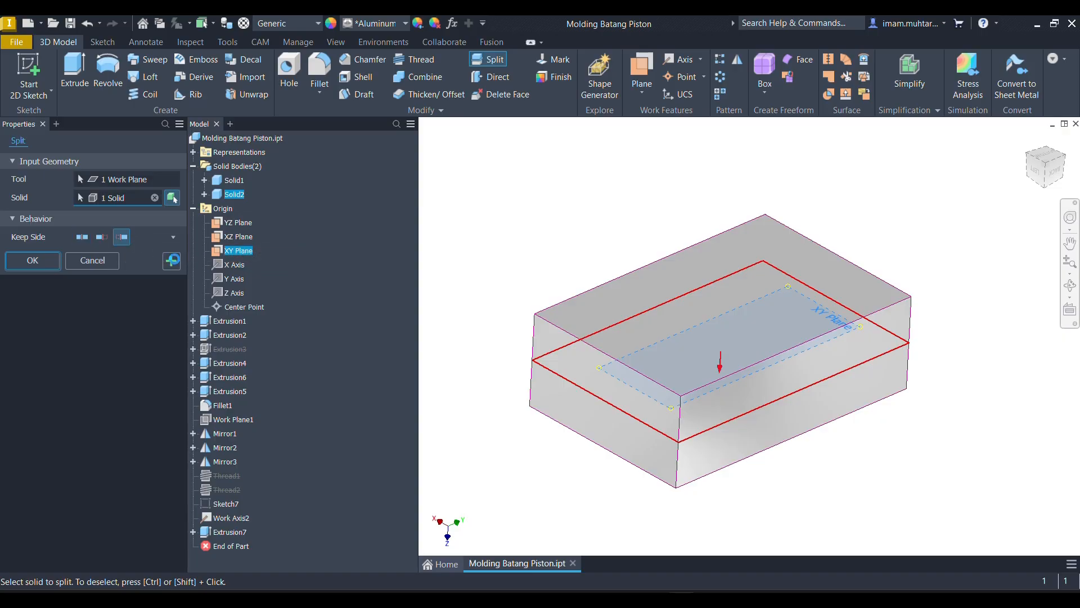
pyautogui.click(171, 261)
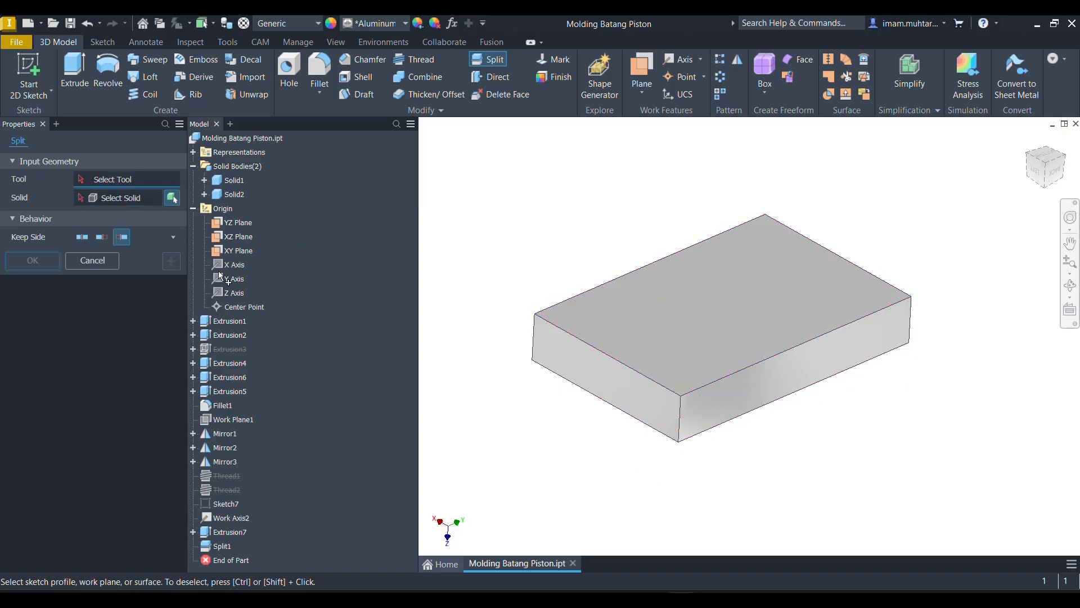
pyautogui.click(93, 261)
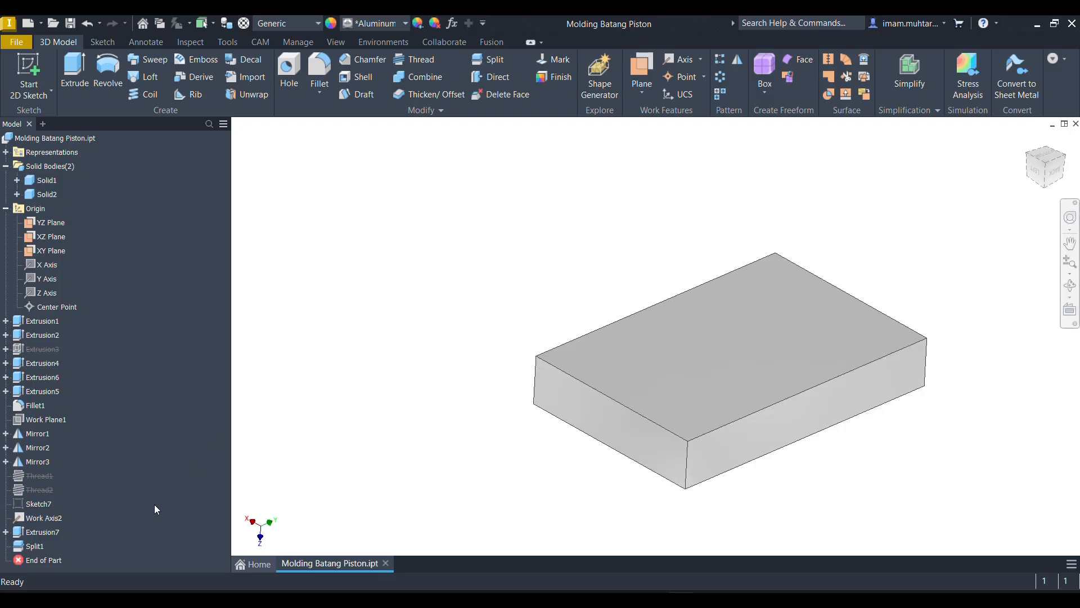
# - Edit Split1 to keep only the block's lower half and examine the connecting rod sitting in it
pyautogui.rightClick(30, 547)
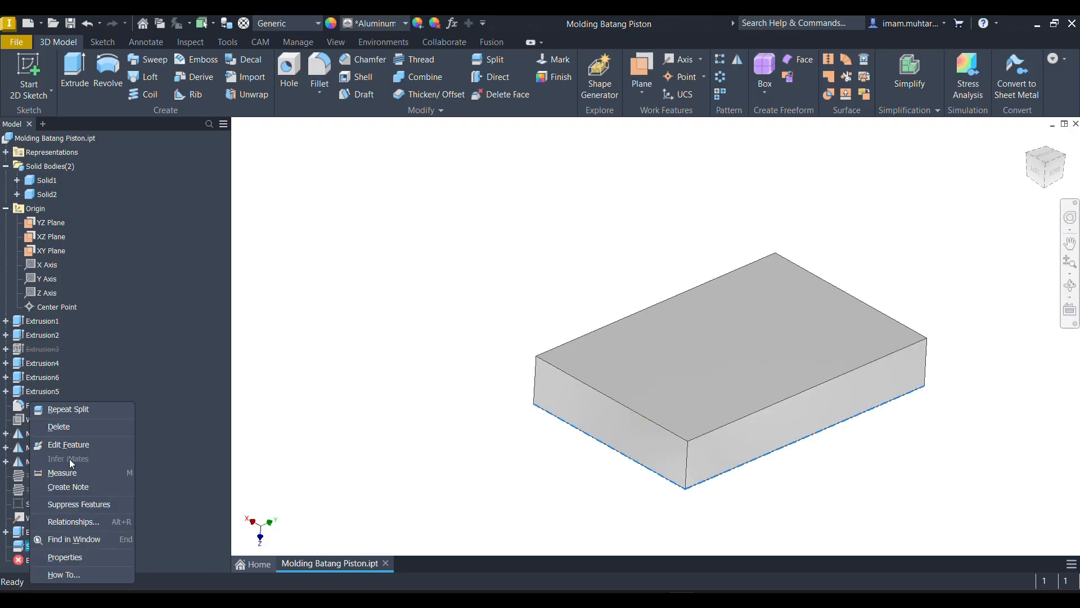
pyautogui.click(77, 444)
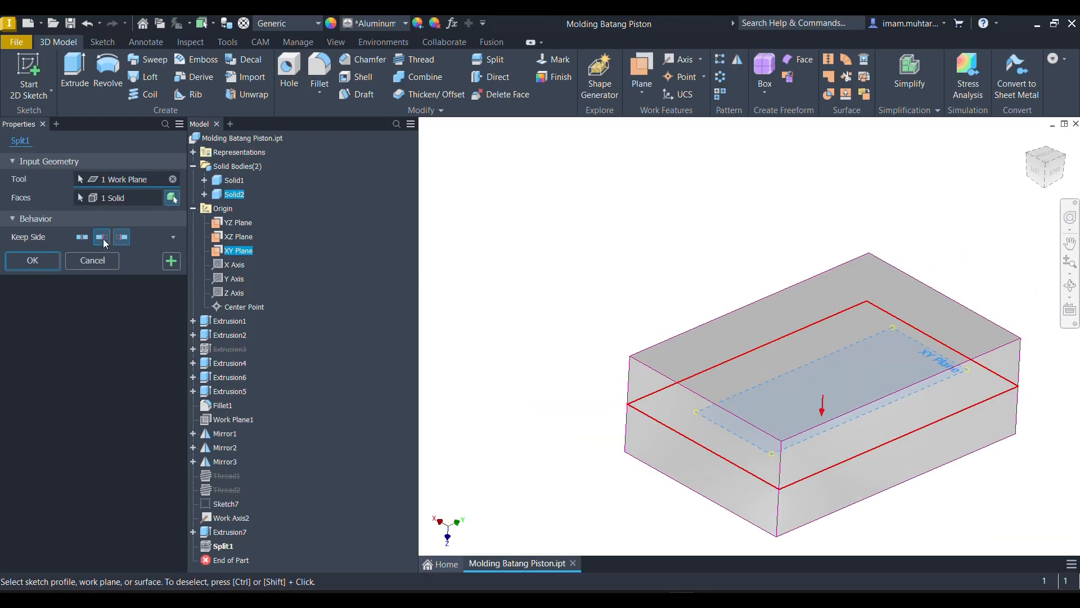
pyautogui.click(171, 261)
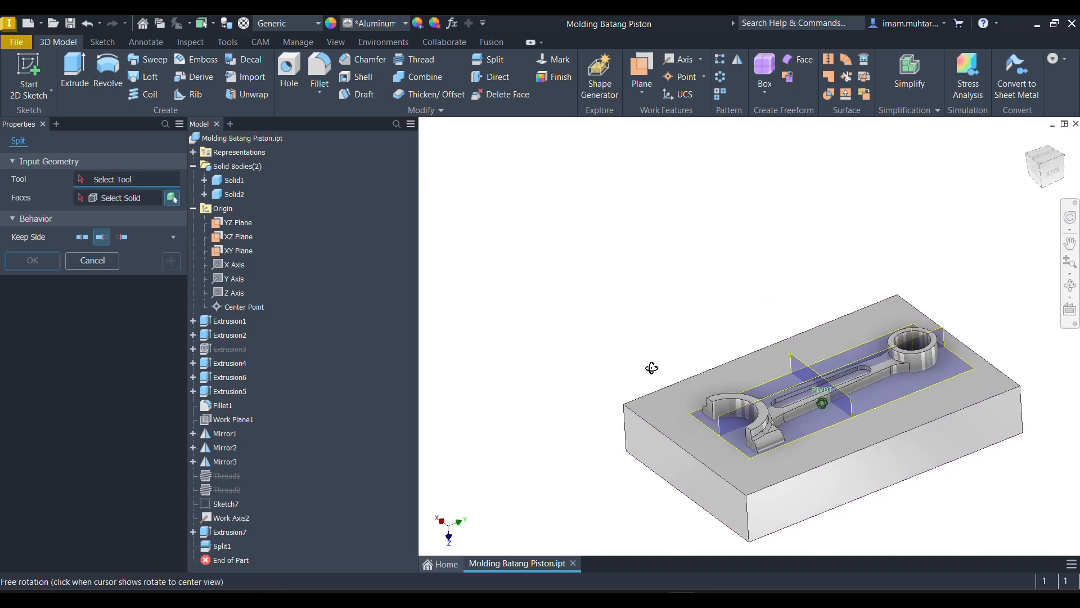
pyautogui.moveTo(652, 368); pyautogui.dragTo(674, 361)
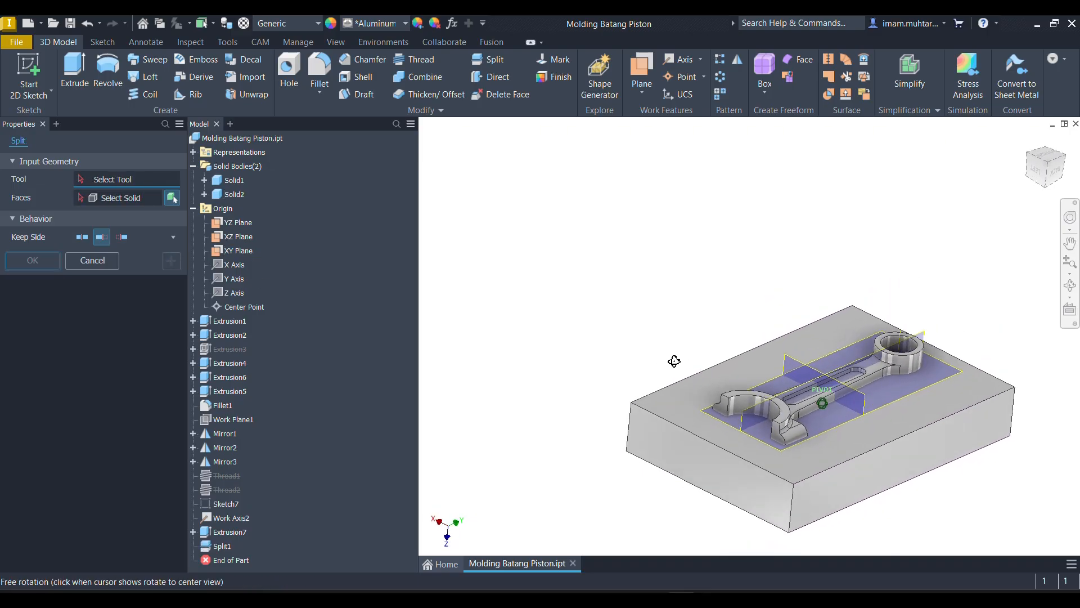
pyautogui.keyDown('shift'); pyautogui.moveTo(674, 361); pyautogui.dragTo(673, 367, button='middle'); pyautogui.keyUp('shift')
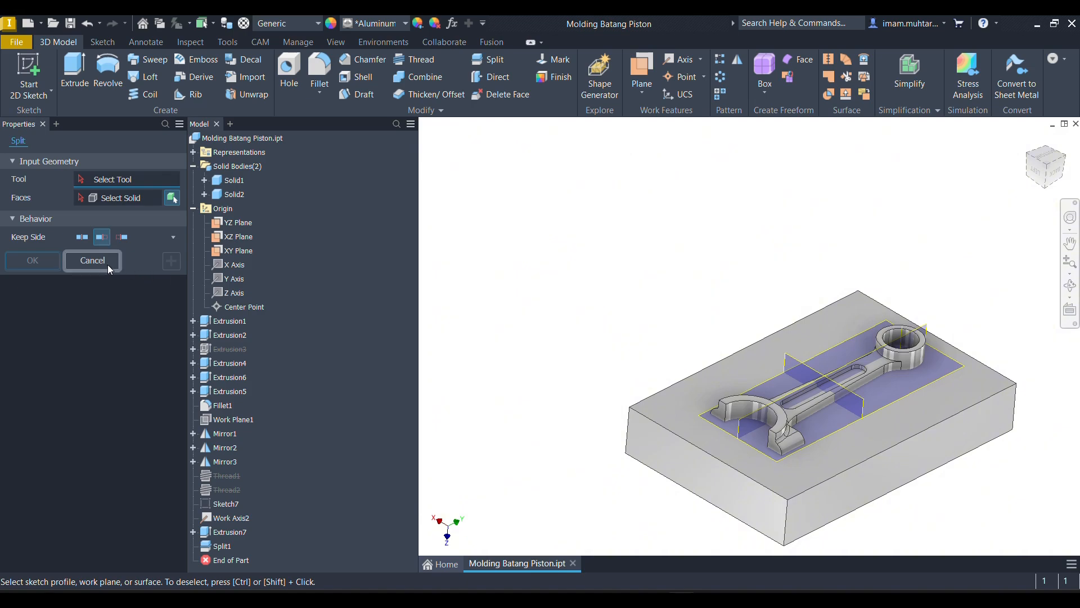
pyautogui.click(92, 261)
pyautogui.scroll(3, 673, 423)
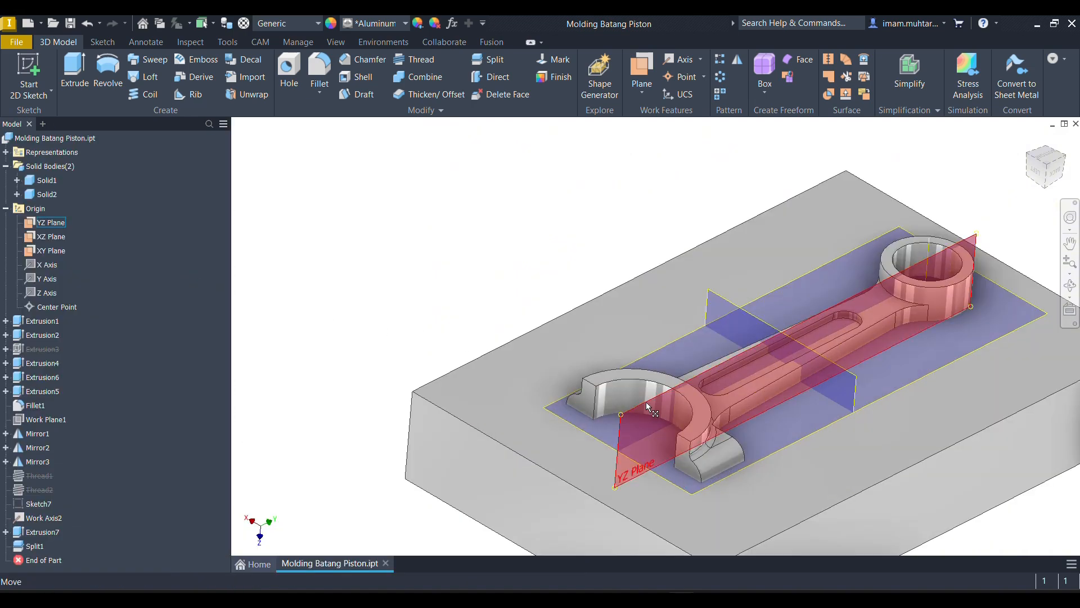
pyautogui.scroll(-5, 647, 404)
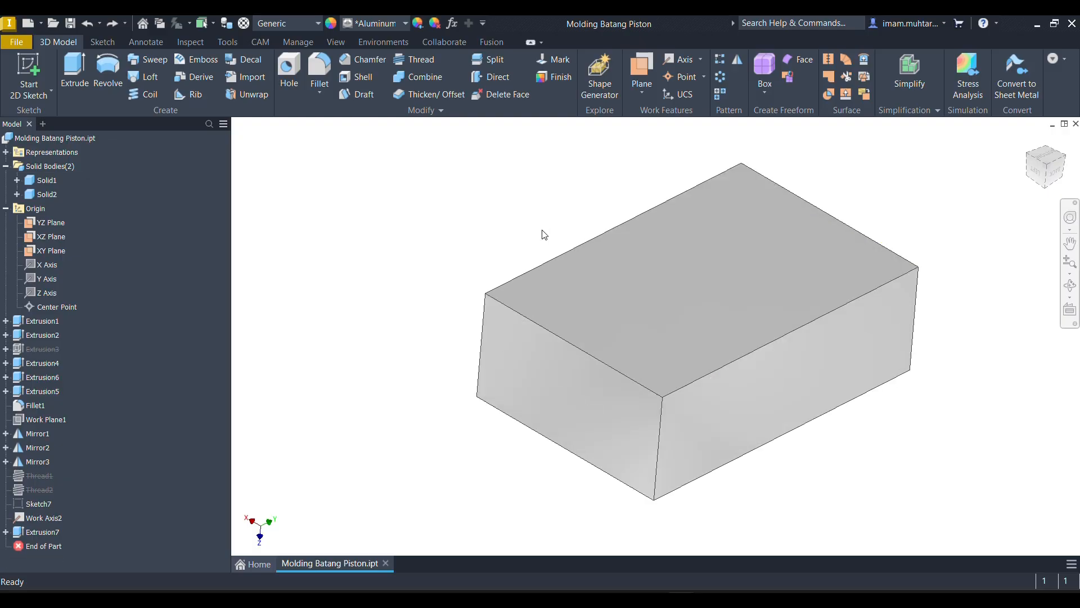
pyautogui.click(427, 80)
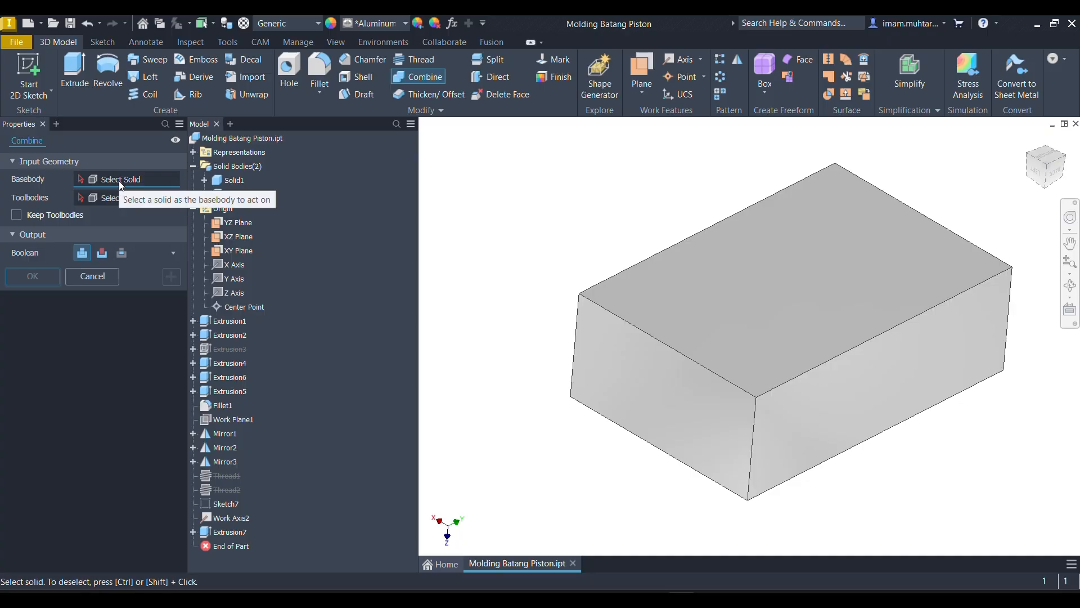
pyautogui.click(234, 181)
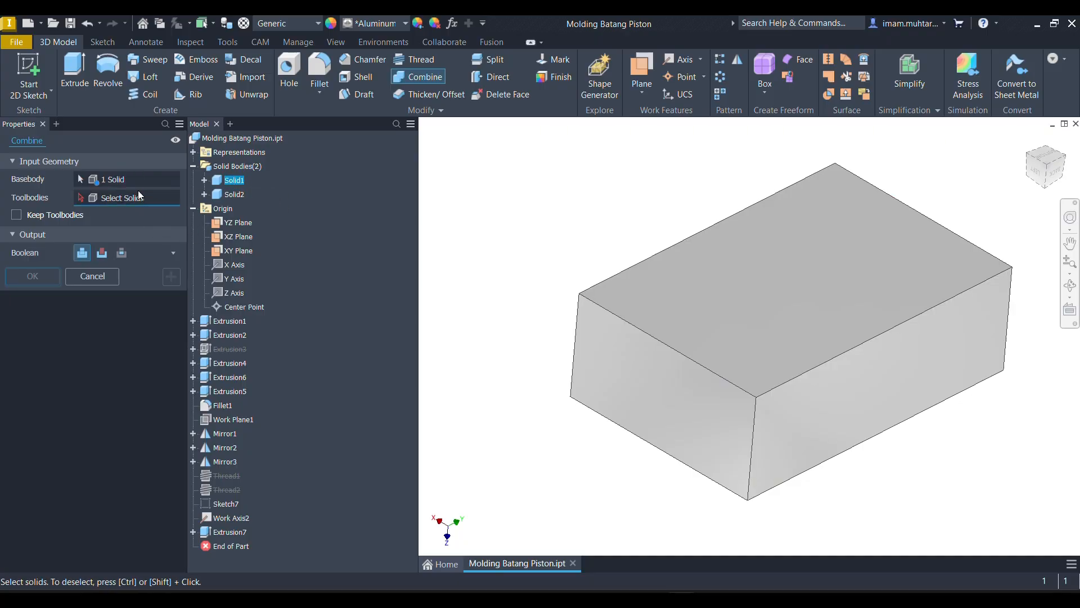
pyautogui.click(235, 194)
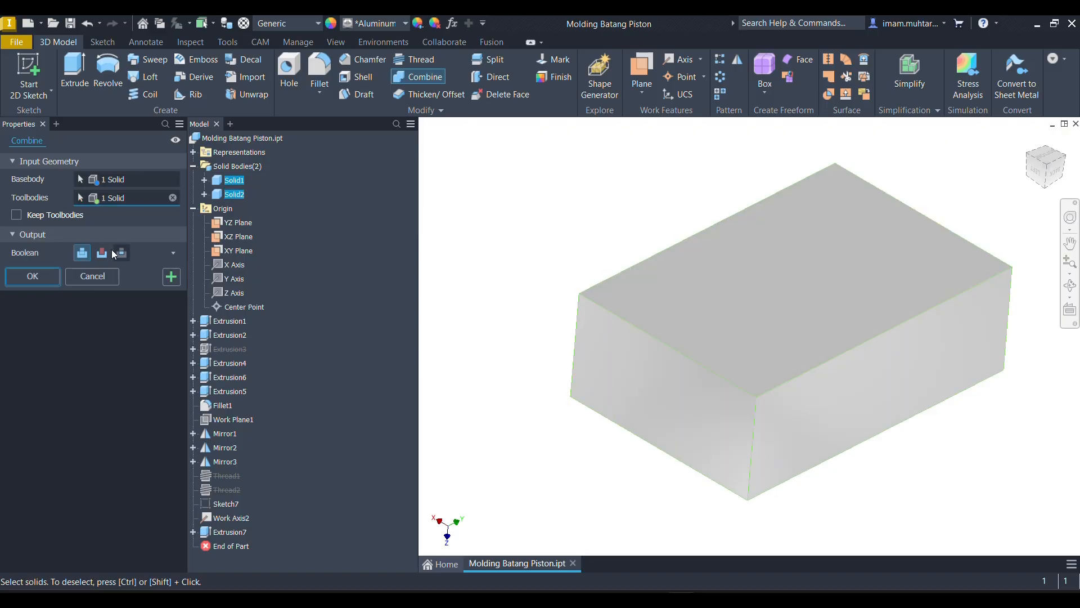
pyautogui.click(102, 253)
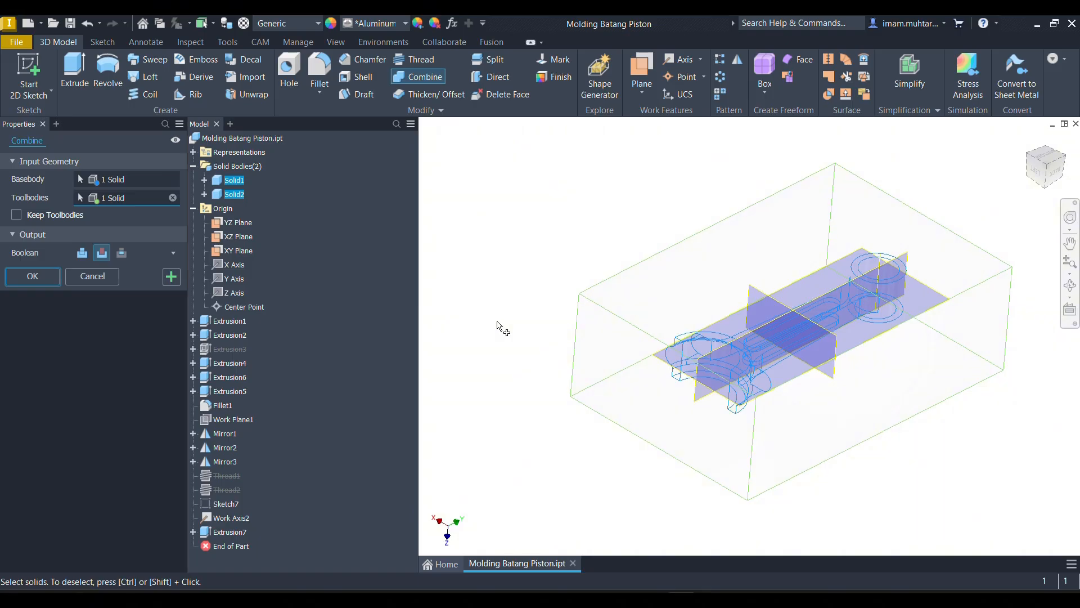
pyautogui.press('Escape')
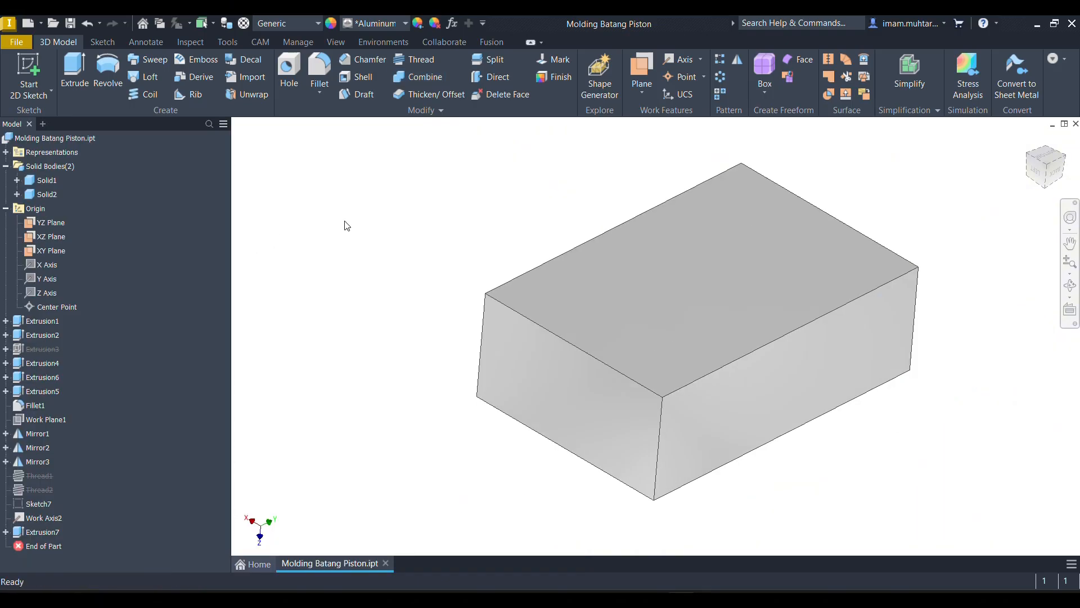
# - Cut the connecting rod body Solid1 out of the block body Solid2 with Combine
pyautogui.click(424, 78)
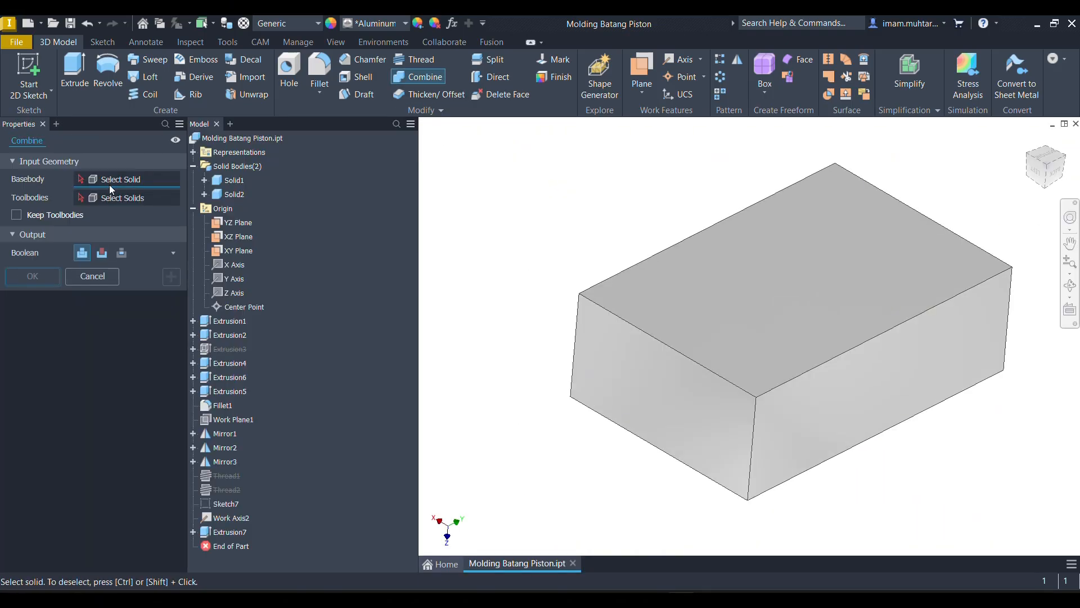
pyautogui.click(591, 298)
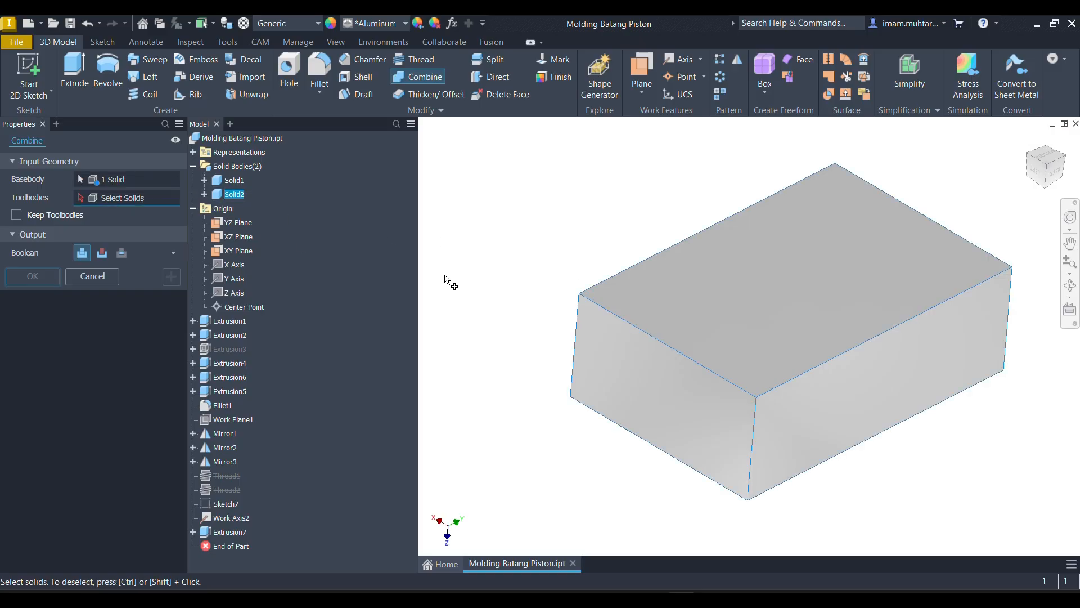
pyautogui.click(242, 181)
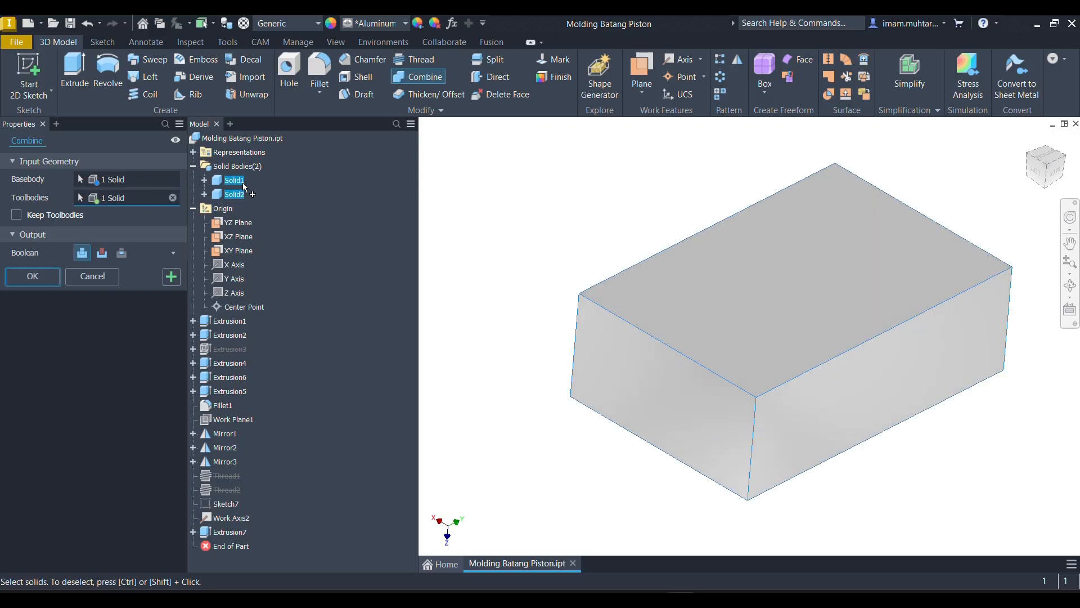
pyautogui.click(102, 252)
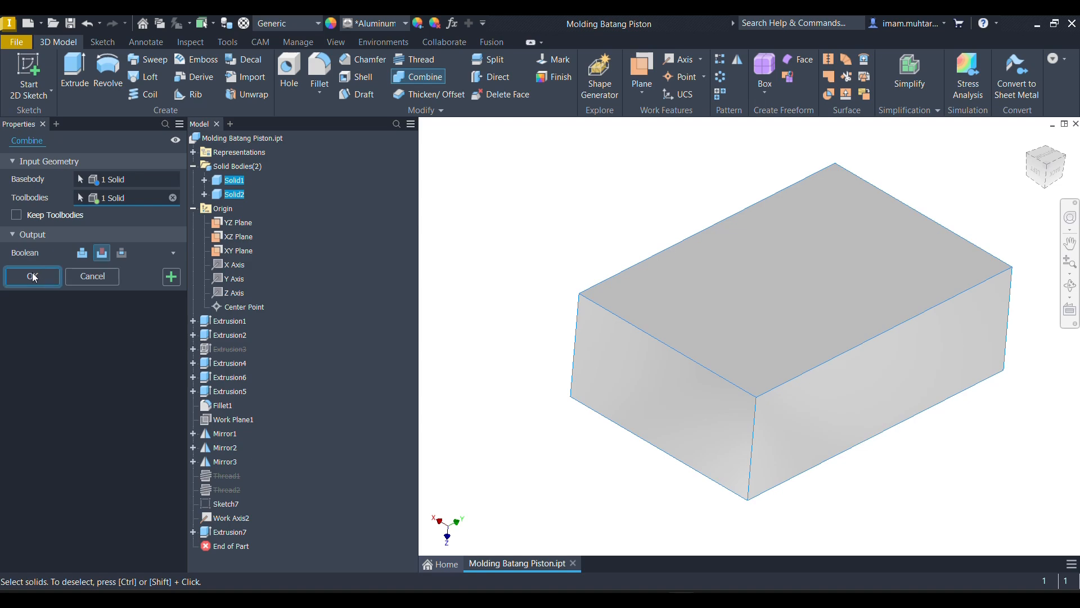
pyautogui.click(32, 277)
# - Inspect the rod cavity inside the block with a half section view from its upper face, offset -47 mm
pyautogui.click(333, 42)
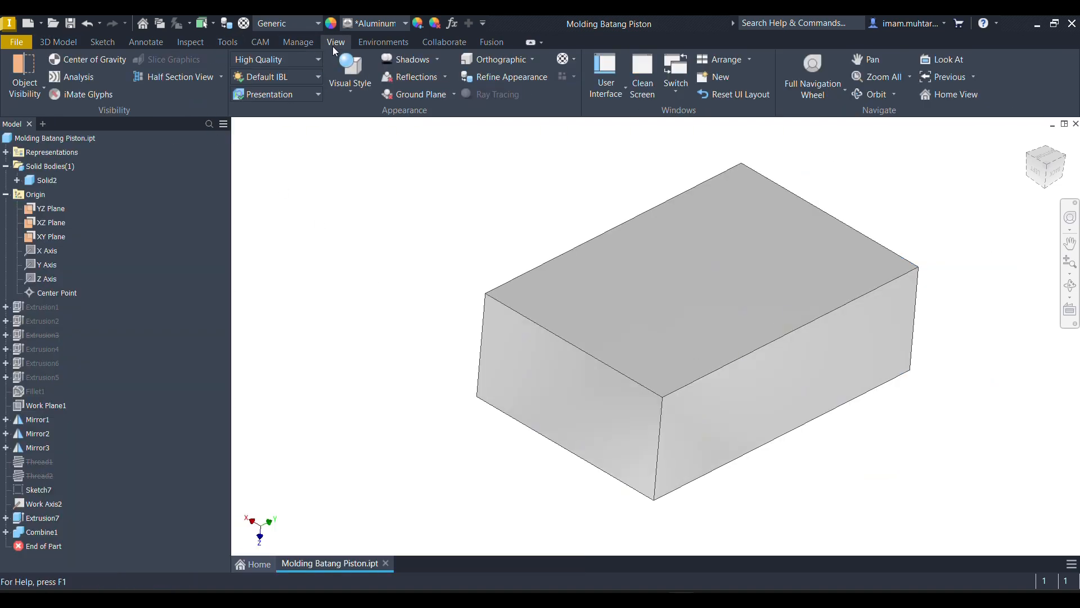
pyautogui.click(179, 77)
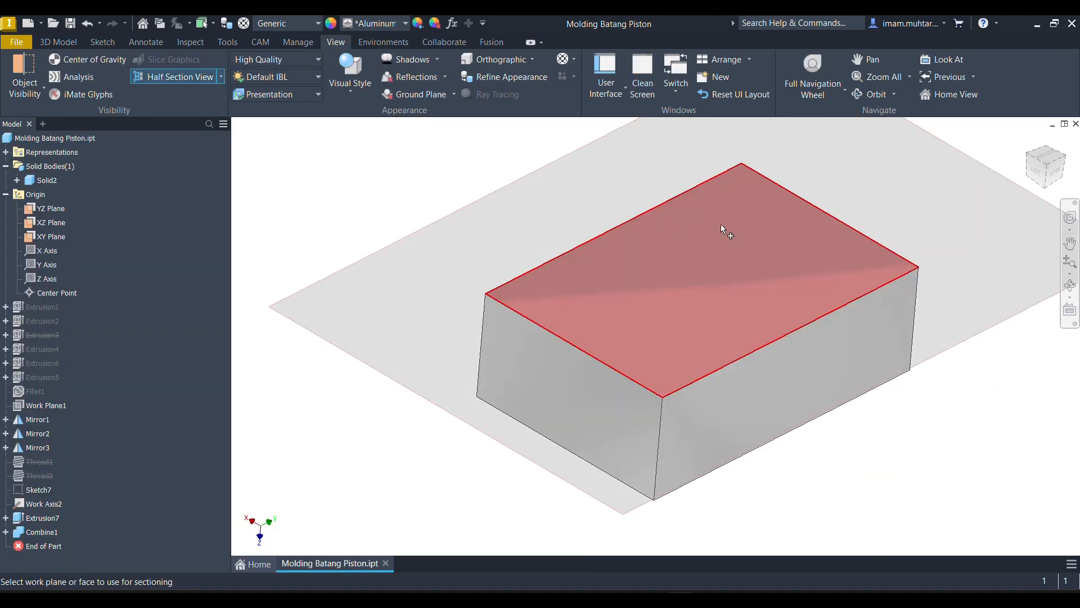
pyautogui.click(722, 226)
pyautogui.moveTo(704, 270); pyautogui.dragTo(702, 317)
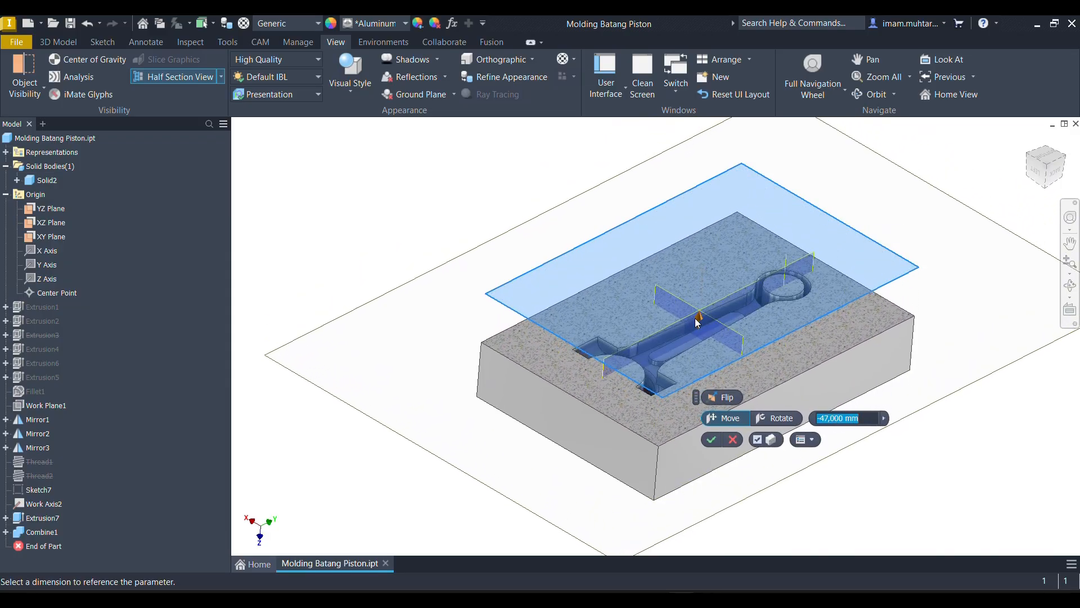
pyautogui.moveTo(697, 319)
pyautogui.keyDown('shift'); pyautogui.mouseDown(button='middle')
pyautogui.moveTo(688, 364)
pyautogui.moveTo(697, 318)
pyautogui.mouseUp(button='middle'); pyautogui.keyUp('shift')
pyautogui.moveTo(699, 310); pyautogui.dragTo(699, 309)
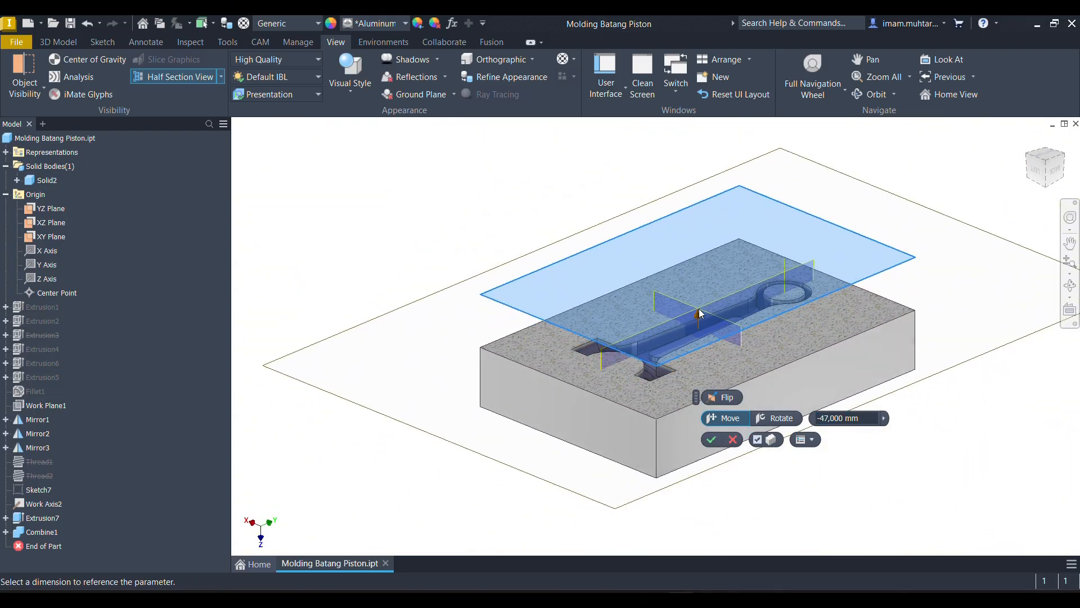
pyautogui.press('Escape')
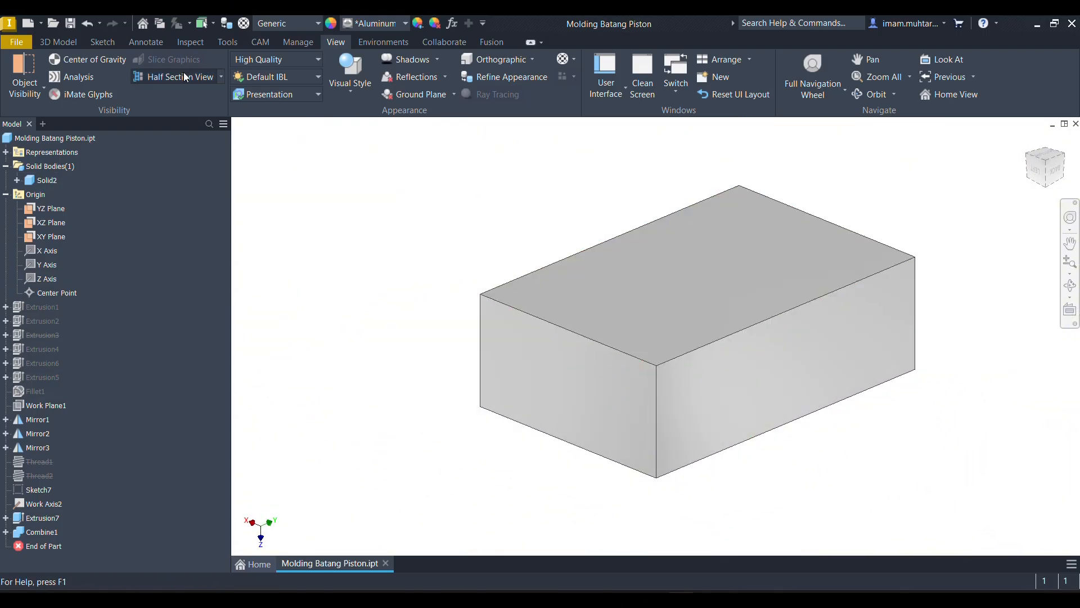
# - Try splitting the hollowed block along the XY plane with both sides kept
pyautogui.click(66, 42)
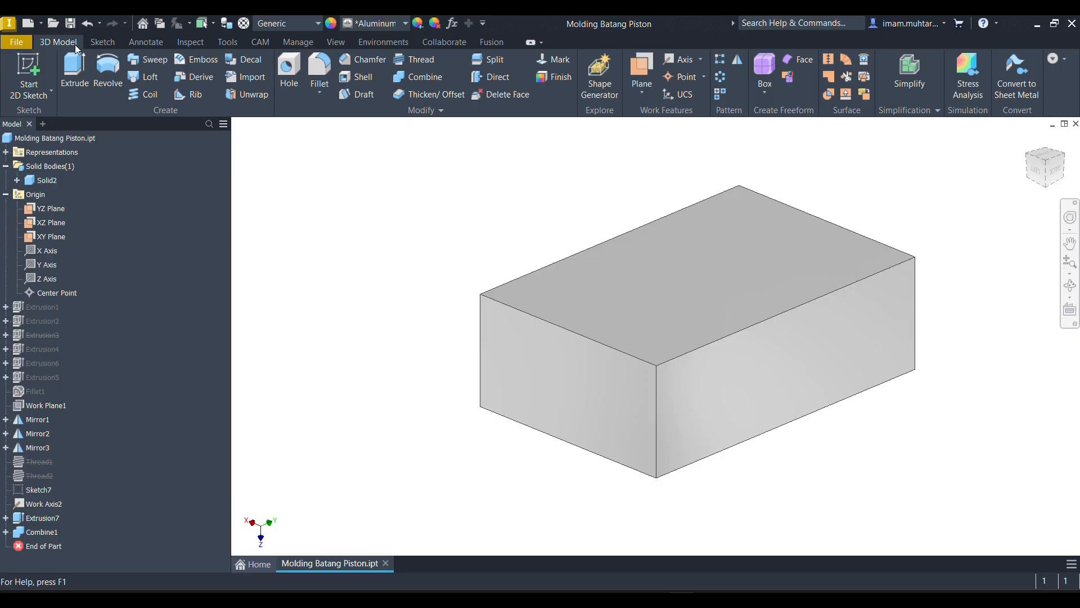
pyautogui.click(490, 63)
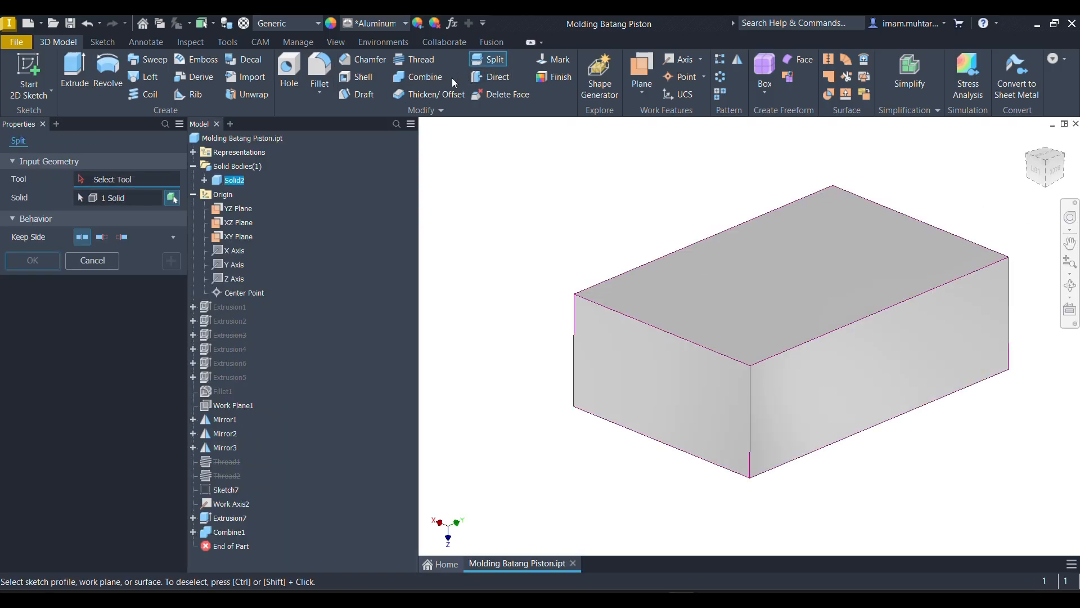
pyautogui.click(242, 237)
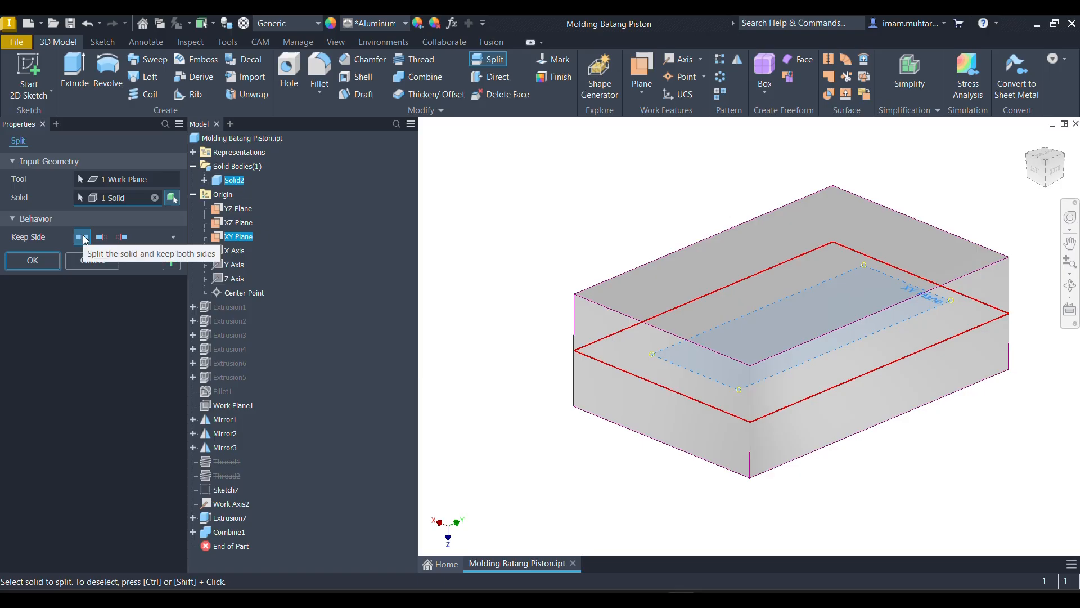
pyautogui.click(39, 261)
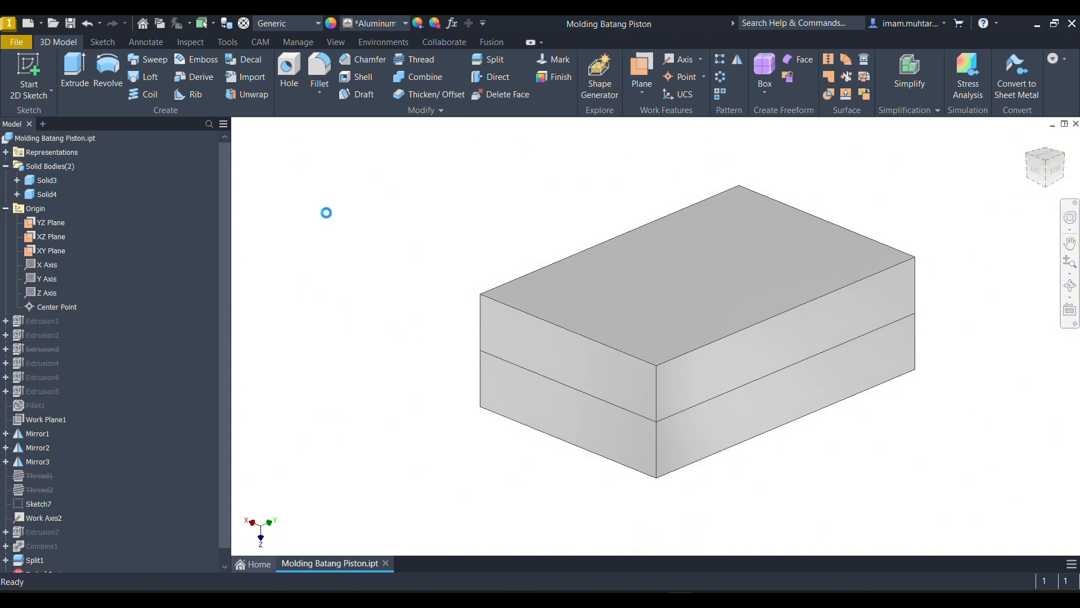
pyautogui.hotkey('ctrl', 'z')
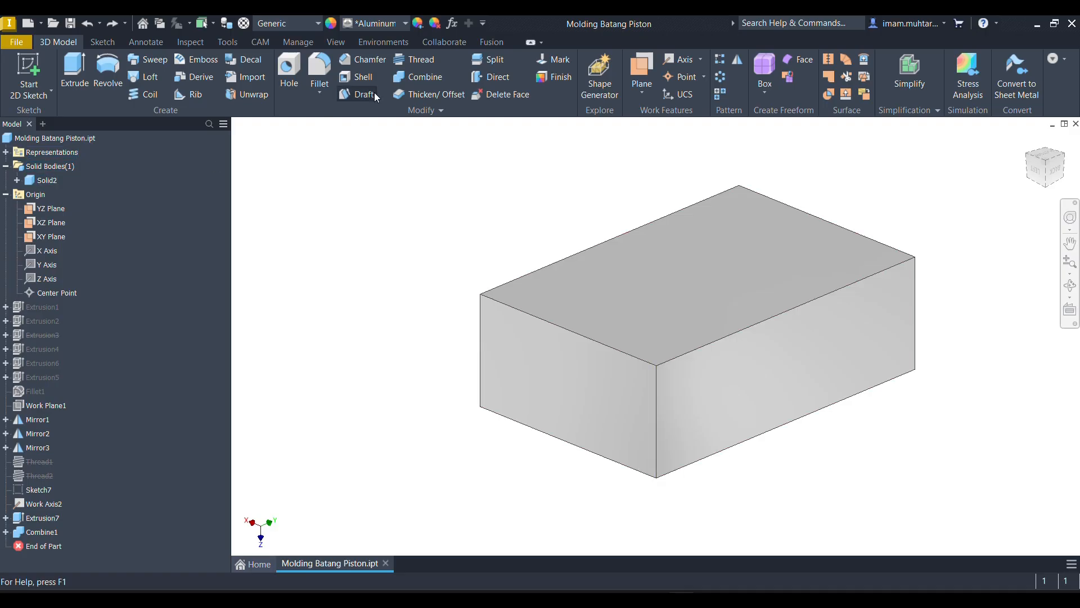
# - Split the block body Solid2 into two halves along the XY plane, keeping both sides
pyautogui.click(483, 65)
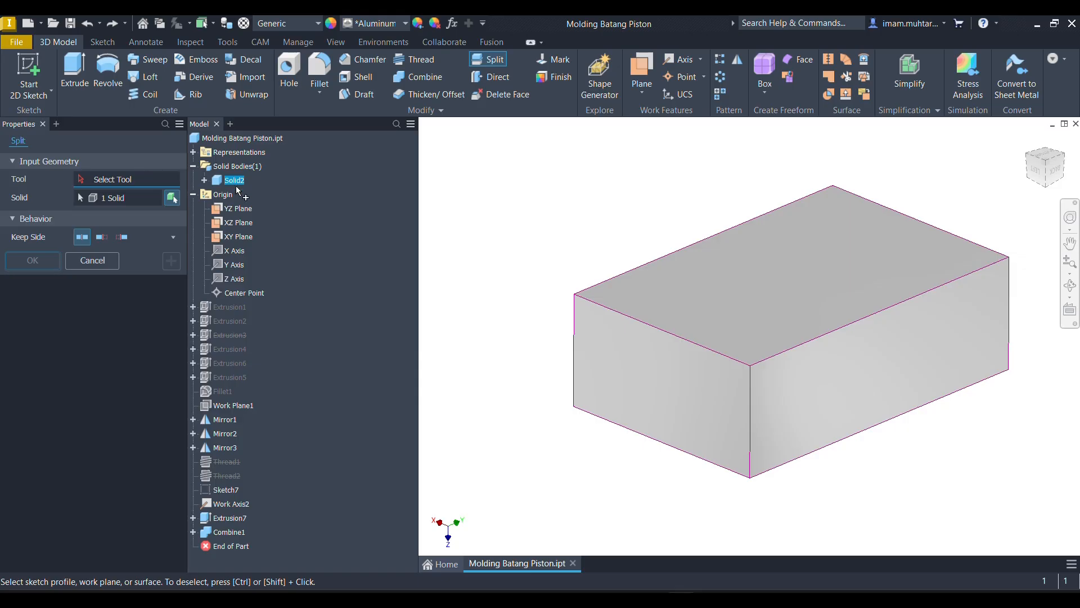
pyautogui.click(238, 239)
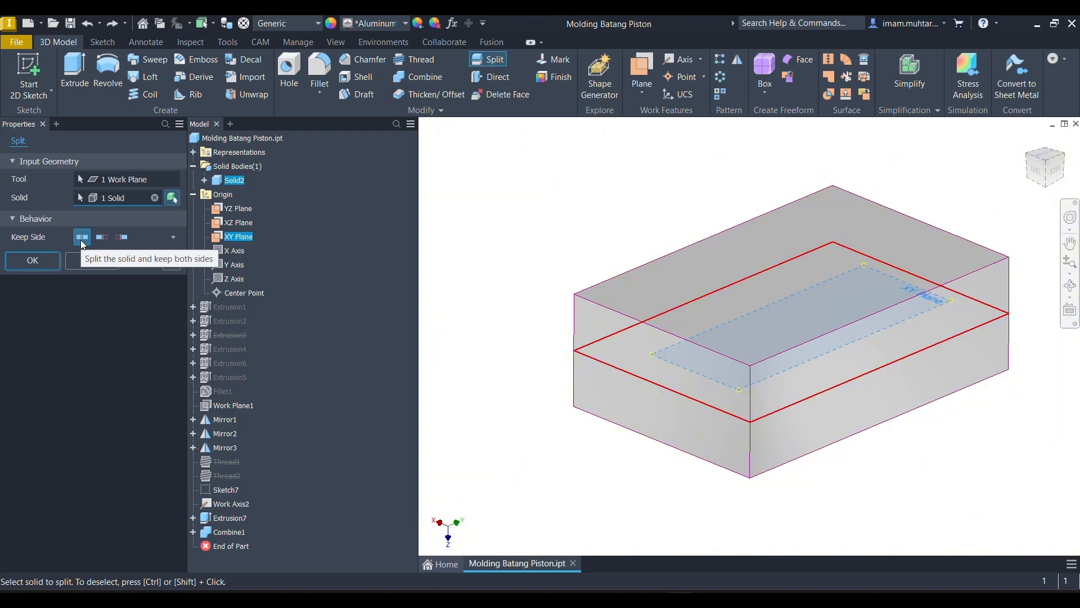
pyautogui.click(41, 260)
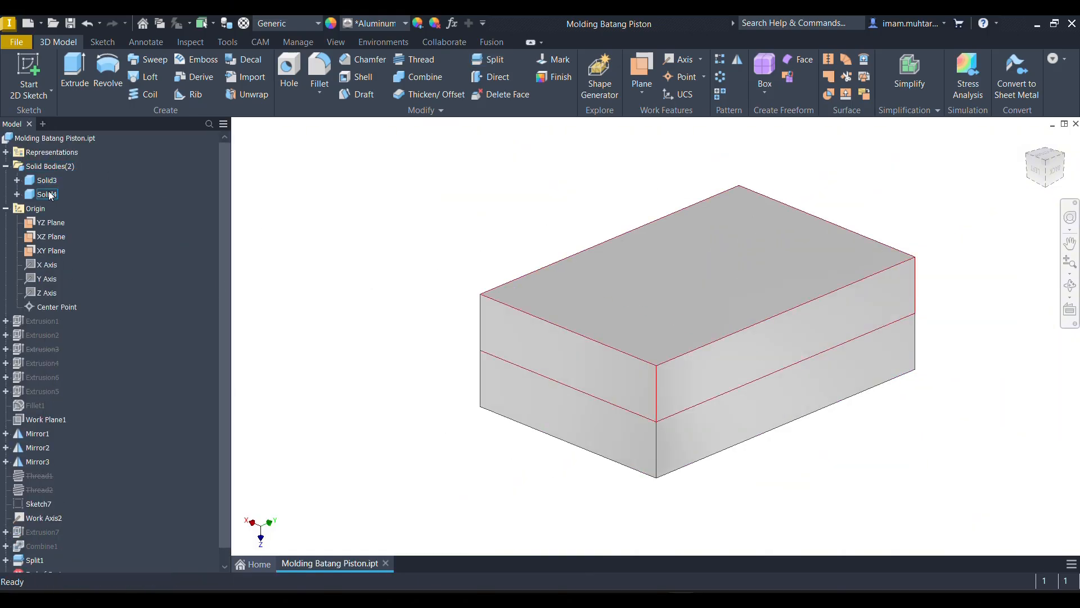
# - Rename the lower mold half, Solid3, as Cetakan Bawah
pyautogui.click(53, 181)
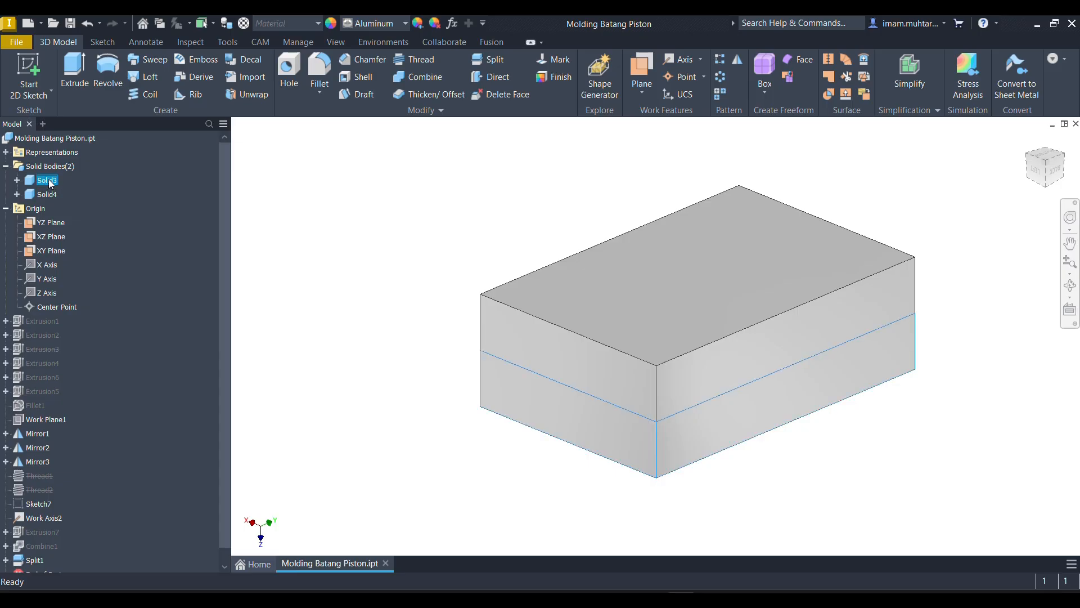
pyautogui.click(51, 183)
pyautogui.write('Cetakan Bawah')
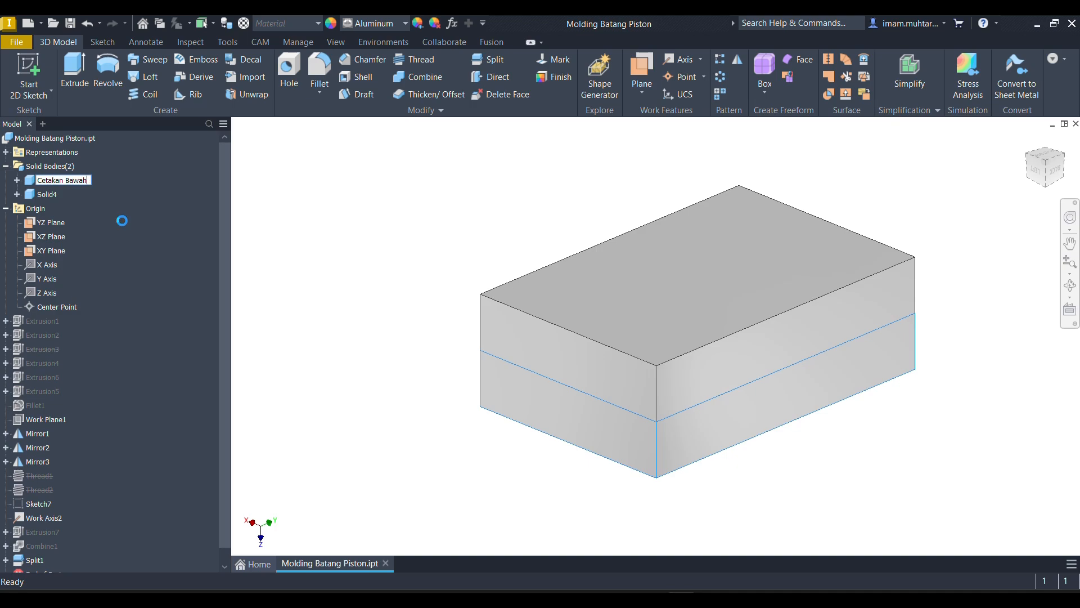
# - Rename the upper mold half, Solid4, as Cetakan Atas
pyautogui.click(43, 195)
pyautogui.click(43, 196)
pyautogui.write('c')
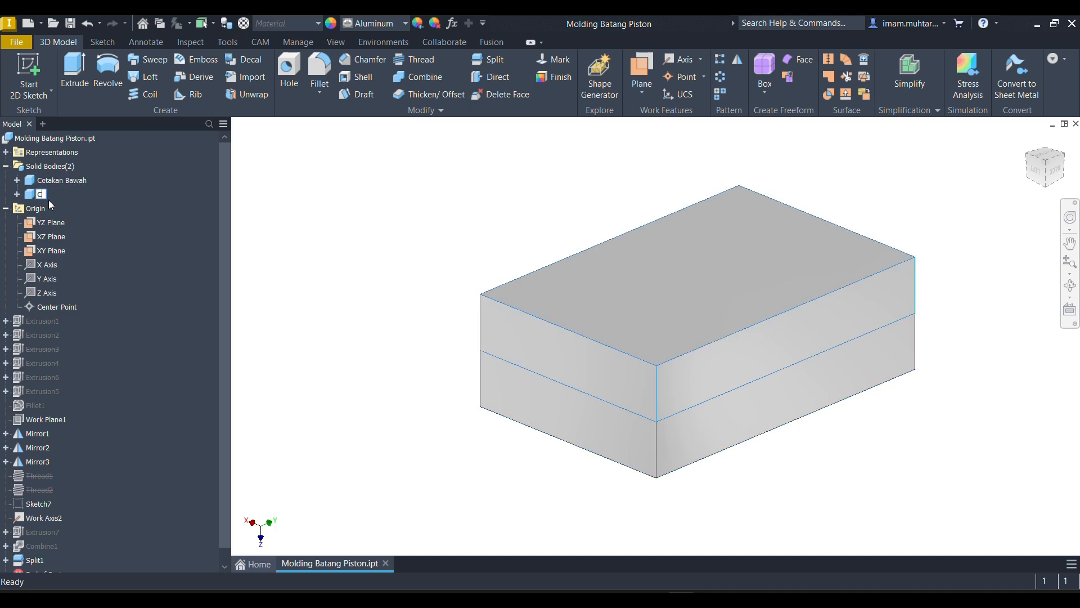
pyautogui.write('etakan Atas')
pyautogui.press('Return')
pyautogui.click(368, 215)
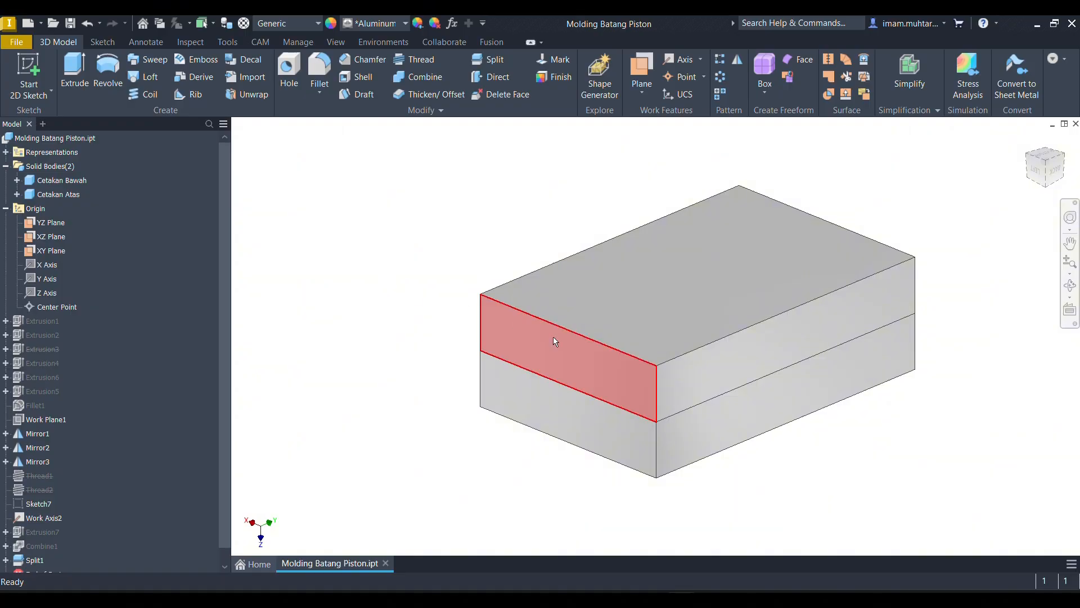
pyautogui.moveTo(473, 364)
pyautogui.keyDown('shift'); pyautogui.mouseDown(button='middle')
pyautogui.moveTo(516, 322)
pyautogui.moveTo(446, 379)
pyautogui.moveTo(480, 343)
pyautogui.mouseUp(button='middle'); pyautogui.keyUp('shift')
pyautogui.click(334, 42)
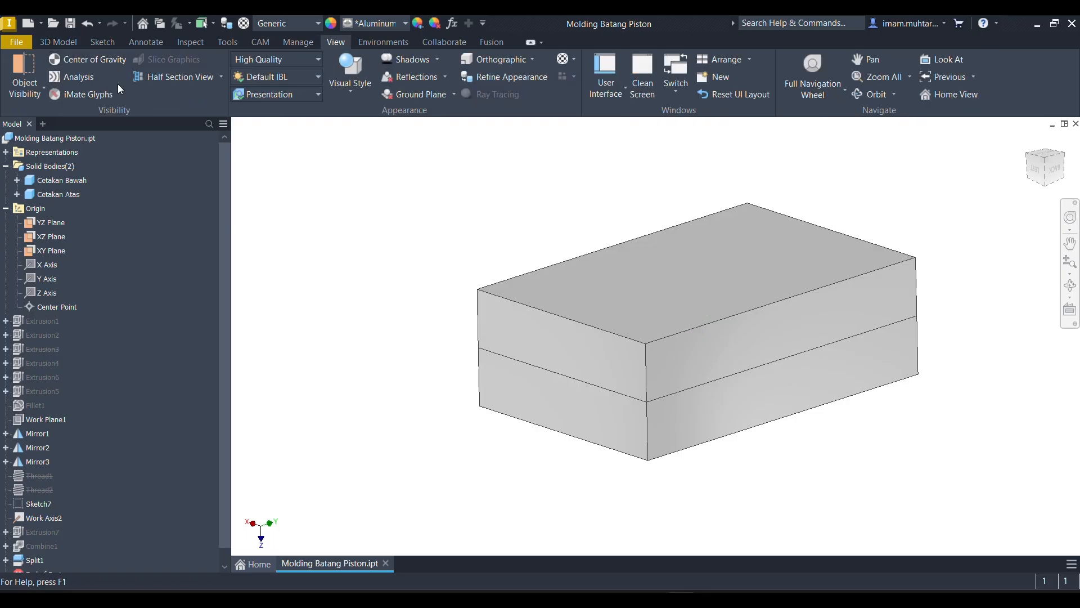
pyautogui.click(164, 78)
pyautogui.click(697, 257)
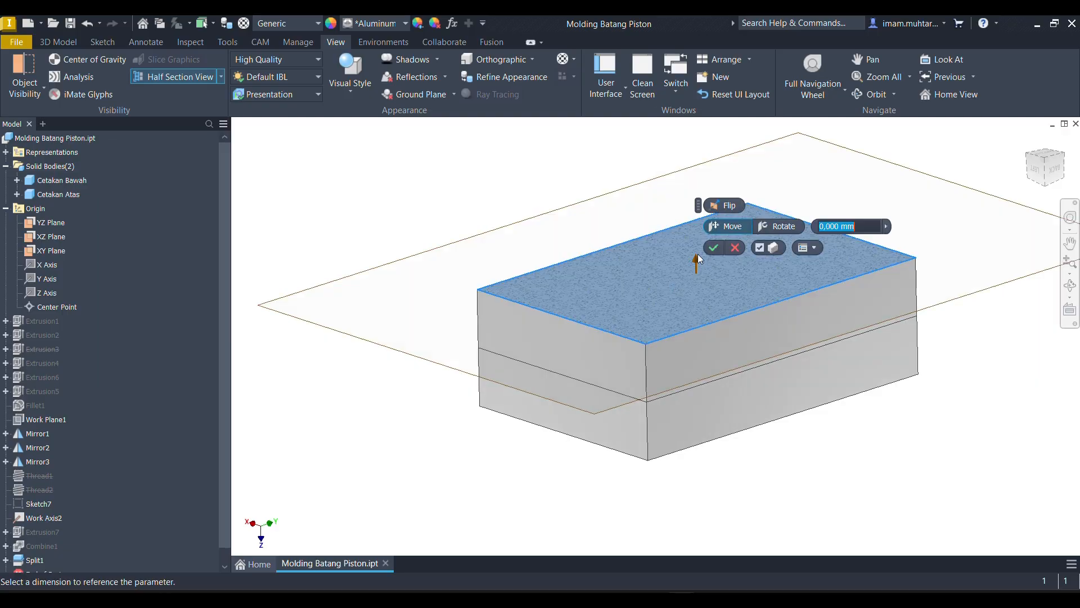
pyautogui.moveTo(698, 260)
pyautogui.mouseDown()
pyautogui.moveTo(697, 317)
pyautogui.moveTo(697, 281)
pyautogui.mouseUp()
pyautogui.press('Escape')
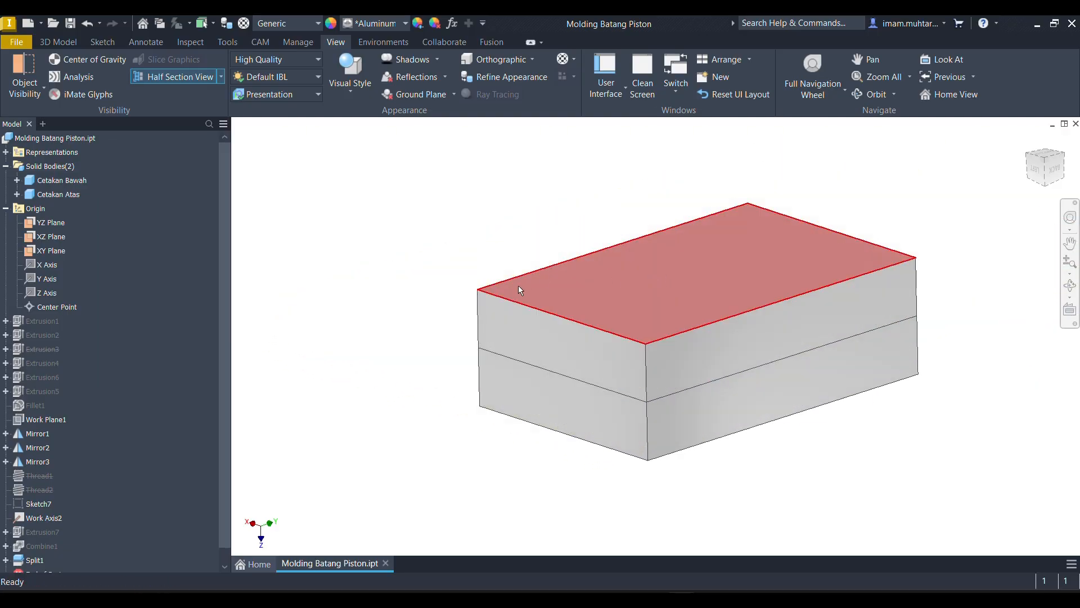
pyautogui.moveTo(515, 289)
pyautogui.keyDown('shift'); pyautogui.mouseDown(button='middle')
pyautogui.moveTo(584, 268)
pyautogui.moveTo(620, 290)
pyautogui.moveTo(647, 285)
pyautogui.moveTo(625, 284)
pyautogui.moveTo(634, 297)
pyautogui.mouseUp(button='middle'); pyautogui.keyUp('shift')
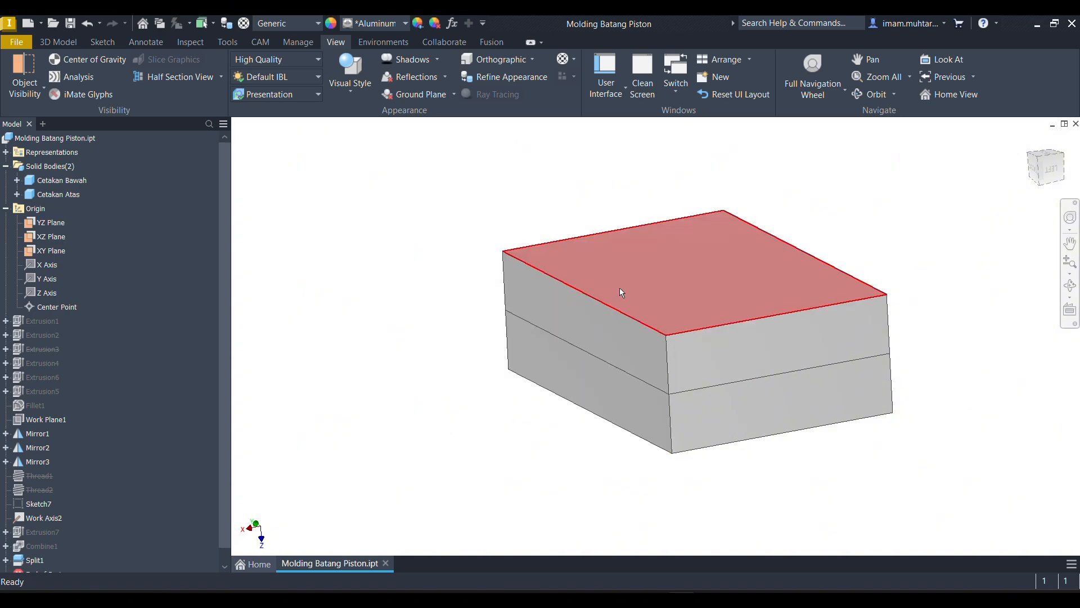
pyautogui.moveTo(619, 288)
pyautogui.keyDown('shift'); pyautogui.mouseDown(button='middle')
pyautogui.moveTo(640, 301)
pyautogui.moveTo(559, 309)
pyautogui.moveTo(574, 369)
pyautogui.mouseUp(button='middle'); pyautogui.keyUp('shift')
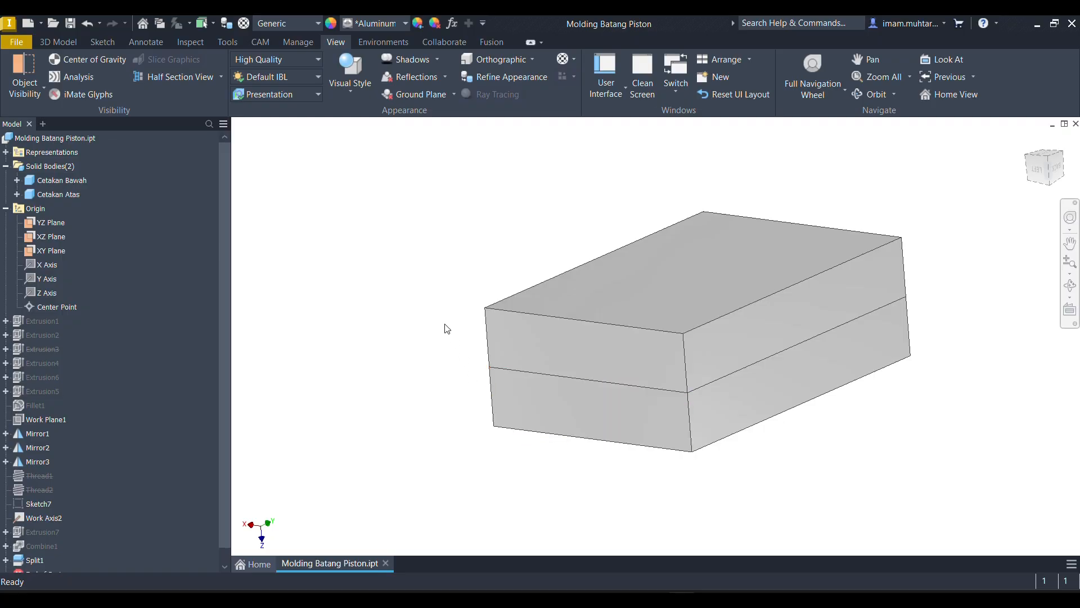
pyautogui.keyDown('shift'); pyautogui.moveTo(447, 328); pyautogui.dragTo(473, 323, button='middle'); pyautogui.keyUp('shift')
pyautogui.click(66, 41)
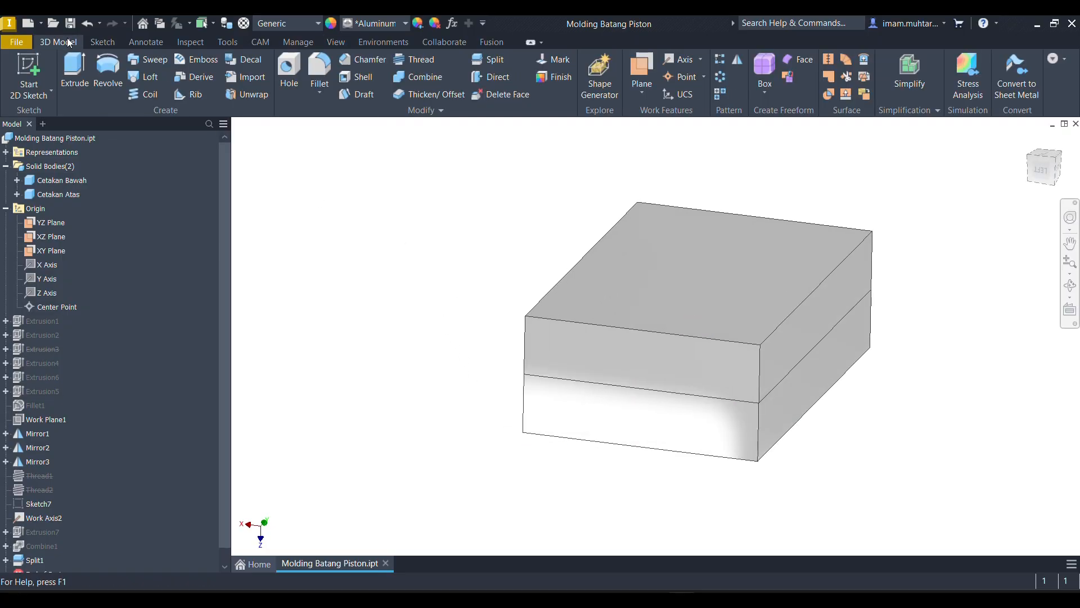
pyautogui.click(100, 42)
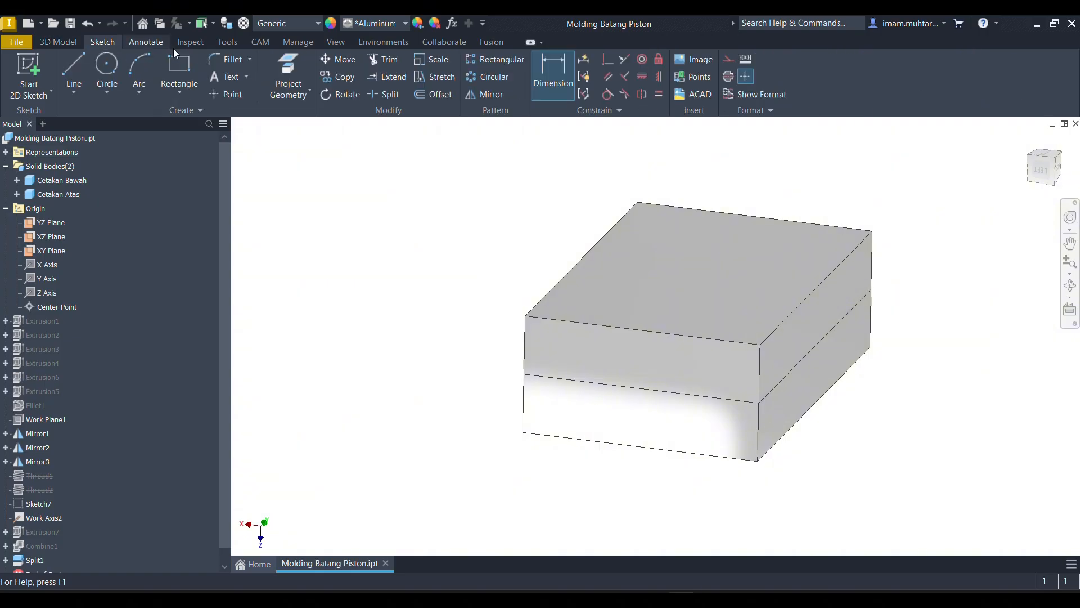
# - Start Make Components and select both mold halves, Cetakan Atas and Cetakan Bawah, for insertion in a target assembly
pyautogui.click(297, 43)
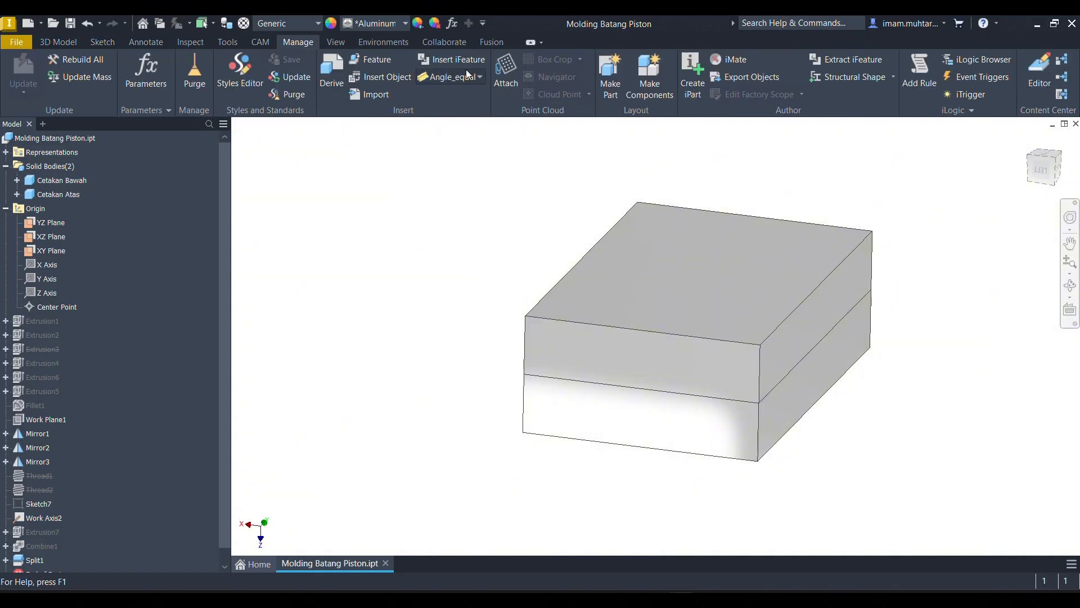
pyautogui.click(651, 84)
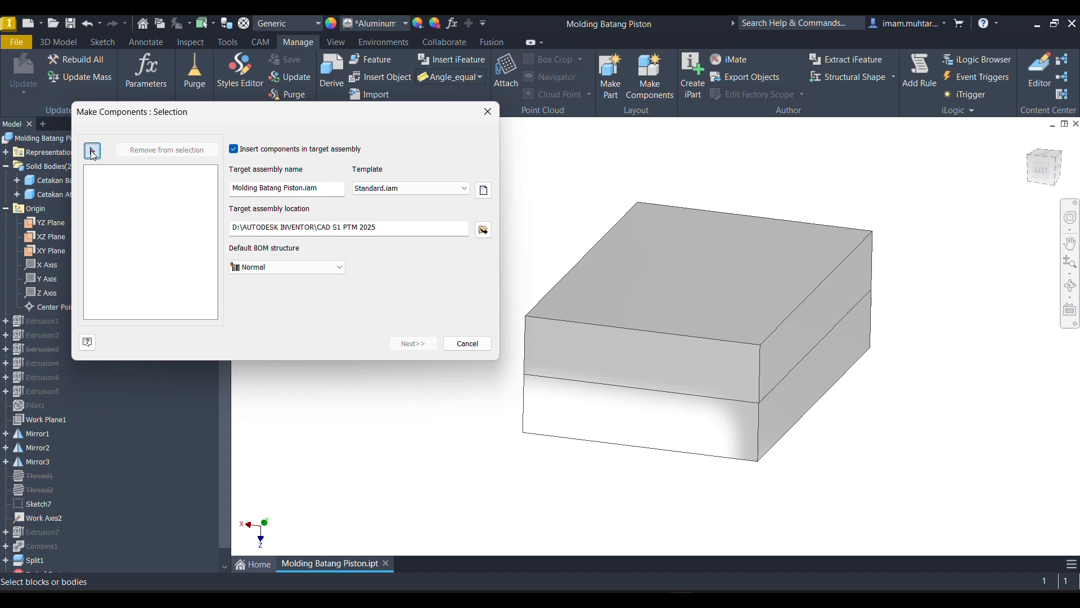
pyautogui.click(630, 327)
pyautogui.click(587, 424)
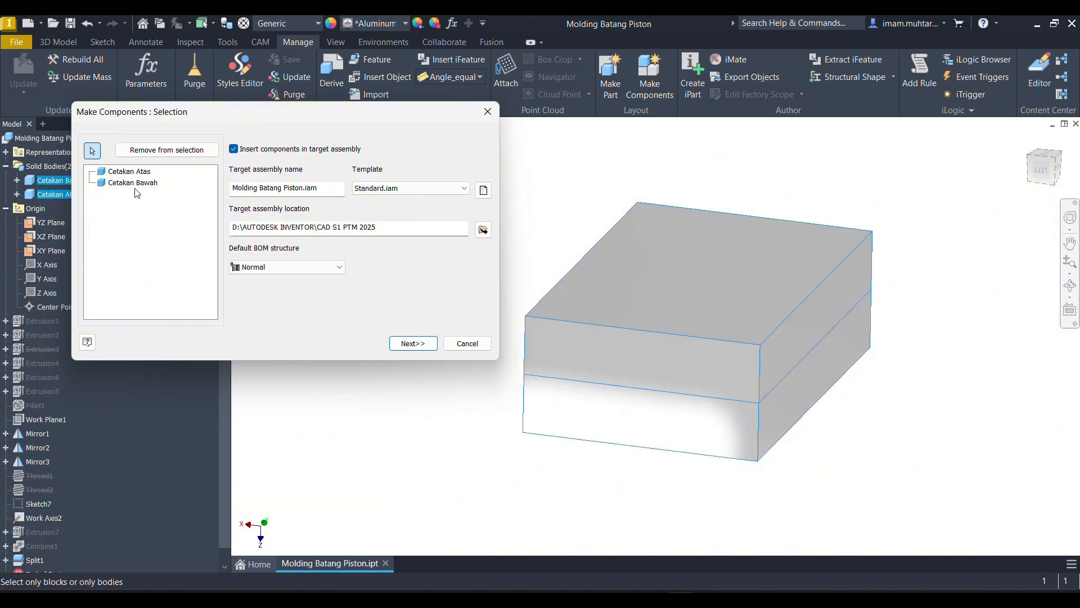
# - Create a folder named Pertemuan 11 inside 1. Single Part and set it as the location for Molding Batang Piston.iam
pyautogui.click(483, 229)
pyautogui.click(232, 276)
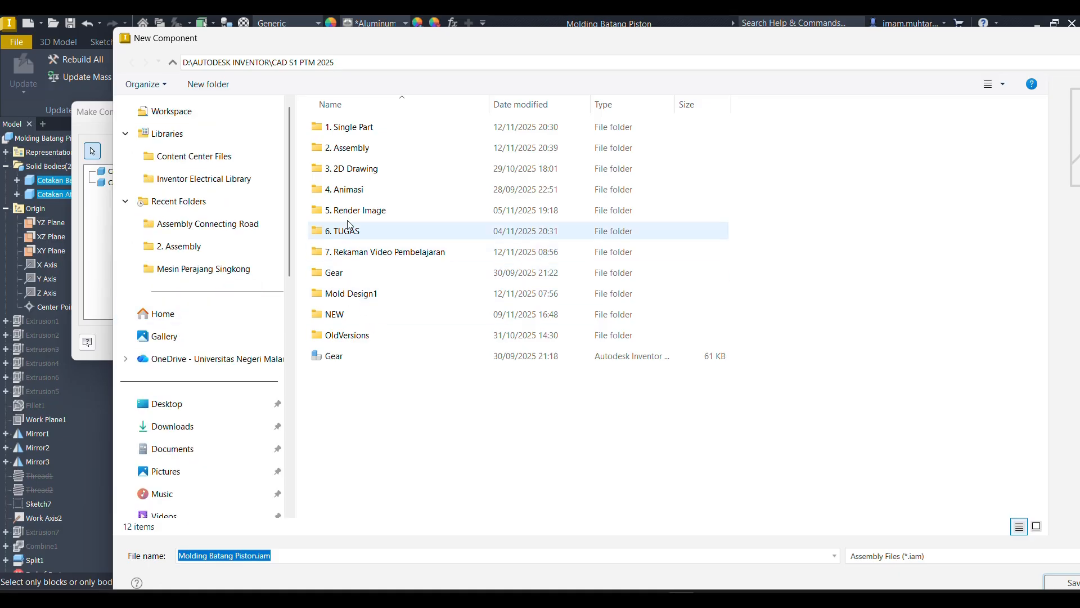
pyautogui.doubleClick(394, 127)
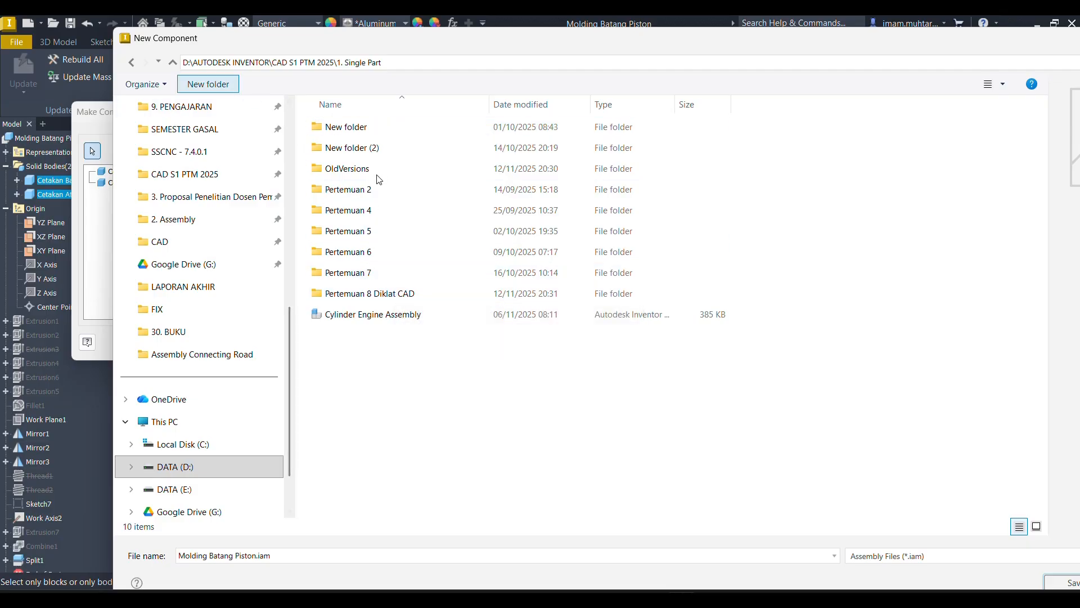
pyautogui.write('Pertemuan 11')
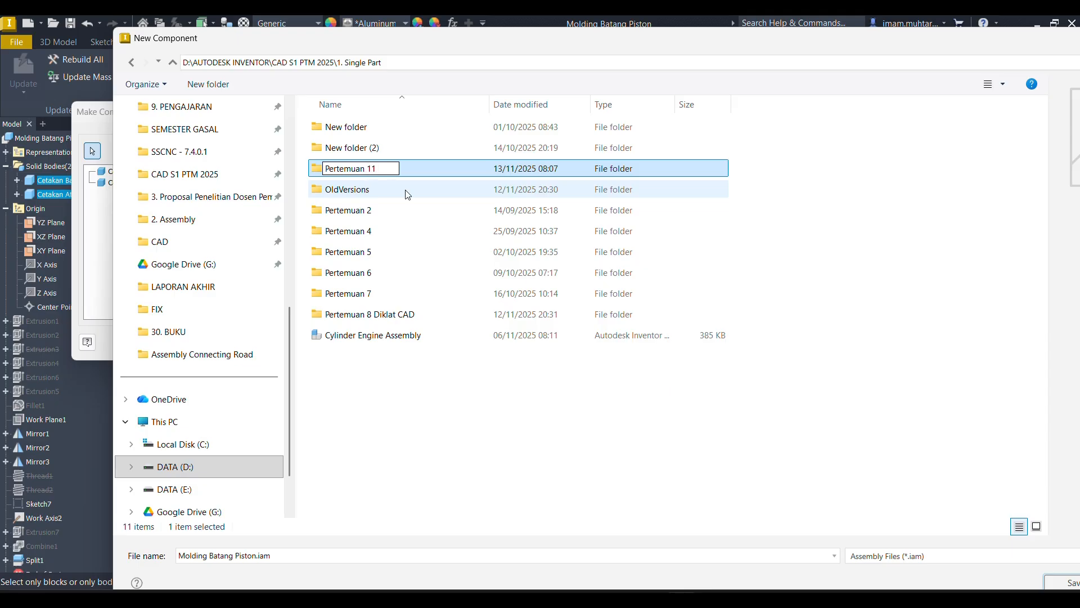
pyautogui.press('Return')
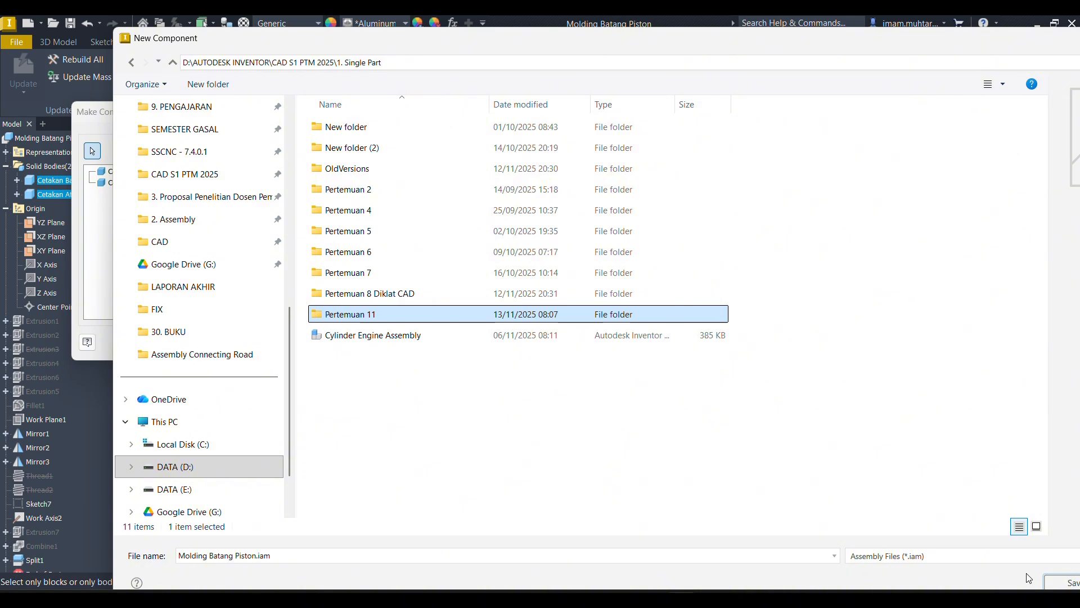
pyautogui.click(1068, 581)
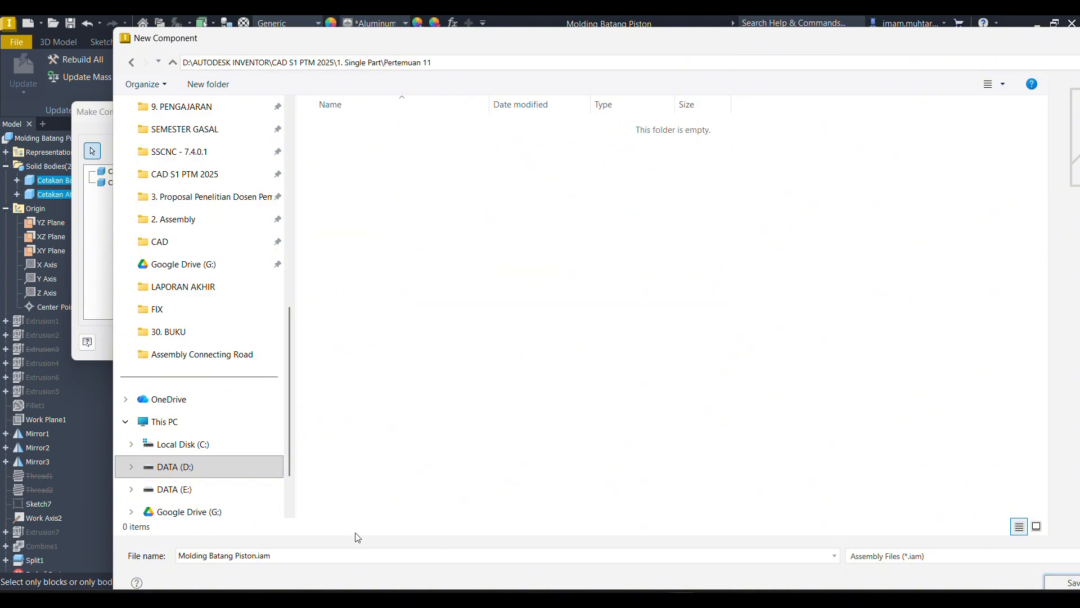
pyautogui.click(1065, 581)
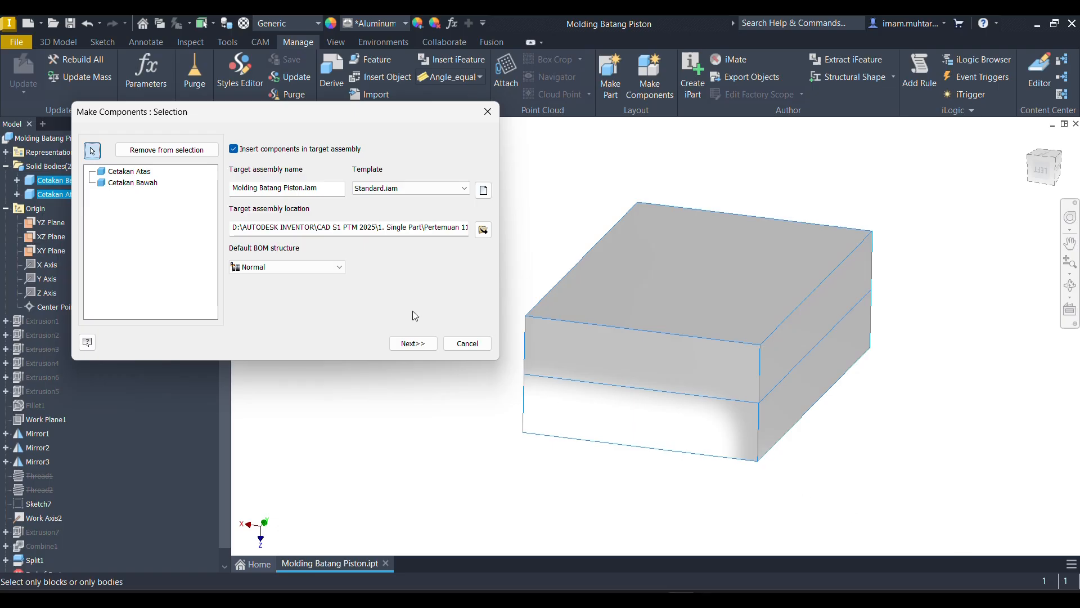
# - Generate the two mold components and their assembly from the selected bodies, keeping the scale factor at 1.0000
pyautogui.click(425, 344)
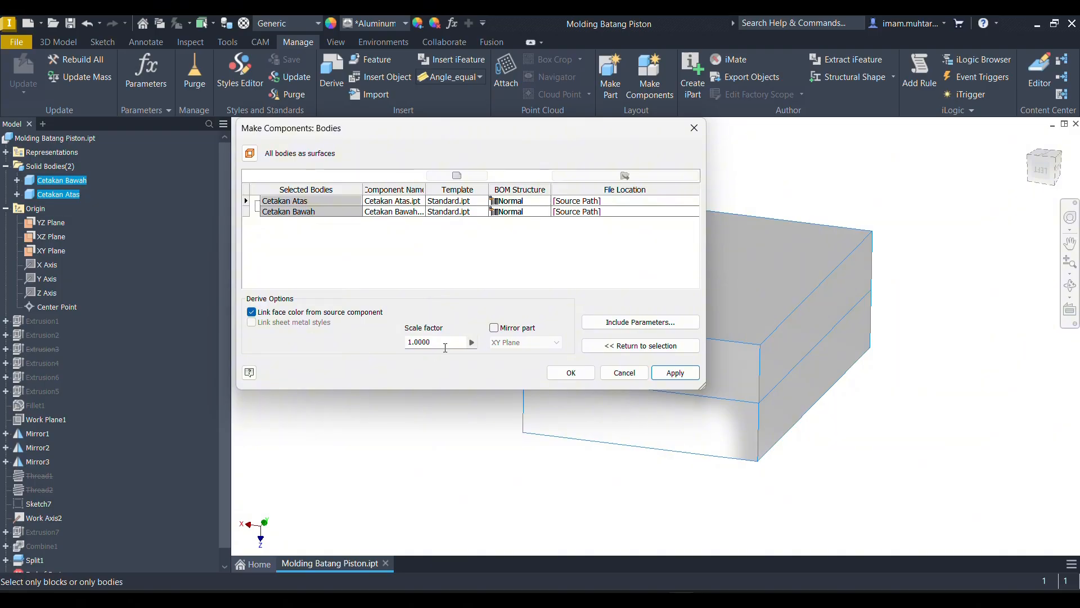
pyautogui.moveTo(445, 344); pyautogui.dragTo(389, 343)
pyautogui.click(591, 371)
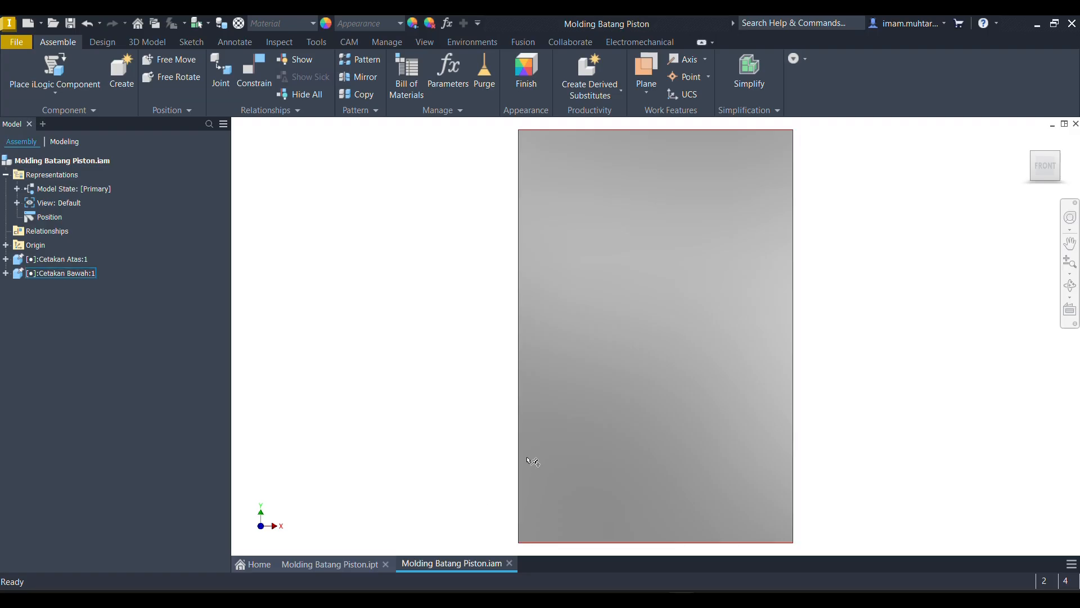
# - Turn the assembly to face its large flat side lying horizontally and set that orientation as the Top view
pyautogui.keyDown('shift'); pyautogui.moveTo(624, 421); pyautogui.dragTo(736, 315, button='middle'); pyautogui.keyUp('shift')
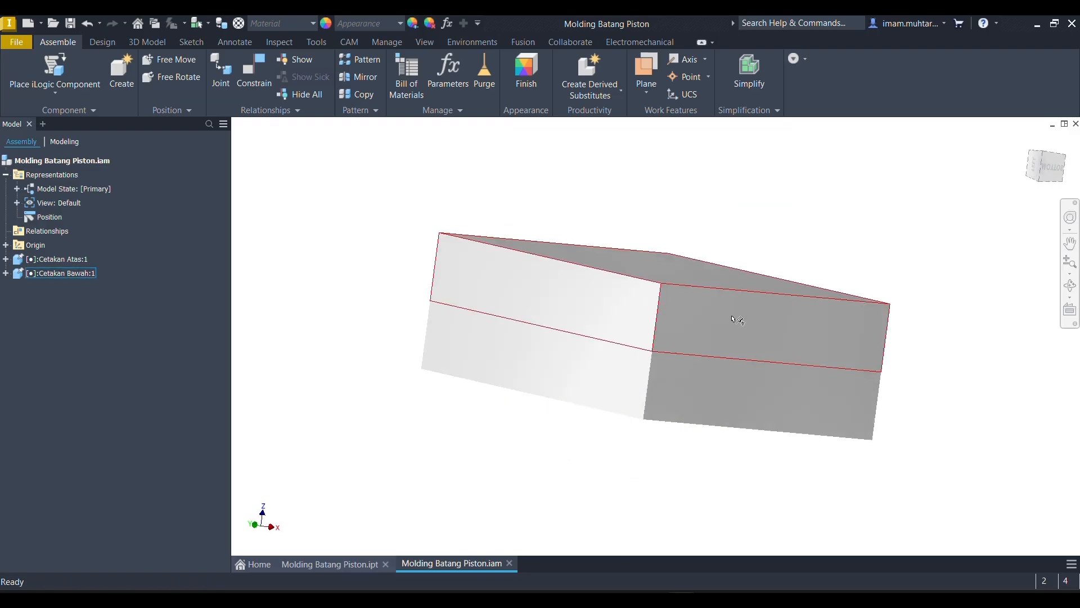
pyautogui.click(1044, 180)
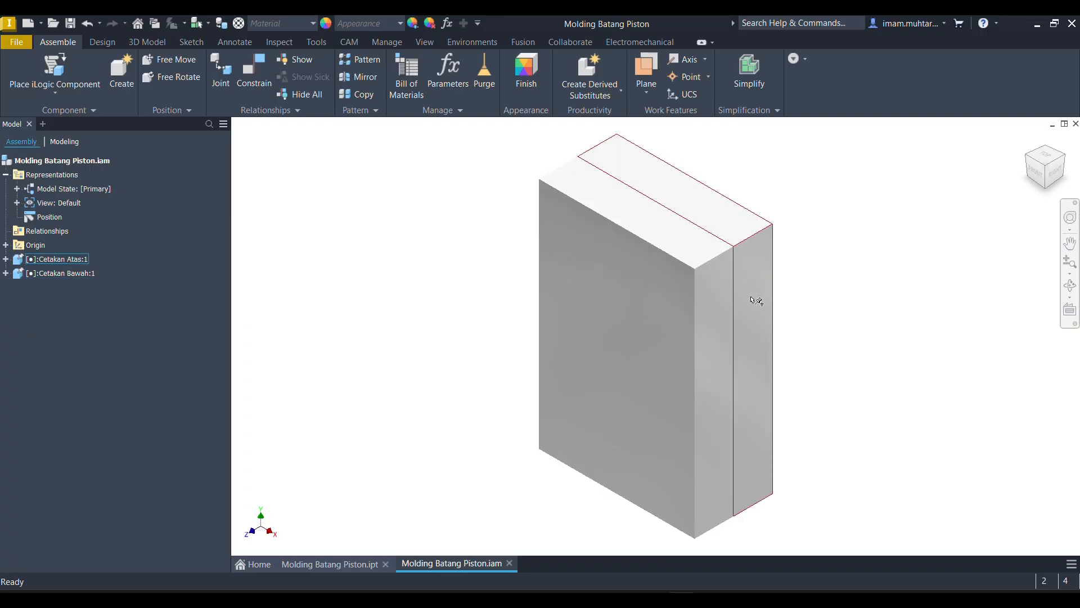
pyautogui.click(1040, 176)
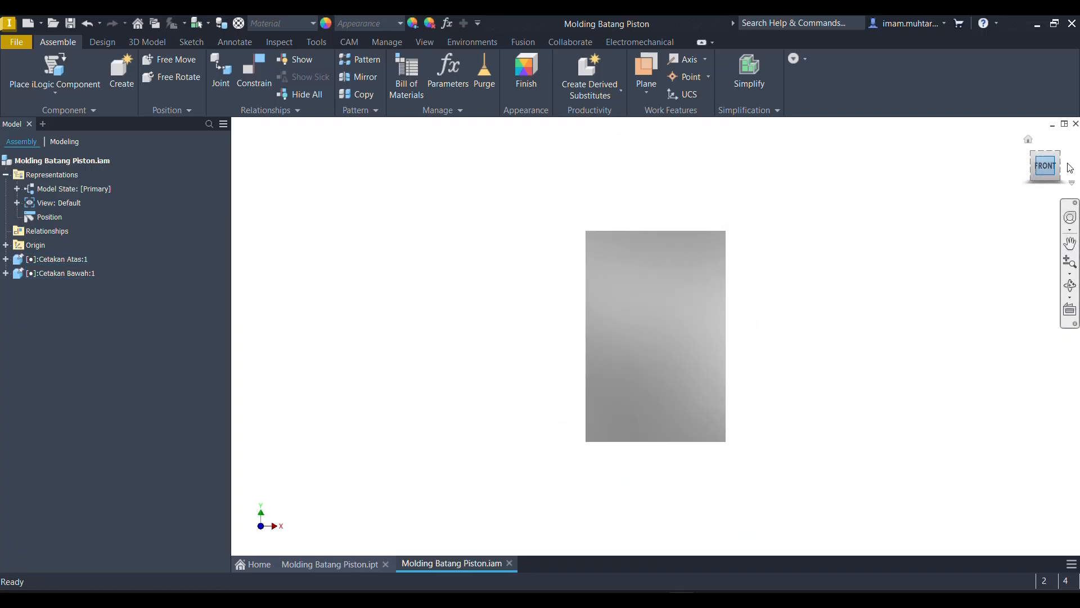
pyautogui.click(1047, 170)
pyautogui.rightClick(1048, 171)
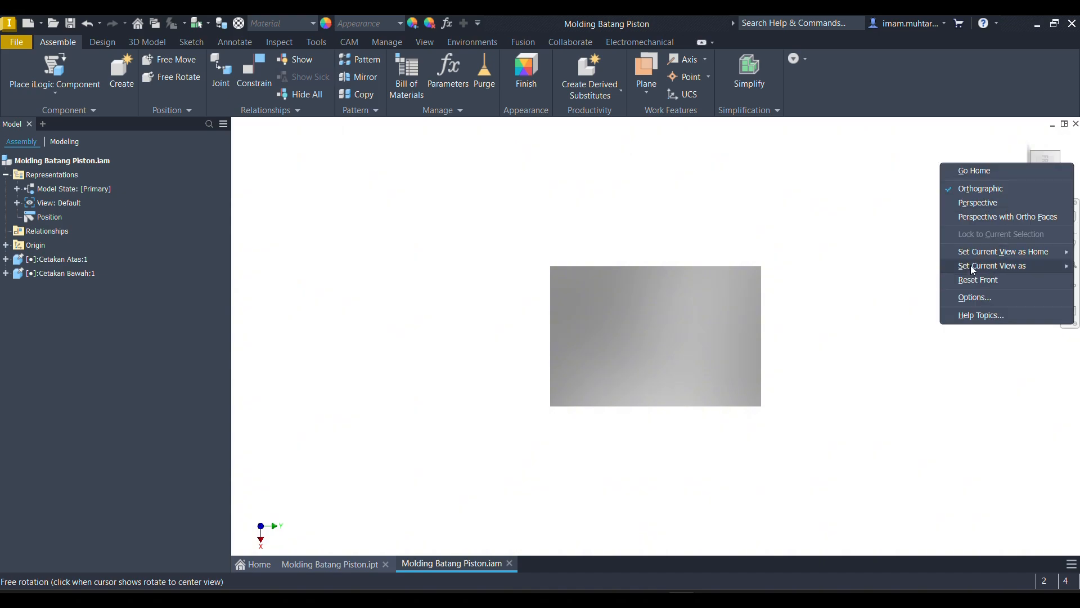
pyautogui.click(929, 266)
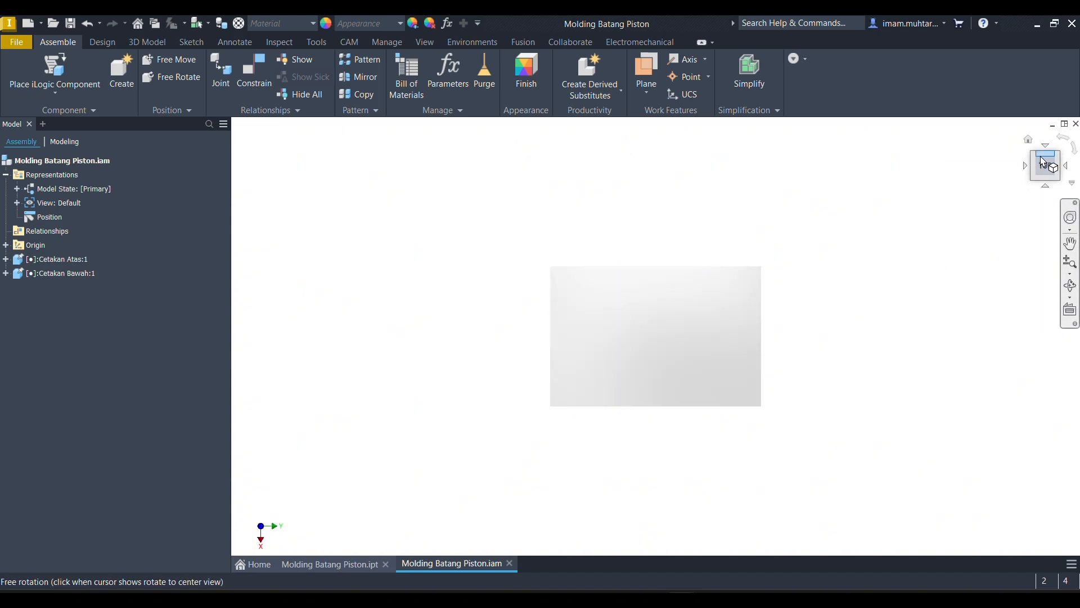
# - Set the isometric view from the top-left-front corner as the Home view with Fit to View, and return to it from Top
pyautogui.click(1034, 174)
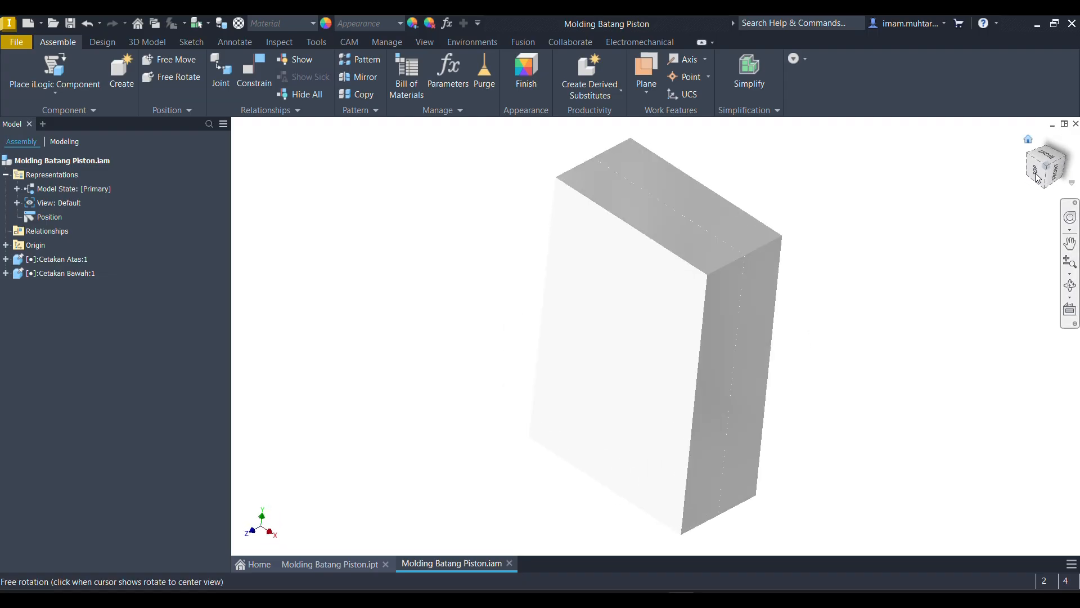
pyautogui.click(1035, 173)
pyautogui.click(1034, 179)
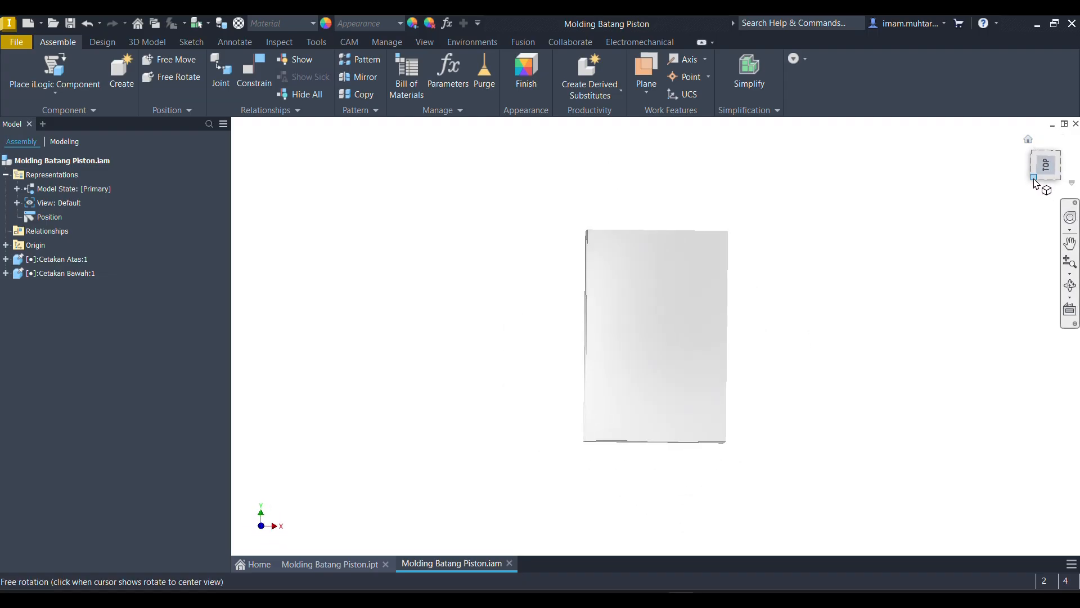
pyautogui.keyDown('shift'); pyautogui.moveTo(996, 233); pyautogui.dragTo(822, 188, button='middle'); pyautogui.keyUp('shift')
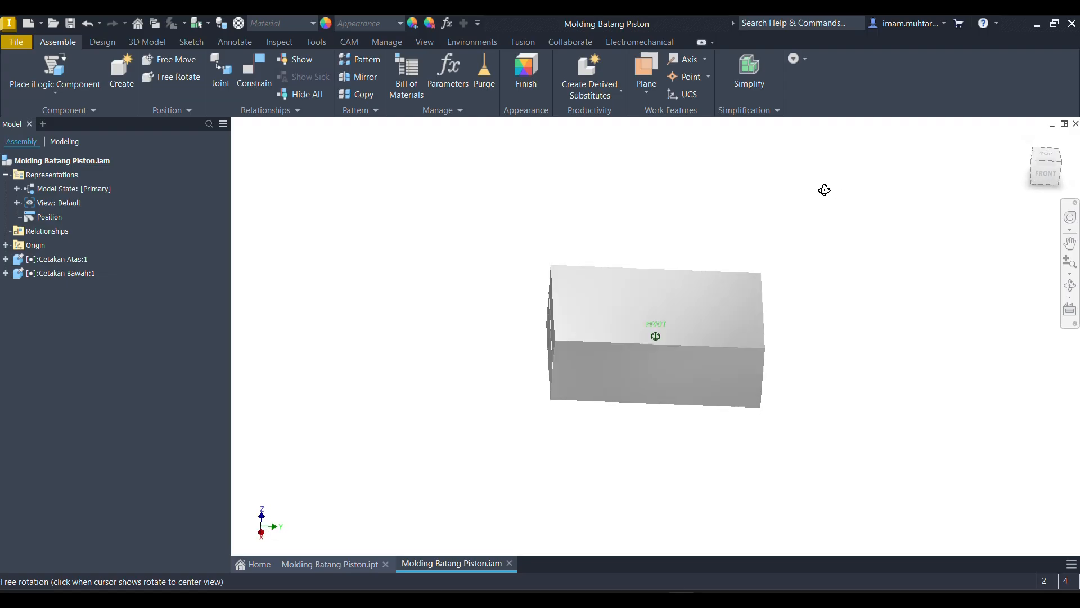
pyautogui.click(1034, 167)
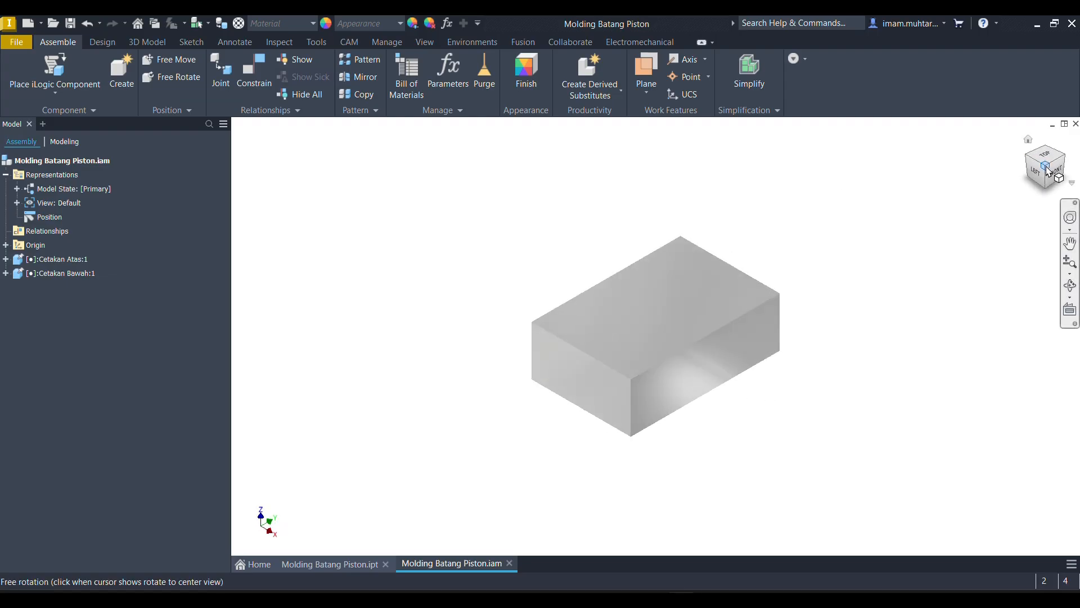
pyautogui.rightClick(1037, 161)
pyautogui.moveTo(1011, 259)
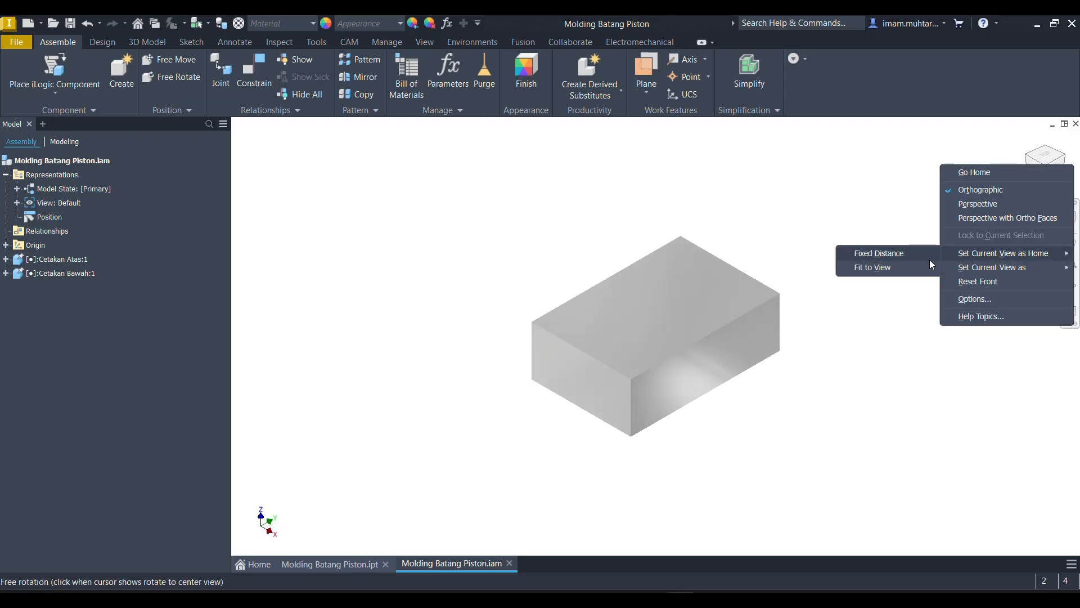
pyautogui.click(912, 268)
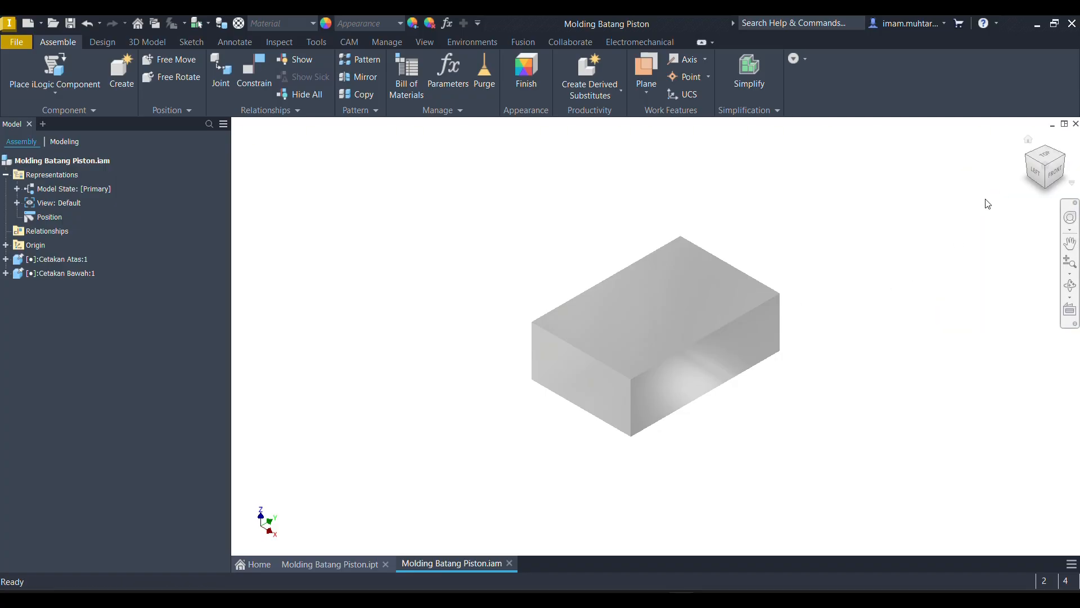
pyautogui.click(1050, 160)
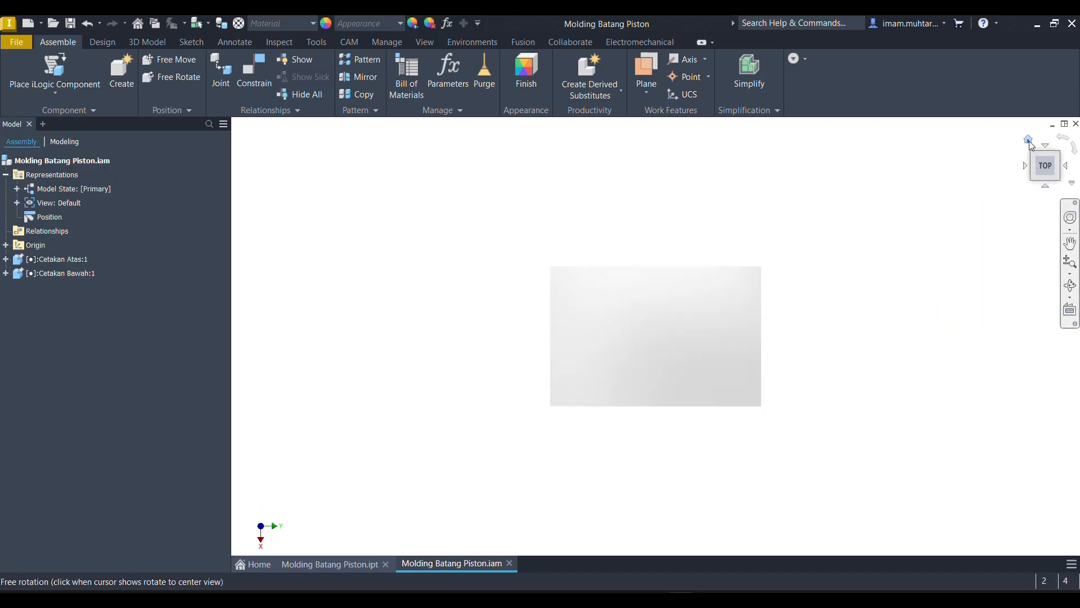
pyautogui.click(1028, 140)
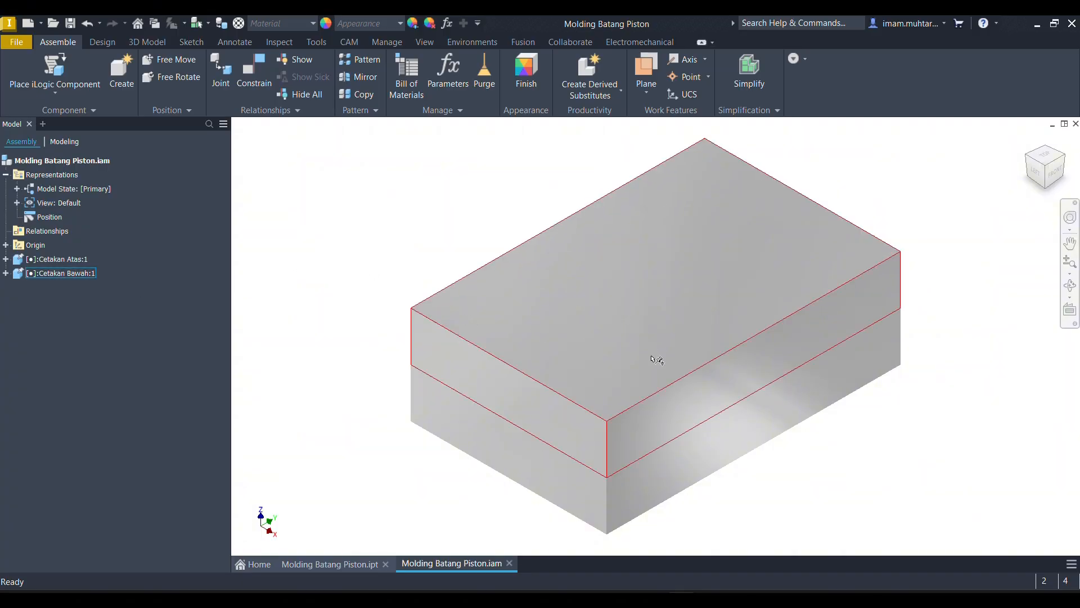
# - Select Cetakan Bawah and Cetakan Atas in turn to identify which mold half each component represents
pyautogui.scroll(3, 642, 368)
pyautogui.moveTo(588, 418)
pyautogui.keyDown('shift'); pyautogui.mouseDown(button='middle')
pyautogui.moveTo(613, 398)
pyautogui.moveTo(605, 414)
pyautogui.mouseUp(button='middle'); pyautogui.keyUp('shift')
pyautogui.scroll(-3, 606, 415)
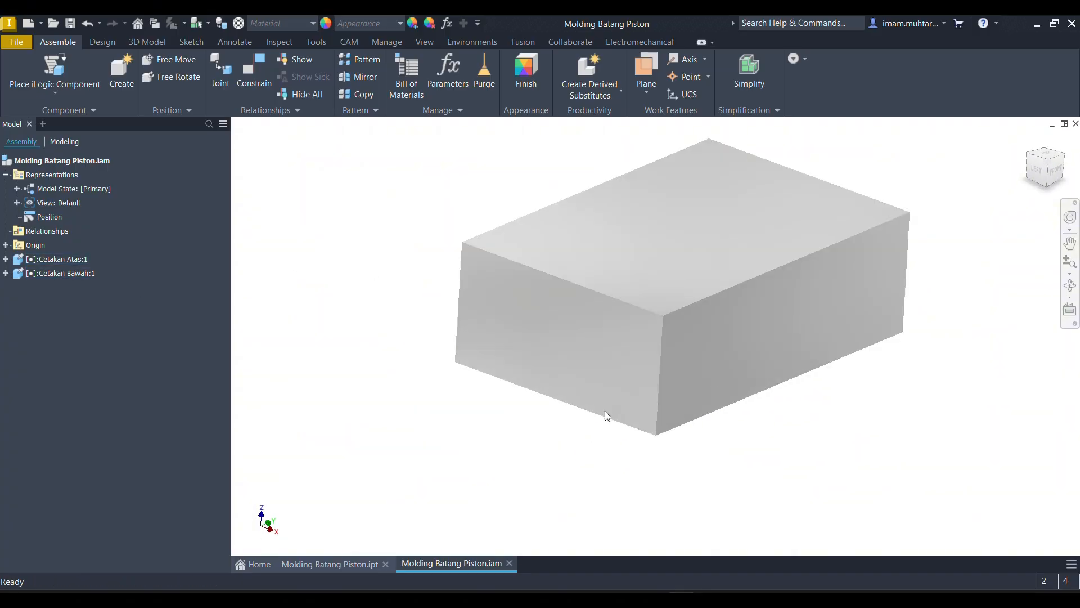
pyautogui.click(61, 276)
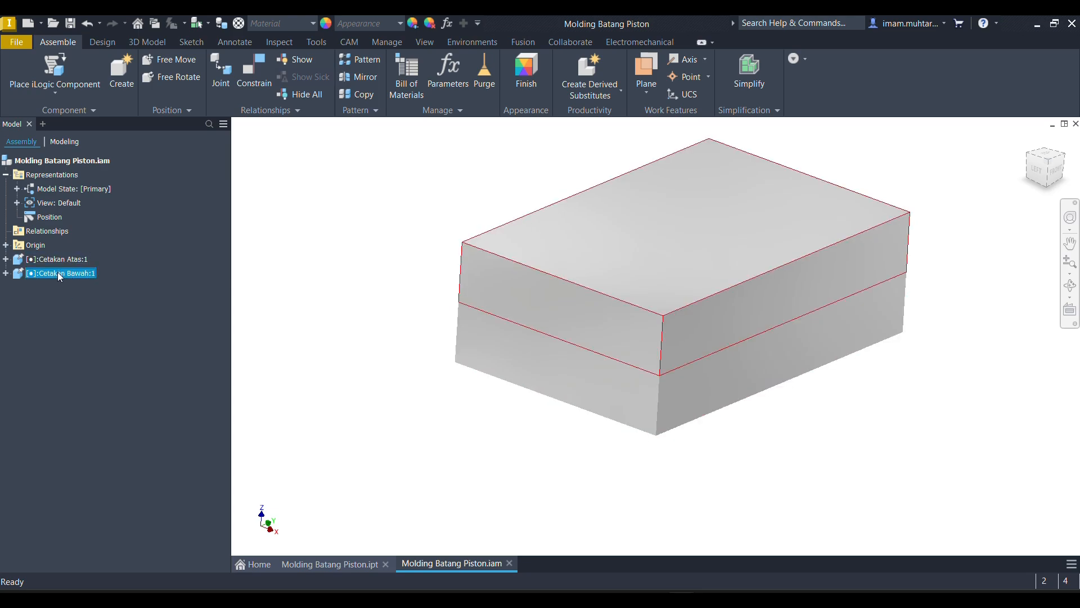
pyautogui.click(64, 261)
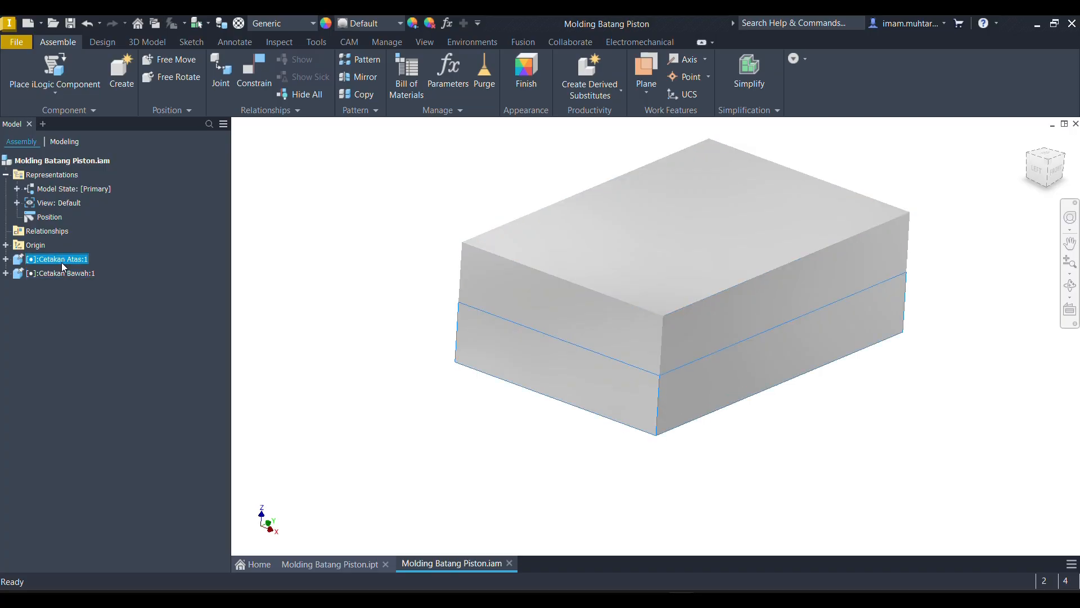
# - Unground the Cetakan Bawah component and move it clear above the other mold half
pyautogui.click(58, 272)
pyautogui.rightClick(58, 273)
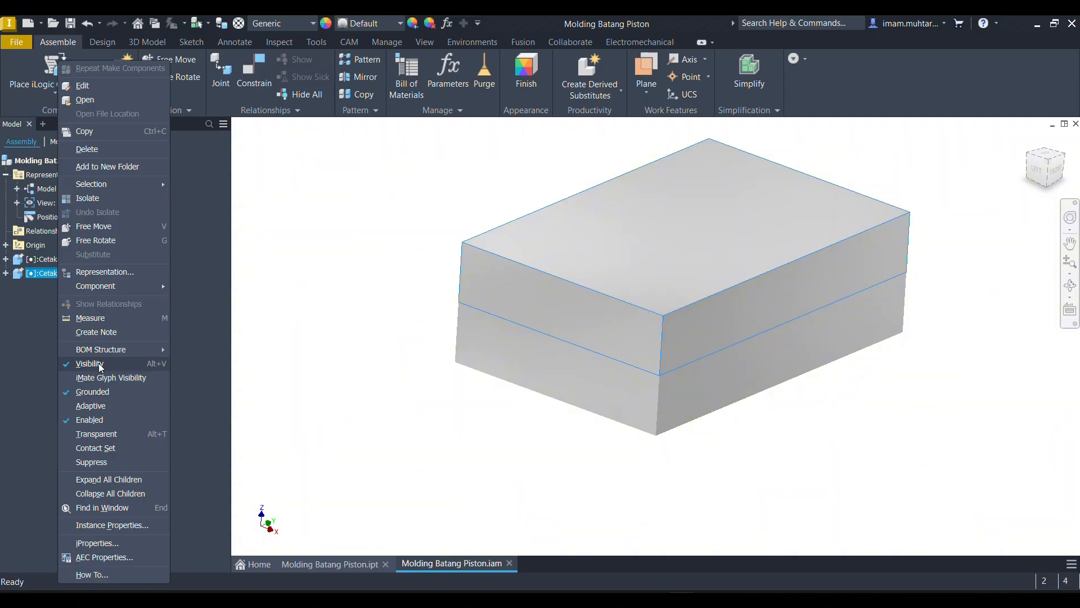
pyautogui.click(93, 392)
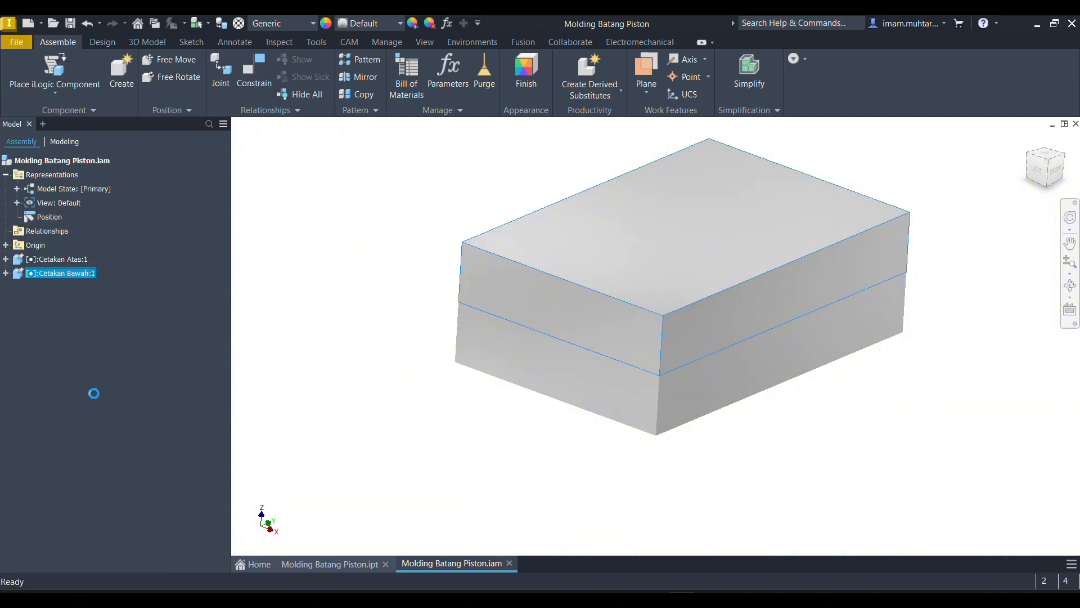
pyautogui.moveTo(593, 287); pyautogui.dragTo(338, 197)
pyautogui.keyDown('shift'); pyautogui.moveTo(459, 272); pyautogui.dragTo(563, 275, button='middle'); pyautogui.keyUp('shift')
pyautogui.scroll(-5, 619, 279)
pyautogui.scroll(5, 640, 341)
pyautogui.keyDown('shift'); pyautogui.moveTo(640, 341); pyautogui.dragTo(613, 320, button='middle'); pyautogui.keyUp('shift')
pyautogui.moveTo(564, 249); pyautogui.dragTo(794, 188)
pyautogui.moveTo(754, 256)
pyautogui.keyDown('shift'); pyautogui.mouseDown(button='middle')
pyautogui.moveTo(738, 285)
pyautogui.moveTo(752, 274)
pyautogui.mouseUp(button='middle'); pyautogui.keyUp('shift')
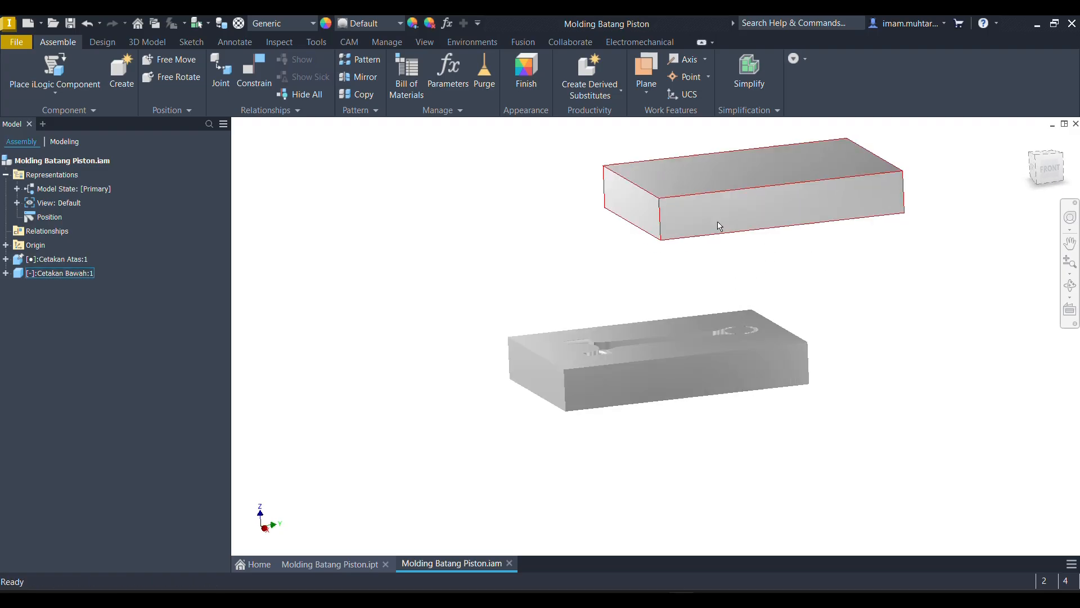
# - Apply a flush constraint with zero offset between the matching short end faces of the two mold halves
pyautogui.press('c')
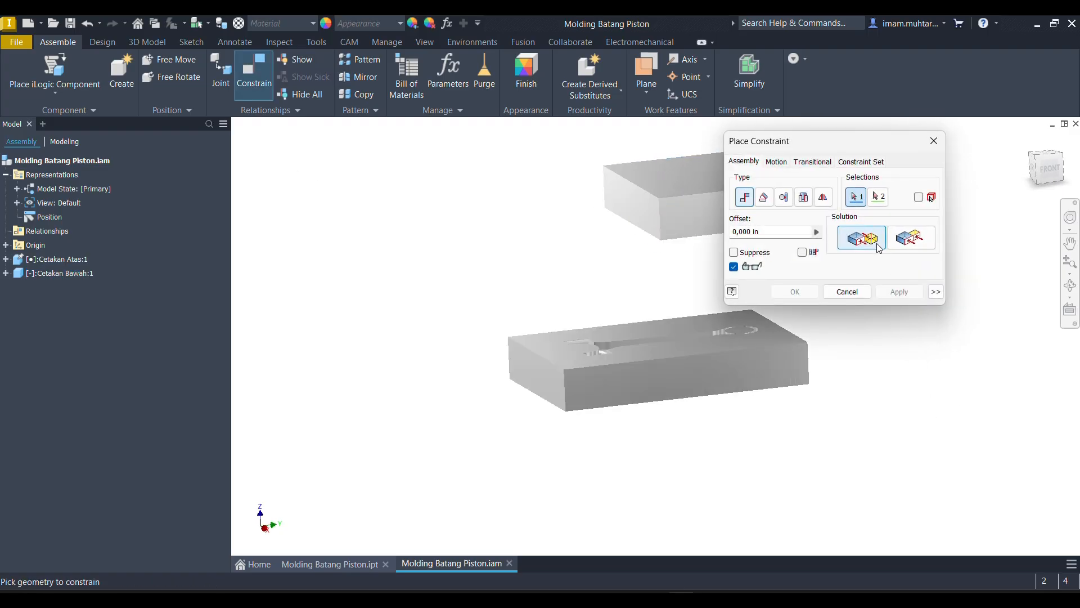
pyautogui.click(912, 238)
pyautogui.click(615, 217)
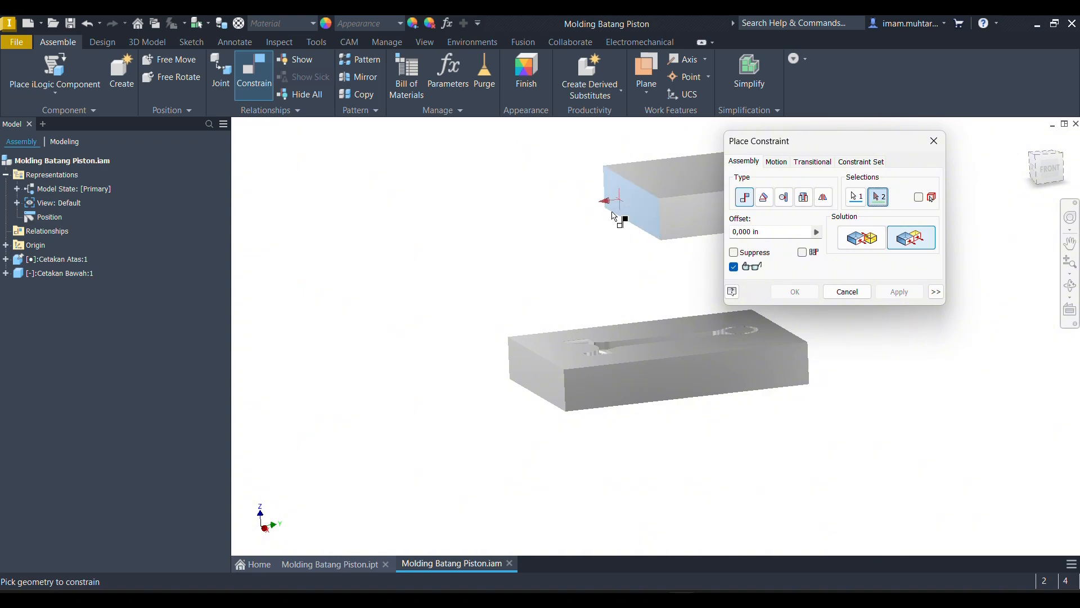
pyautogui.click(515, 374)
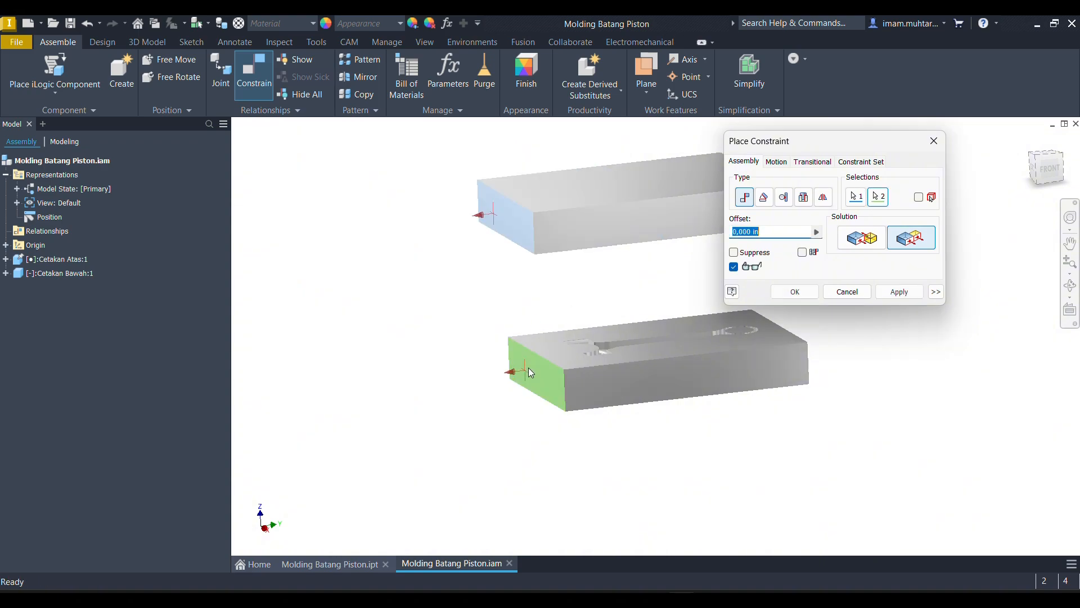
pyautogui.click(899, 291)
# - Apply a flush constraint with zero offset between the matching long side faces of the two mold halves
pyautogui.click(643, 225)
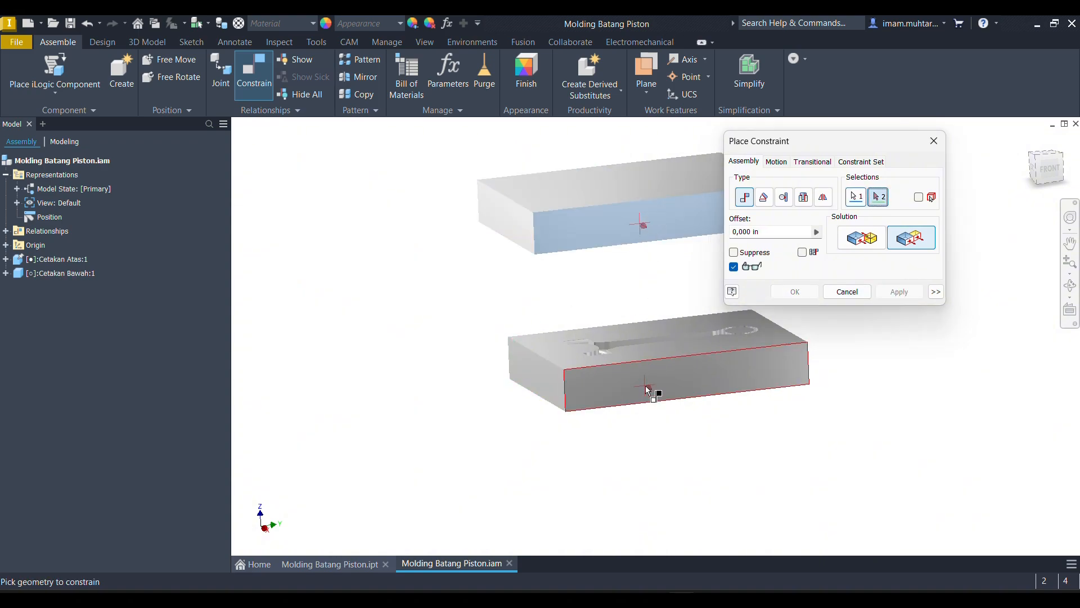
pyautogui.click(648, 390)
pyautogui.click(901, 293)
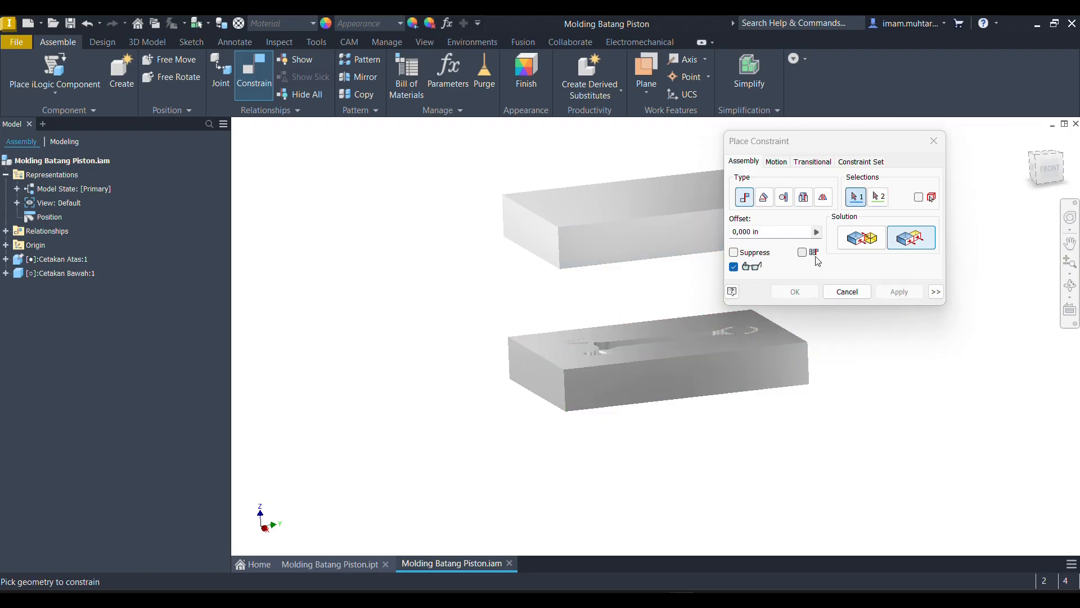
# - Mate the two cavity faces with zero offset to close the mold halves together
pyautogui.click(875, 242)
pyautogui.keyDown('shift'); pyautogui.moveTo(625, 328); pyautogui.dragTo(583, 281, button='middle'); pyautogui.keyUp('shift')
pyautogui.click(557, 346)
pyautogui.click(546, 246)
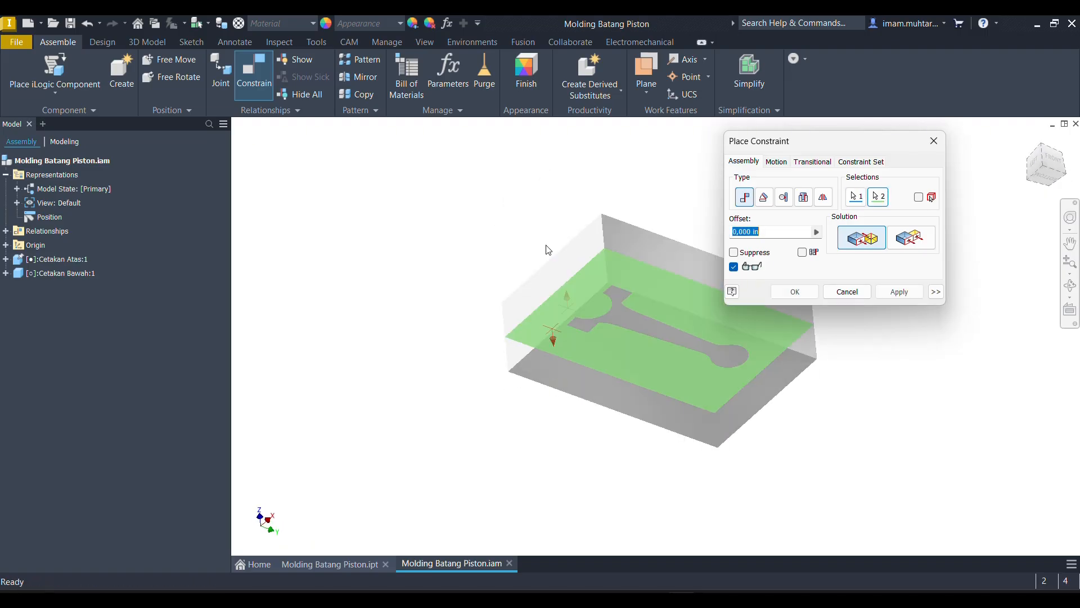
pyautogui.click(795, 291)
pyautogui.keyDown('shift'); pyautogui.moveTo(787, 292); pyautogui.dragTo(704, 309, button='middle'); pyautogui.keyUp('shift')
# - Set up a drive of the Mate:1 constraint ending at 25 in, with 10 Start/End/Start repetitions
pyautogui.click(5, 273)
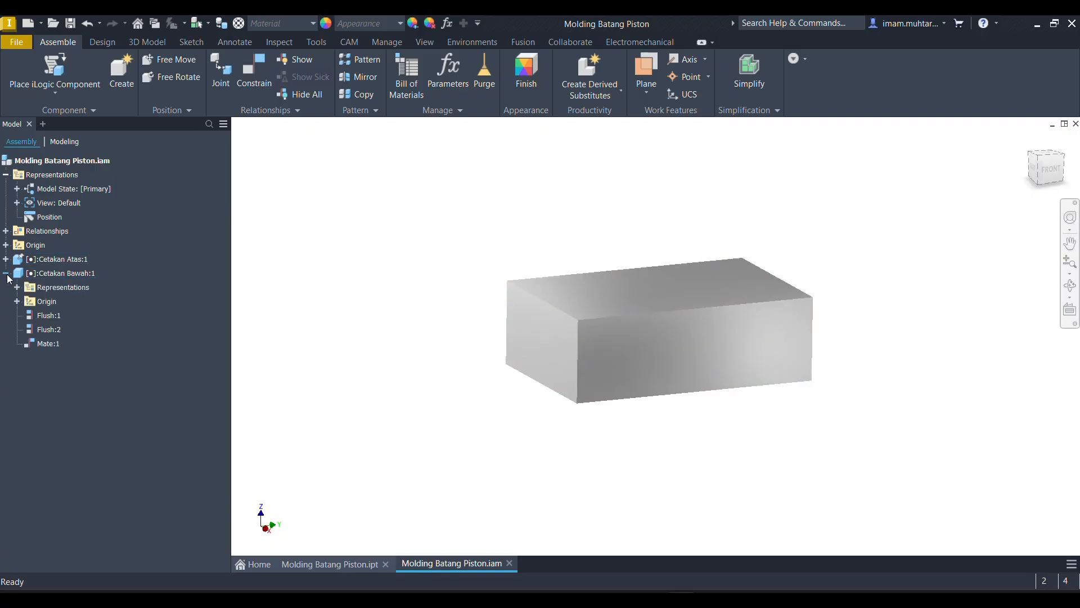
pyautogui.click(41, 345)
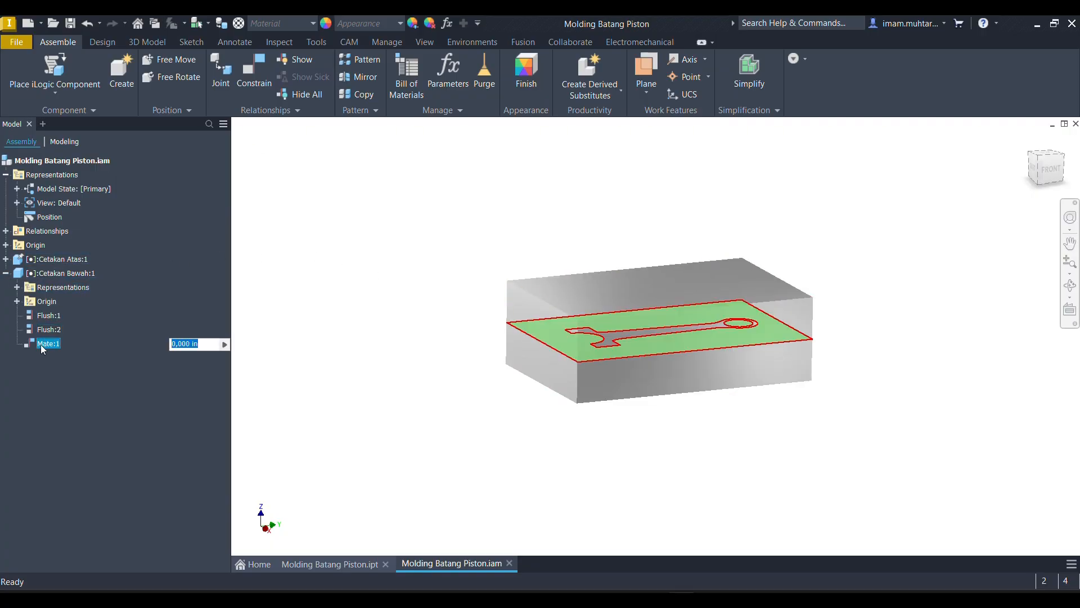
pyautogui.rightClick(43, 350)
pyautogui.click(72, 437)
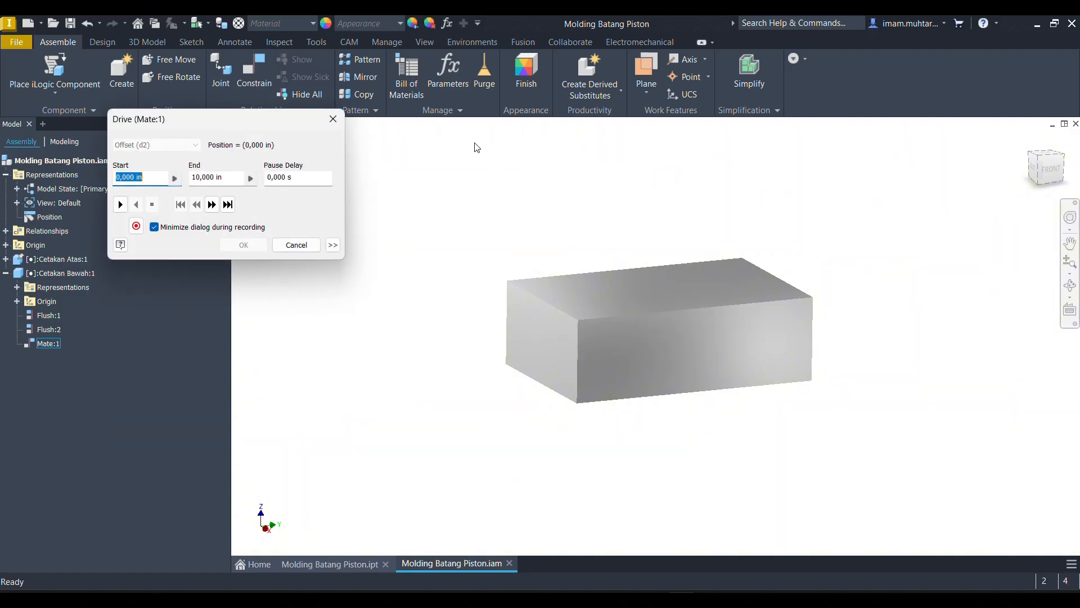
pyautogui.click(334, 245)
pyautogui.press('Tab')
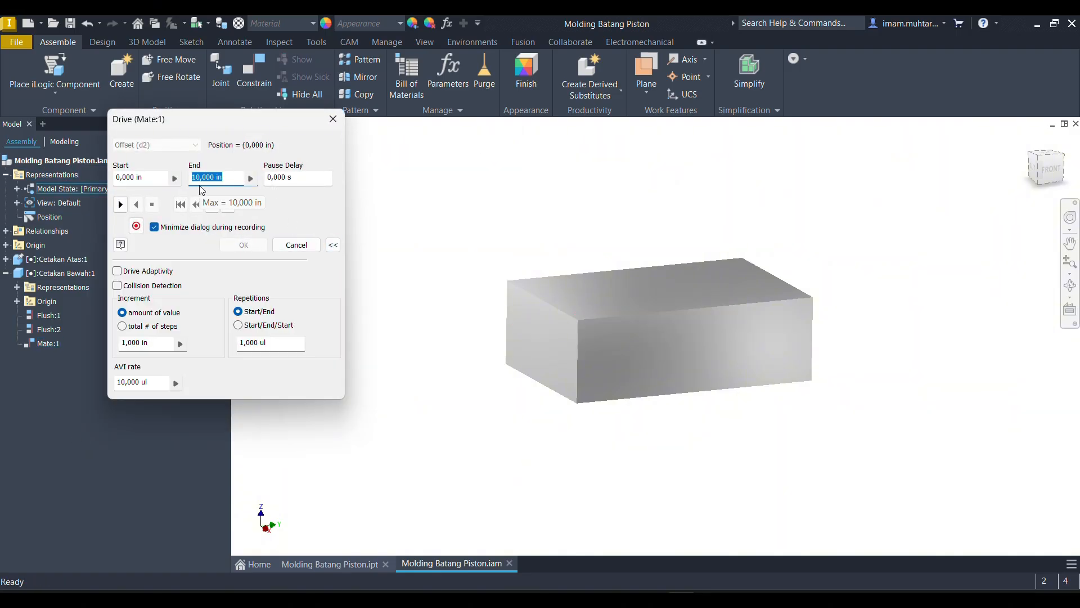
pyautogui.write('25')
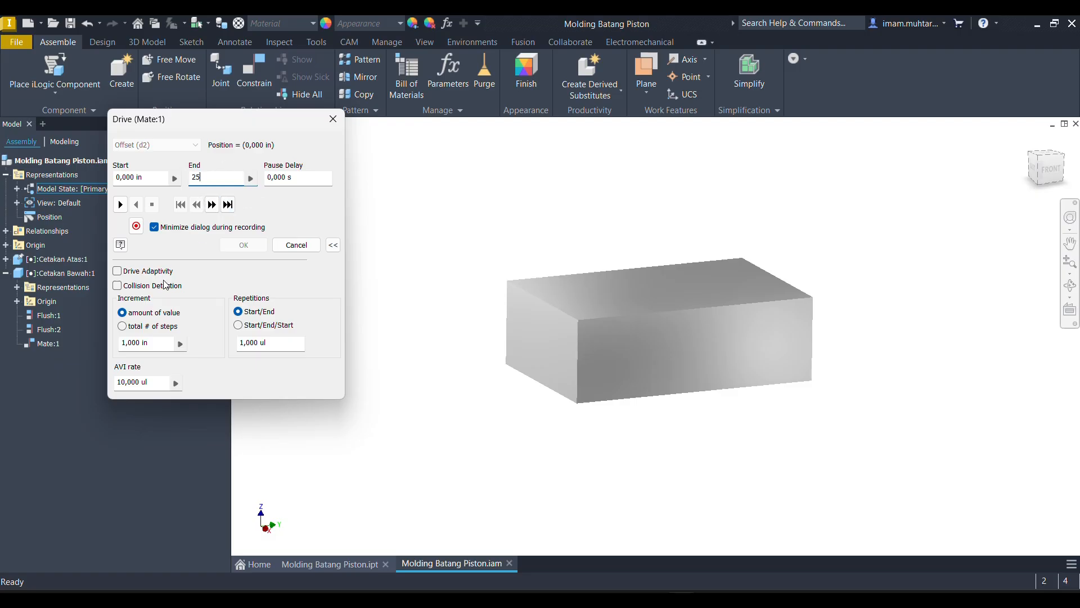
pyautogui.doubleClick(267, 344)
pyautogui.write('10')
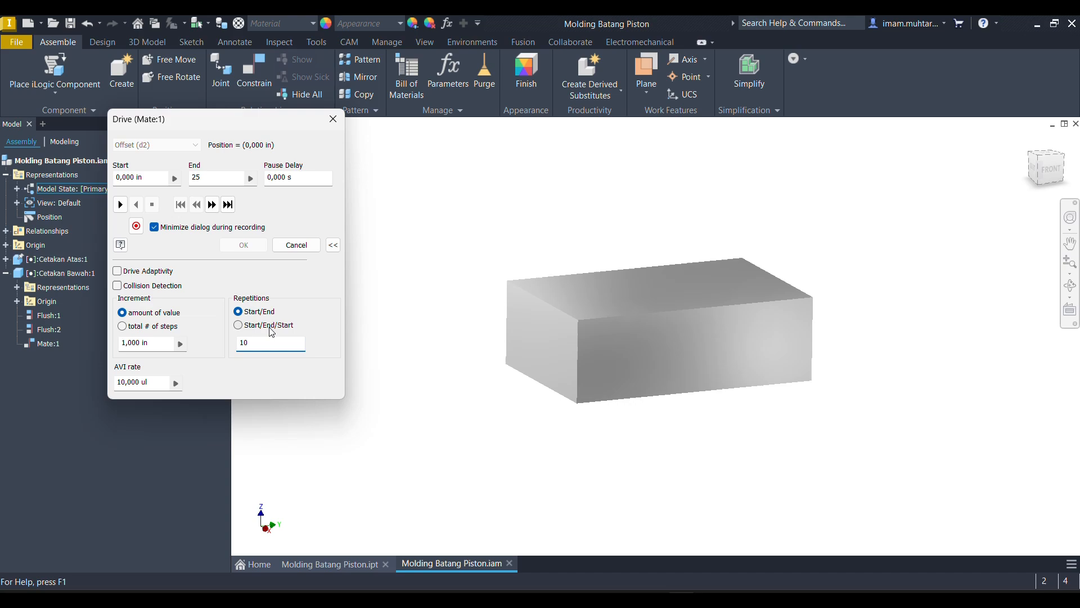
pyautogui.click(272, 330)
# - Play the Mate:1 drive forward and watch the mold opening and closing
pyautogui.click(121, 205)
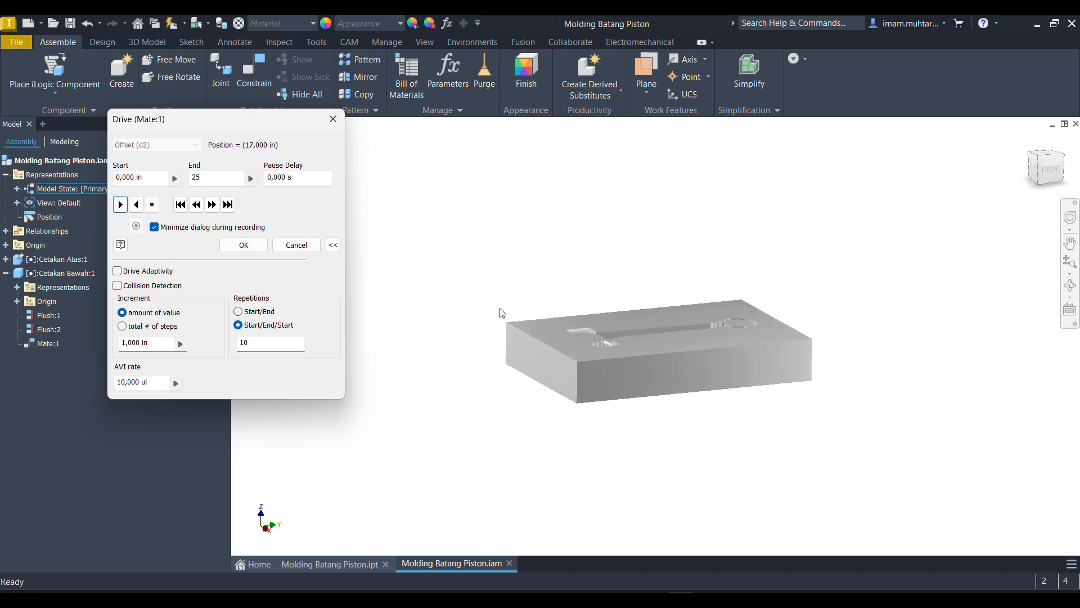
pyautogui.scroll(-5, 565, 378)
pyautogui.scroll(3, 552, 347)
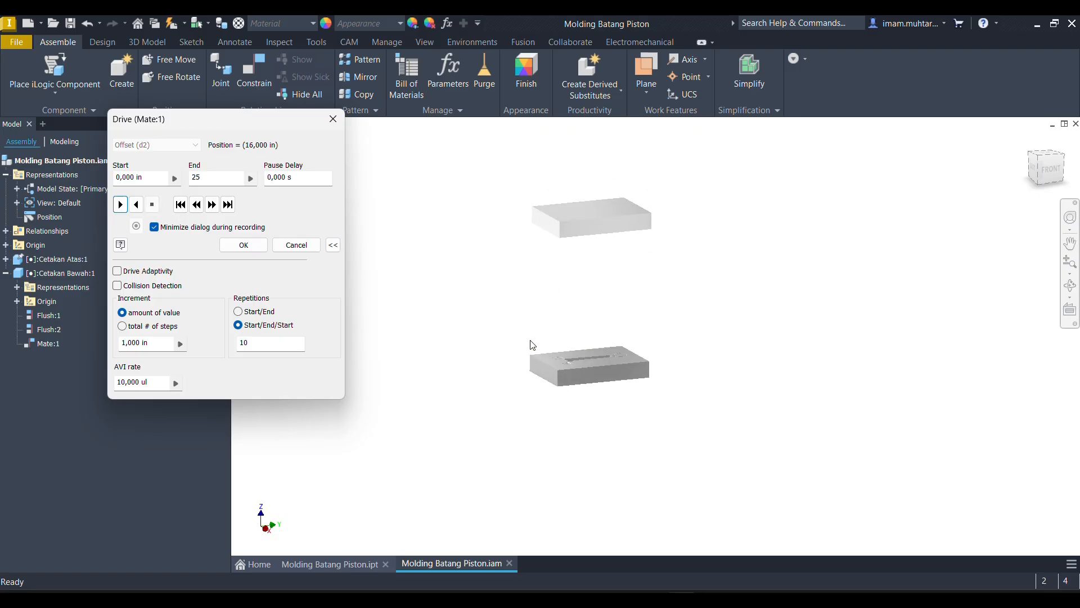
pyautogui.keyDown('shift'); pyautogui.moveTo(510, 340); pyautogui.dragTo(503, 354, button='middle'); pyautogui.keyUp('shift')
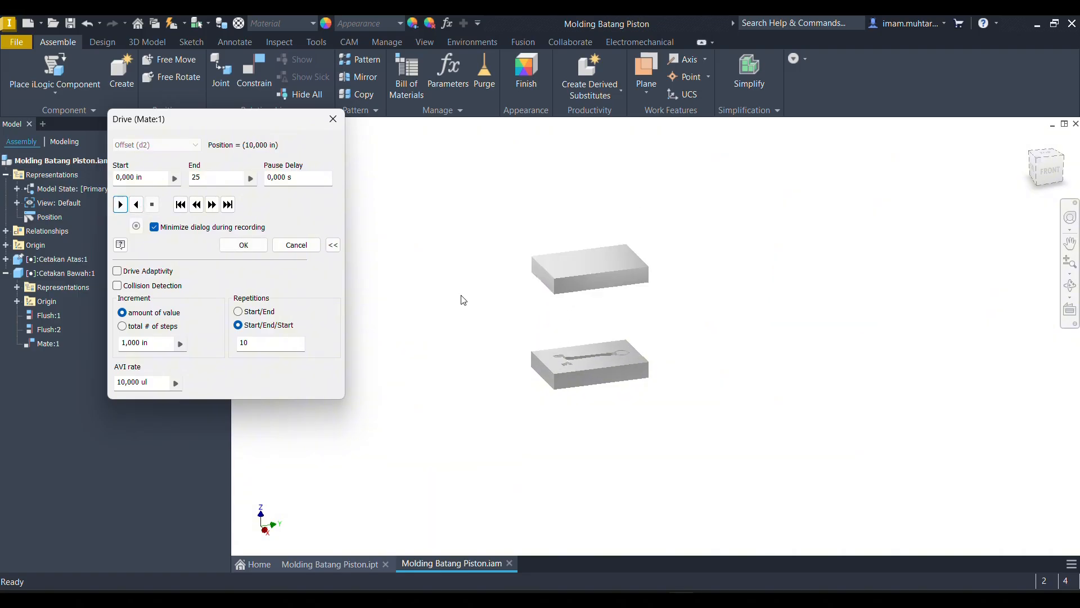
# - Set the drive increment to 0.5 in with 5 repetitions and play the mold motion forward
pyautogui.moveTo(154, 348); pyautogui.dragTo(78, 359)
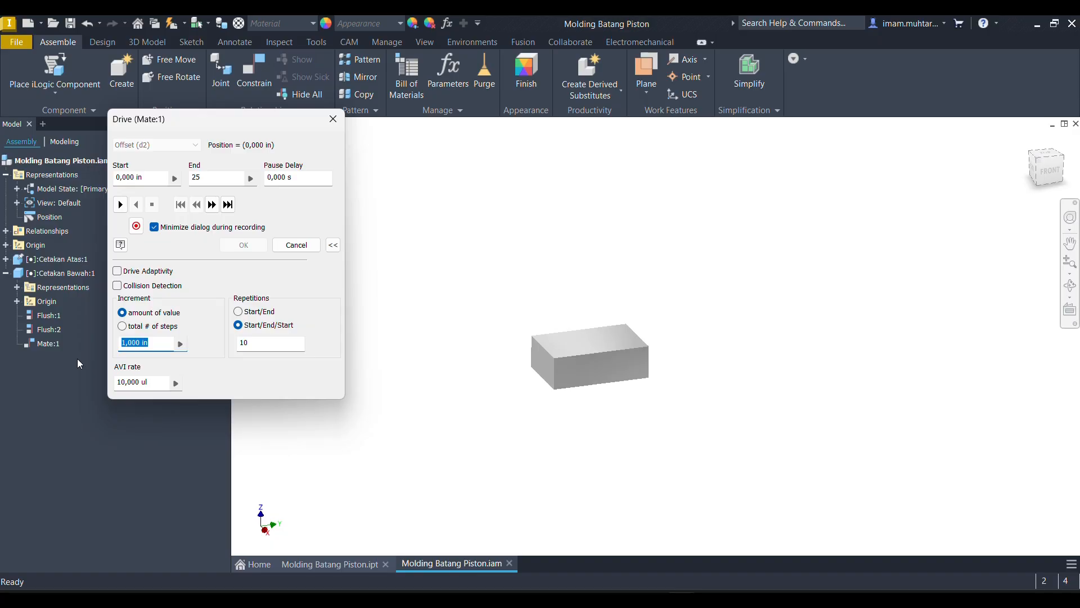
pyautogui.write('0.5')
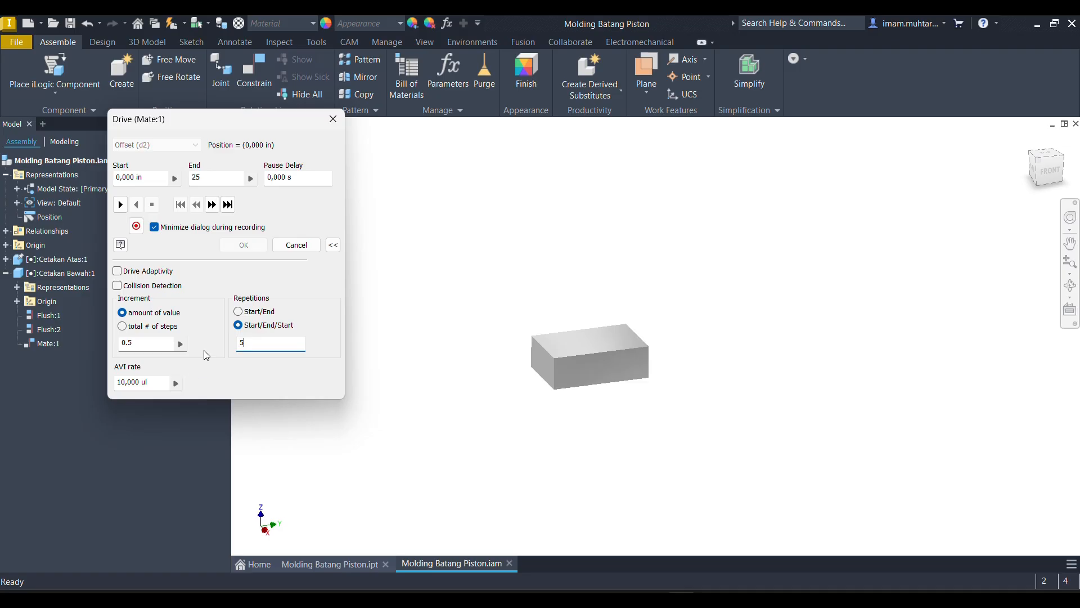
pyautogui.click(122, 204)
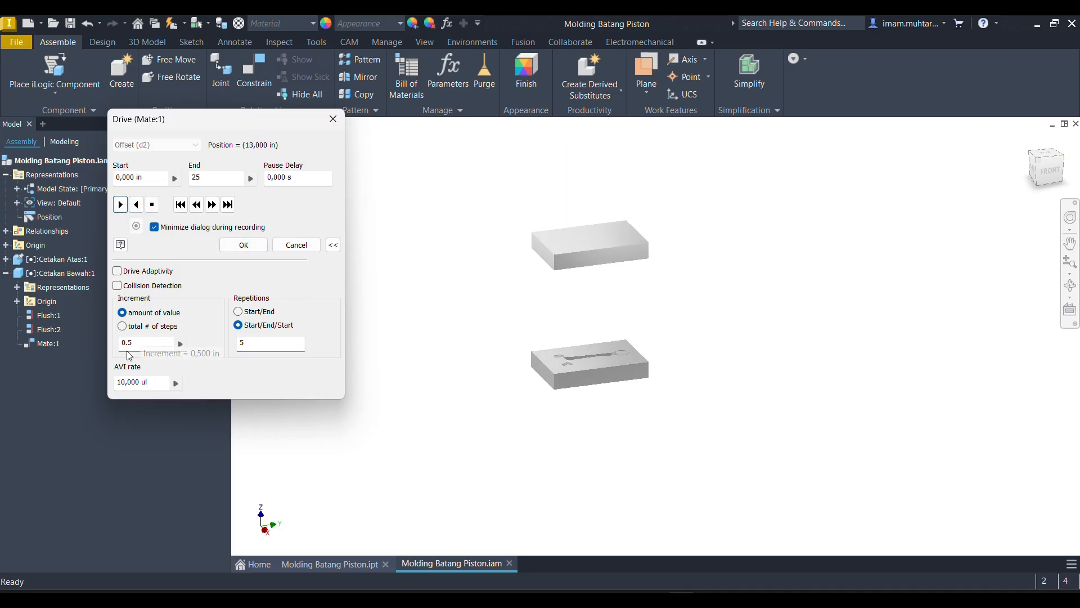
# - Reduce the drive increment to 0.1 in and play the mold motion in reverse
pyautogui.click(173, 341)
pyautogui.press('BackSpace')
pyautogui.write('1')
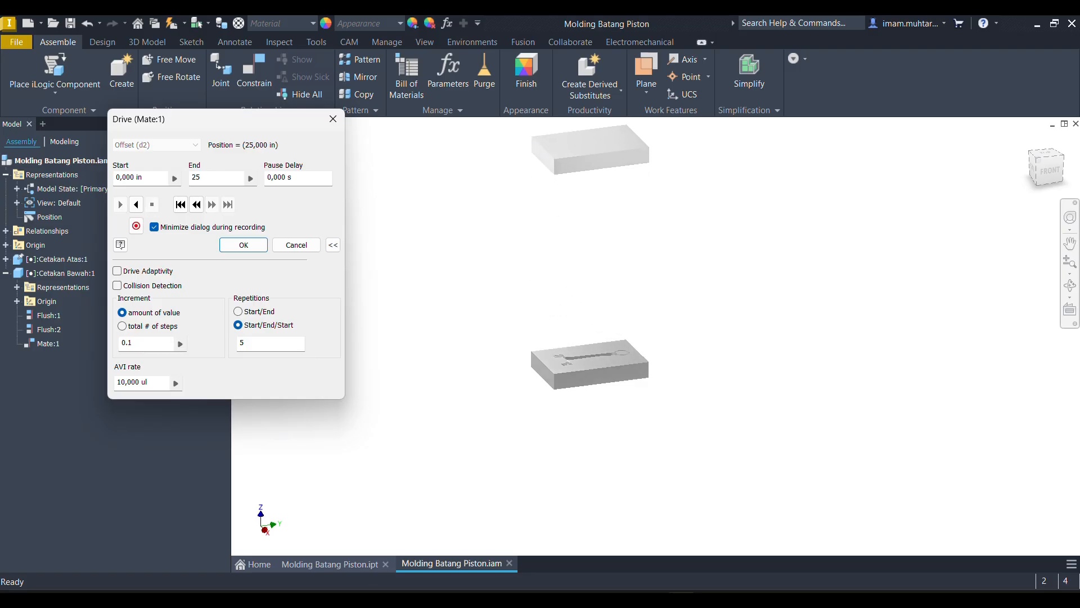
pyautogui.click(136, 205)
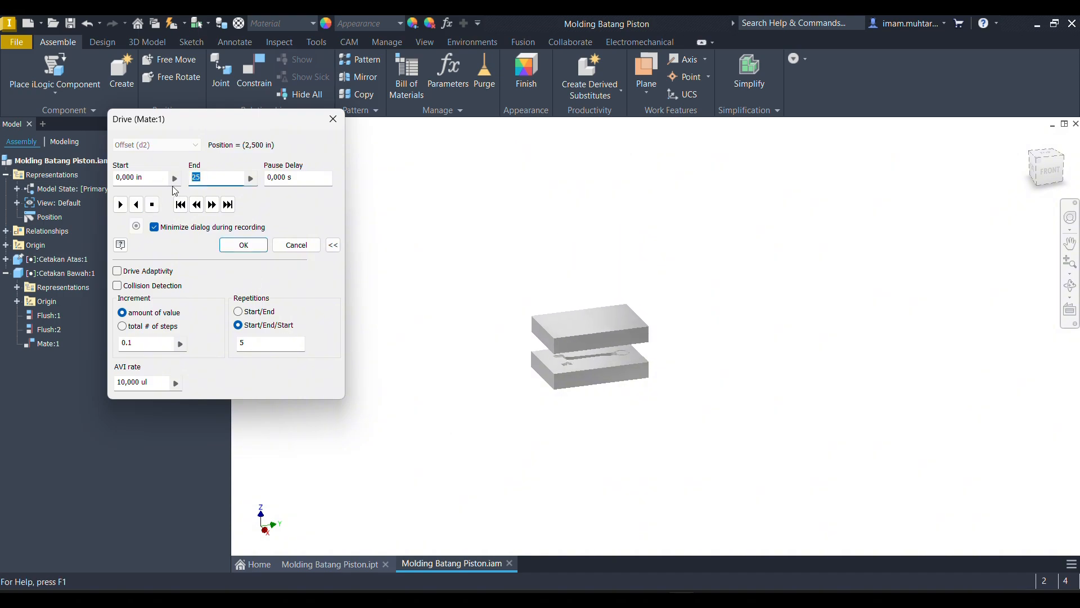
# - Set the drive end value to 10 in, watch the mold motion up close, and close the Drive settings
pyautogui.press('BackSpace')
pyautogui.press('BackSpace')
pyautogui.write('10')
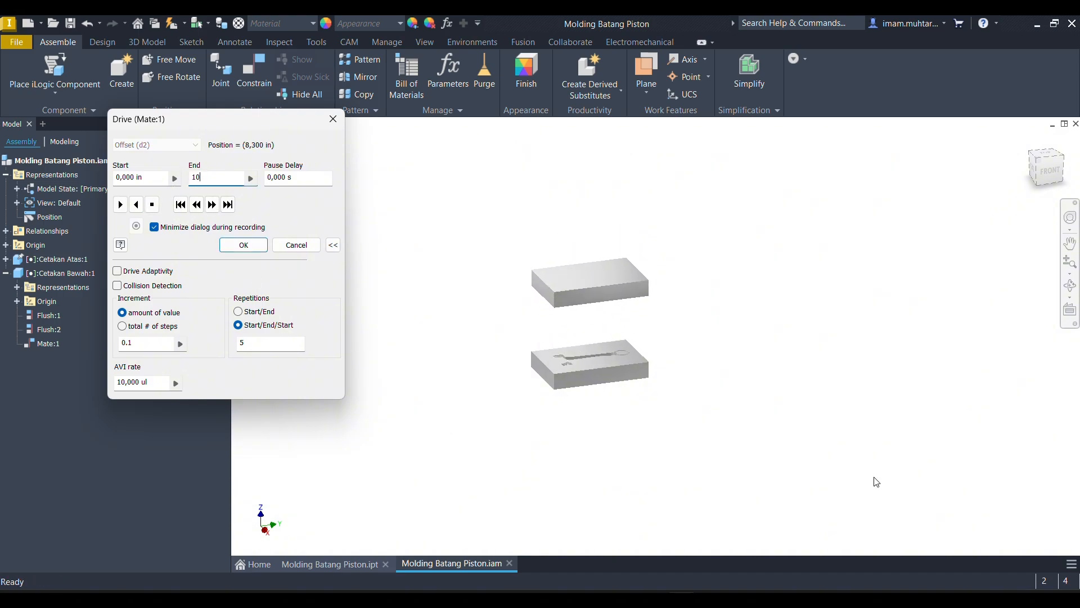
pyautogui.keyDown('shift'); pyautogui.moveTo(601, 366); pyautogui.dragTo(597, 340, button='middle'); pyautogui.keyUp('shift')
pyautogui.scroll(5, 597, 340)
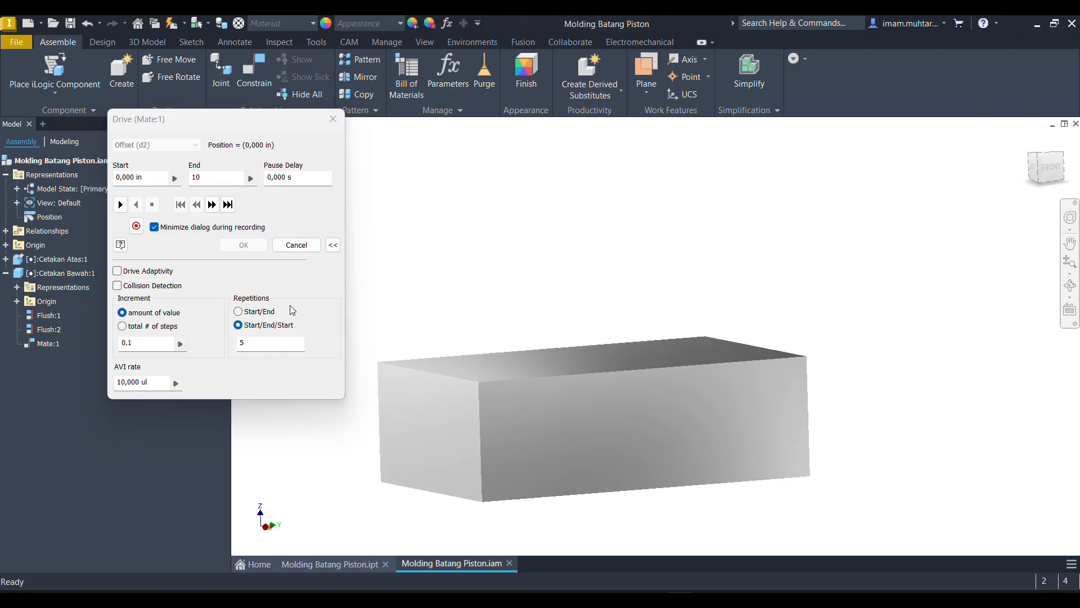
pyautogui.click(333, 119)
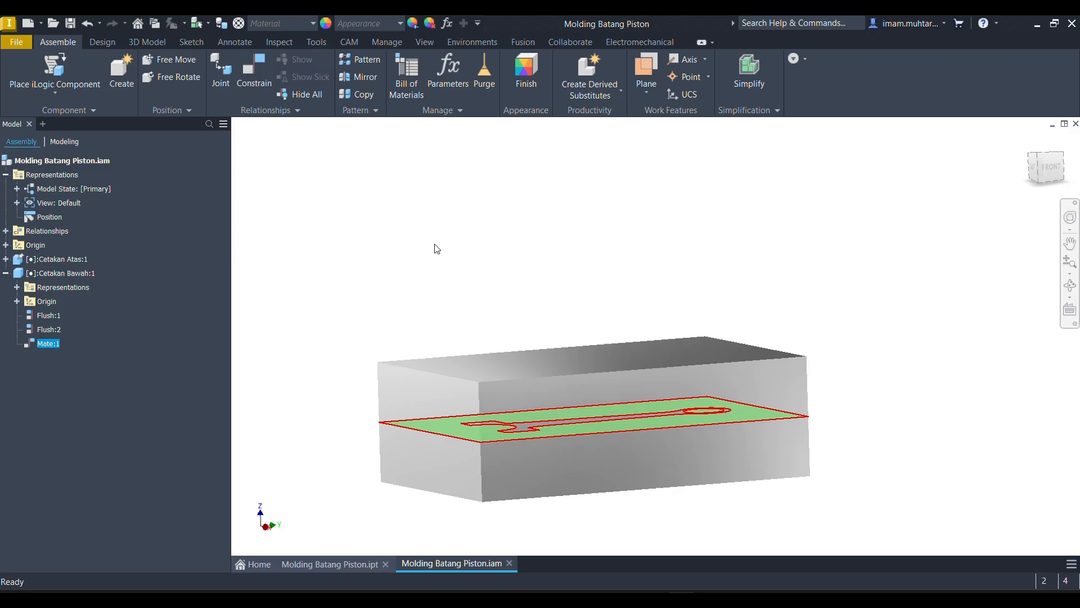
# - Return to the Home view, edit Cetakan Bawah in place, and start a 2D sketch on its large outer top face
pyautogui.click(771, 310)
pyautogui.moveTo(817, 349)
pyautogui.keyDown('shift'); pyautogui.mouseDown(button='middle')
pyautogui.moveTo(731, 422)
pyautogui.moveTo(755, 390)
pyautogui.moveTo(665, 374)
pyautogui.moveTo(717, 427)
pyautogui.moveTo(754, 383)
pyautogui.mouseUp(button='middle'); pyautogui.keyUp('shift')
pyautogui.click(1029, 141)
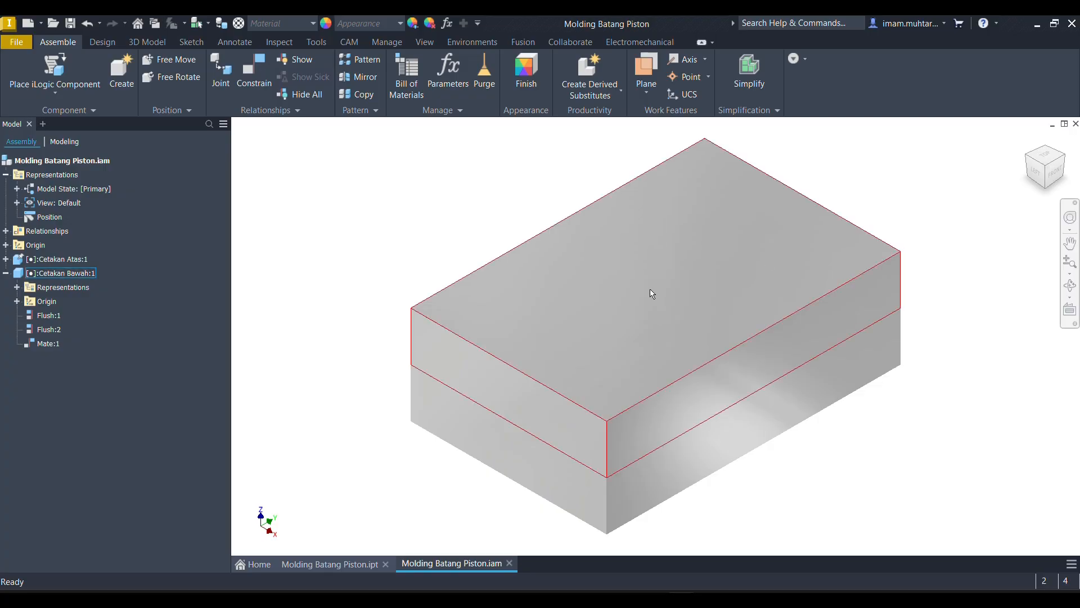
pyautogui.click(657, 264)
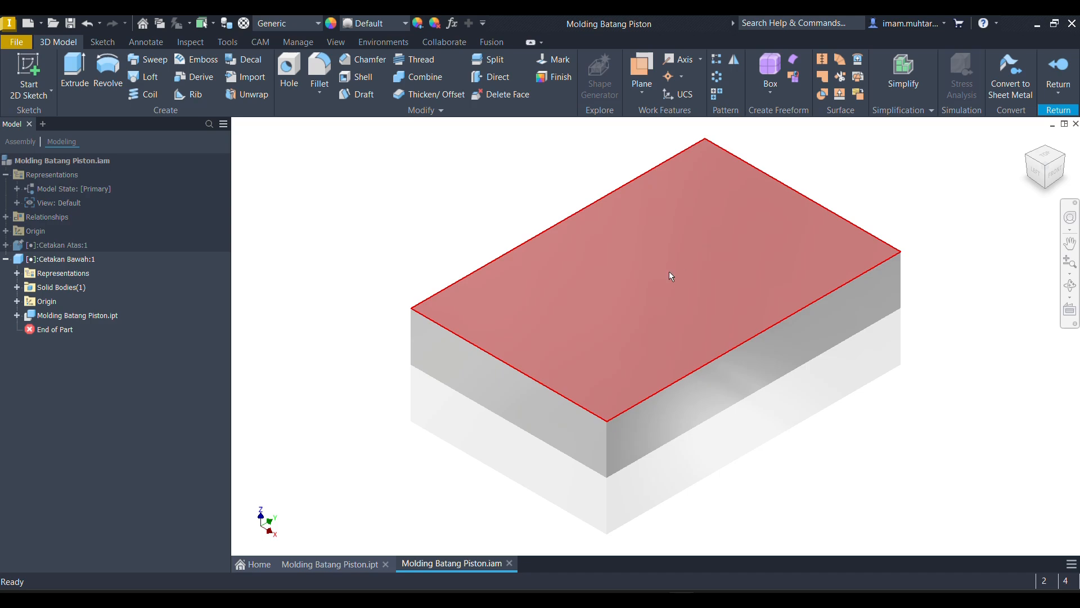
pyautogui.click(669, 271)
pyautogui.click(688, 265)
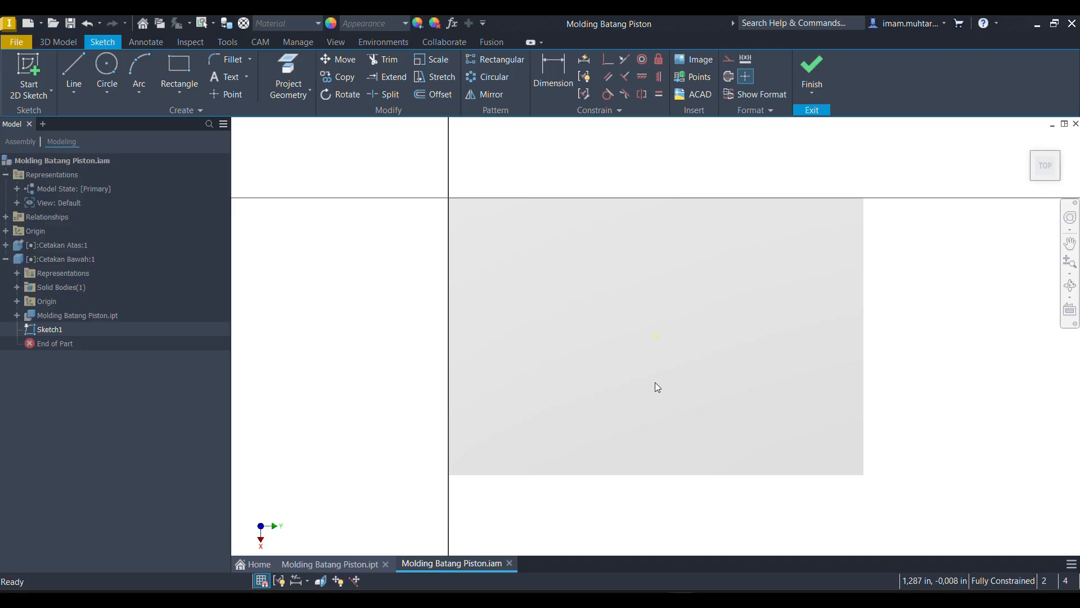
# - Examine the connecting rod cavity inside Cetakan Bawah from several angles, including the big end, shank and small end
pyautogui.moveTo(657, 387)
pyautogui.keyDown('shift'); pyautogui.mouseDown(button='middle')
pyautogui.moveTo(704, 242)
pyautogui.moveTo(672, 228)
pyautogui.moveTo(668, 275)
pyautogui.moveTo(692, 254)
pyautogui.moveTo(672, 293)
pyautogui.mouseUp(button='middle'); pyautogui.keyUp('shift')
pyautogui.scroll(3, 651, 332)
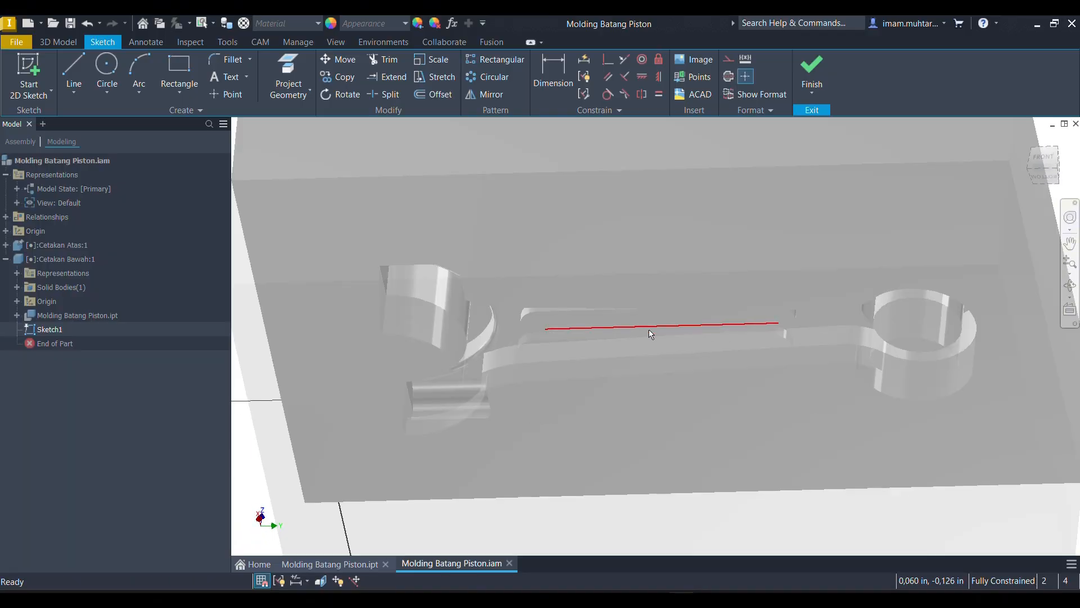
pyautogui.moveTo(651, 334)
pyautogui.keyDown('shift'); pyautogui.mouseDown(button='middle')
pyautogui.moveTo(630, 311)
pyautogui.moveTo(655, 282)
pyautogui.moveTo(648, 273)
pyautogui.moveTo(639, 287)
pyautogui.moveTo(668, 265)
pyautogui.moveTo(640, 266)
pyautogui.moveTo(670, 302)
pyautogui.moveTo(675, 292)
pyautogui.moveTo(644, 318)
pyautogui.moveTo(661, 299)
pyautogui.moveTo(644, 273)
pyautogui.moveTo(603, 251)
pyautogui.moveTo(584, 279)
pyautogui.moveTo(644, 277)
pyautogui.moveTo(582, 315)
pyautogui.moveTo(630, 282)
pyautogui.moveTo(590, 283)
pyautogui.mouseUp(button='middle'); pyautogui.keyUp('shift')
pyautogui.scroll(3, 644, 318)
pyautogui.keyDown('shift'); pyautogui.moveTo(549, 377); pyautogui.dragTo(519, 330, button='middle'); pyautogui.keyUp('shift')
pyautogui.scroll(-5, 586, 253)
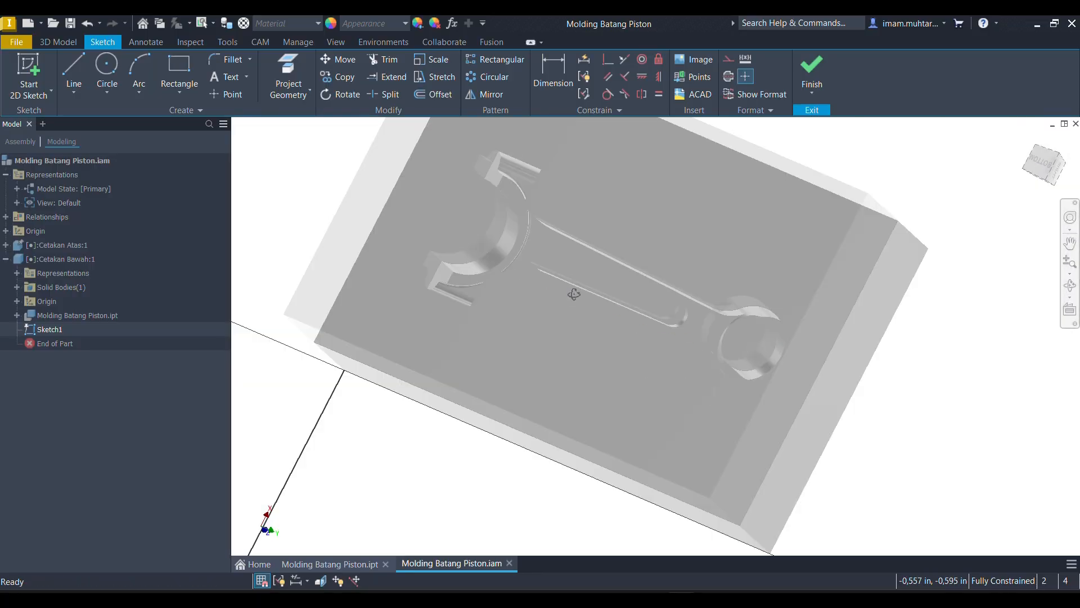
pyautogui.keyDown('shift'); pyautogui.moveTo(574, 294); pyautogui.dragTo(563, 273, button='middle'); pyautogui.keyUp('shift')
pyautogui.scroll(4, 580, 272)
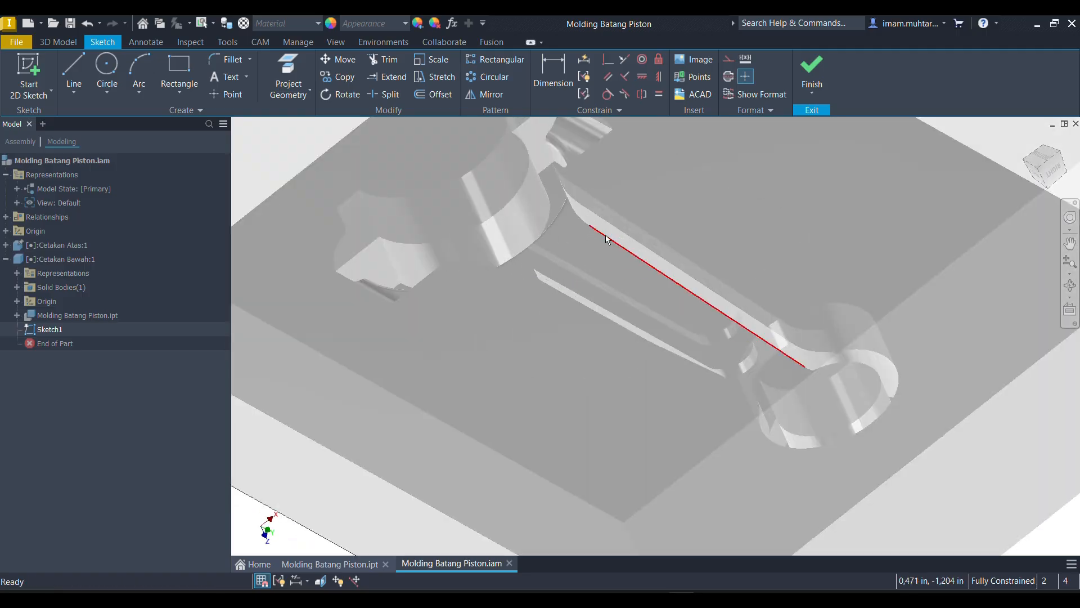
pyautogui.scroll(2, 608, 240)
pyautogui.scroll(-4, 542, 222)
pyautogui.keyDown('shift'); pyautogui.moveTo(544, 237); pyautogui.dragTo(574, 244, button='middle'); pyautogui.keyUp('shift')
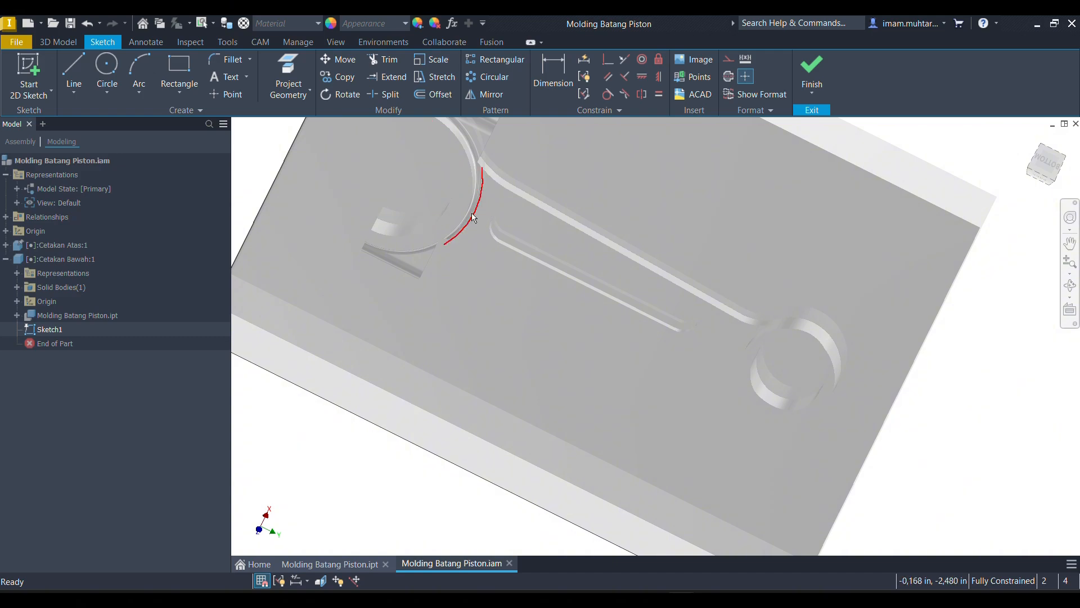
pyautogui.scroll(3, 503, 223)
pyautogui.keyDown('shift'); pyautogui.moveTo(523, 223); pyautogui.dragTo(531, 200, button='middle'); pyautogui.keyUp('shift')
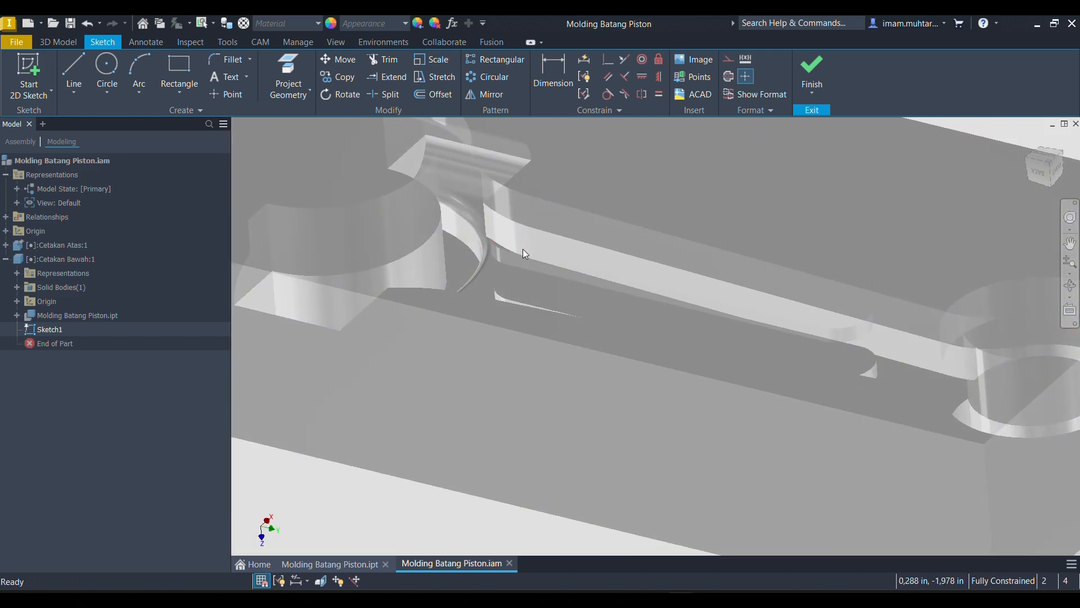
# - Project the curved end edge of the shank slot and the facing big-end arc into the sketch
pyautogui.keyDown('shift'); pyautogui.moveTo(528, 248); pyautogui.dragTo(471, 265, button='middle'); pyautogui.keyUp('shift')
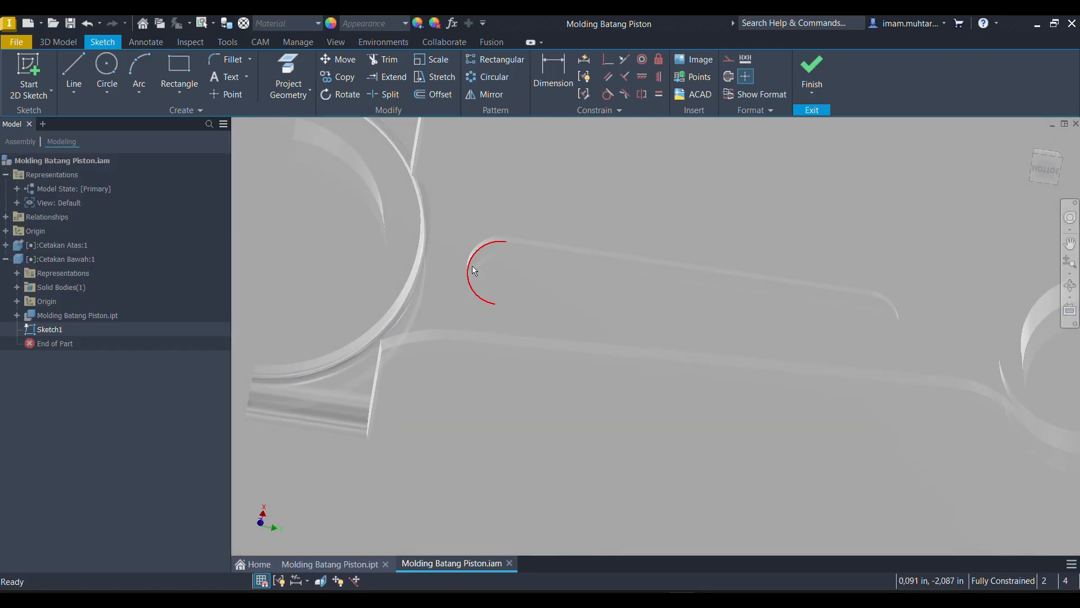
pyautogui.click(301, 74)
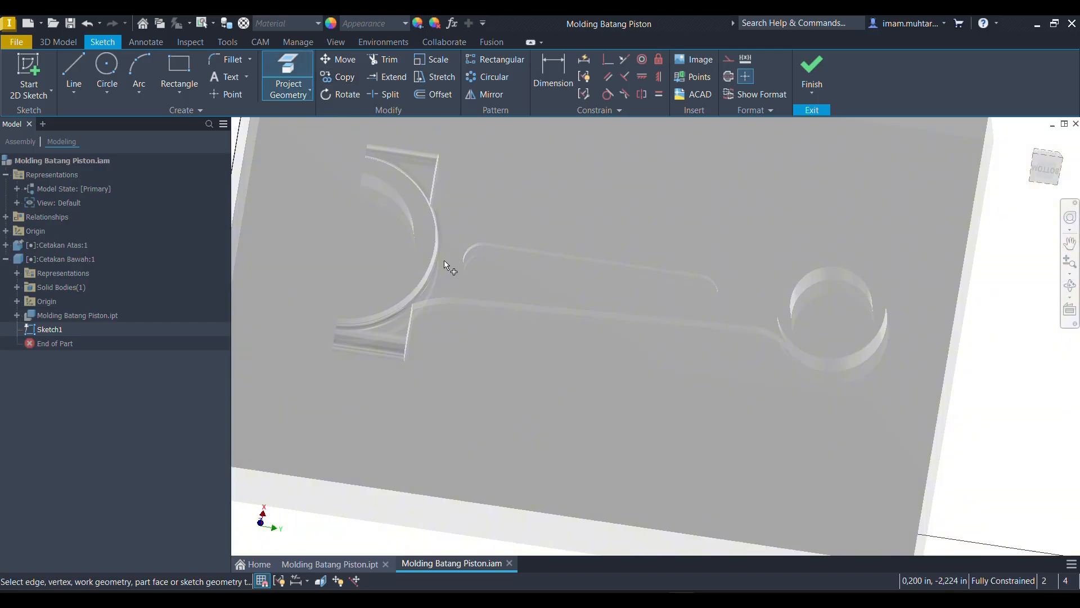
pyautogui.keyDown('shift'); pyautogui.moveTo(444, 260); pyautogui.dragTo(448, 254, button='middle'); pyautogui.keyUp('shift')
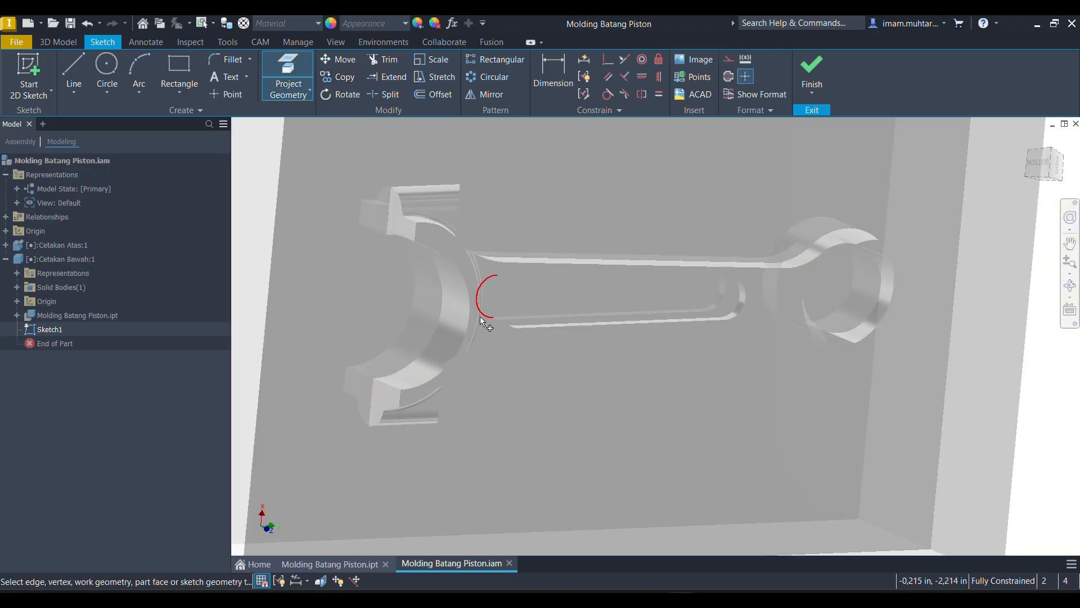
pyautogui.keyDown('shift'); pyautogui.moveTo(485, 320); pyautogui.dragTo(508, 317, button='middle'); pyautogui.keyUp('shift')
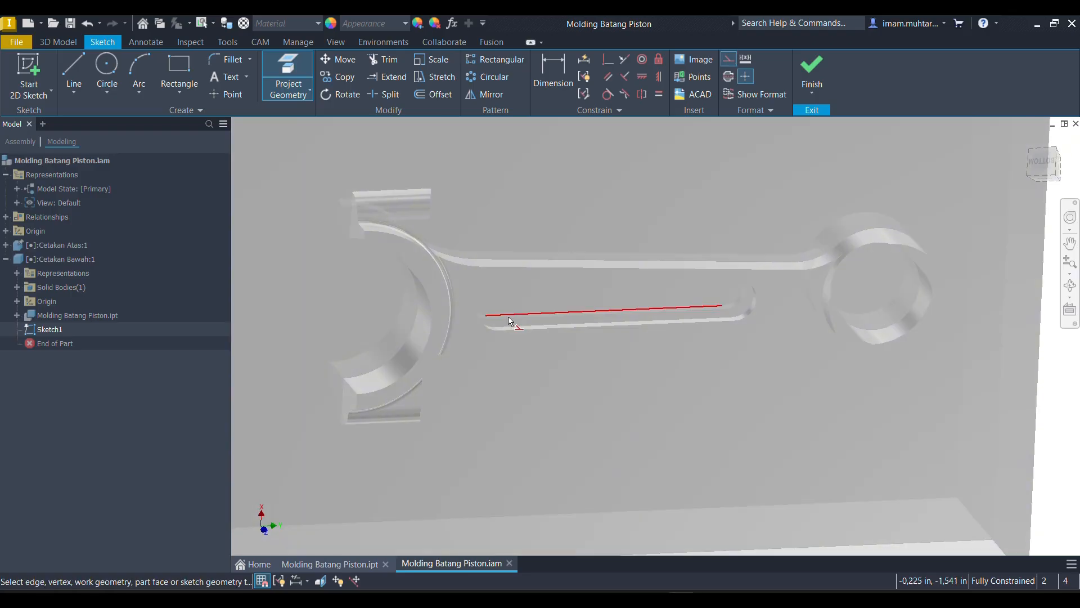
pyautogui.click(475, 311)
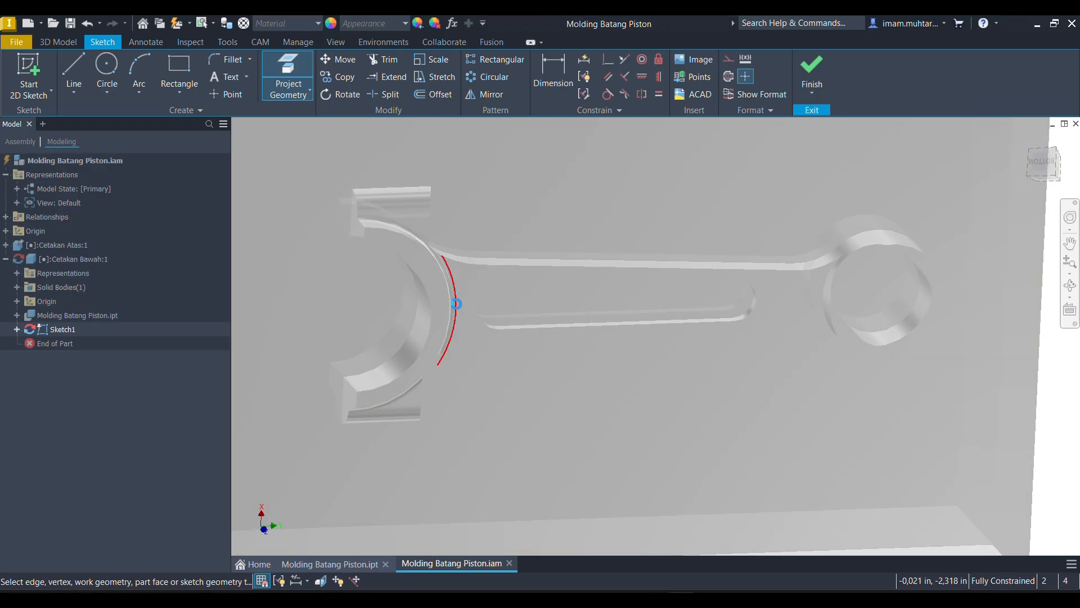
pyautogui.keyDown('shift'); pyautogui.moveTo(475, 312); pyautogui.dragTo(473, 369, button='middle'); pyautogui.keyUp('shift')
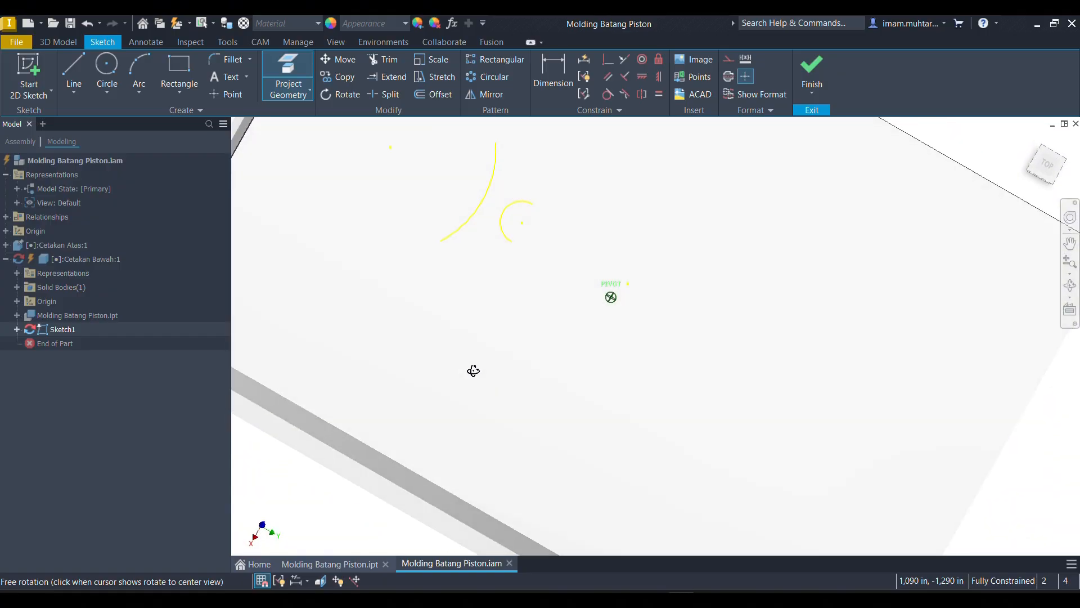
# - From the top view, sketch a circle about 0.2 in in diameter between the two projected arcs
pyautogui.click(1046, 165)
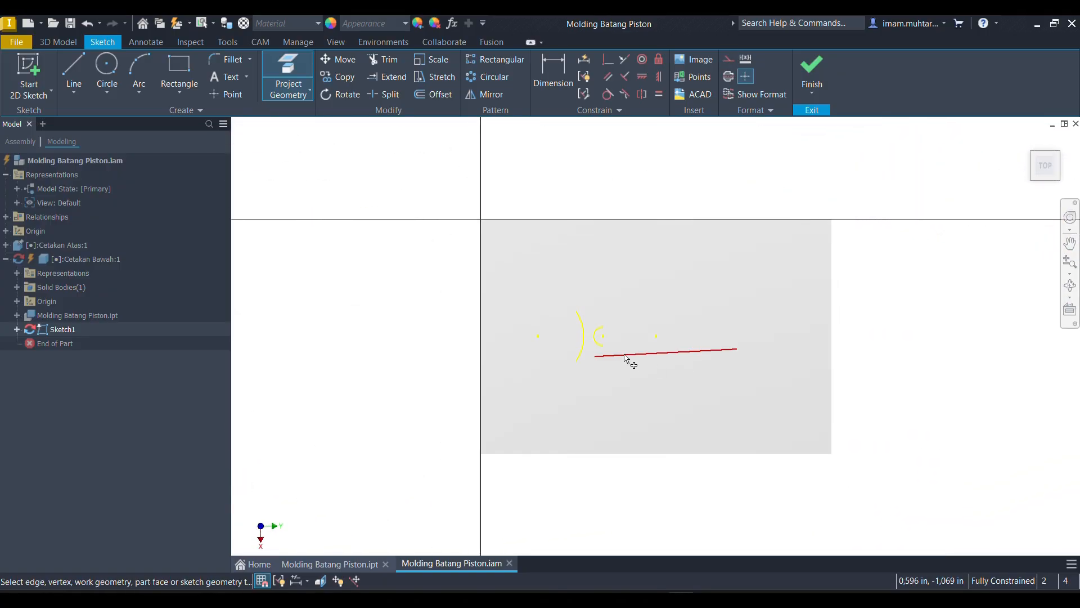
pyautogui.scroll(-5, 582, 337)
pyautogui.scroll(3, 610, 353)
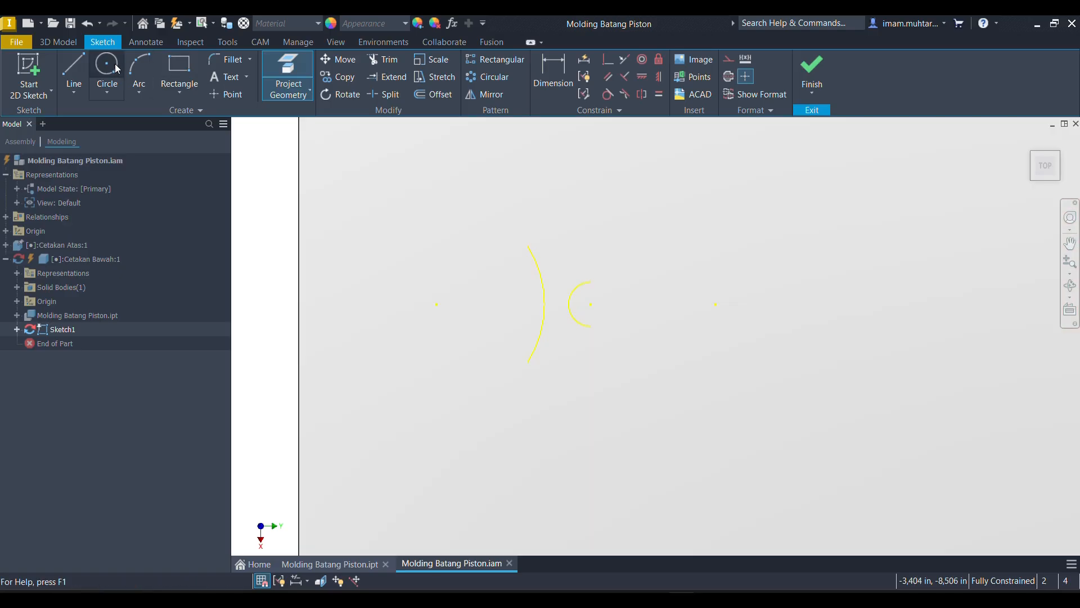
pyautogui.click(107, 67)
pyautogui.scroll(5, 559, 301)
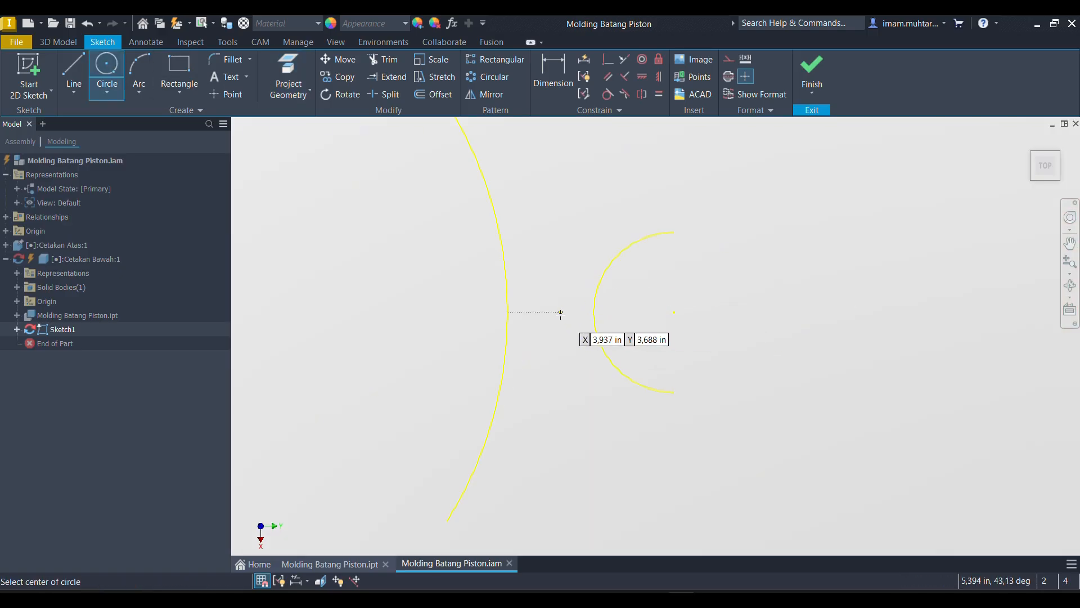
pyautogui.click(556, 312)
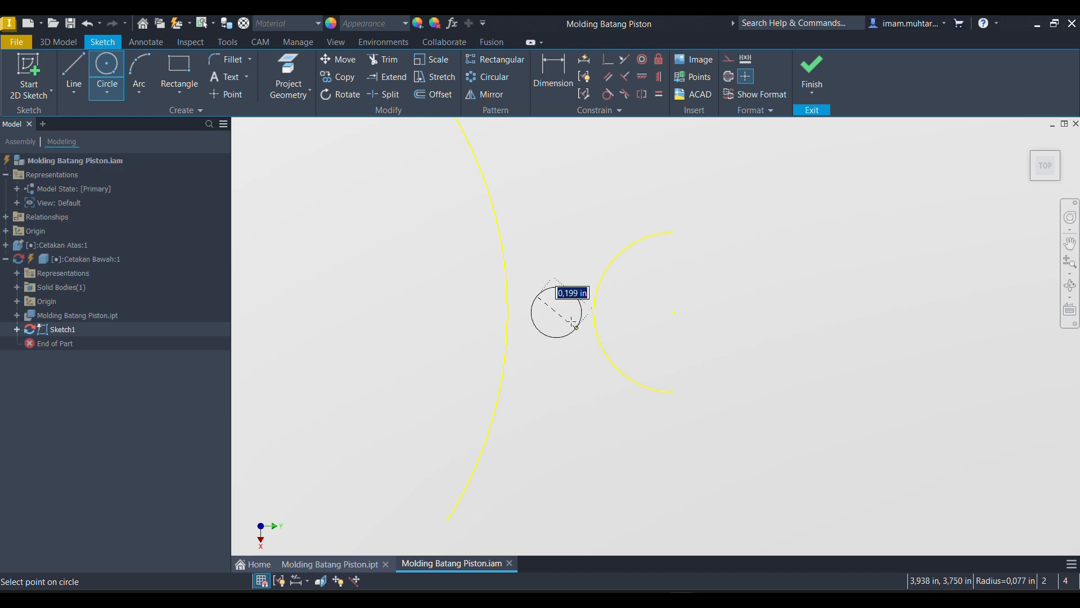
pyautogui.click(576, 327)
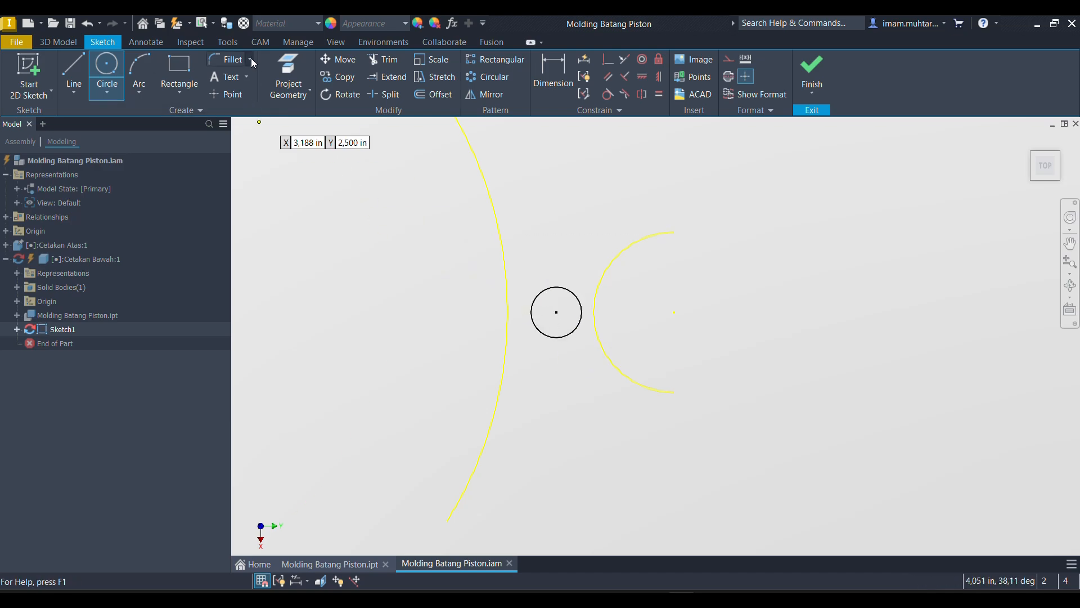
# - Change the length unit of the Cetakan Bawah document from inch to millimeter
pyautogui.click(237, 48)
pyautogui.click(261, 76)
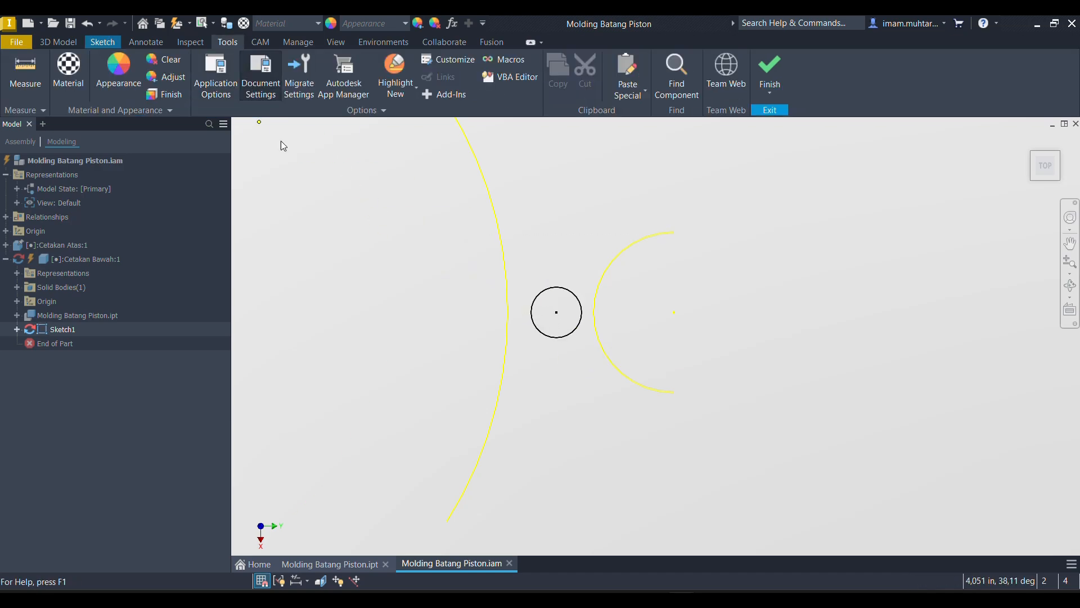
pyautogui.click(399, 125)
pyautogui.click(400, 173)
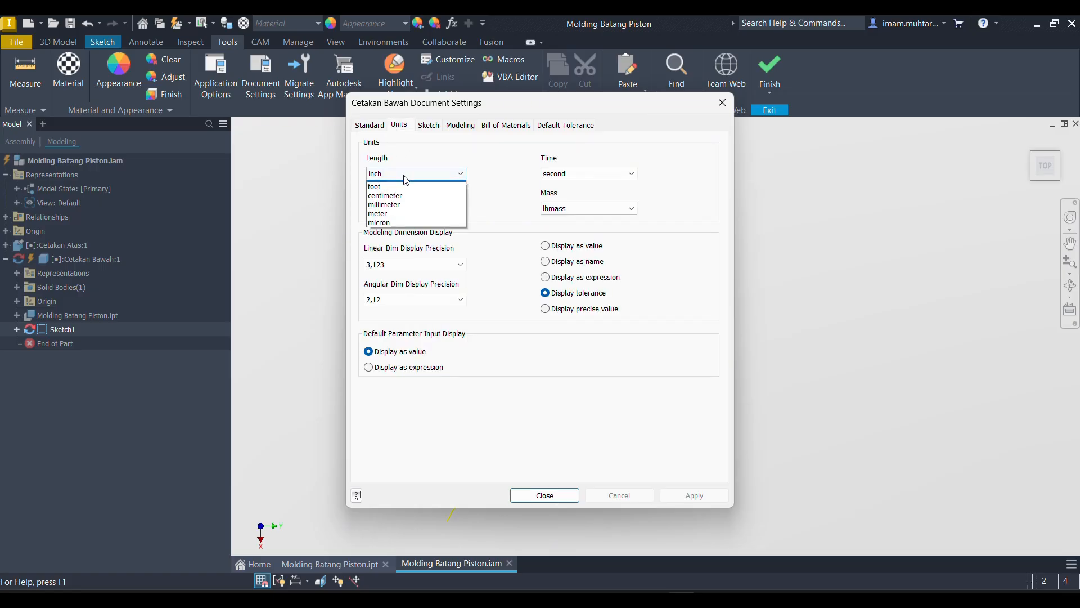
pyautogui.click(400, 213)
pyautogui.click(545, 495)
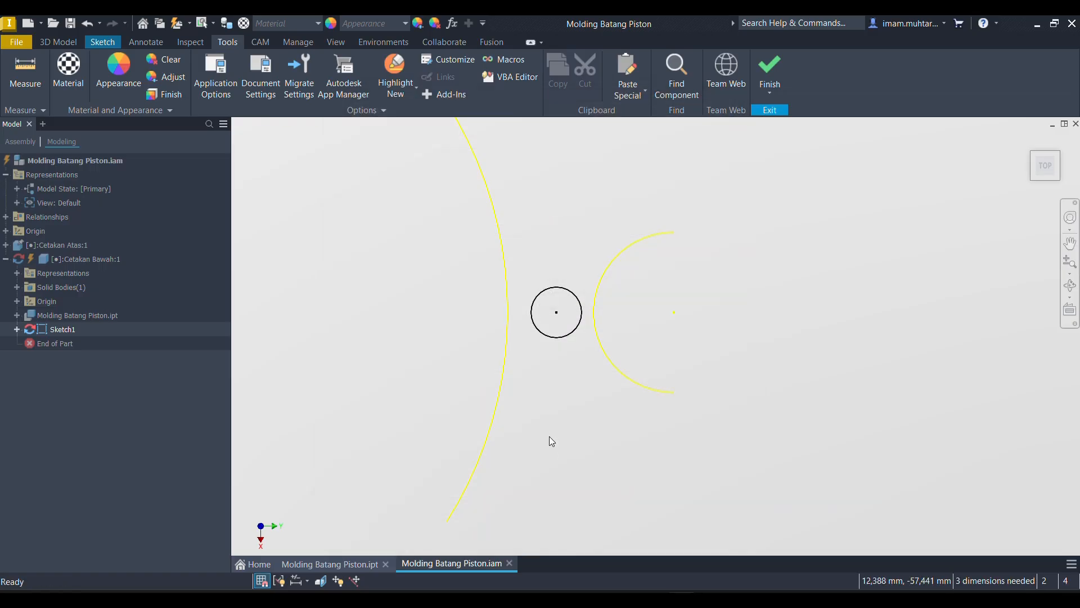
# - Constrain the circle tangent to both the big-end arc and the slot-end arc
pyautogui.click(89, 44)
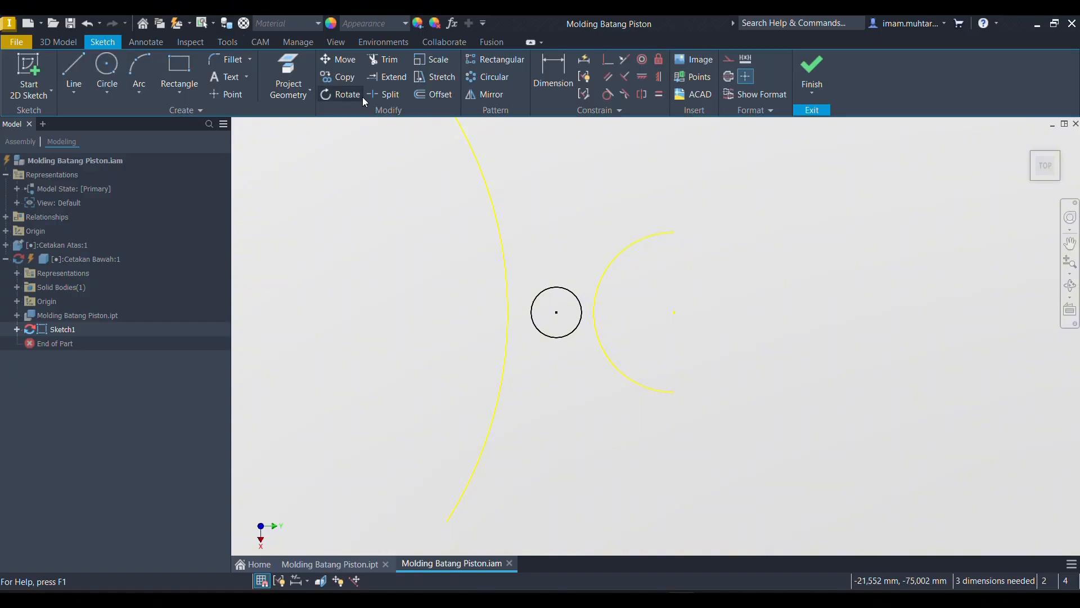
pyautogui.click(608, 94)
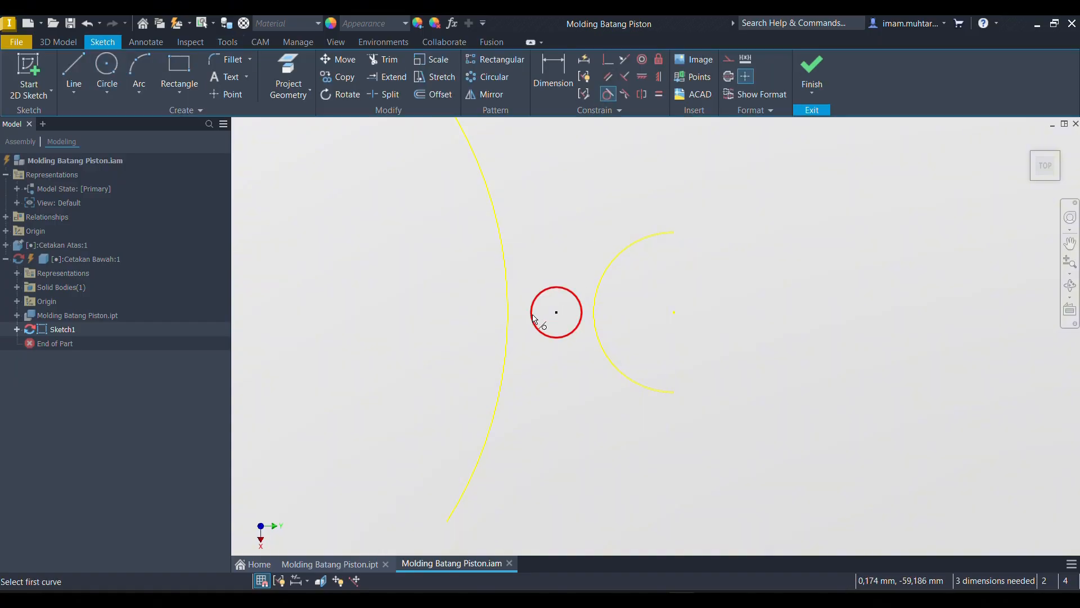
pyautogui.click(531, 312)
pyautogui.click(504, 313)
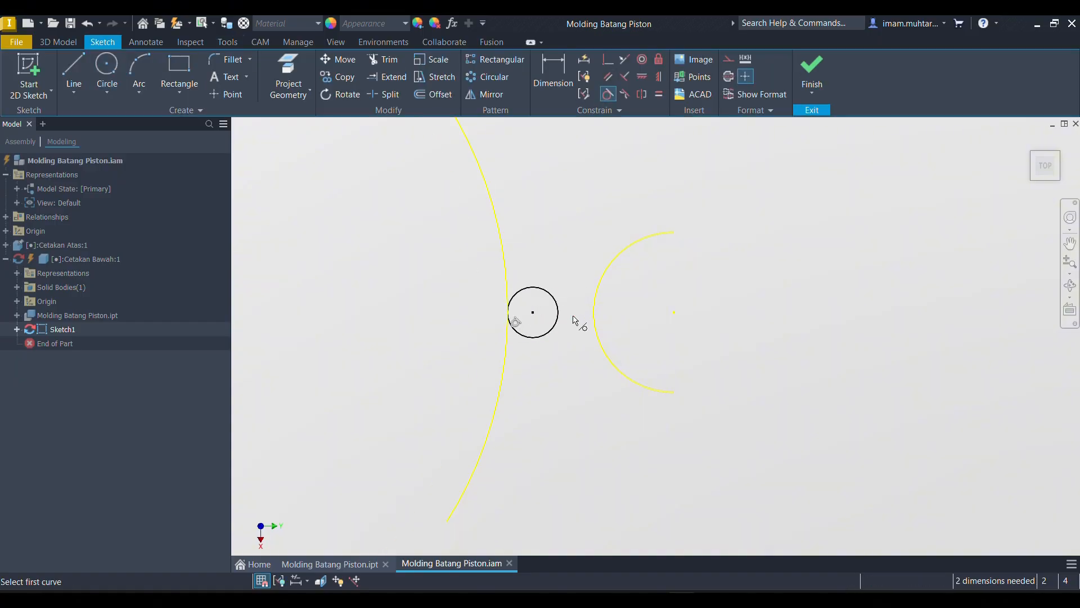
pyautogui.click(557, 320)
pyautogui.click(597, 313)
pyautogui.scroll(5, 551, 316)
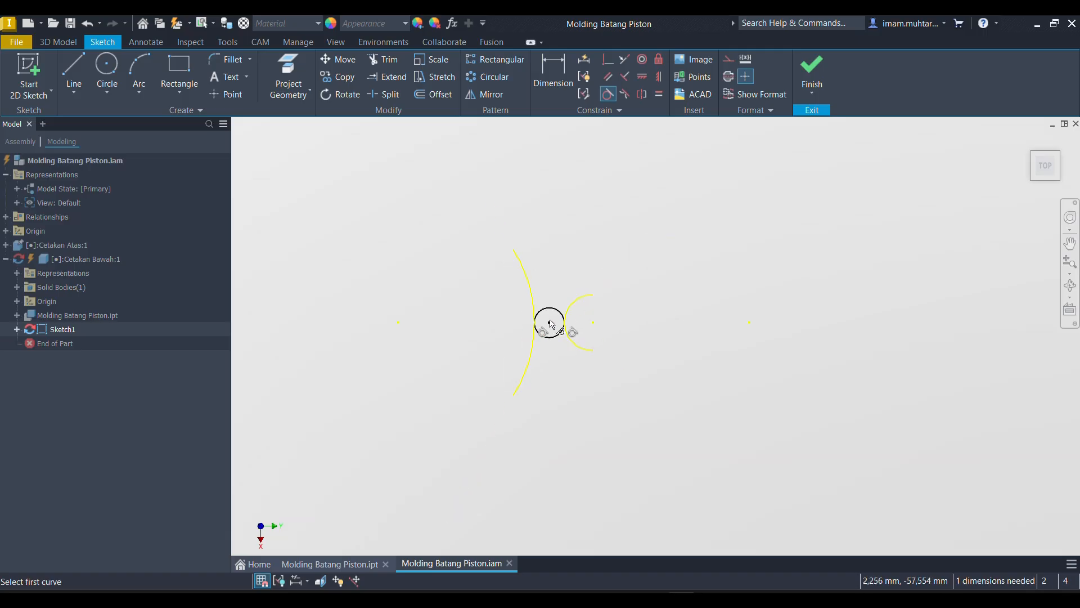
pyautogui.scroll(-3, 551, 314)
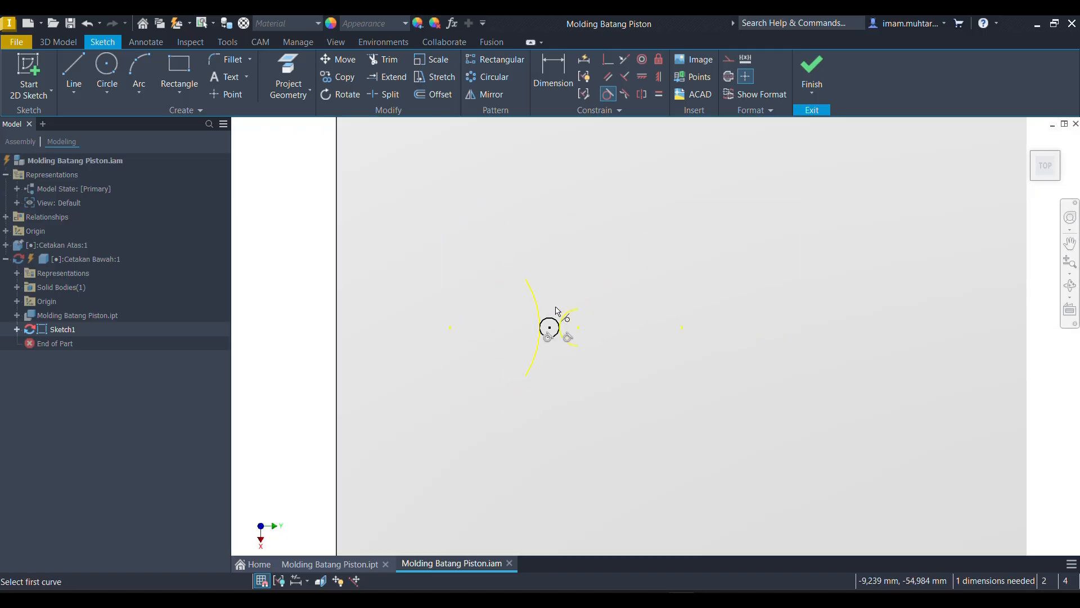
pyautogui.scroll(3, 561, 309)
pyautogui.scroll(-2, 567, 308)
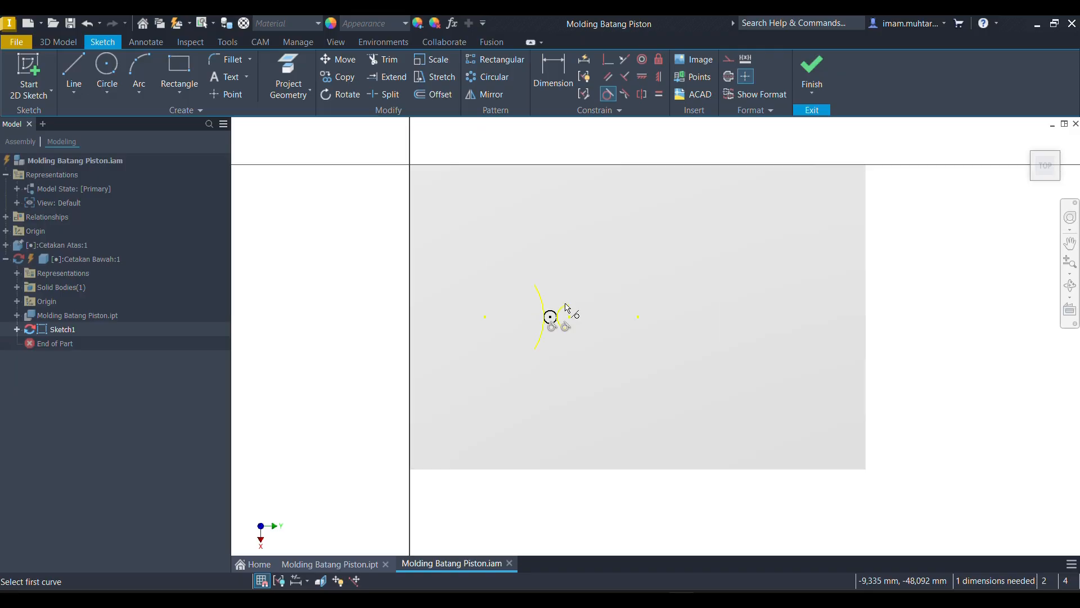
# - Extrude the circle as a through-all cut downward into Cetakan Bawah using the flipped direction
pyautogui.press('e')
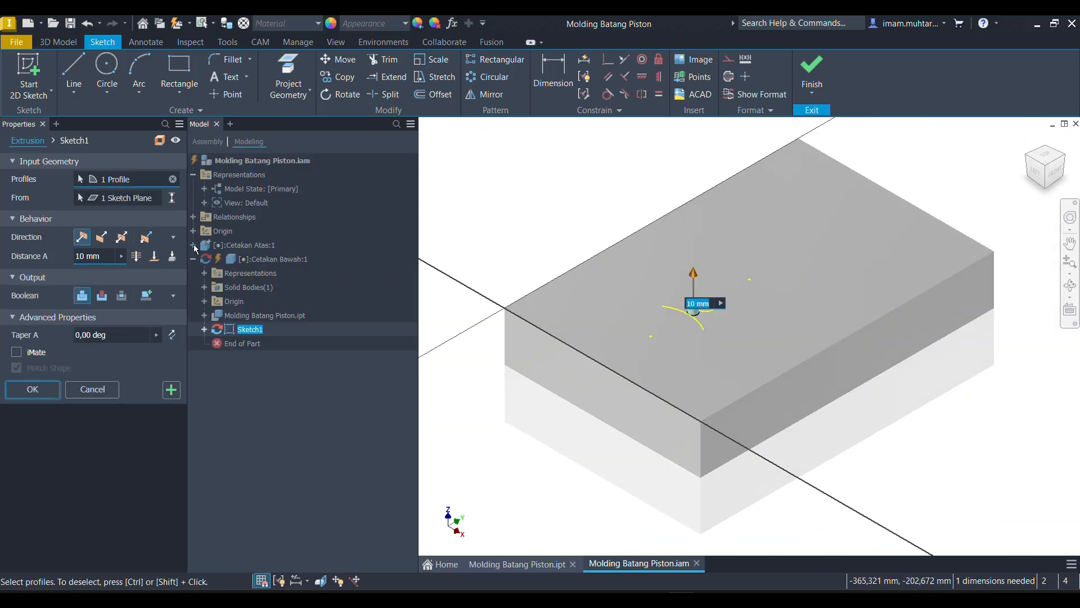
pyautogui.click(102, 238)
pyautogui.click(135, 256)
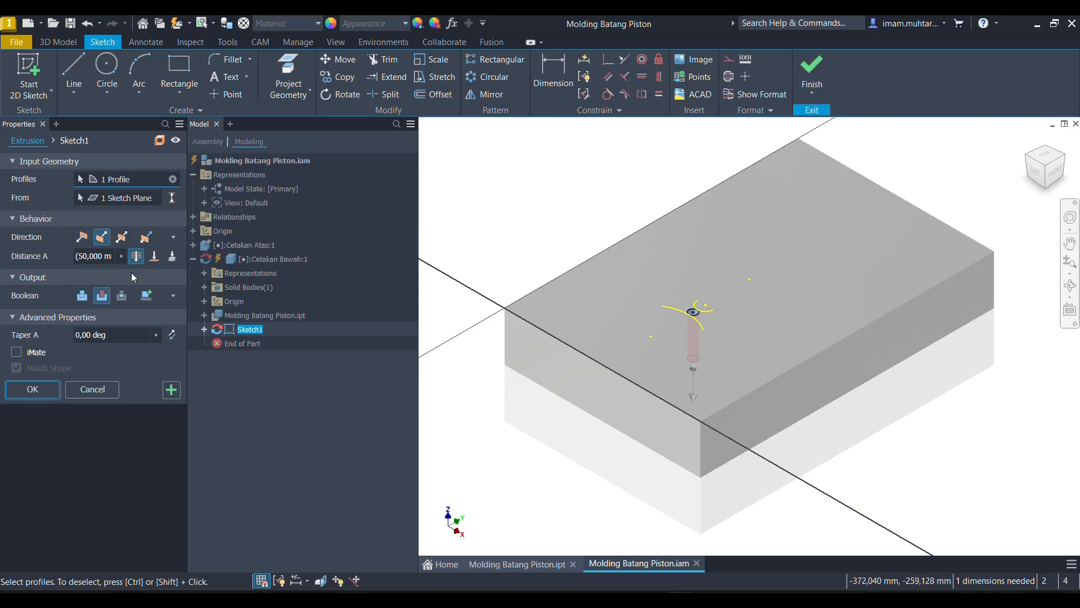
pyautogui.click(33, 389)
# - Start a two-distance chamfer on the upper edge of the new hole in Cetakan Bawah
pyautogui.moveTo(599, 403)
pyautogui.keyDown('shift'); pyautogui.mouseDown(button='middle')
pyautogui.moveTo(634, 394)
pyautogui.moveTo(642, 340)
pyautogui.moveTo(616, 332)
pyautogui.moveTo(617, 307)
pyautogui.mouseUp(button='middle'); pyautogui.keyUp('shift')
pyautogui.scroll(-5, 617, 299)
pyautogui.keyDown('shift'); pyautogui.moveTo(579, 270); pyautogui.dragTo(593, 348, button='middle'); pyautogui.keyUp('shift')
pyautogui.scroll(5, 593, 268)
pyautogui.scroll(-6, 573, 298)
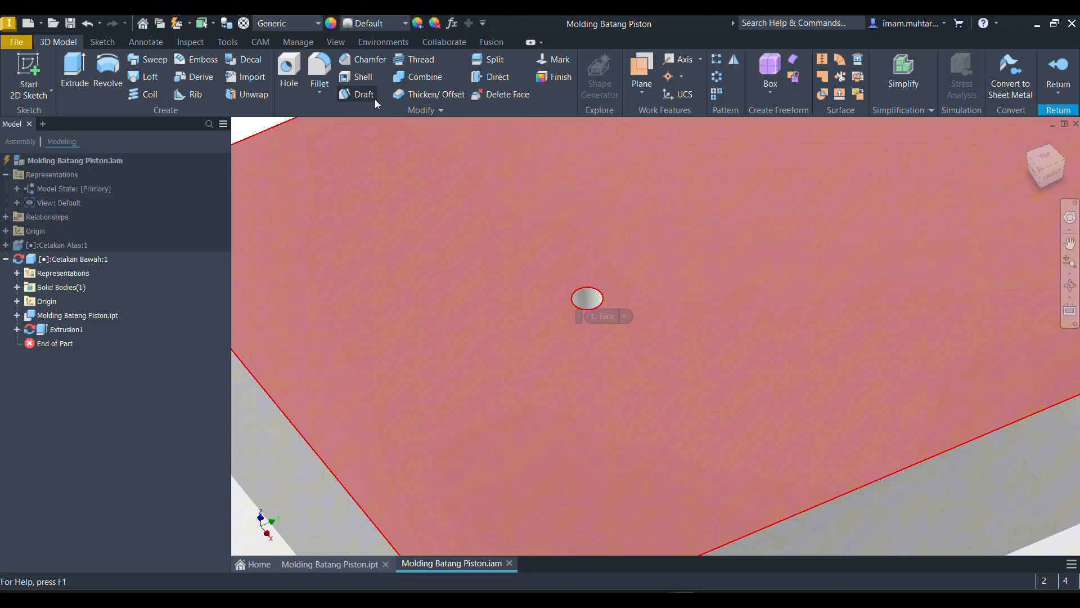
pyautogui.click(371, 59)
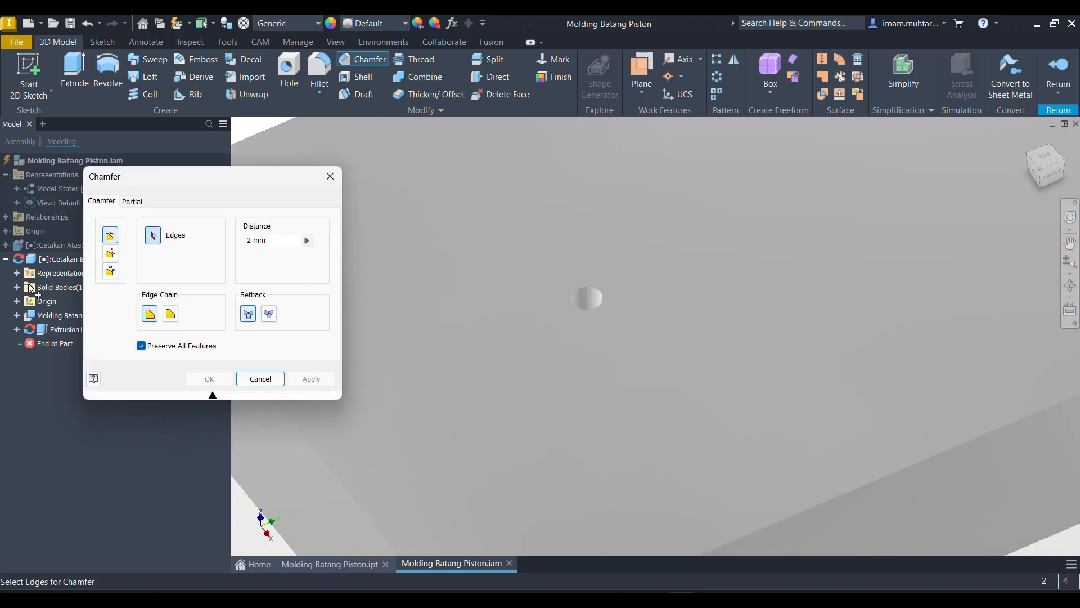
pyautogui.click(114, 269)
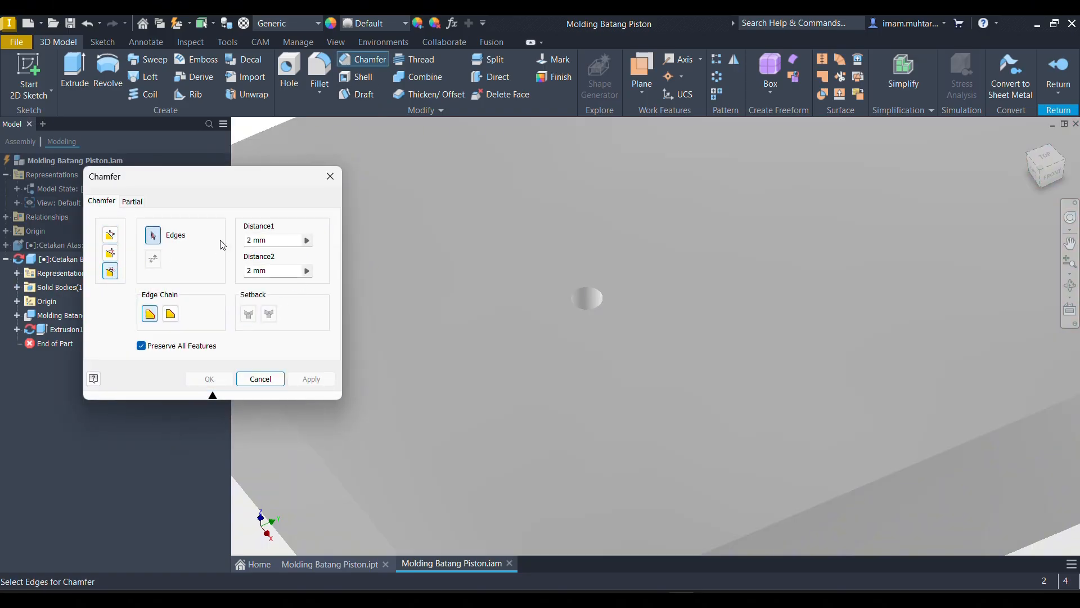
pyautogui.click(578, 284)
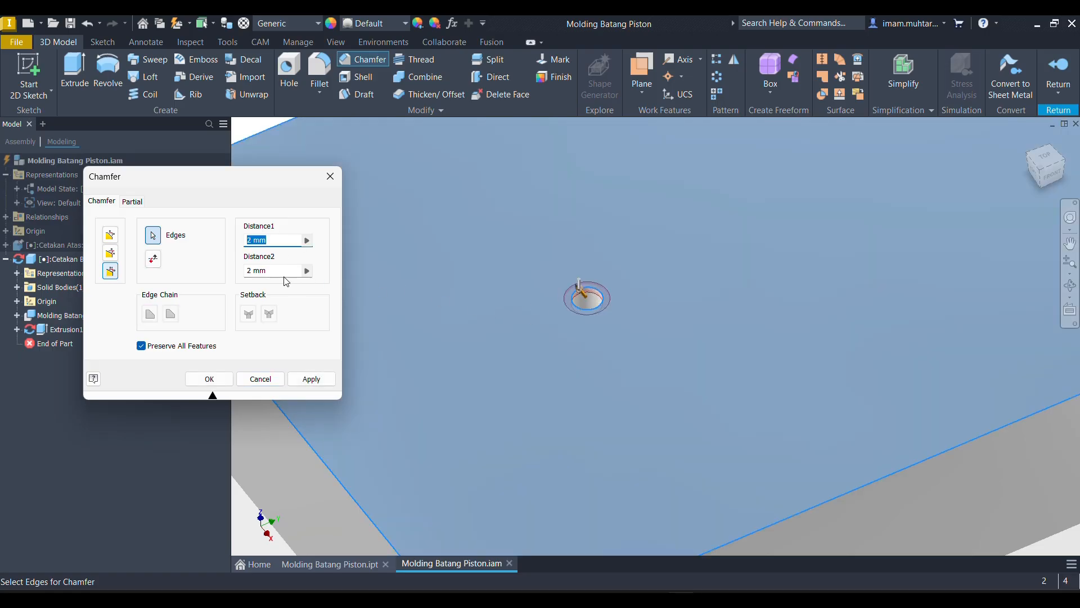
# - Set the chamfer's Distance1 to 20 mm and Distance2 to 10 mm, and create it
pyautogui.click(248, 274)
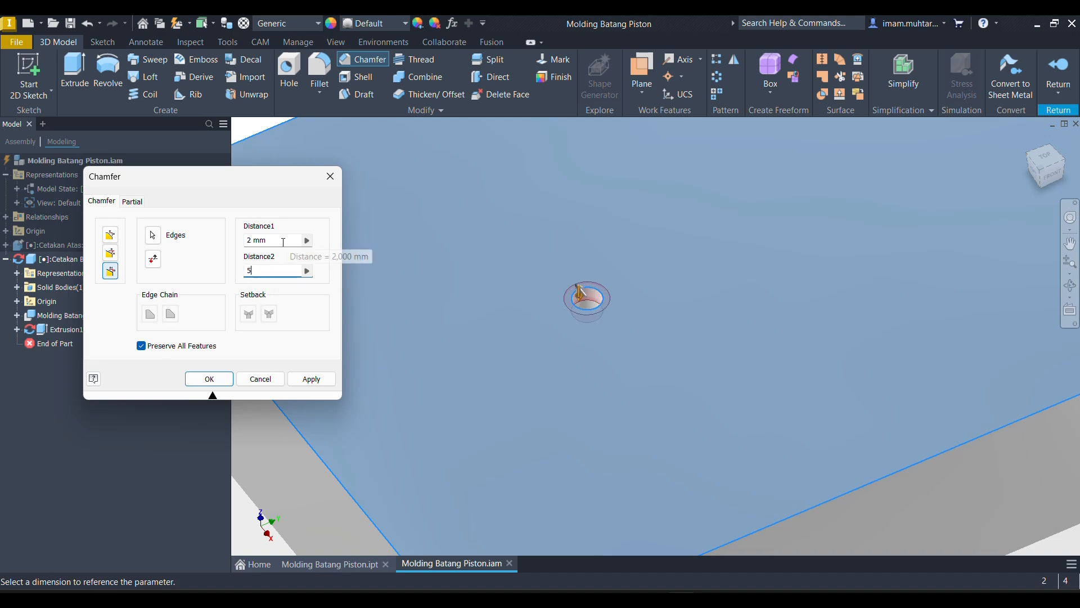
pyautogui.moveTo(282, 240); pyautogui.dragTo(234, 255)
pyautogui.write('10')
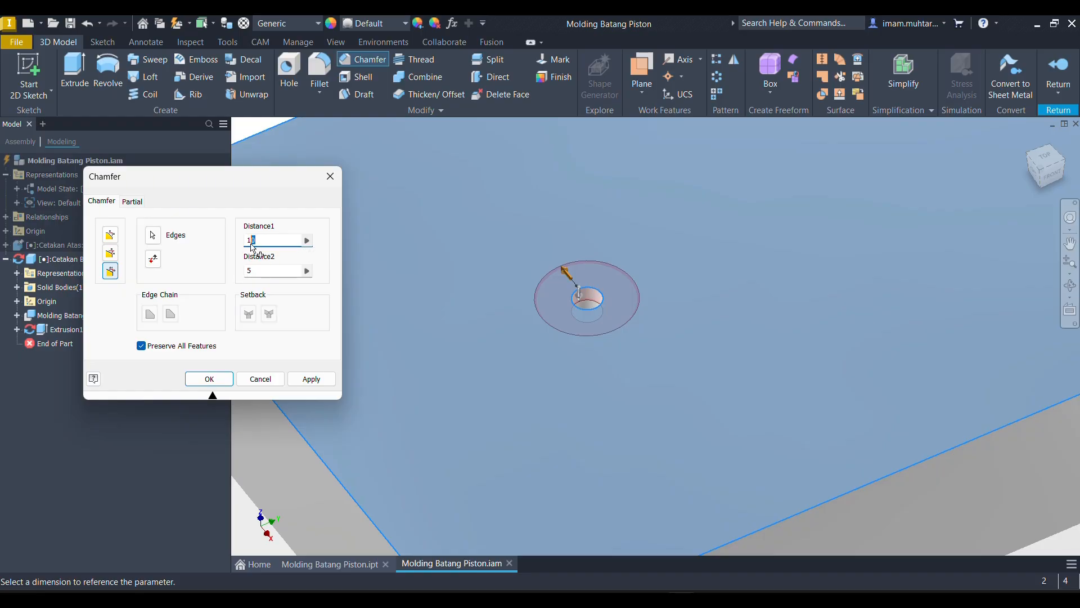
pyautogui.write('0')
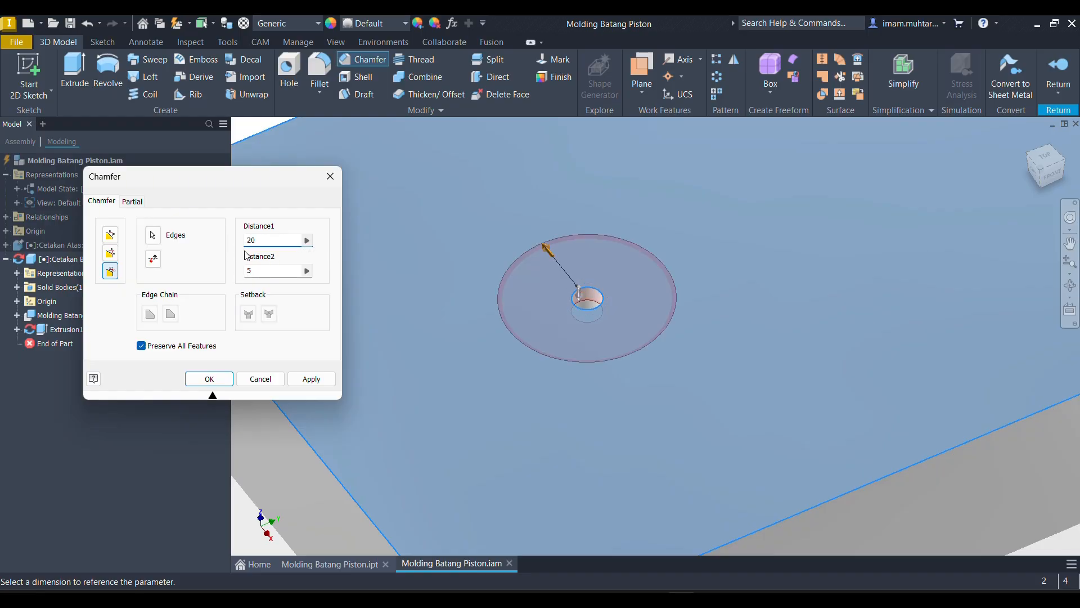
pyautogui.click(263, 272)
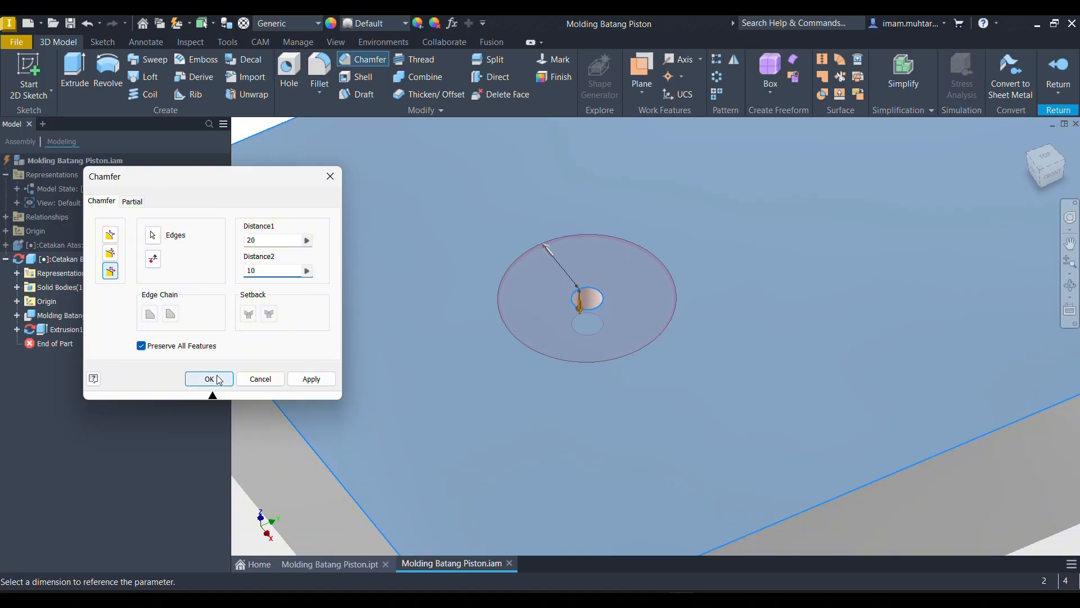
pyautogui.click(219, 379)
pyautogui.scroll(-5, 545, 310)
pyautogui.keyDown('shift'); pyautogui.moveTo(548, 318); pyautogui.dragTo(588, 301, button='middle'); pyautogui.keyUp('shift')
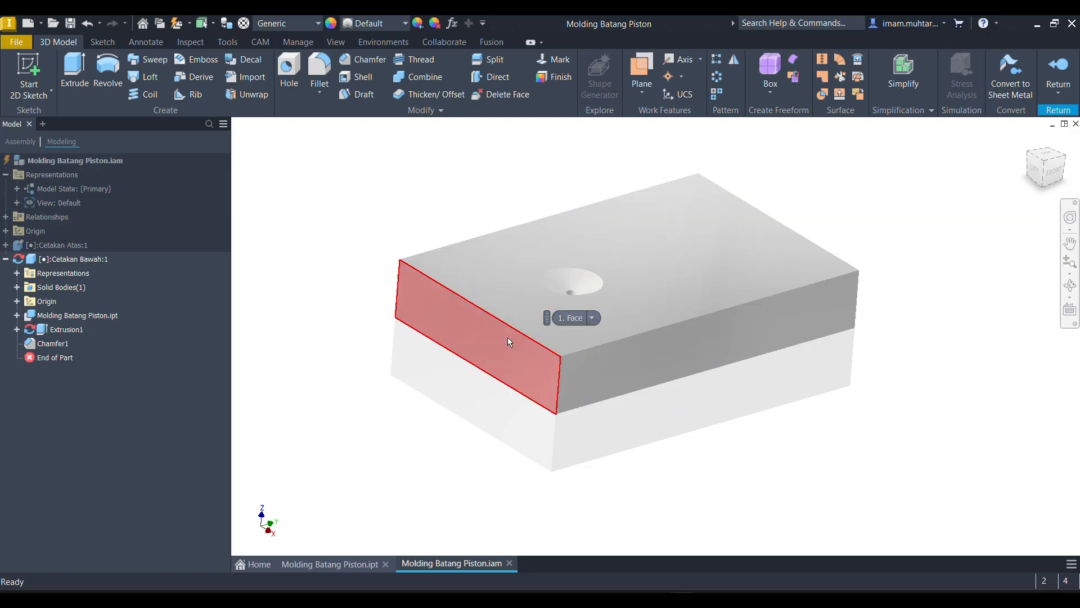
pyautogui.keyDown('shift'); pyautogui.moveTo(507, 337); pyautogui.dragTo(483, 334, button='middle'); pyautogui.keyUp('shift')
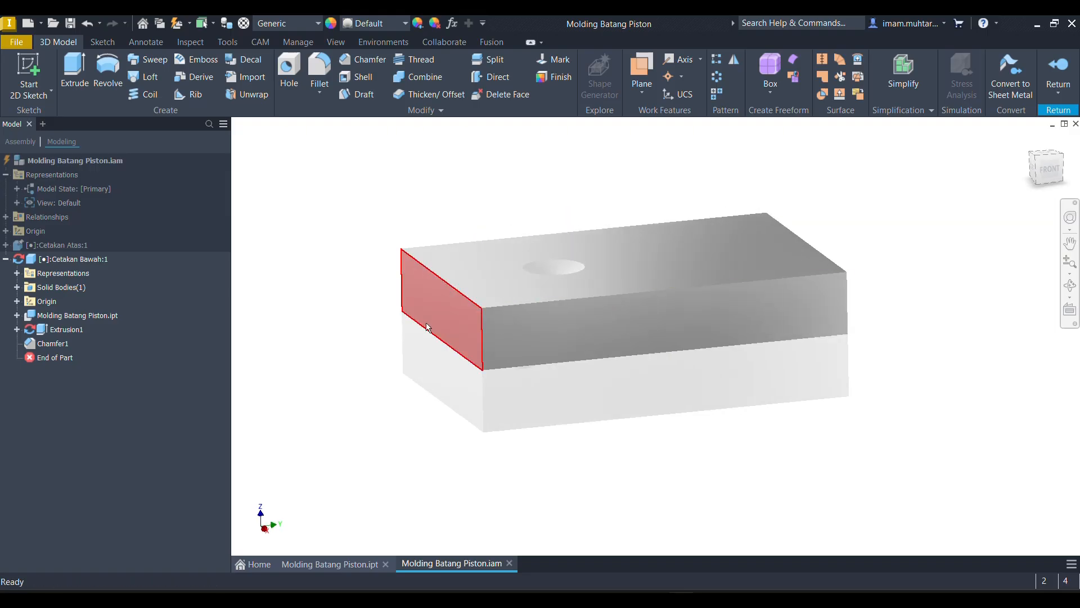
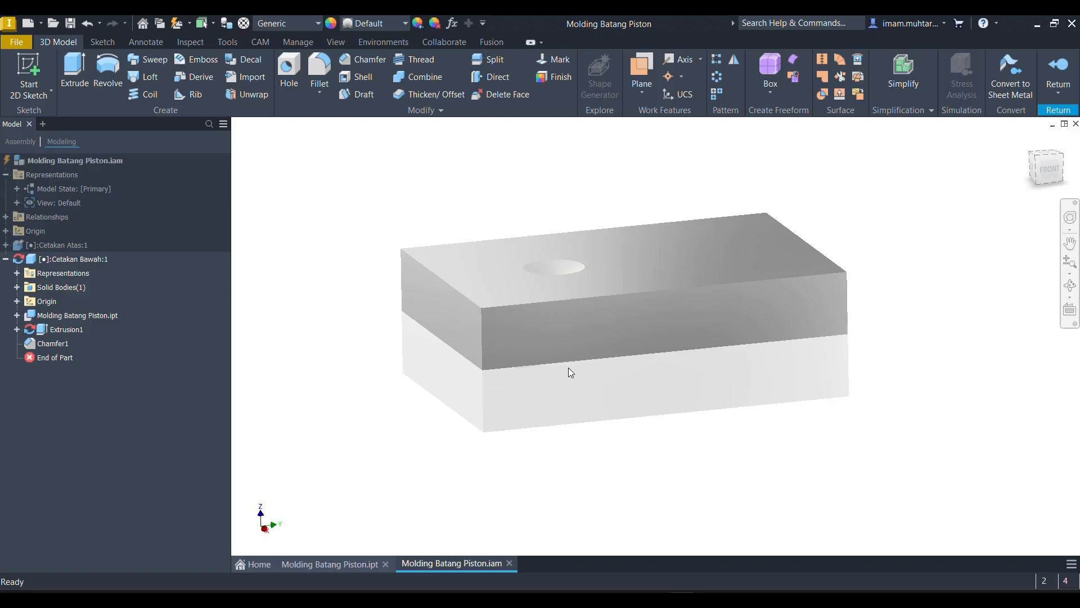
# - Start a sketch on the short end face of Cetakan Bawah nearest the pouring hole and project the face's outline into it
pyautogui.click(433, 326)
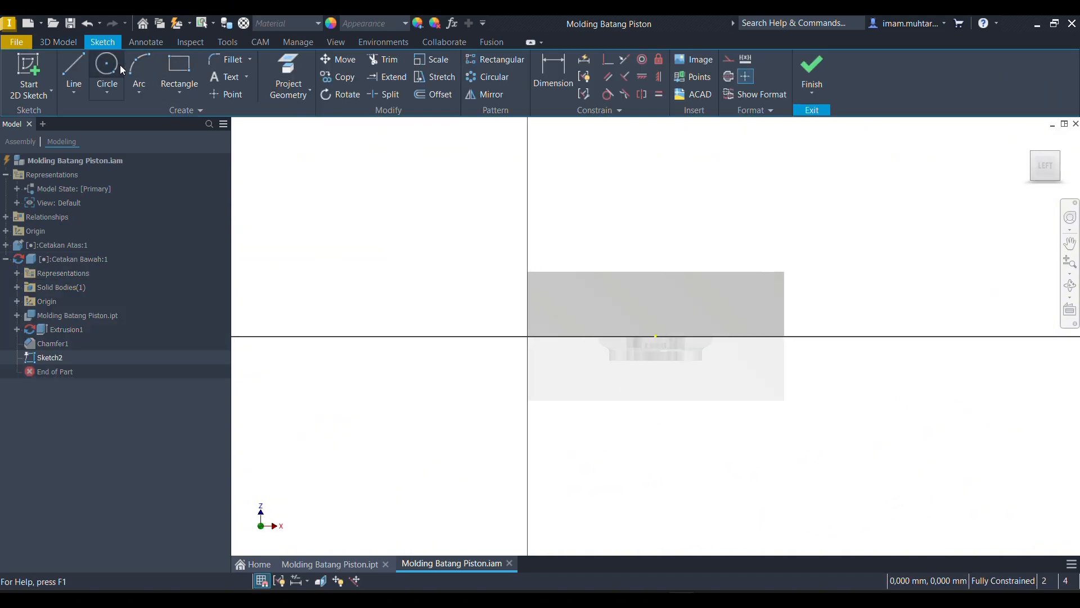
pyautogui.click(289, 76)
pyautogui.click(623, 336)
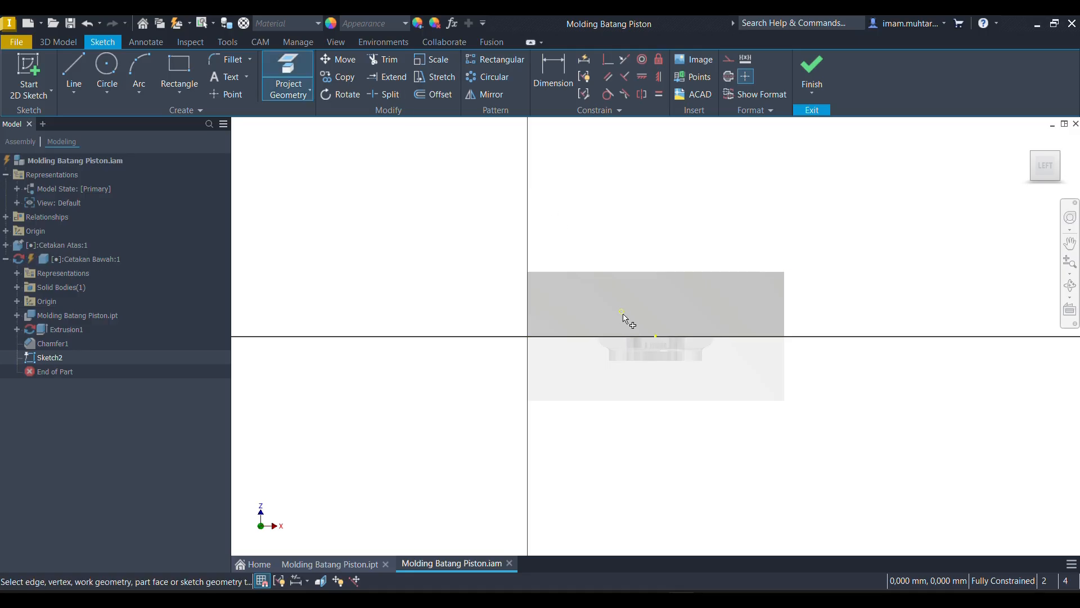
pyautogui.click(562, 271)
pyautogui.hotkey('ctrl', 'z')
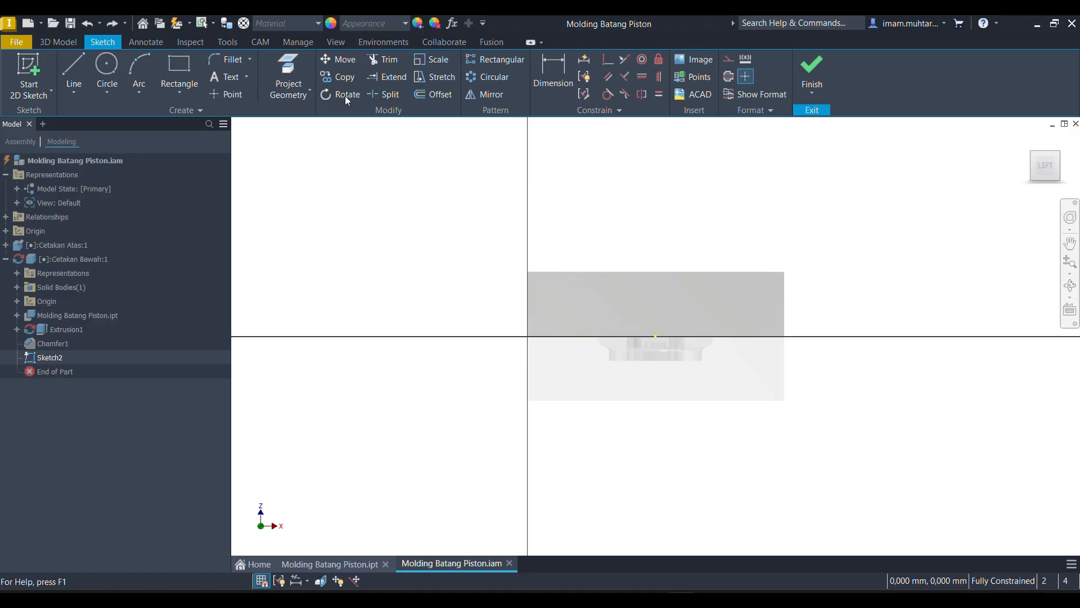
pyautogui.click(300, 70)
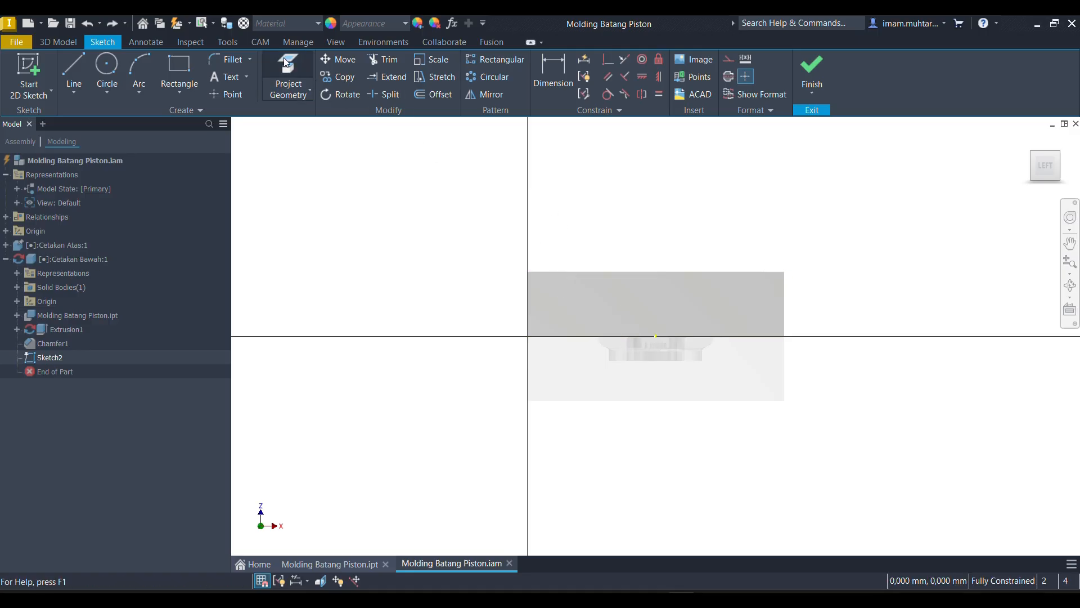
pyautogui.click(785, 325)
# - Sketch a 5 mm diameter circle centred on the midpoint of the end face's parting-line edge
pyautogui.click(107, 65)
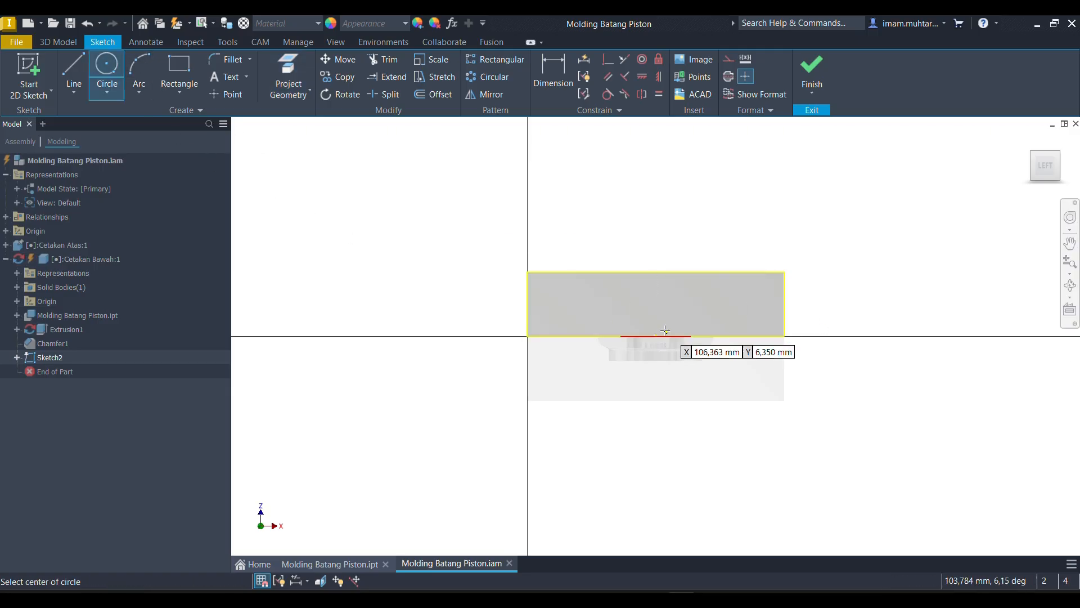
pyautogui.scroll(-3, 658, 343)
pyautogui.click(587, 300)
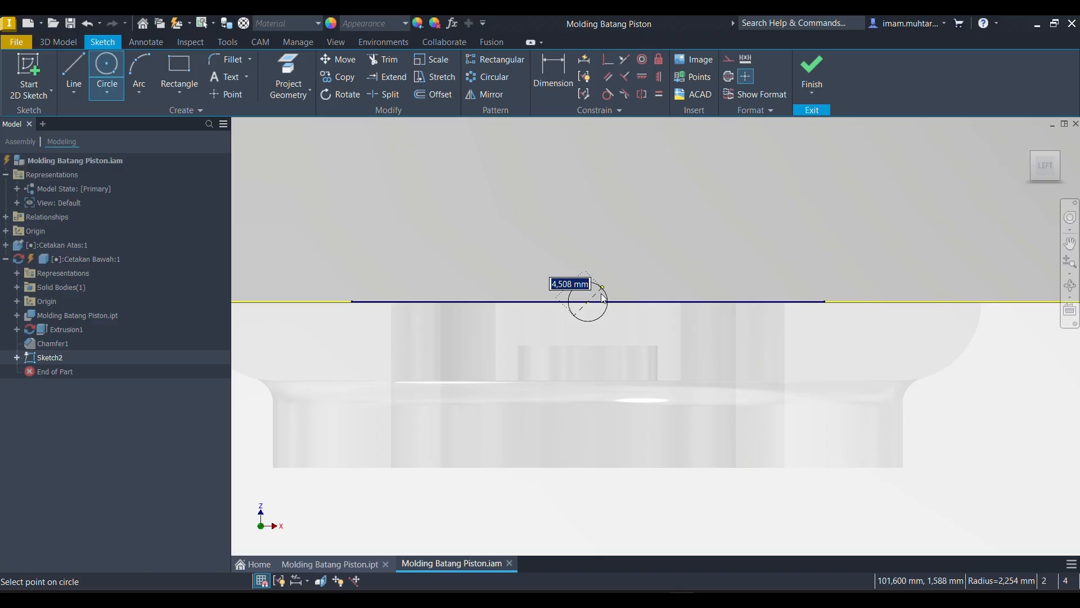
pyautogui.write('5')
pyautogui.press('Return')
# - Set the diameter of the circle on the parting line to 2 mm
pyautogui.scroll(2, 626, 312)
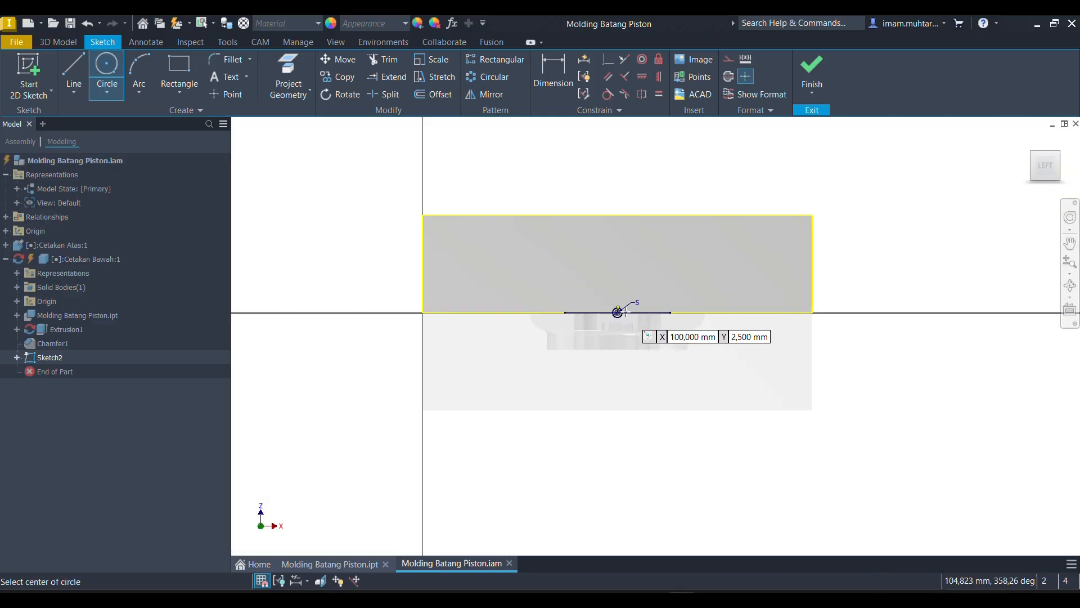
pyautogui.scroll(-3, 626, 312)
pyautogui.press('Escape')
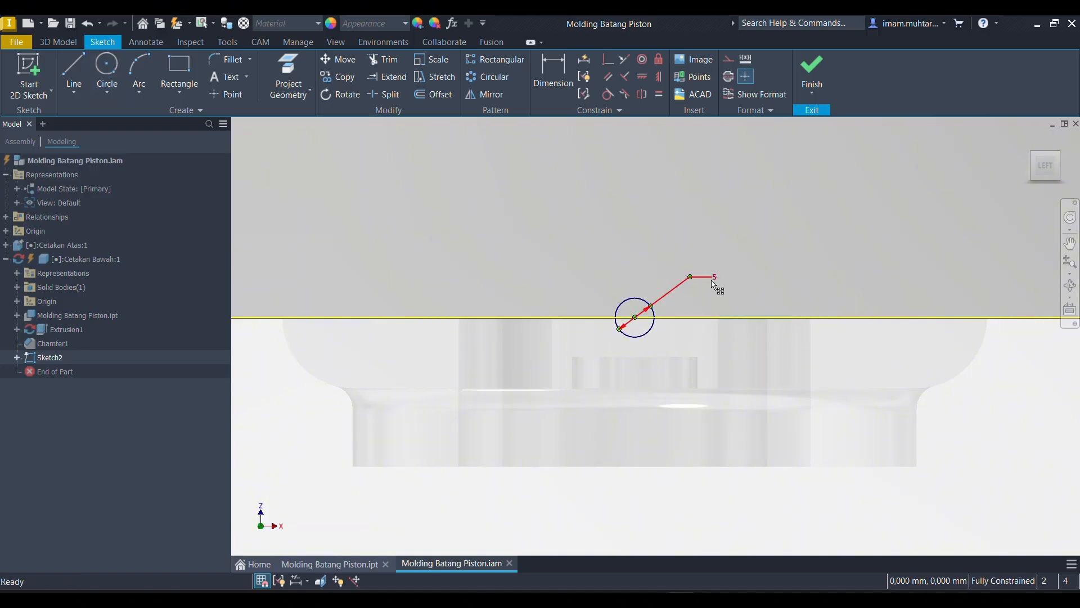
pyautogui.doubleClick(714, 278)
pyautogui.write('2')
pyautogui.click(761, 332)
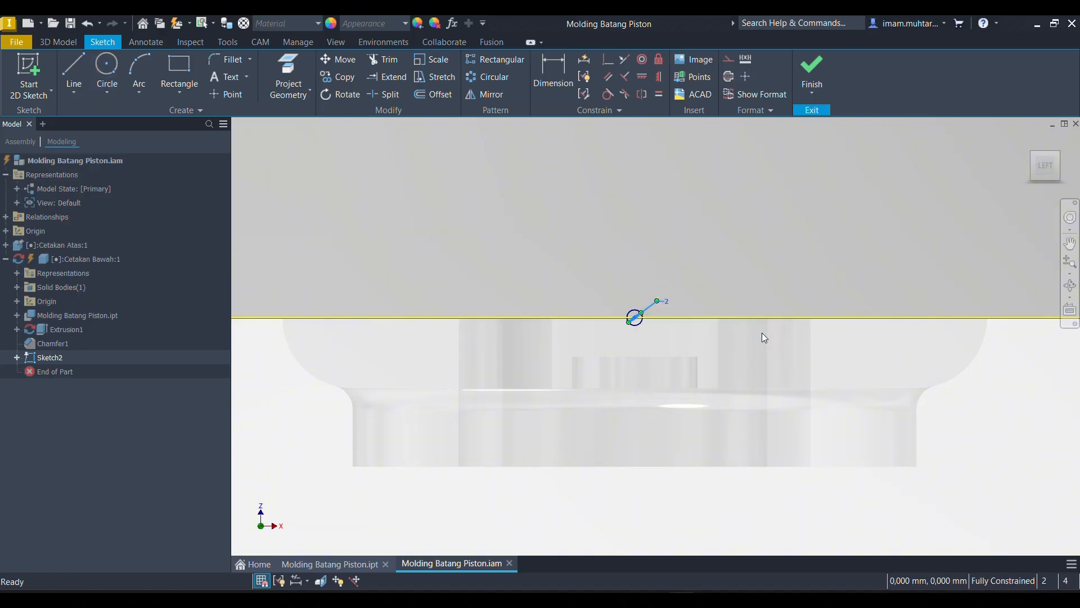
# - Extrude both halves of the 2 mm circle as a through-all cut into Cetakan Bawah using the flipped direction
pyautogui.press('F6')
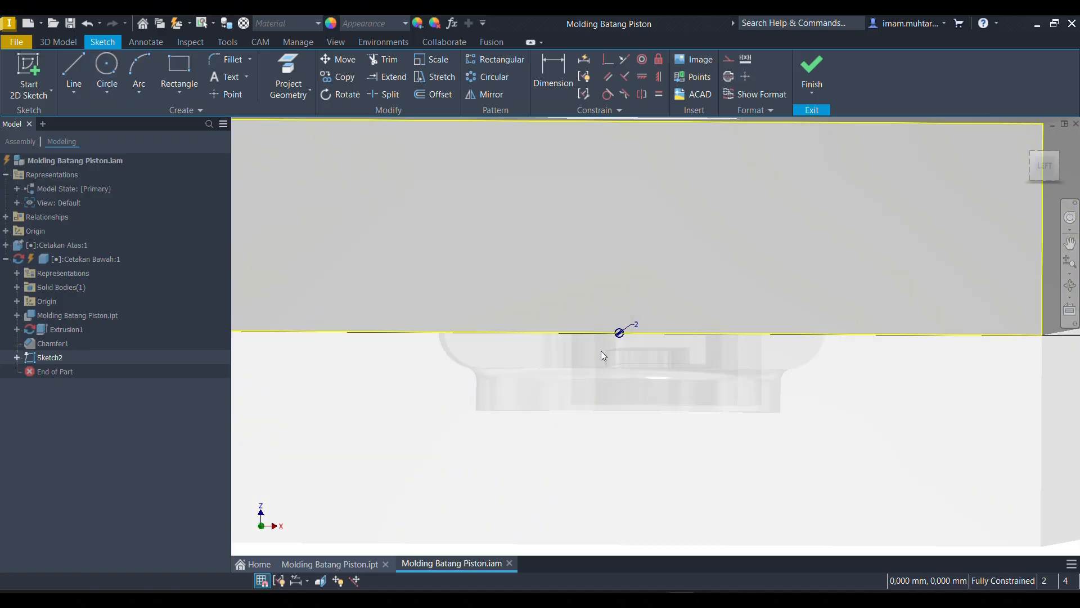
pyautogui.press('e')
pyautogui.scroll(5, 514, 350)
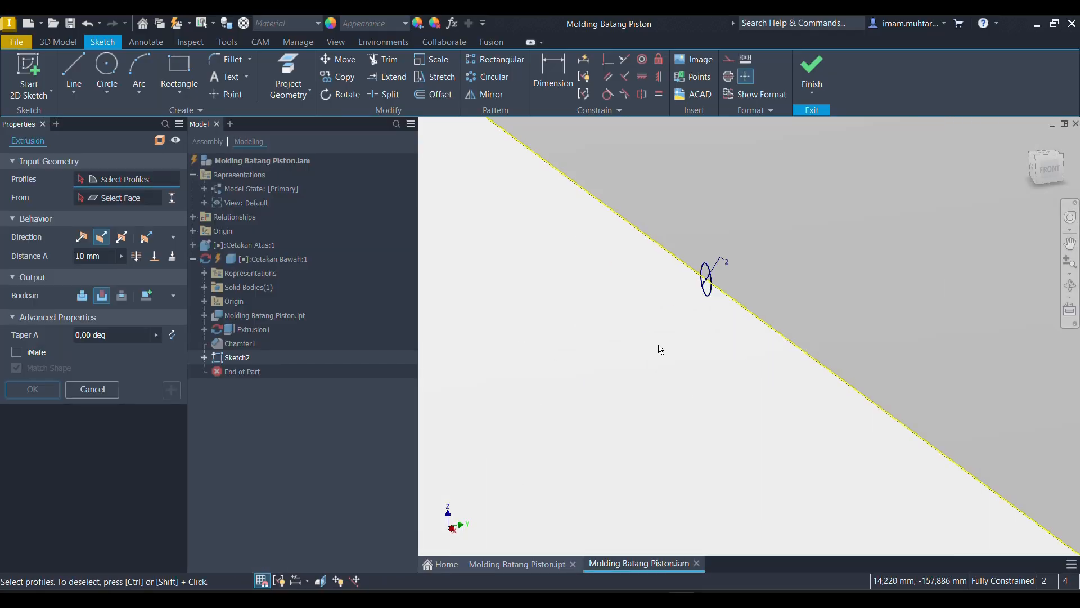
pyautogui.click(744, 239)
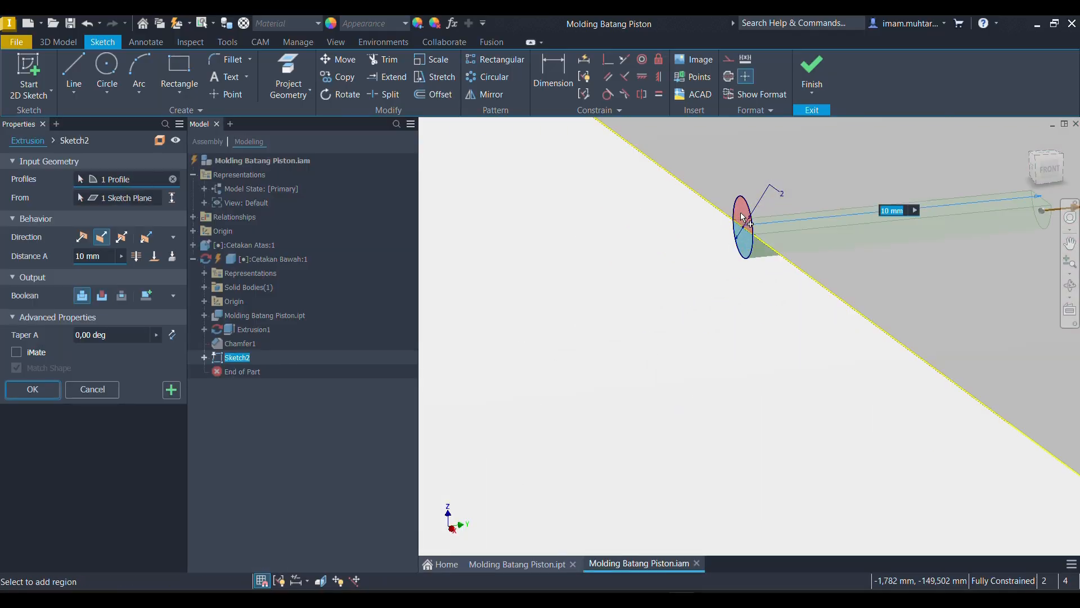
pyautogui.click(101, 237)
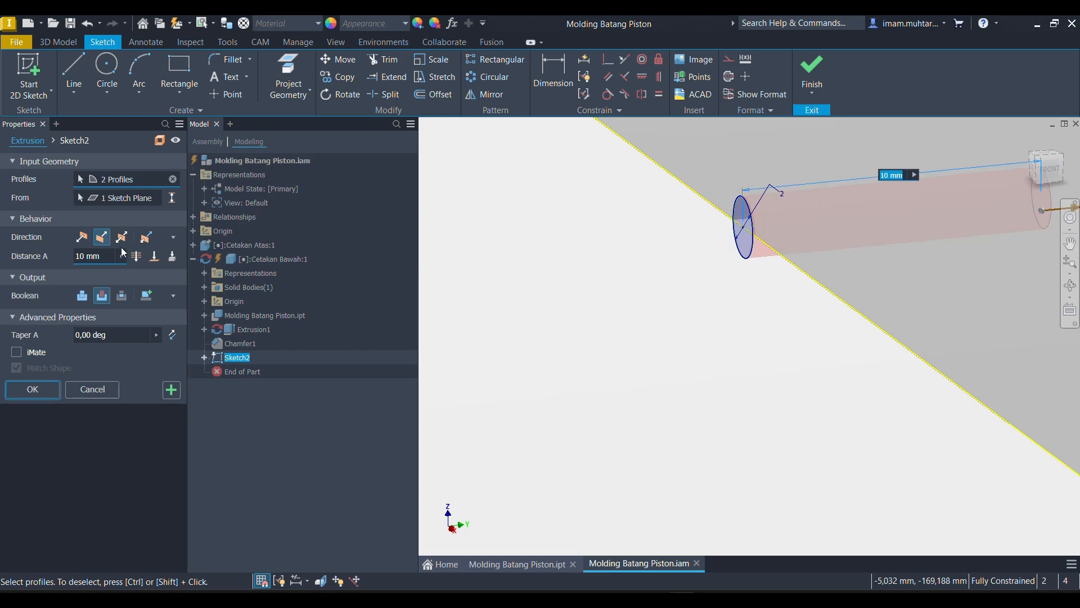
pyautogui.click(135, 257)
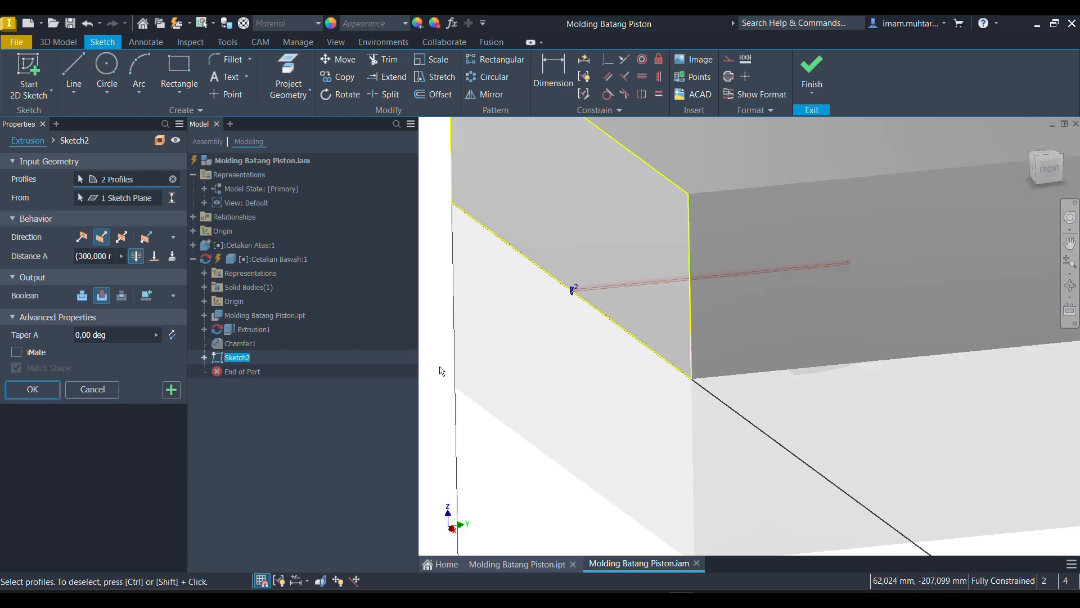
pyautogui.click(32, 389)
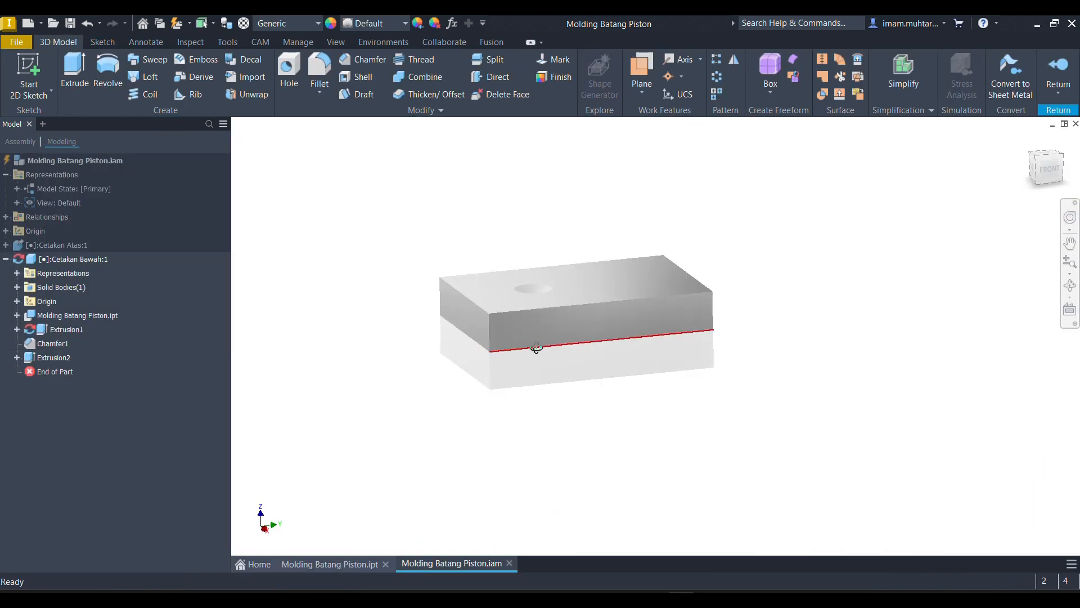
# - Examine the small channel opening on the end face of Cetakan Bawah and its position relative to the pouring hole
pyautogui.moveTo(557, 341)
pyautogui.keyDown('shift'); pyautogui.mouseDown(button='middle')
pyautogui.moveTo(594, 345)
pyautogui.moveTo(569, 354)
pyautogui.mouseUp(button='middle'); pyautogui.keyUp('shift')
pyautogui.scroll(5, 515, 349)
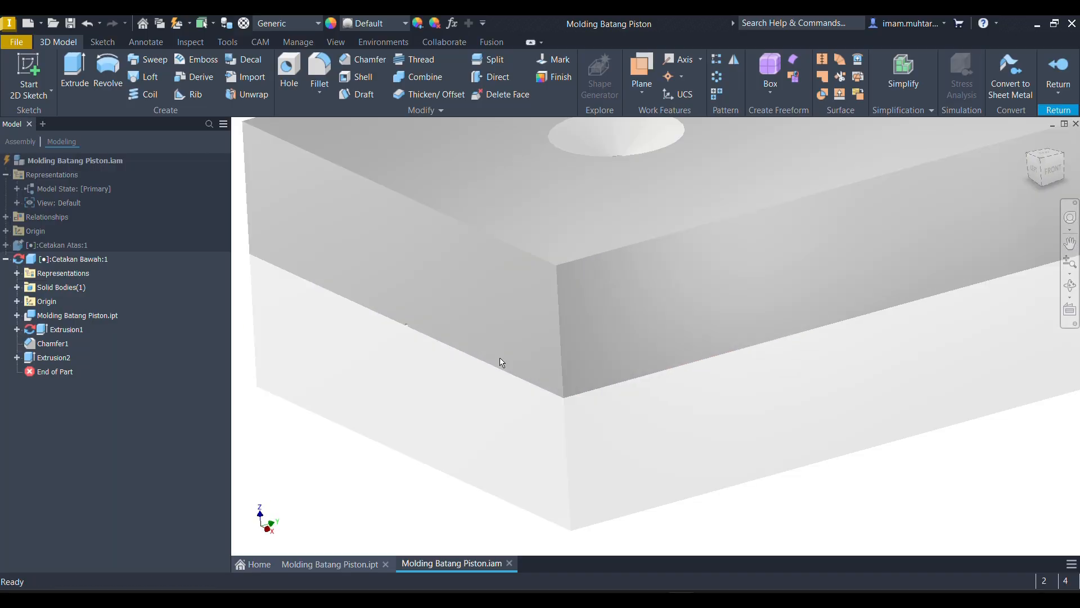
pyautogui.scroll(-5, 411, 326)
pyautogui.scroll(5, 411, 326)
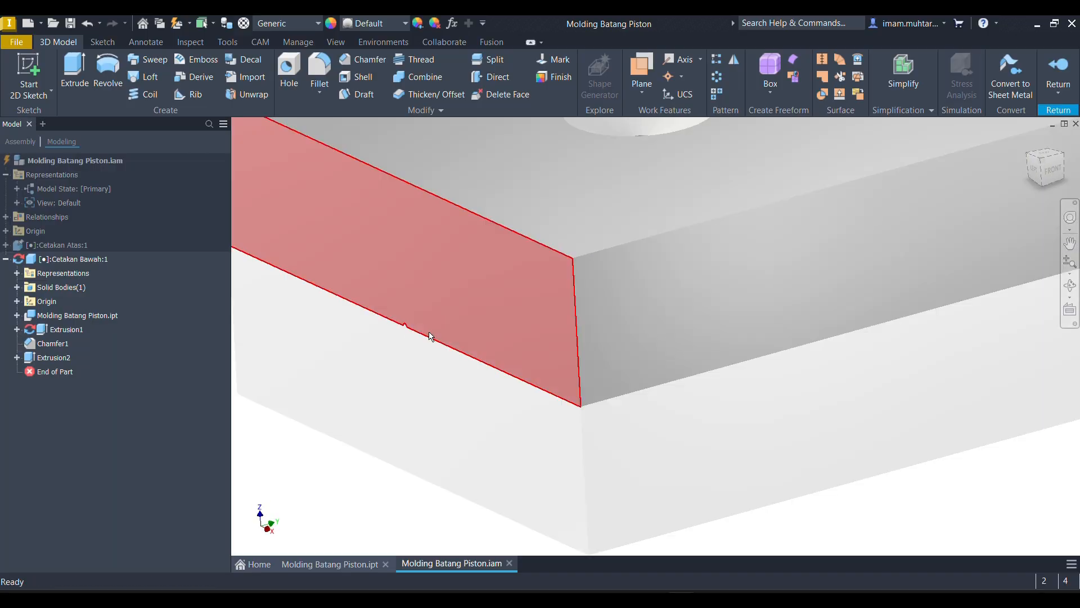
pyautogui.scroll(-4, 560, 345)
pyautogui.keyDown('shift'); pyautogui.moveTo(559, 346); pyautogui.dragTo(566, 350, button='middle'); pyautogui.keyUp('shift')
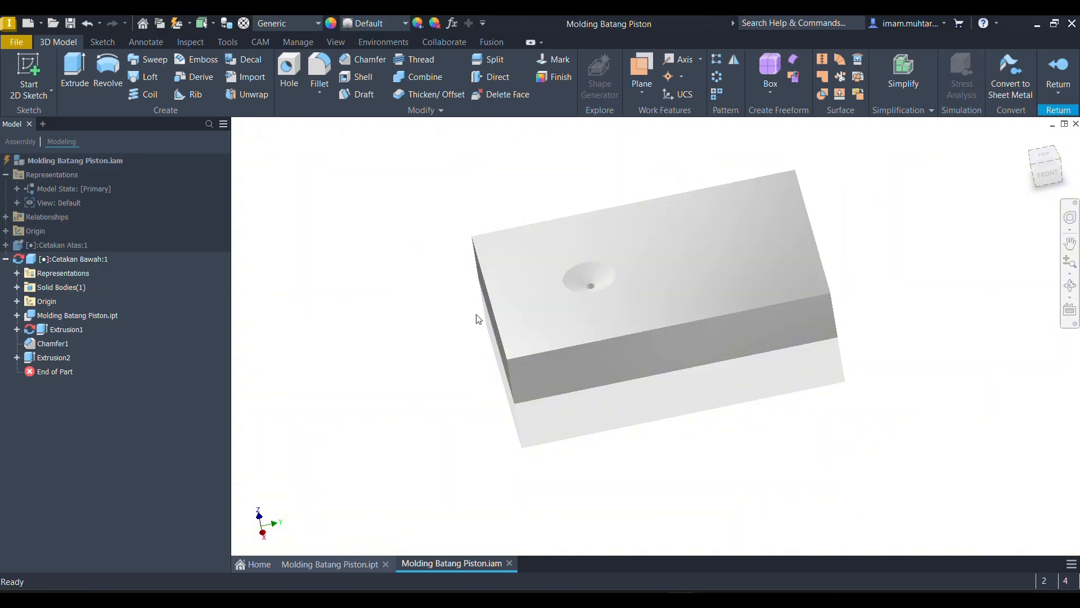
pyautogui.moveTo(554, 345)
pyautogui.keyDown('shift'); pyautogui.mouseDown(button='middle')
pyautogui.moveTo(549, 362)
pyautogui.moveTo(610, 333)
pyautogui.moveTo(608, 315)
pyautogui.moveTo(611, 345)
pyautogui.moveTo(596, 356)
pyautogui.moveTo(602, 350)
pyautogui.moveTo(572, 309)
pyautogui.moveTo(562, 285)
pyautogui.moveTo(580, 259)
pyautogui.moveTo(576, 282)
pyautogui.moveTo(569, 251)
pyautogui.moveTo(562, 339)
pyautogui.moveTo(591, 343)
pyautogui.moveTo(589, 354)
pyautogui.mouseUp(button='middle'); pyautogui.keyUp('shift')
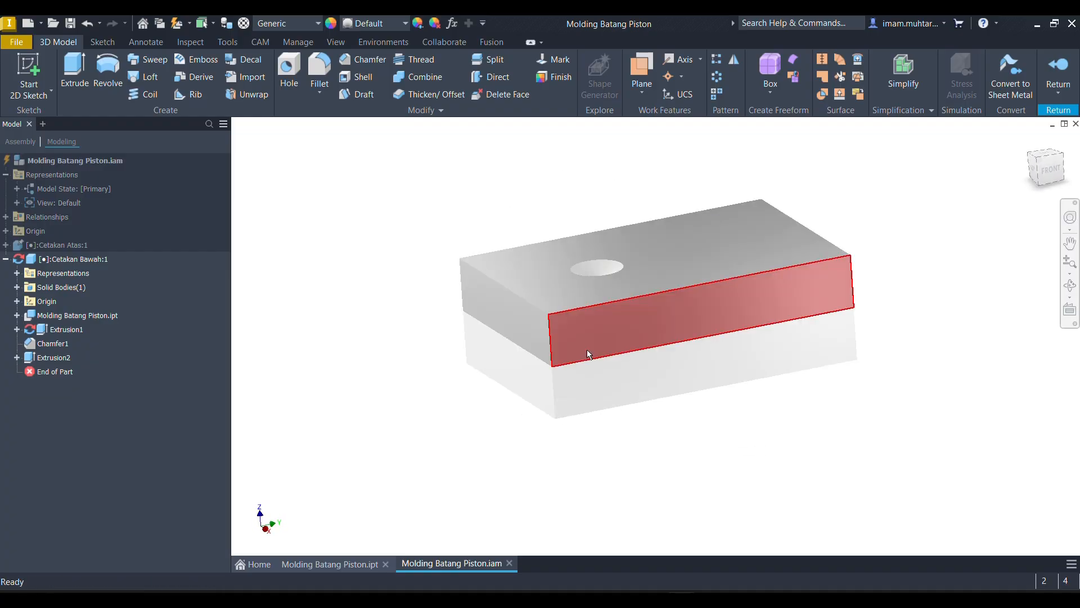
pyautogui.scroll(5, 519, 340)
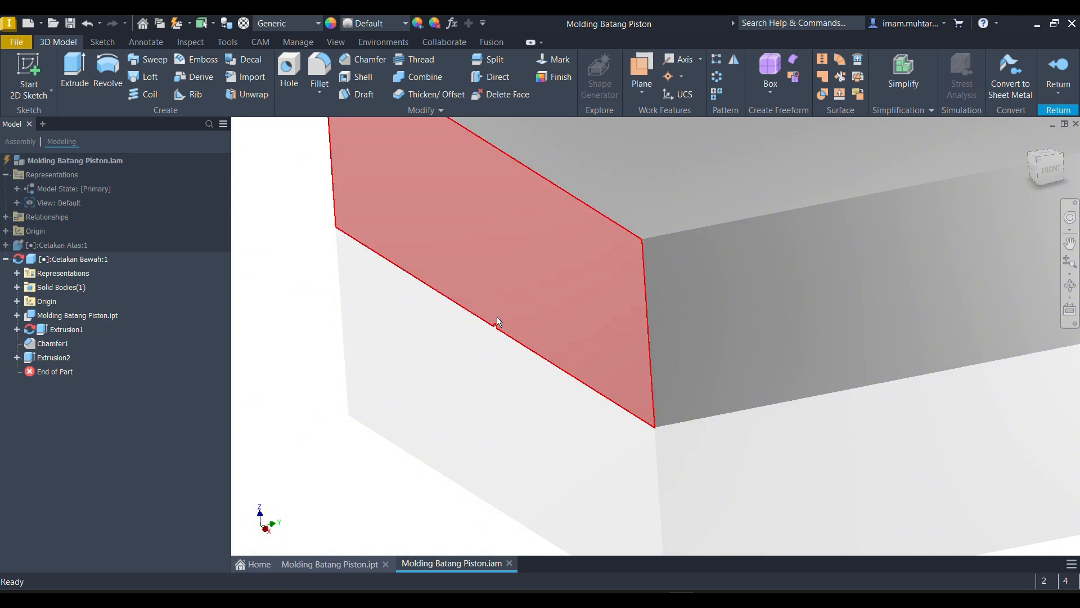
pyautogui.scroll(-6, 498, 317)
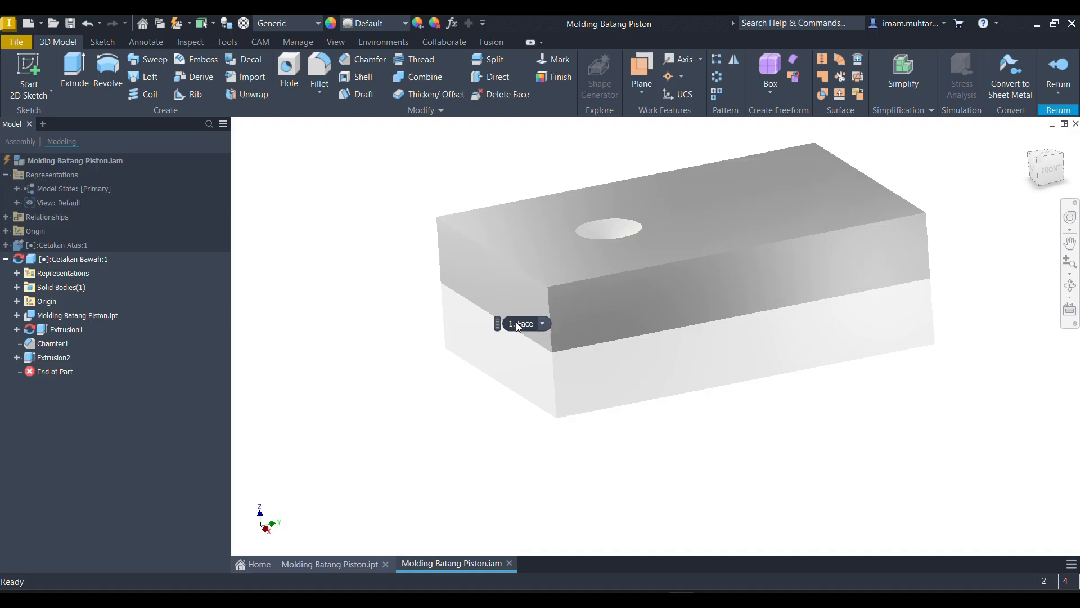
pyautogui.scroll(5, 519, 327)
pyautogui.scroll(-2, 393, 363)
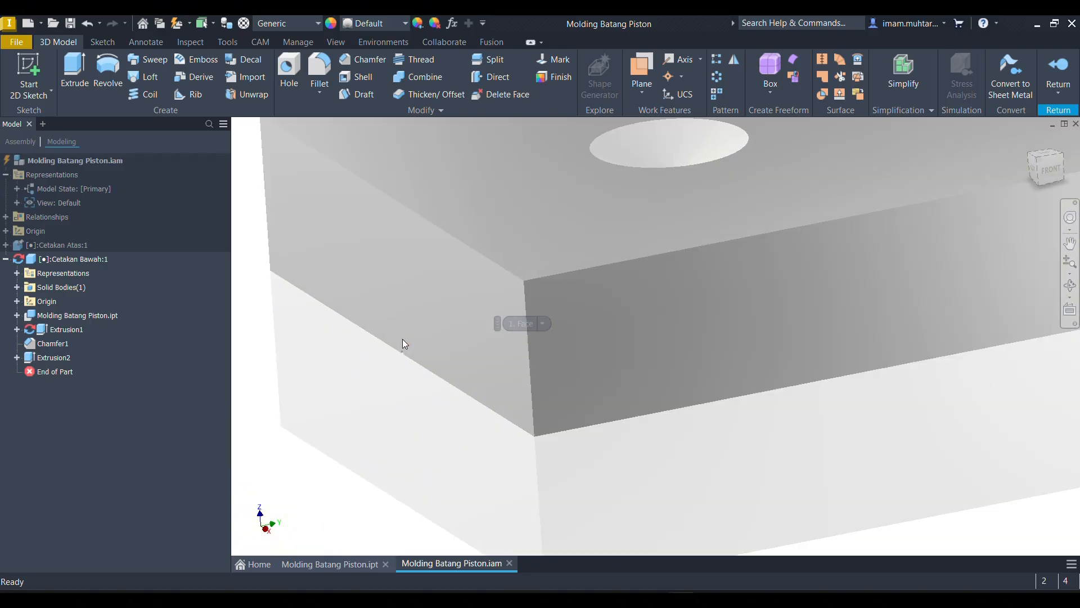
pyautogui.scroll(4, 403, 357)
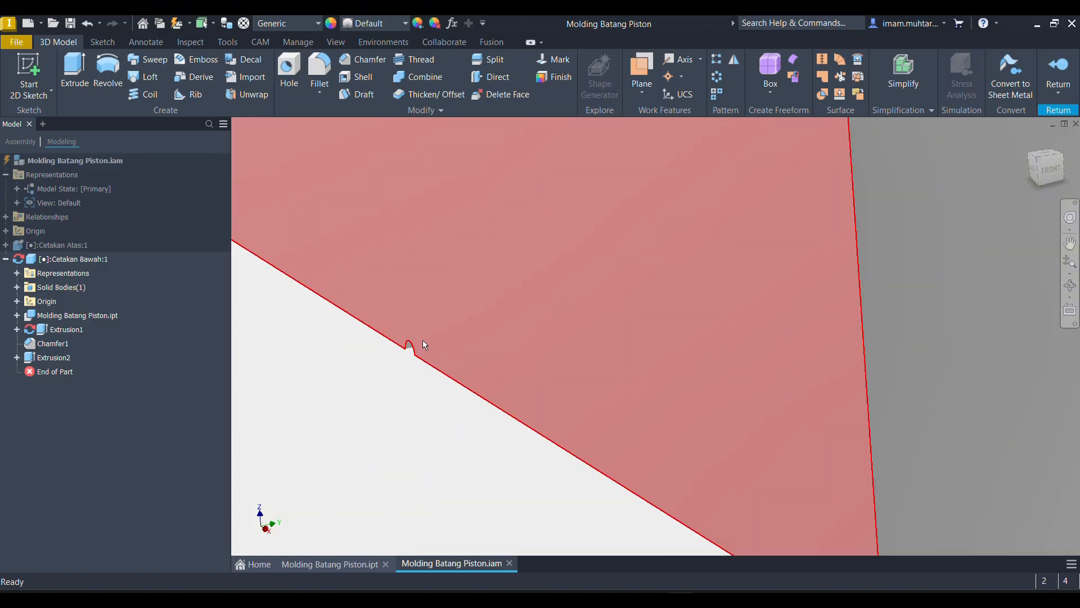
pyautogui.scroll(-8, 423, 340)
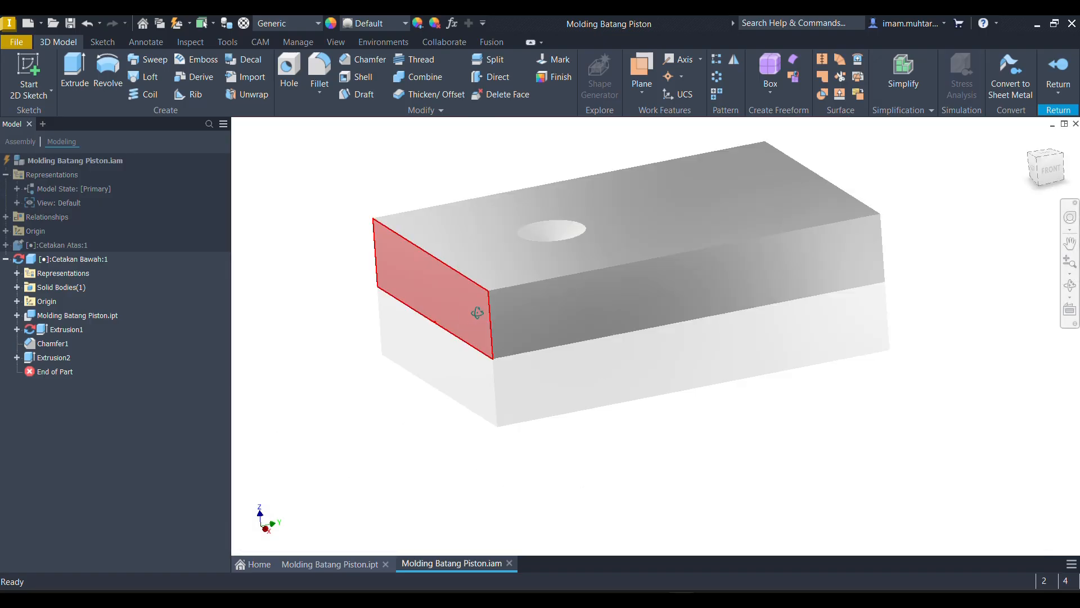
pyautogui.keyDown('shift'); pyautogui.moveTo(478, 312); pyautogui.dragTo(478, 318, button='middle'); pyautogui.keyUp('shift')
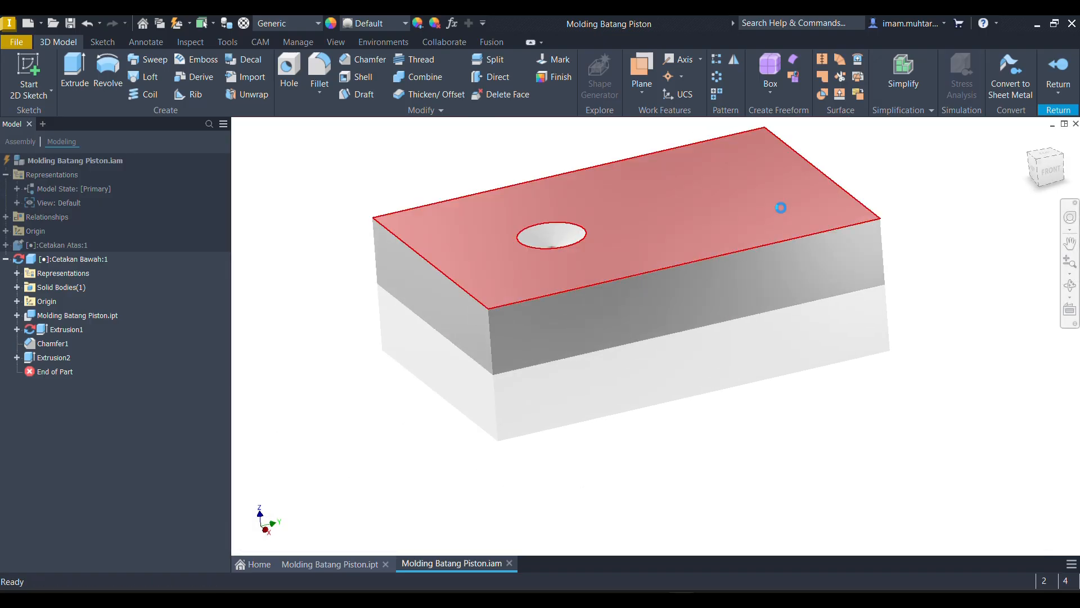
# - Save the work and return from in-place editing of Cetakan Bawah to the assembly
pyautogui.hotkey('ctrl', 's')
pyautogui.click(682, 203)
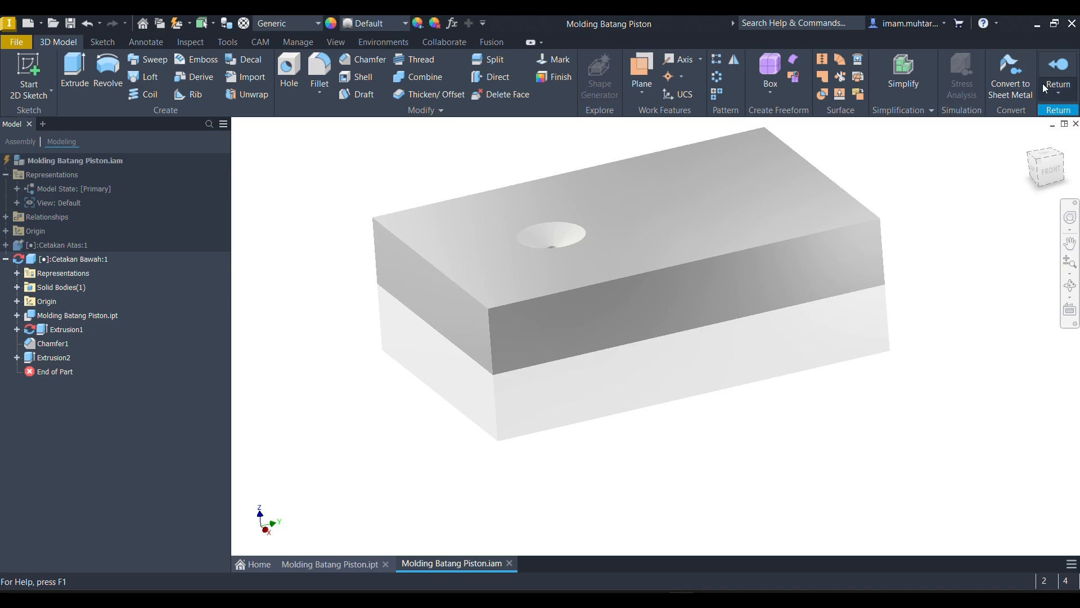
pyautogui.click(1059, 72)
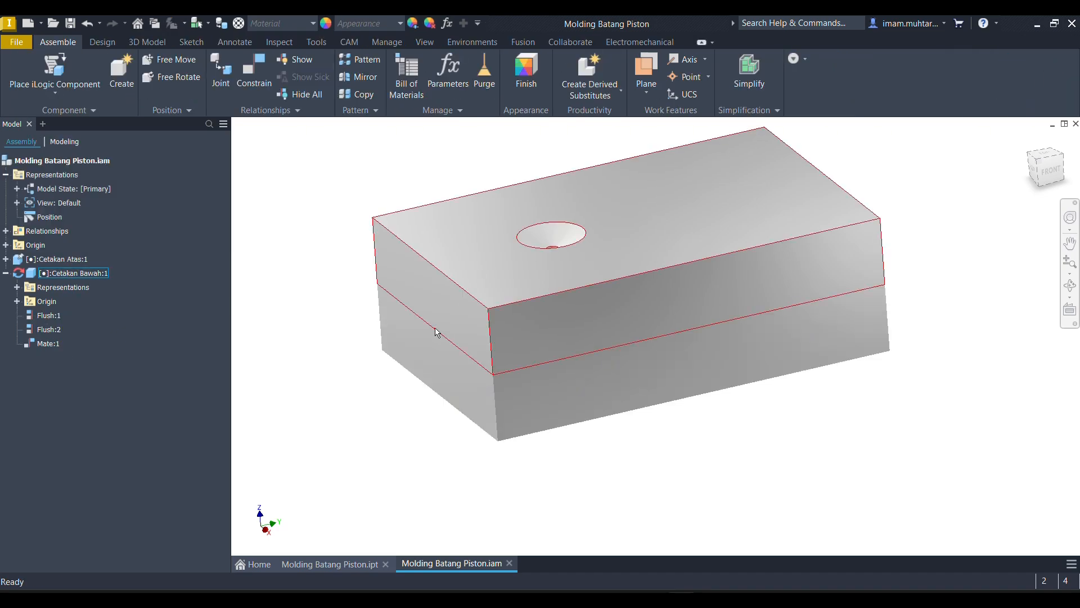
# - Edit Cetakan Atas in place, start a sketch on its matching end face, and project the semicircular channel edge from Cetakan Bawah
pyautogui.doubleClick(438, 349)
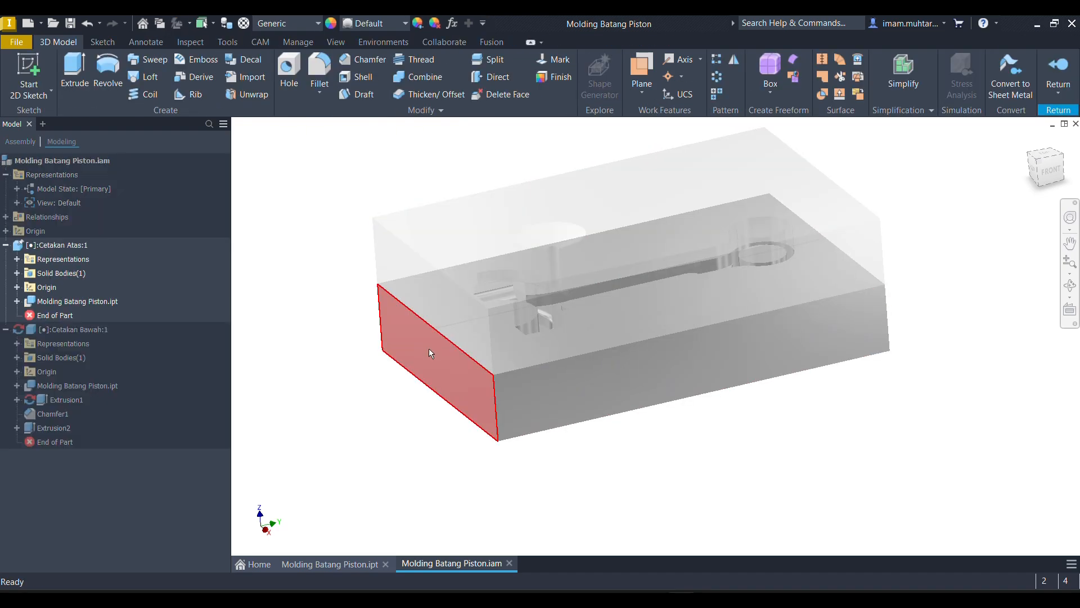
pyautogui.click(448, 339)
pyautogui.press('s')
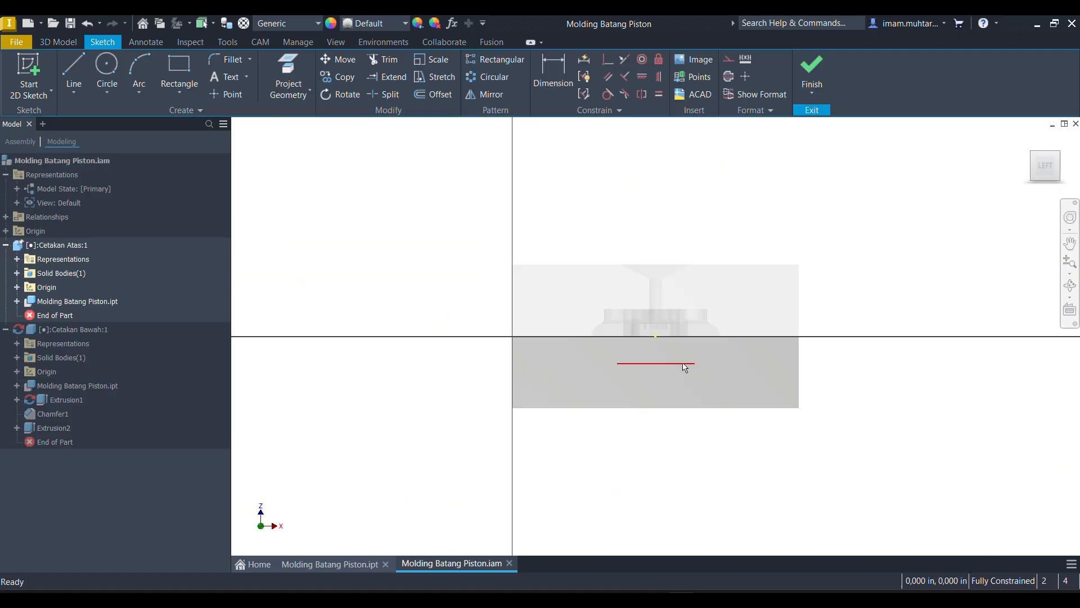
pyautogui.press('p')
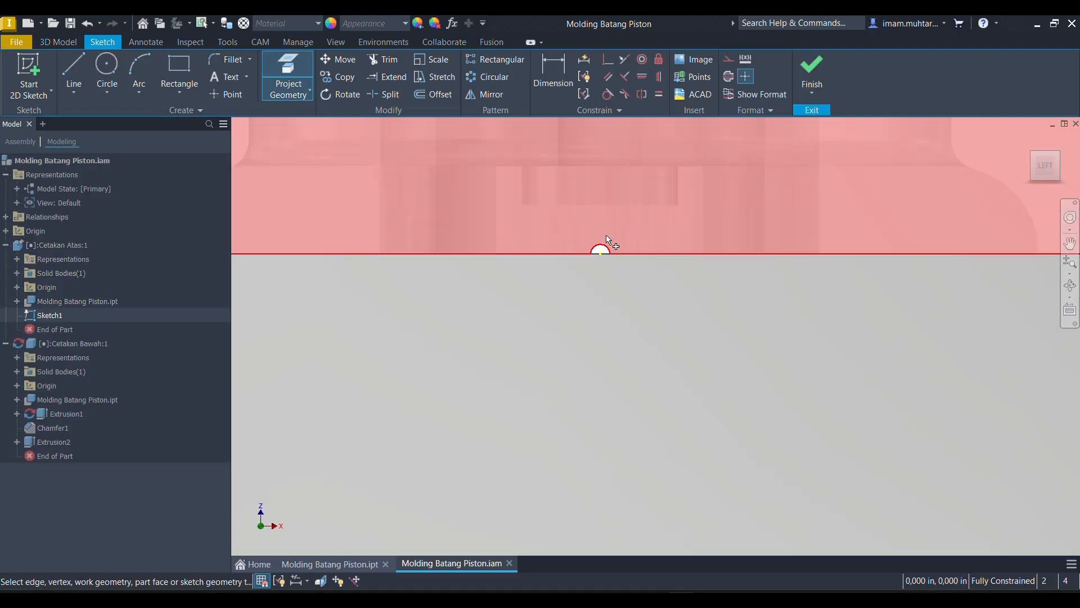
pyautogui.click(619, 249)
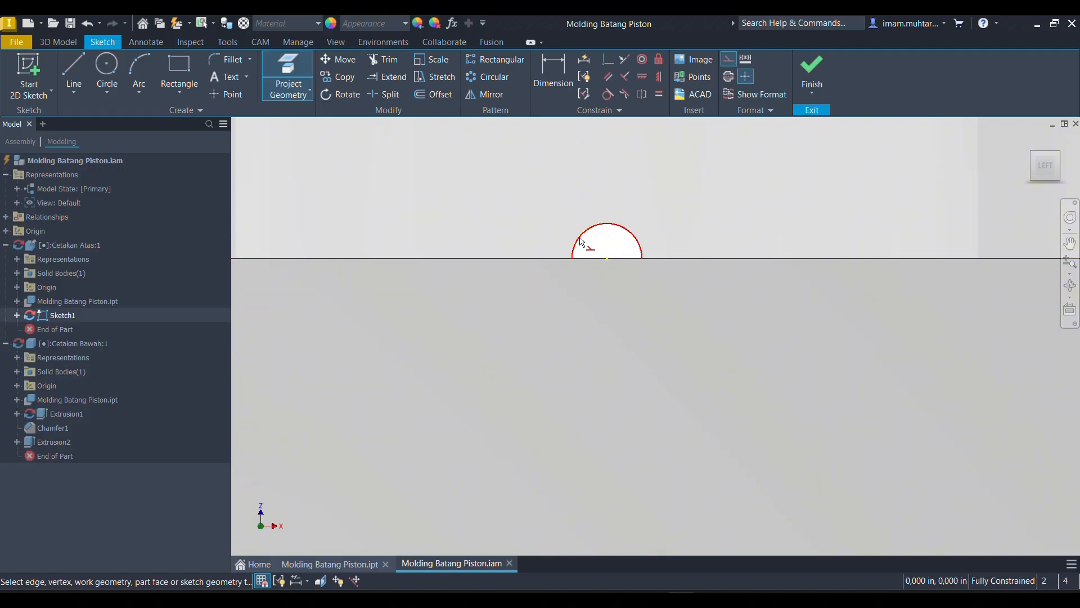
# - Sketch a circle centred on the parting line that coincides with the projected semicircular arc
pyautogui.press('c')
pyautogui.click(606, 258)
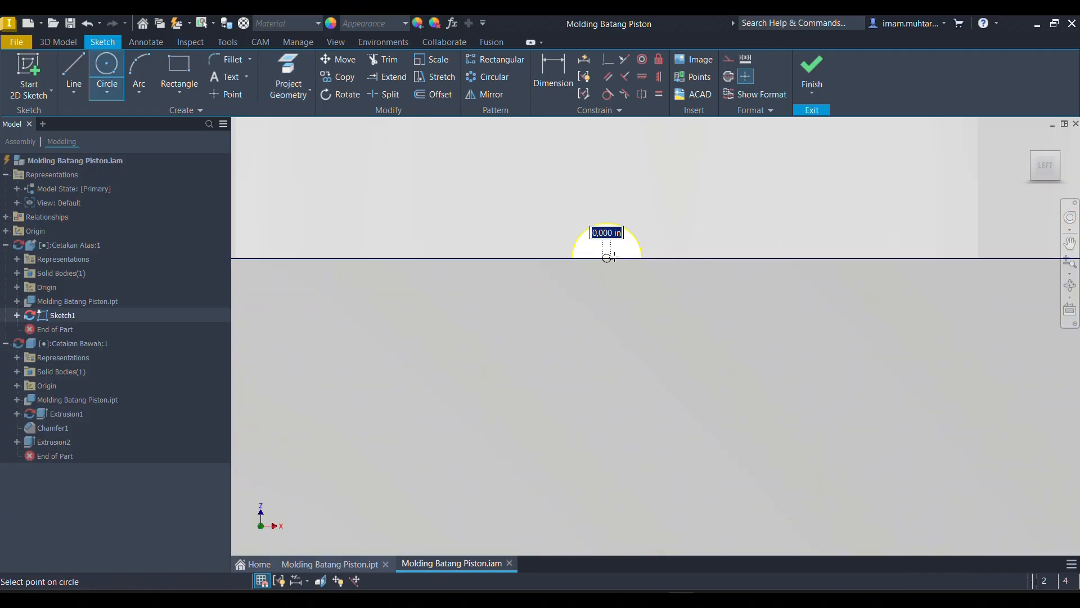
pyautogui.click(642, 258)
# - Extrude the circle as a through-all cut into Cetakan Atas using the flipped direction
pyautogui.press('e')
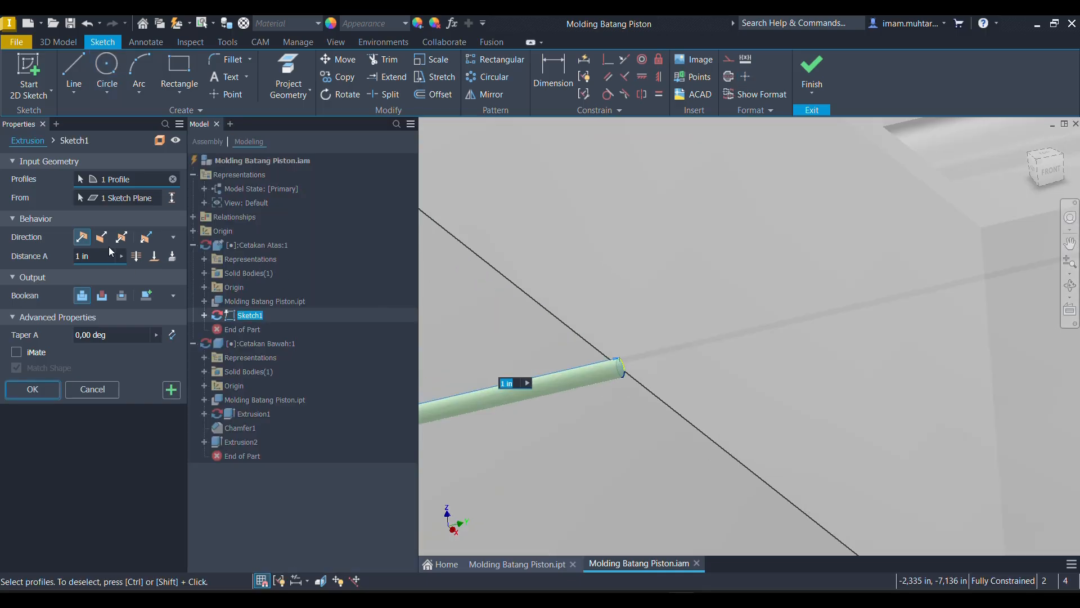
pyautogui.click(101, 237)
pyautogui.click(136, 256)
pyautogui.click(32, 390)
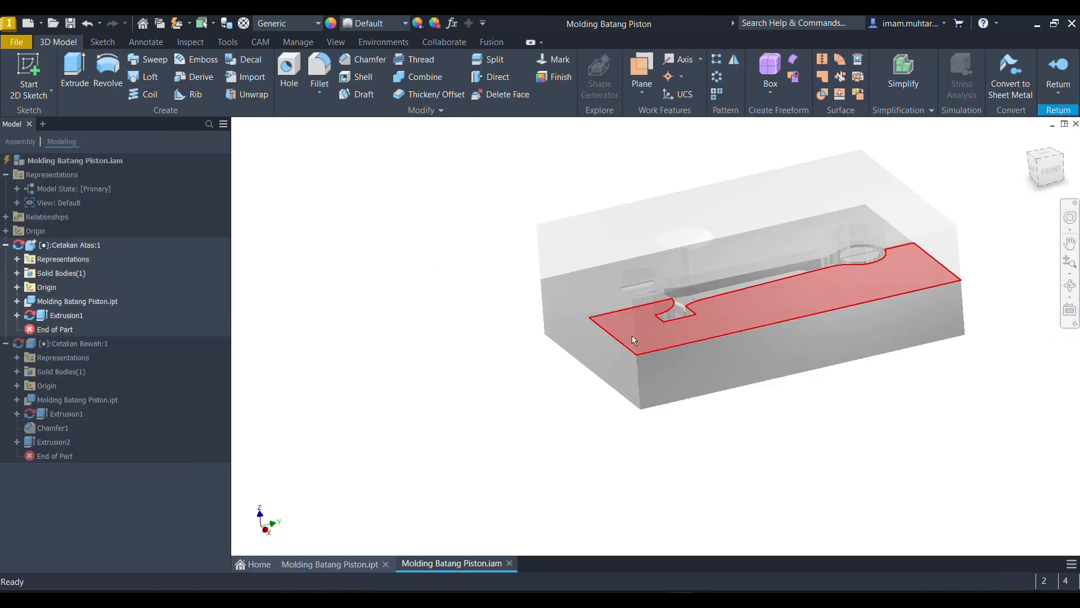
pyautogui.keyDown('shift'); pyautogui.moveTo(709, 350); pyautogui.dragTo(717, 343, button='middle'); pyautogui.keyUp('shift')
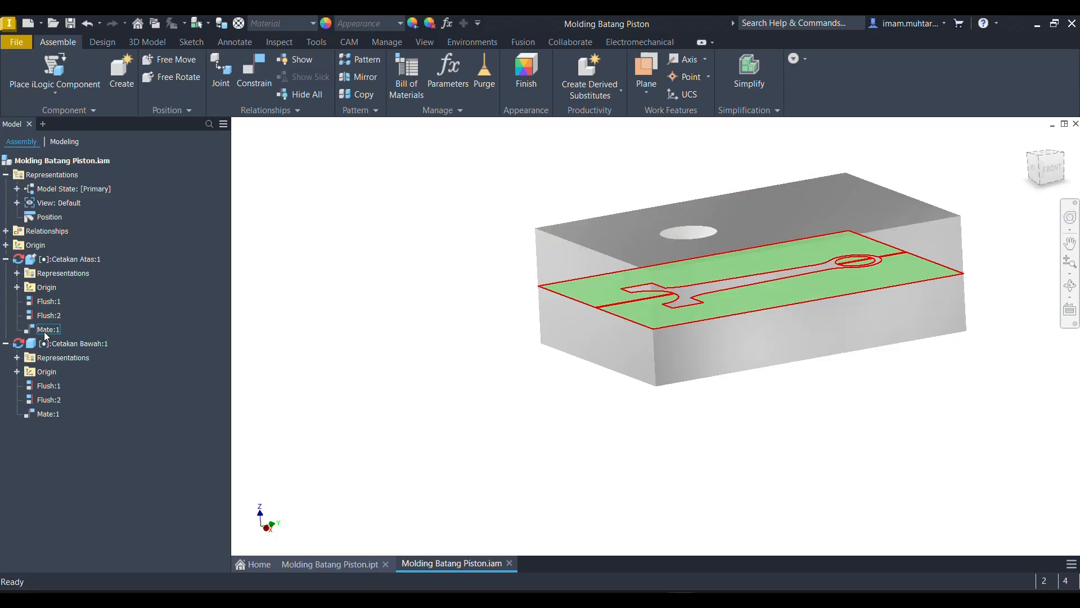
# - Try to set the Mate:1 offset between the two mold halves to 10 in
pyautogui.rightClick(45, 414)
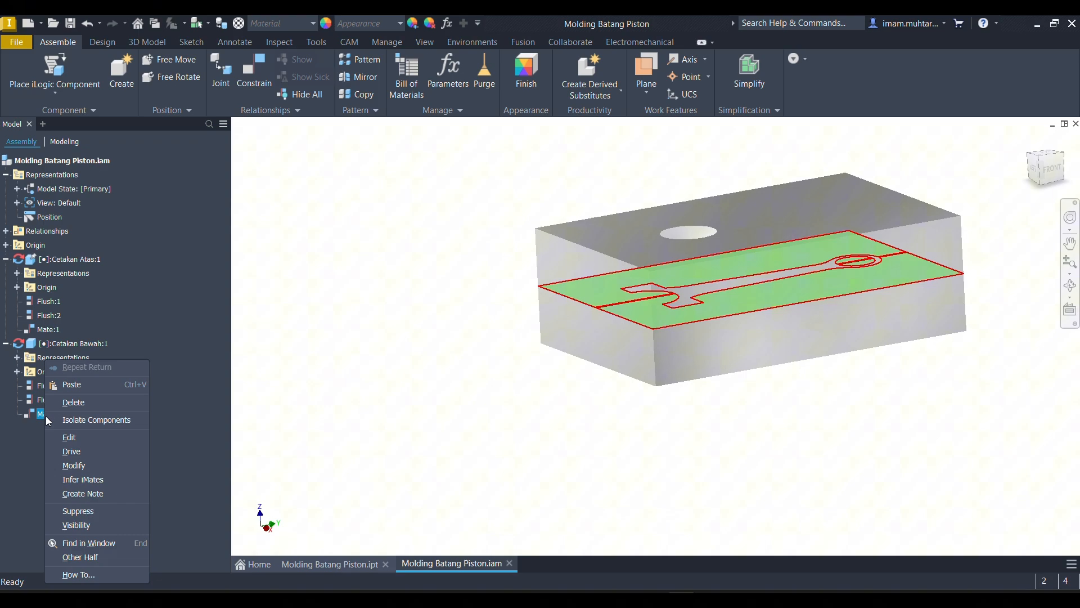
pyautogui.click(364, 453)
pyautogui.click(73, 435)
pyautogui.click(49, 415)
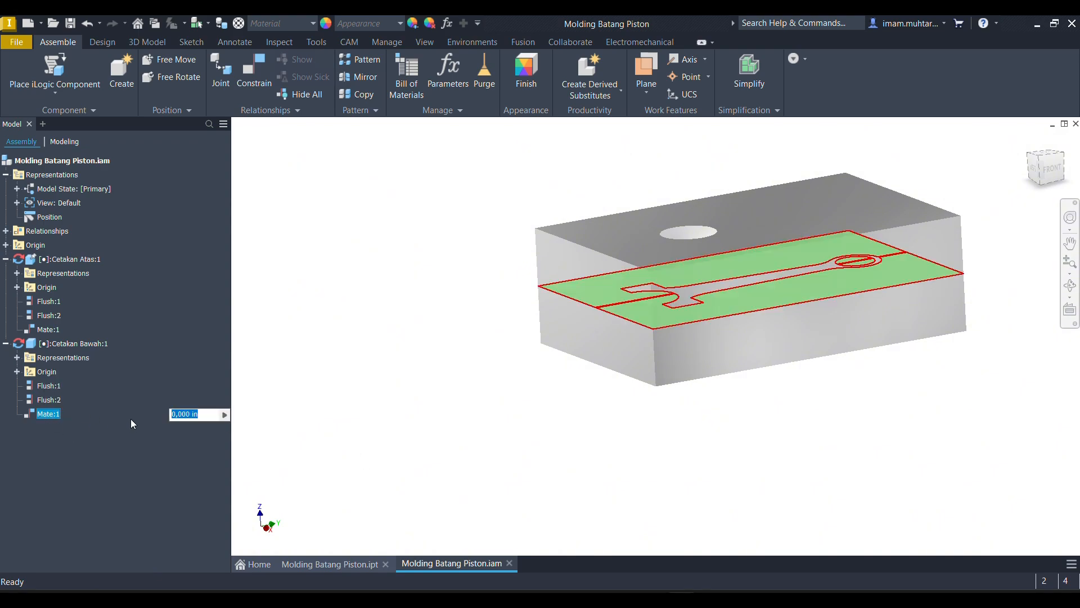
pyautogui.write('10')
pyautogui.press('Return')
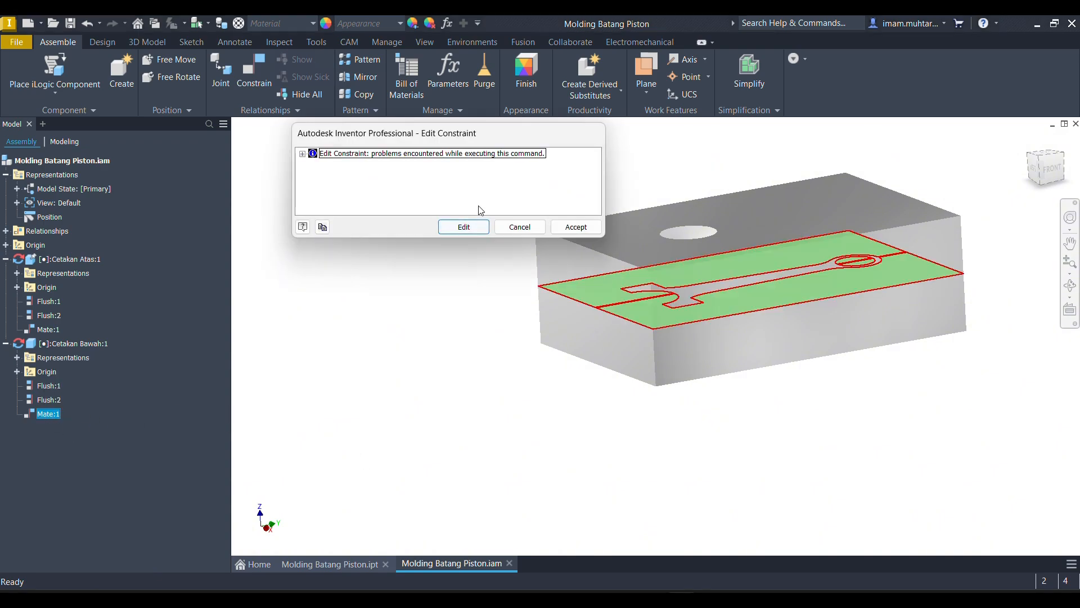
pyautogui.press('Escape')
pyautogui.click(138, 416)
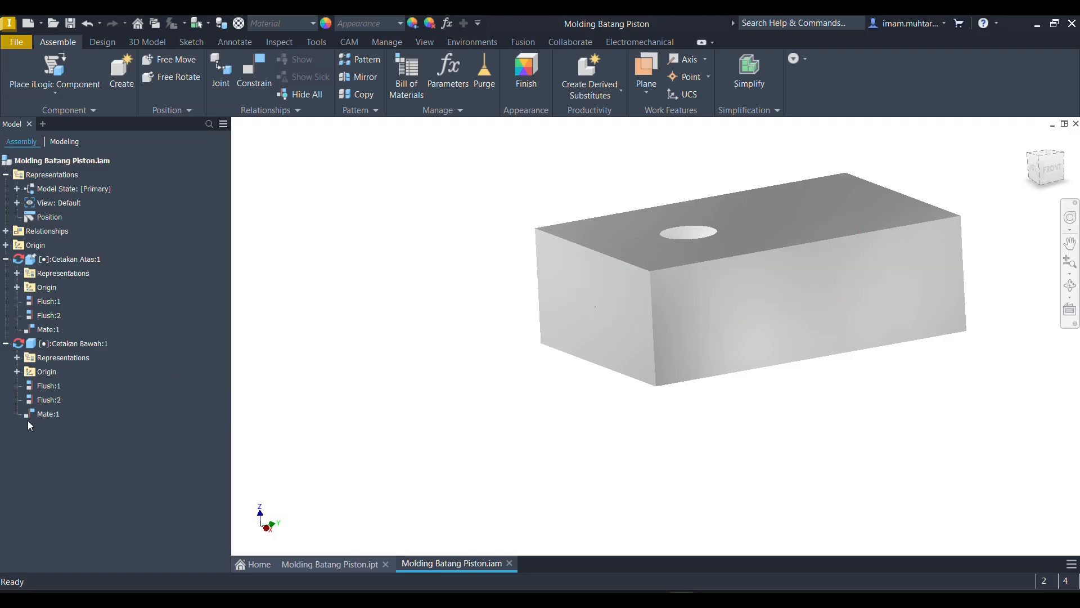
# - Delete the Mate:1 constraint between the mold halves and undo the deletion
pyautogui.click(46, 415)
pyautogui.click(265, 422)
pyautogui.rightClick(44, 415)
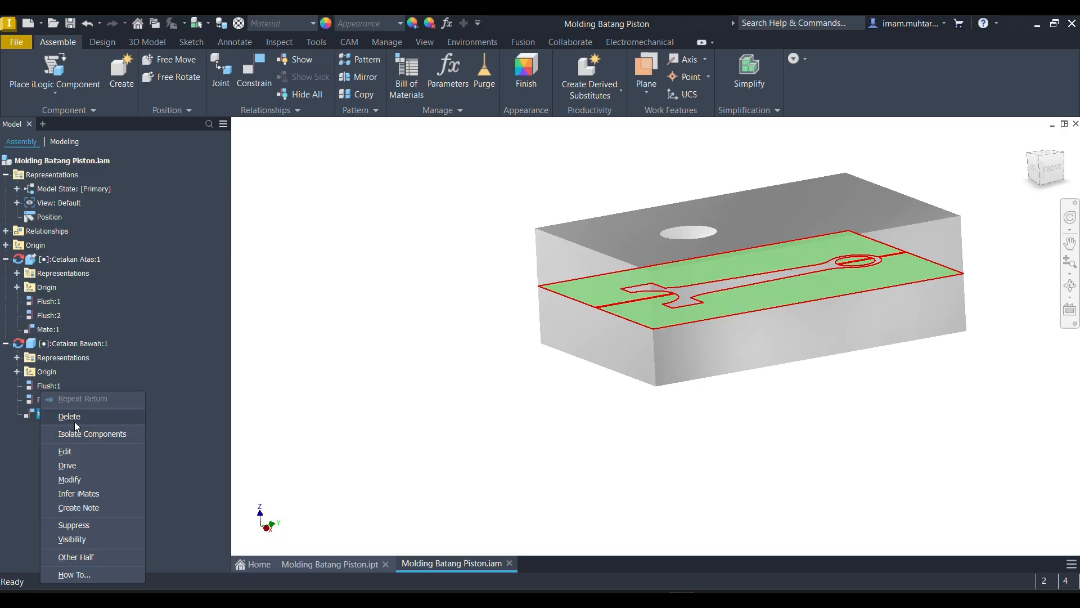
pyautogui.click(67, 417)
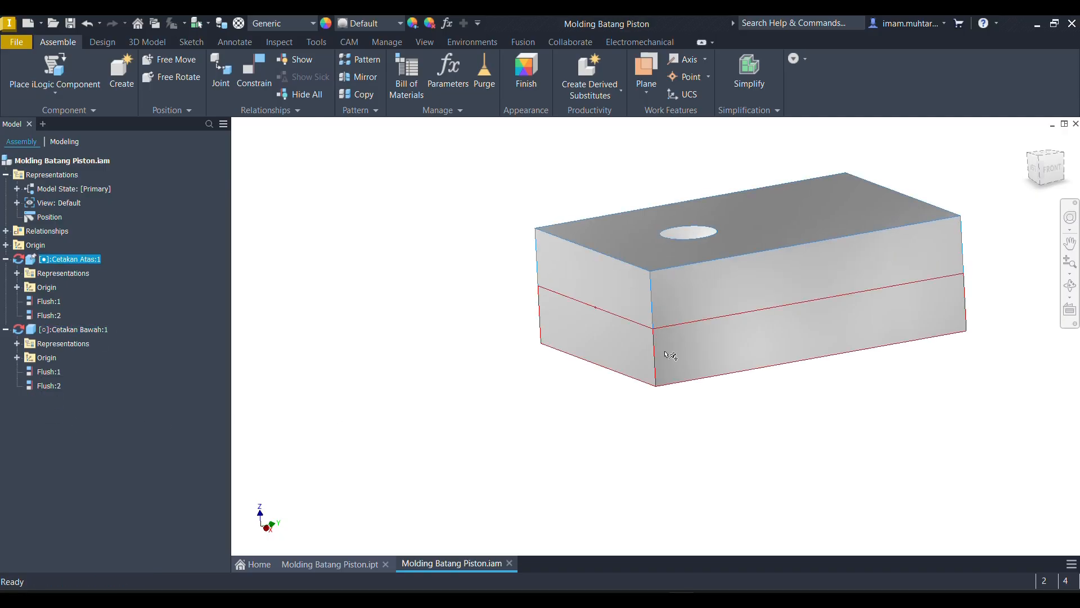
pyautogui.click(662, 375)
pyautogui.click(665, 351)
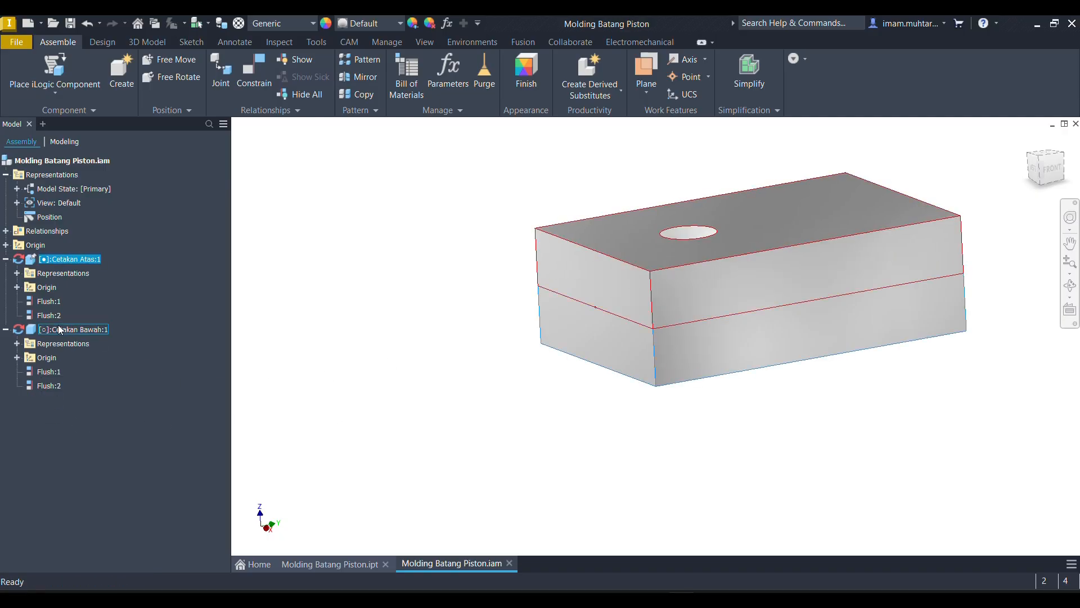
pyautogui.hotkey('ctrl', 'z')
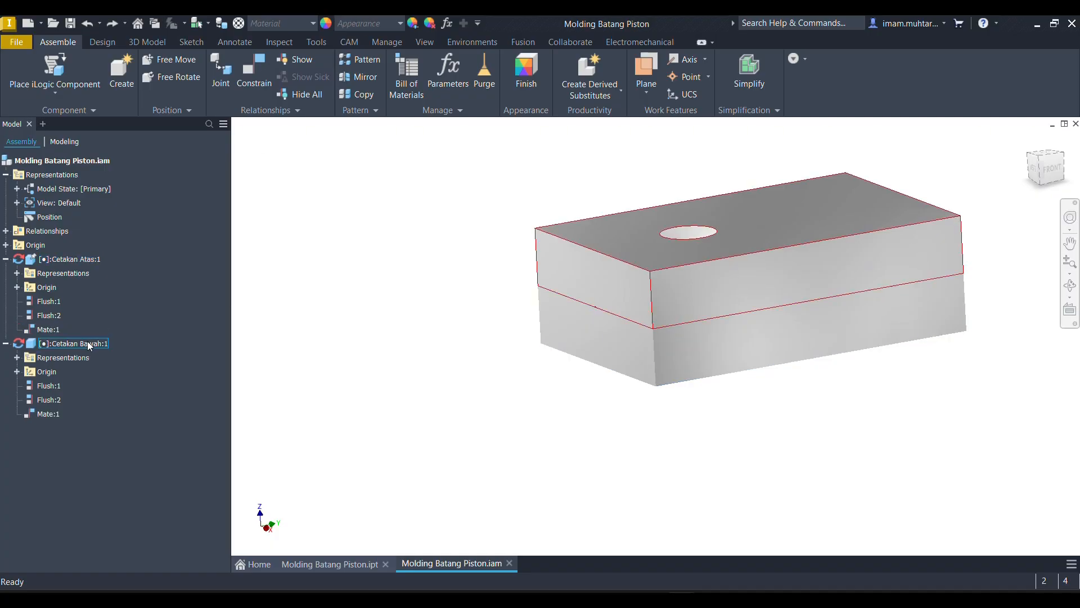
# - Turn off the Adaptive property for both Cetakan Bawah and Cetakan Atas
pyautogui.rightClick(51, 345)
pyautogui.click(84, 406)
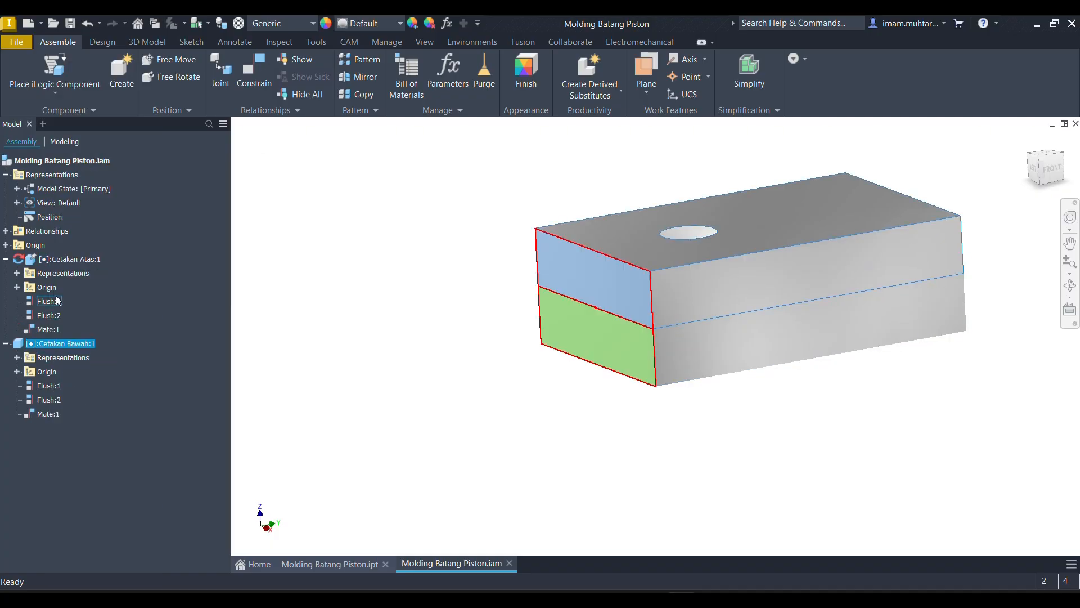
pyautogui.rightClick(69, 259)
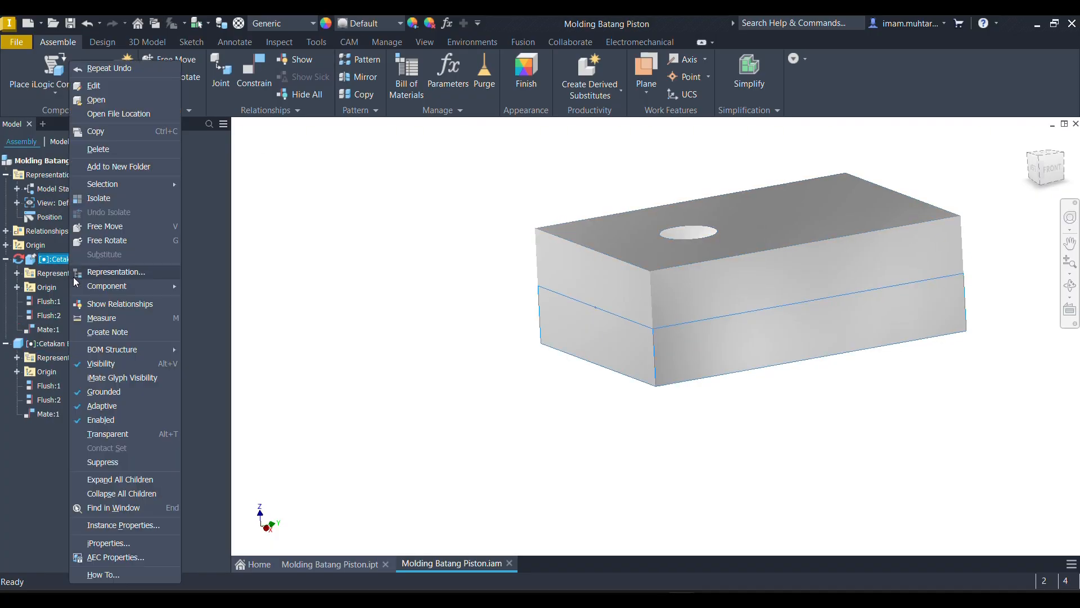
pyautogui.click(102, 406)
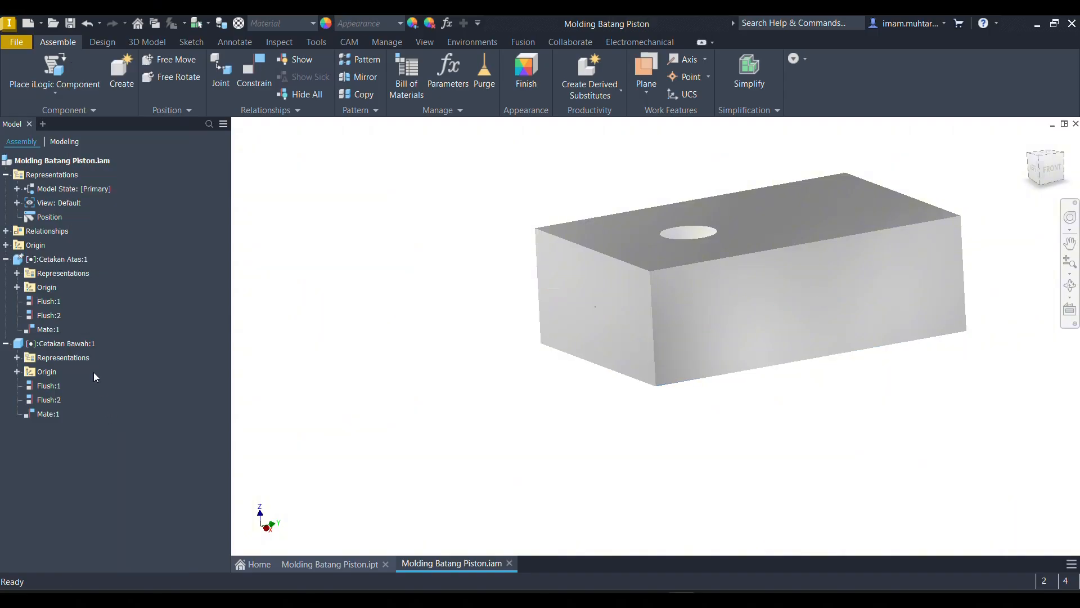
# - Set the Mate:1 offset to 5 in to separate the mold halves and expose the cavity face
pyautogui.click(48, 413)
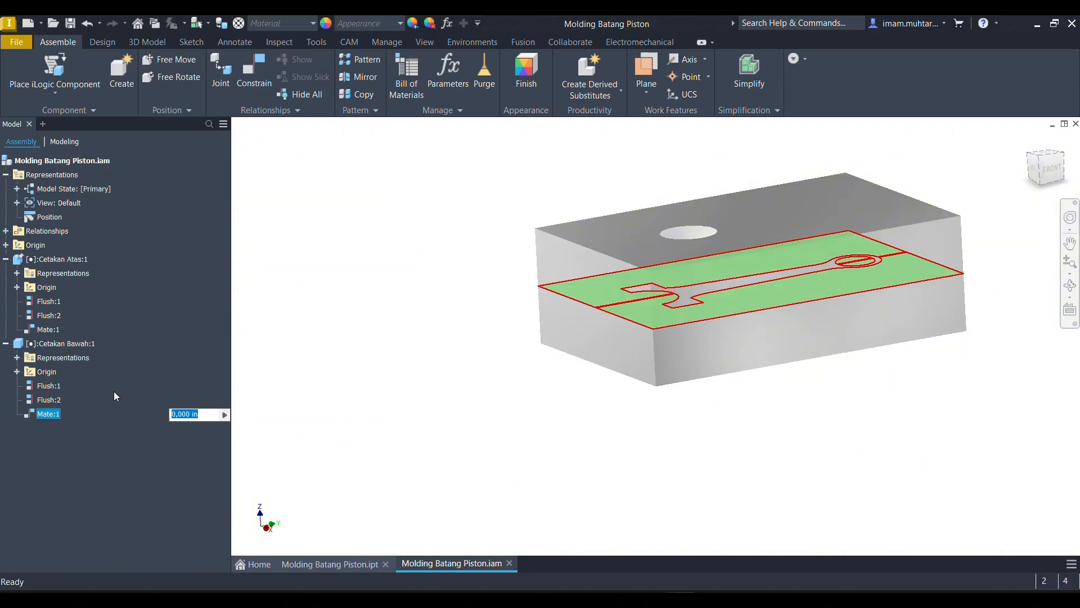
pyautogui.press('BackSpace')
pyautogui.write('5')
pyautogui.press('Return')
pyautogui.keyDown('shift'); pyautogui.moveTo(514, 263); pyautogui.dragTo(555, 285, button='middle'); pyautogui.keyUp('shift')
pyautogui.scroll(5, 515, 292)
pyautogui.scroll(-3, 525, 288)
pyautogui.scroll(-5, 554, 284)
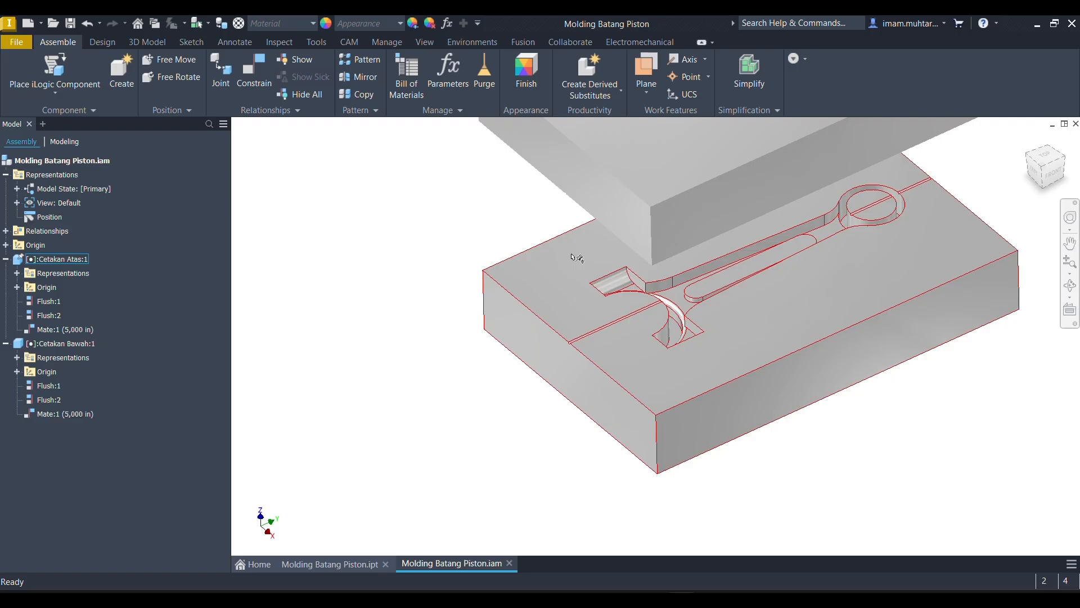
# - Edit Cetakan Atas in place and start a sketch on its flat parting face with the connecting rod cavity
pyautogui.click(543, 287)
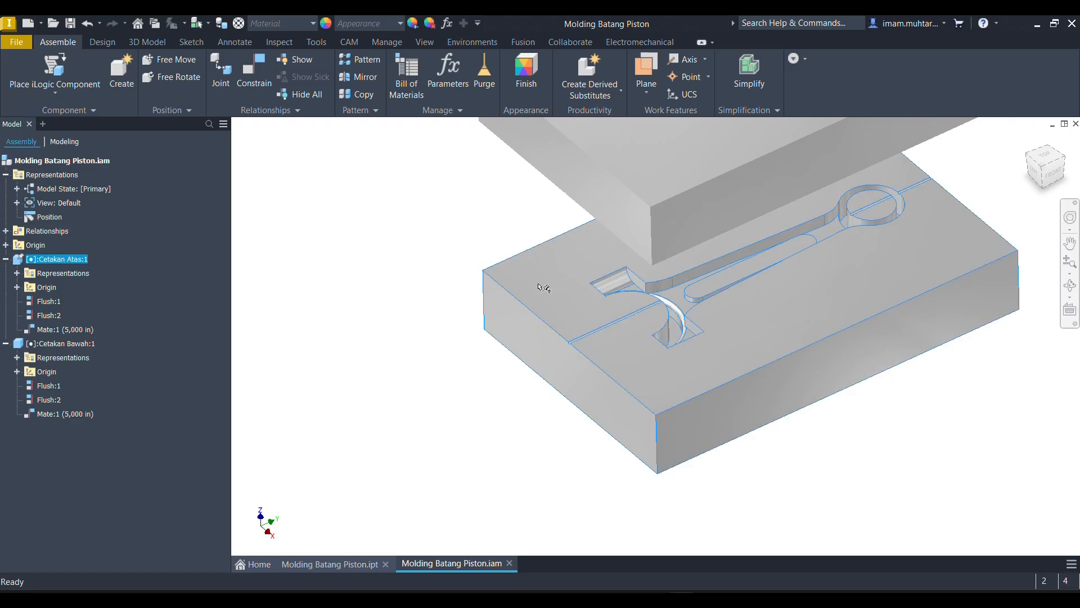
pyautogui.keyDown('shift'); pyautogui.moveTo(549, 303); pyautogui.dragTo(564, 278, button='middle'); pyautogui.keyUp('shift')
pyautogui.scroll(-2, 561, 289)
pyautogui.scroll(2, 564, 279)
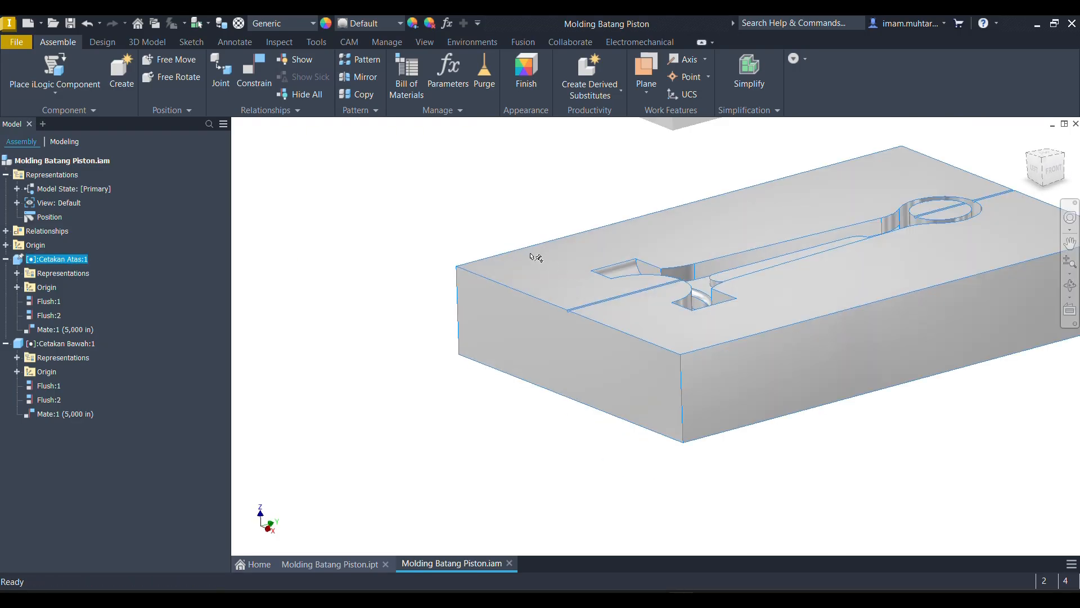
pyautogui.press('Escape')
pyautogui.doubleClick(543, 273)
pyautogui.click(565, 260)
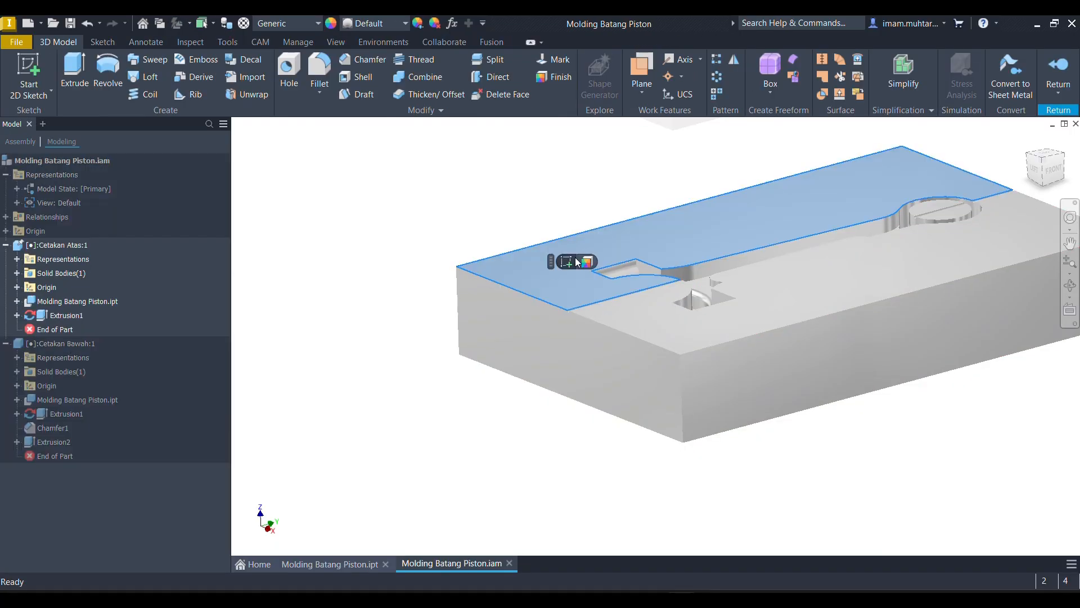
pyautogui.click(567, 258)
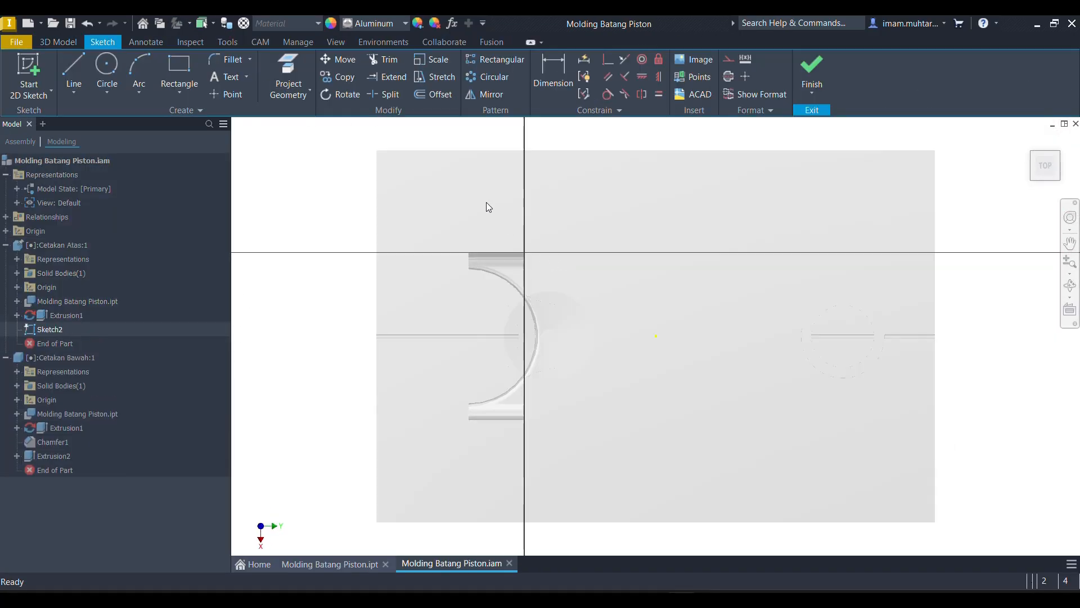
# - Project the parting face's outline and sketch a circle about 0.79 in in diameter near one corner of the face
pyautogui.click(107, 64)
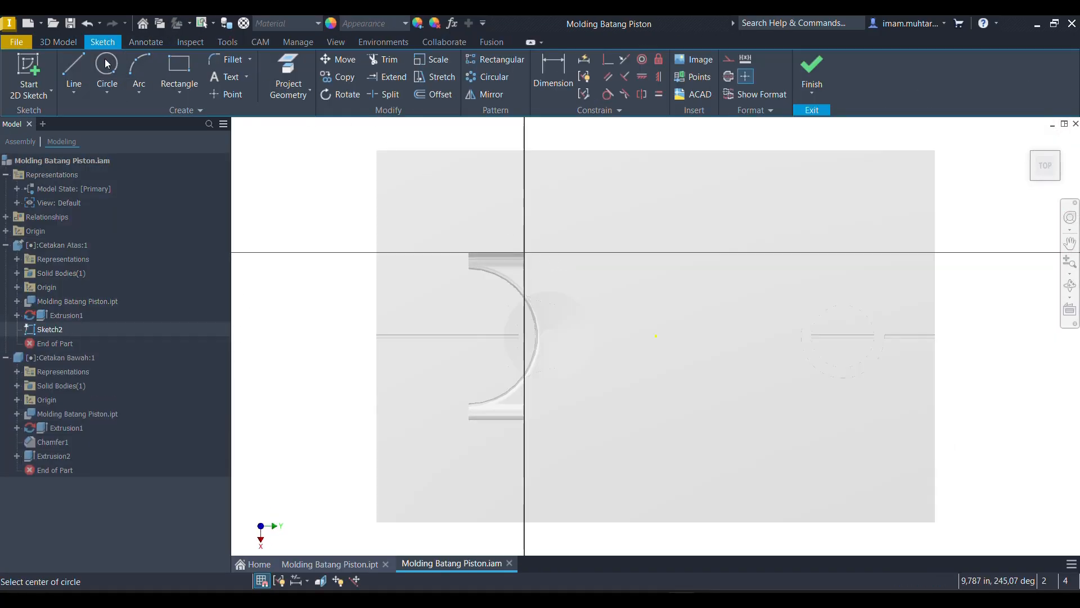
pyautogui.click(281, 60)
pyautogui.click(446, 174)
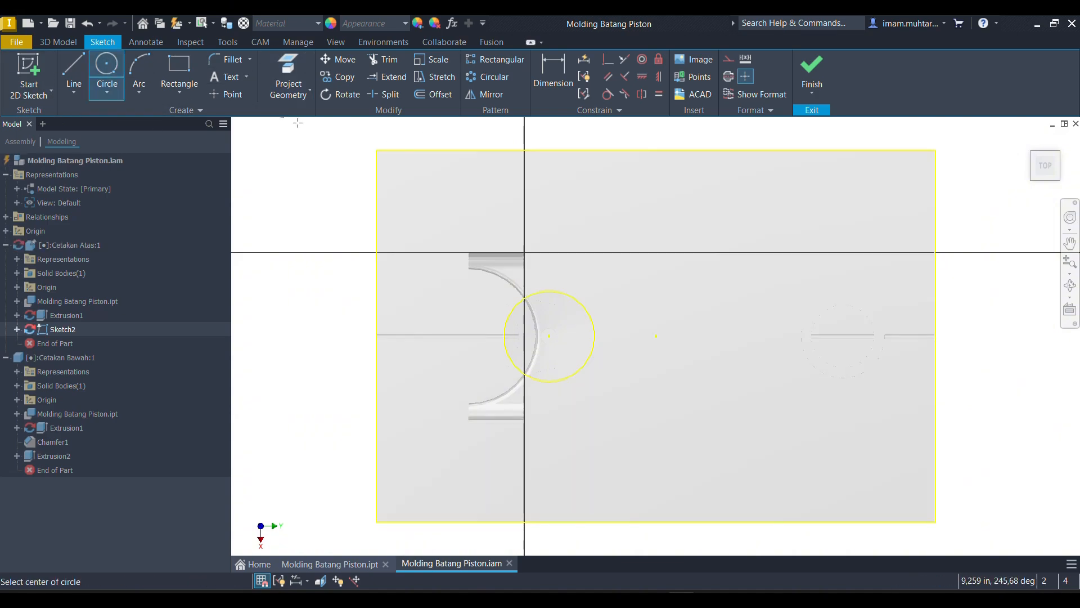
pyautogui.click(415, 187)
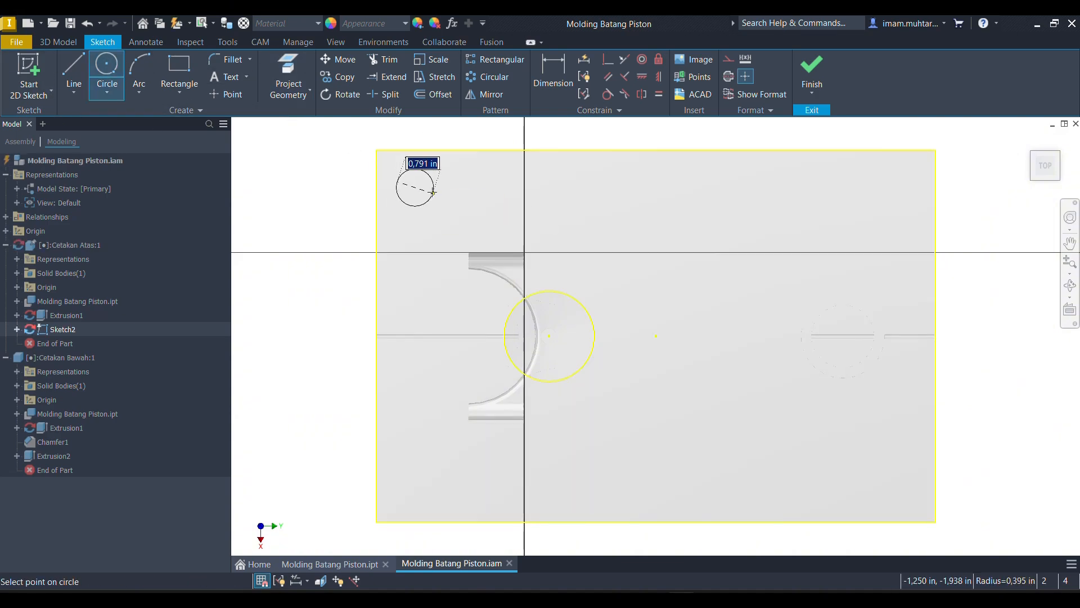
pyautogui.click(432, 192)
# - Set the length unit in the Cetakan Atas document settings to millimeter
pyautogui.click(245, 43)
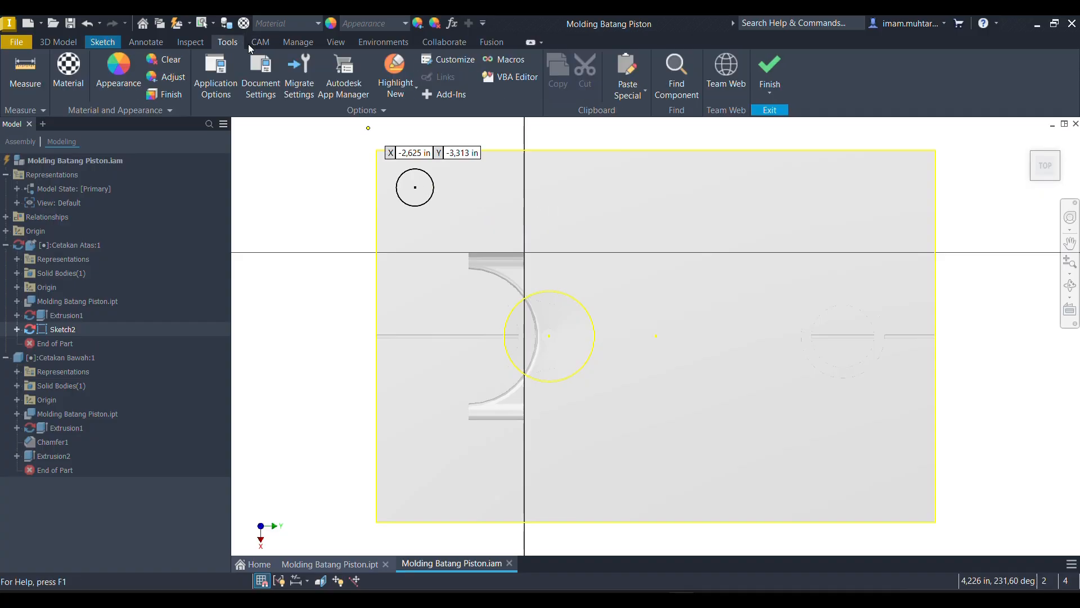
pyautogui.click(261, 76)
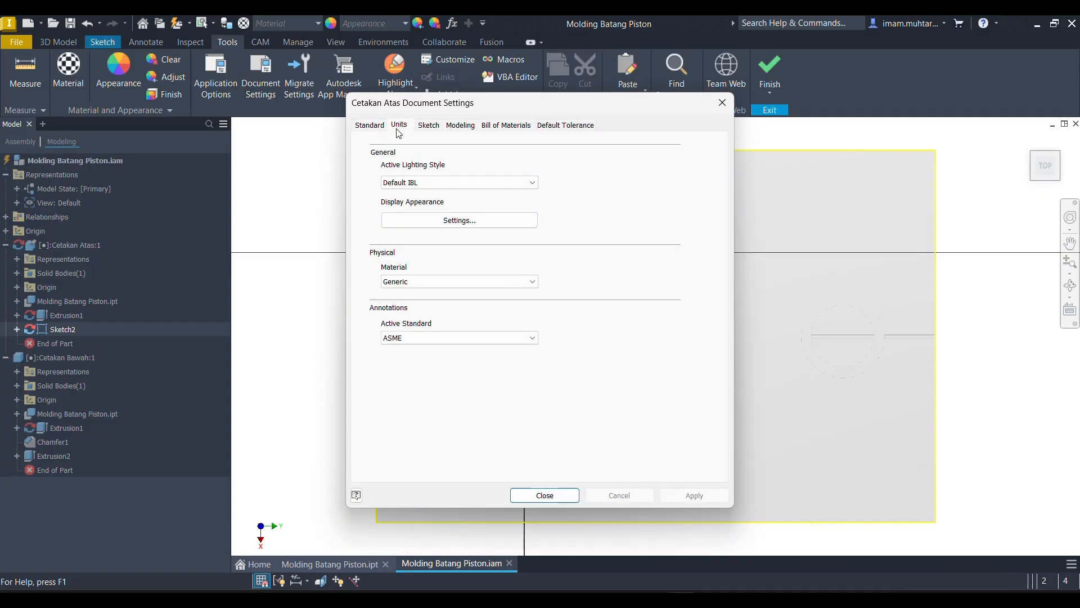
pyautogui.click(398, 130)
pyautogui.click(405, 174)
pyautogui.click(398, 217)
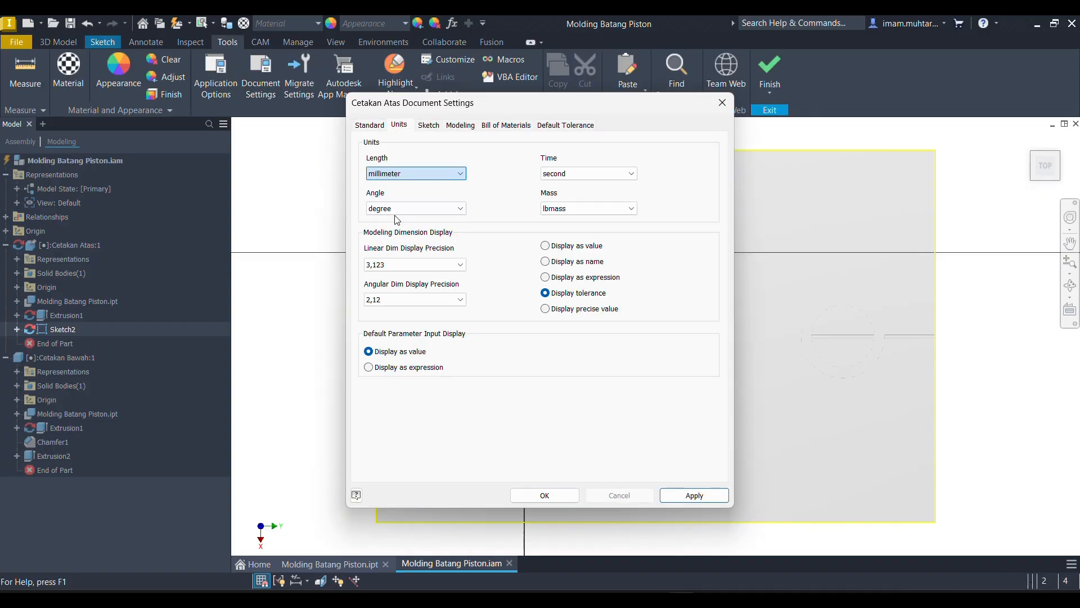
pyautogui.click(541, 495)
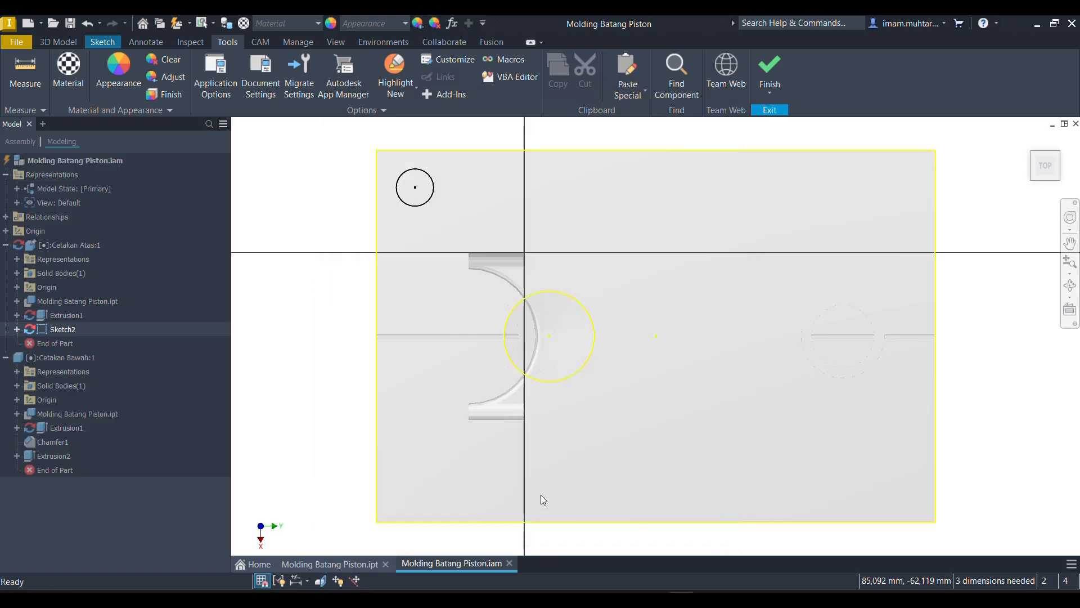
# - Dimension the corner circle to 20 mm in diameter and place its centre 25 mm from the nearby short edge
pyautogui.click(425, 212)
pyautogui.click(462, 239)
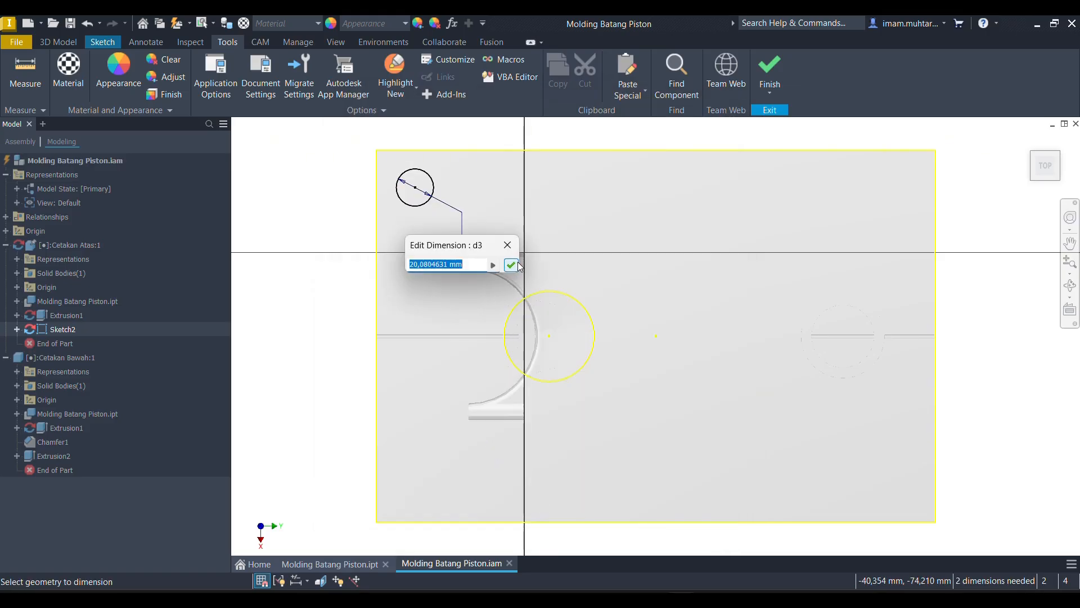
pyautogui.write('20')
pyautogui.click(516, 263)
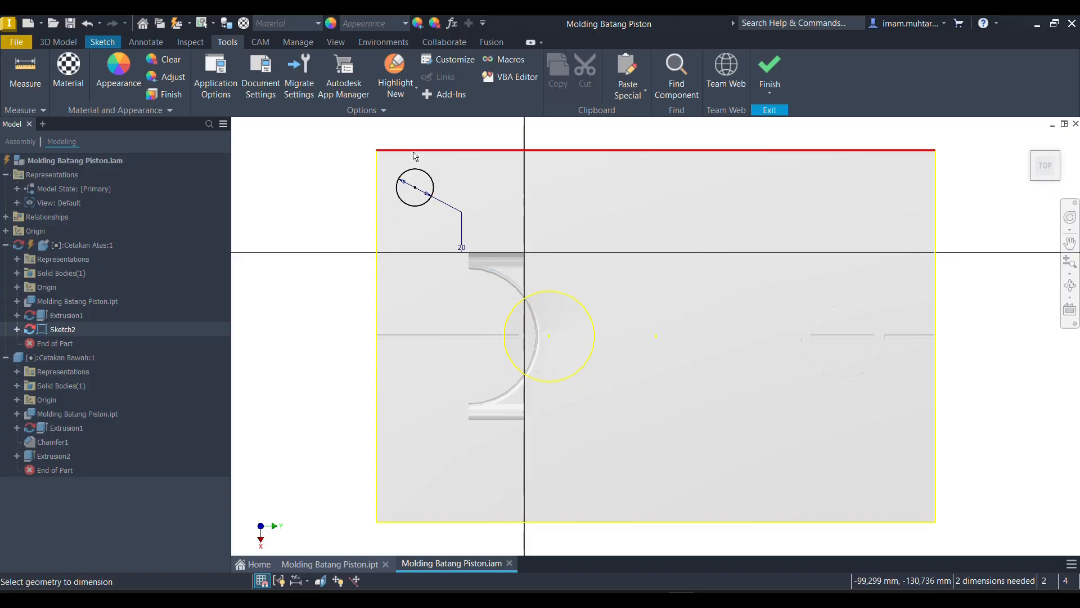
pyautogui.click(378, 186)
pyautogui.click(415, 187)
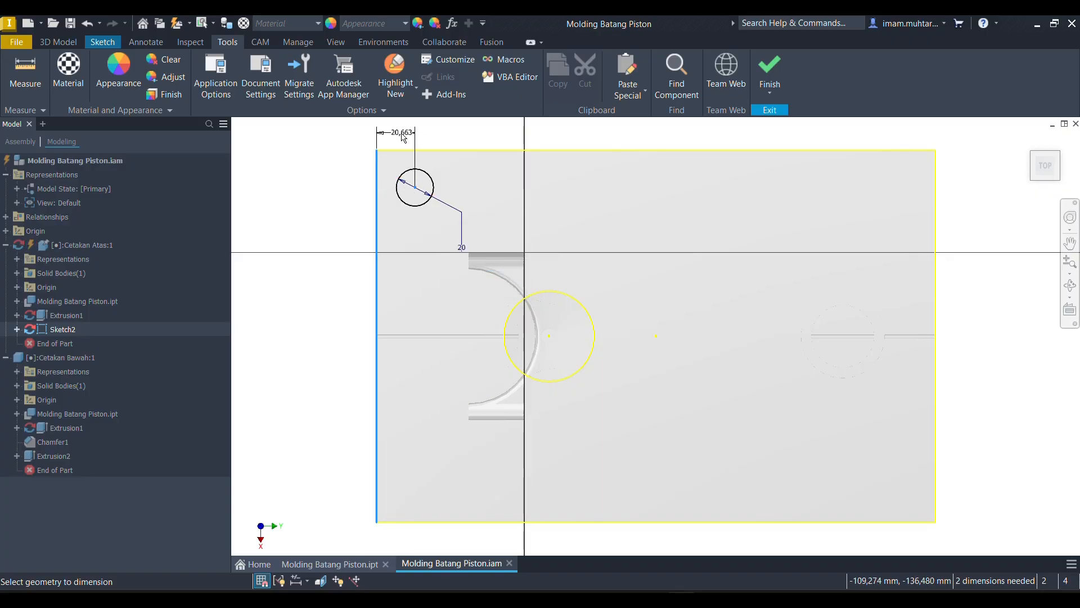
pyautogui.click(403, 138)
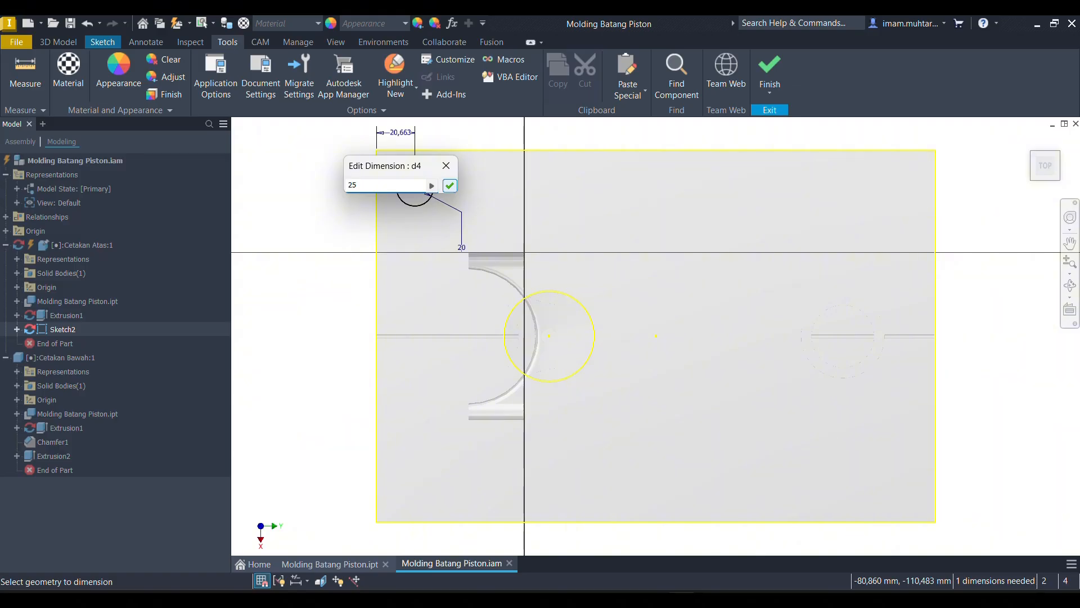
pyautogui.write('25')
pyautogui.click(449, 185)
# - Dimension the corner circle's centre to 25 mm from the nearby long edge of the face
pyautogui.click(433, 150)
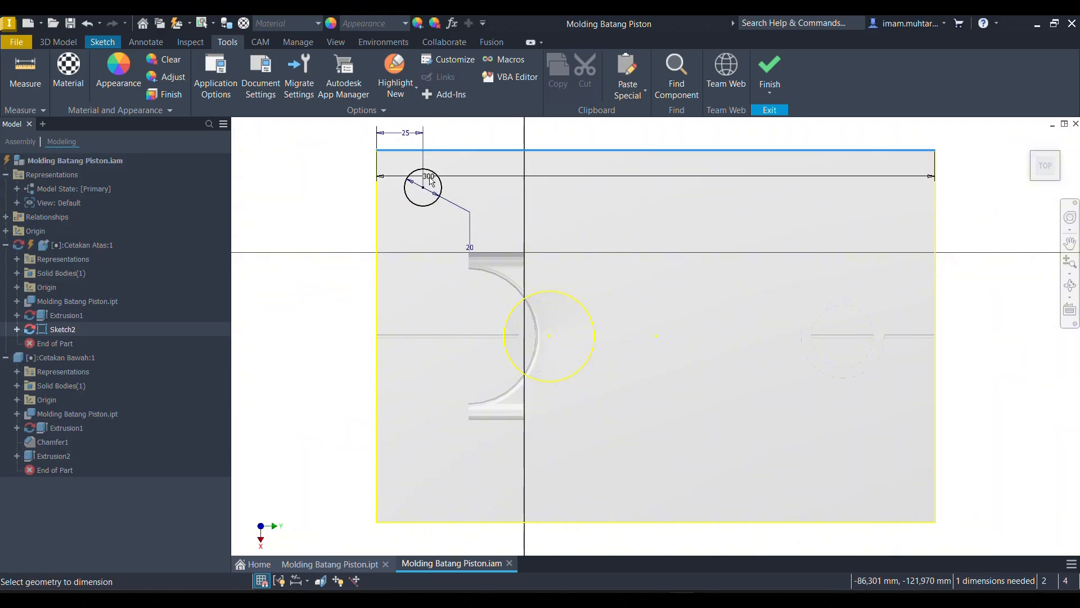
pyautogui.click(423, 187)
pyautogui.click(338, 226)
pyautogui.write('2')
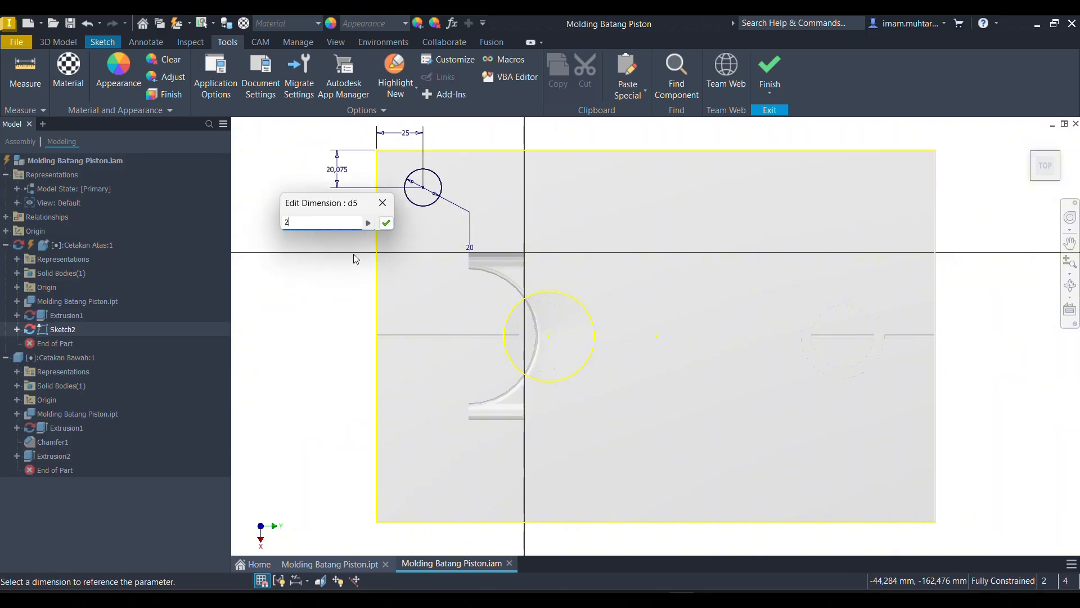
pyautogui.press('BackSpace')
pyautogui.write('5')
pyautogui.press('Return')
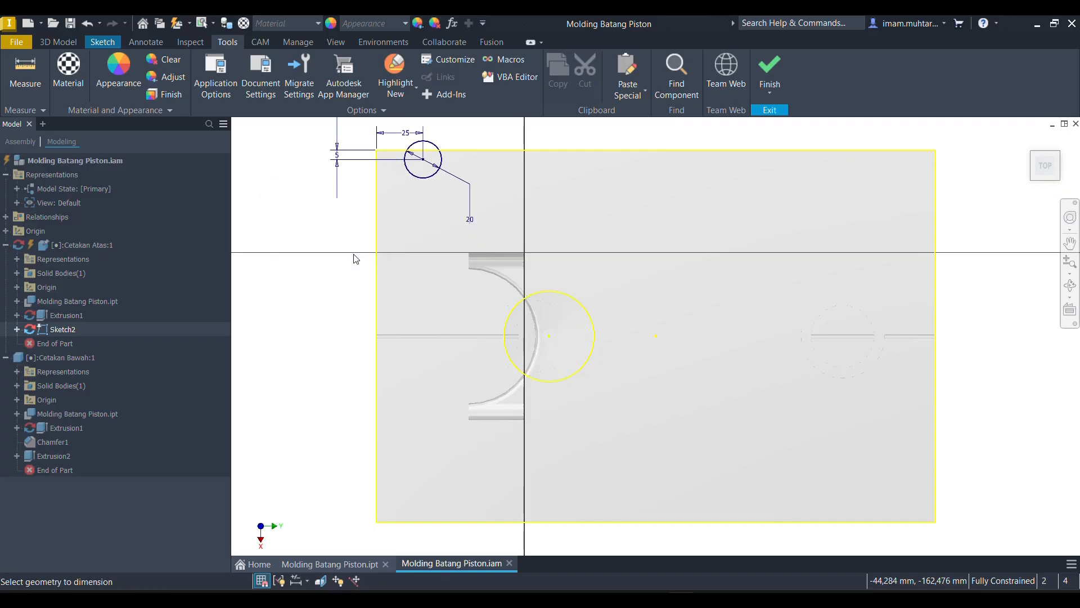
pyautogui.doubleClick(339, 154)
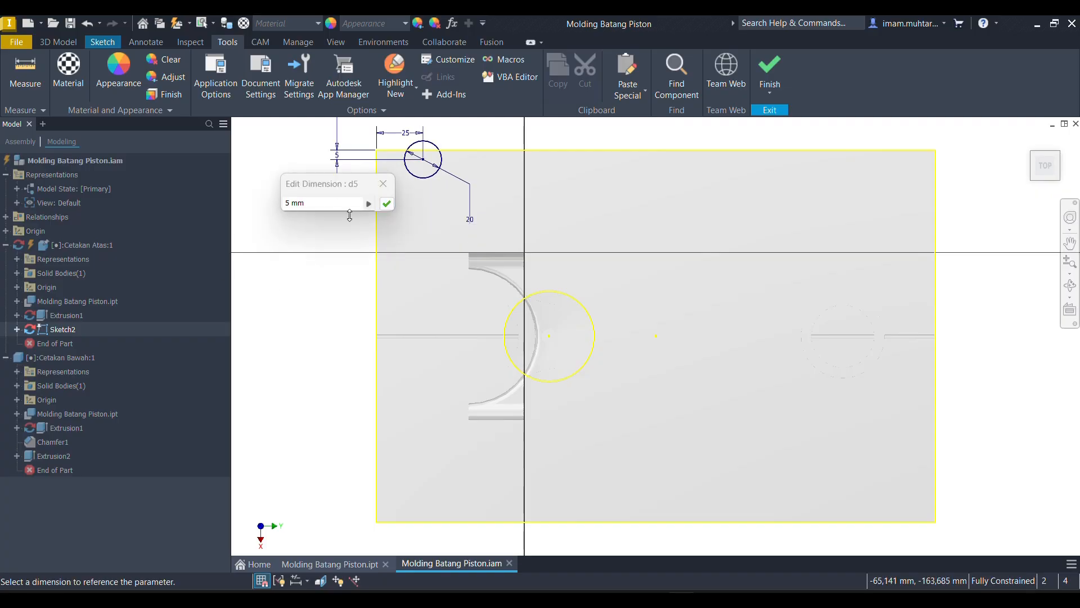
pyautogui.write('25')
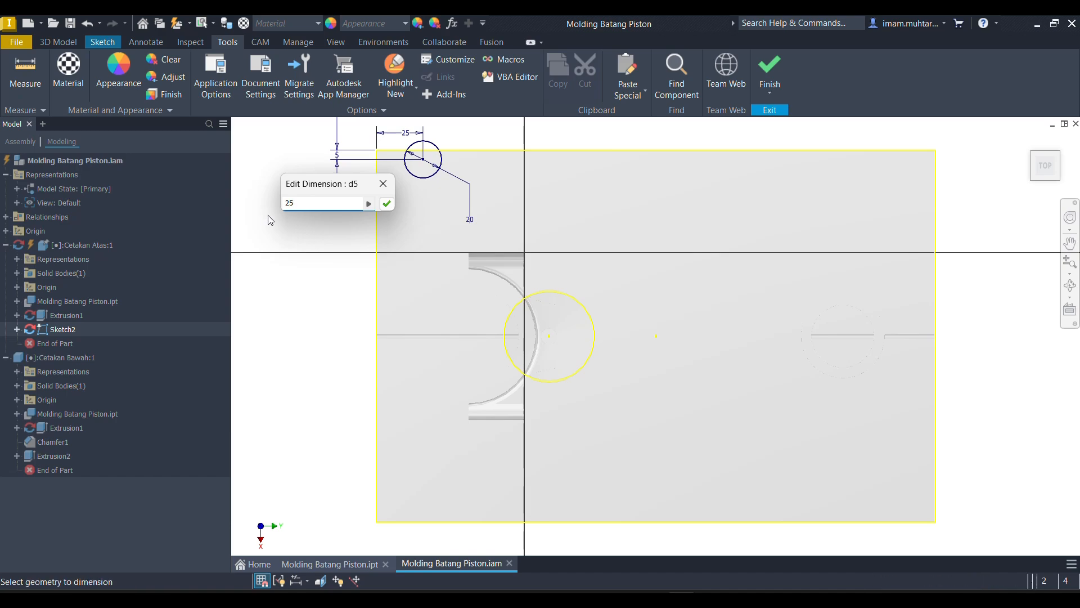
pyautogui.press('Return')
# - Sketch two short straight lines inward from the midpoints of the parting face's long edge and short edge as mirror lines
pyautogui.click(94, 42)
pyautogui.press('d')
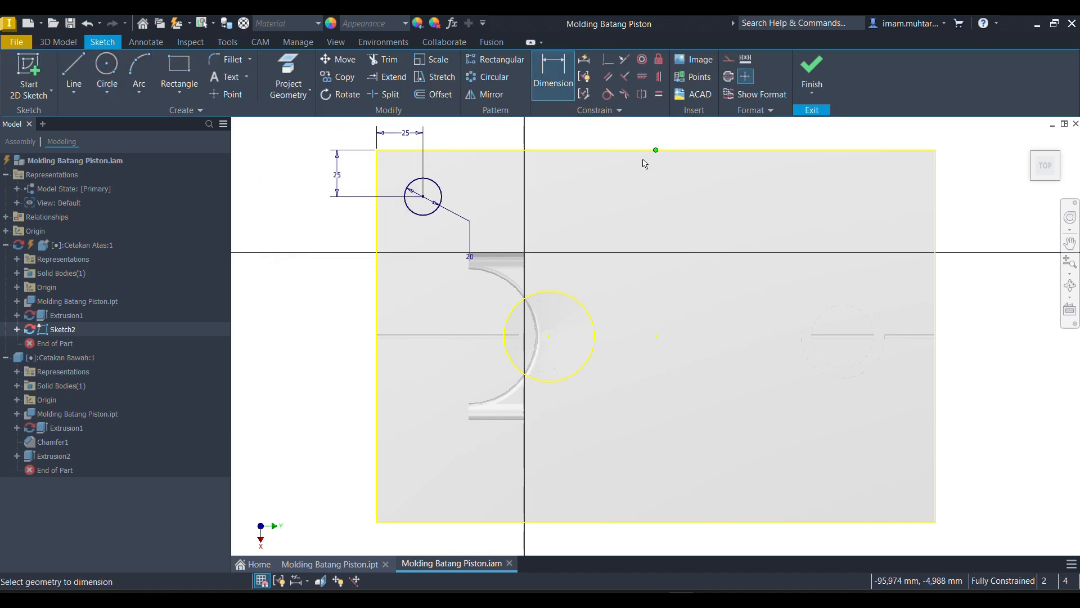
pyautogui.press('l')
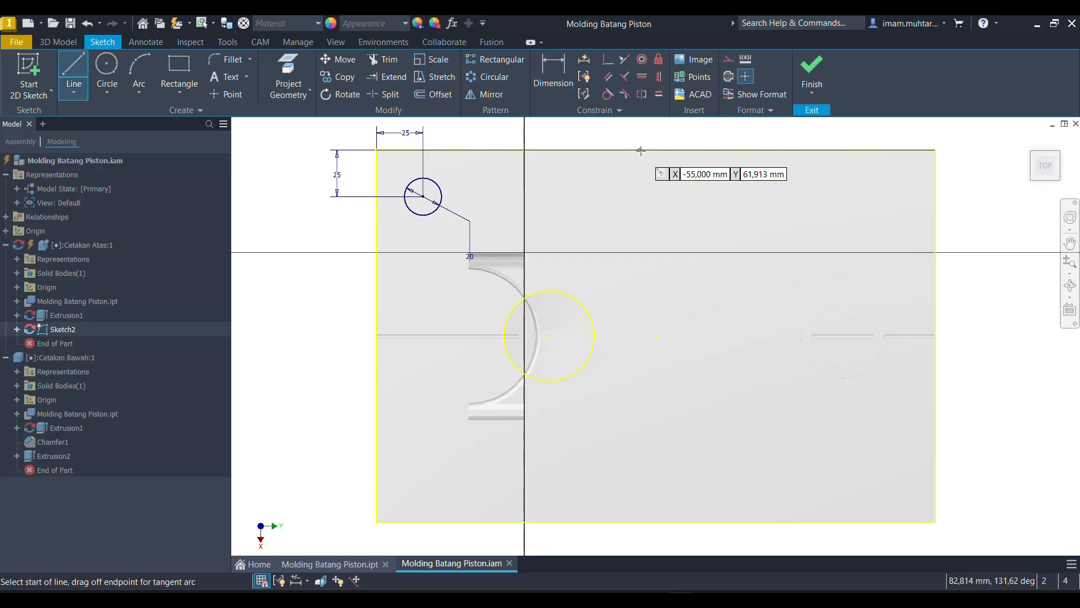
pyautogui.click(656, 151)
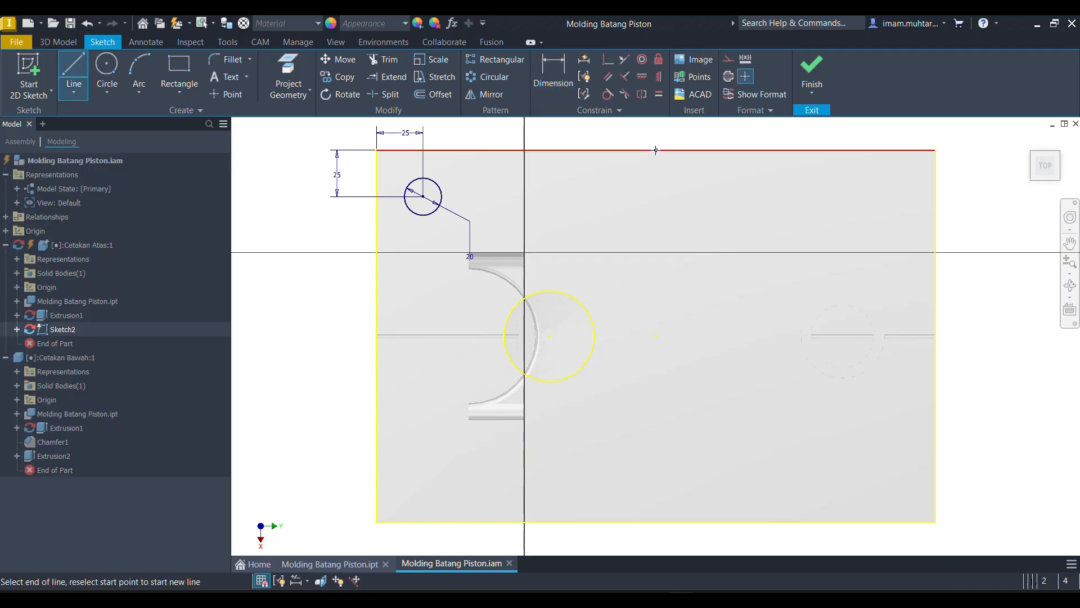
pyautogui.click(656, 205)
pyautogui.rightClick(743, 228)
pyautogui.click(733, 183)
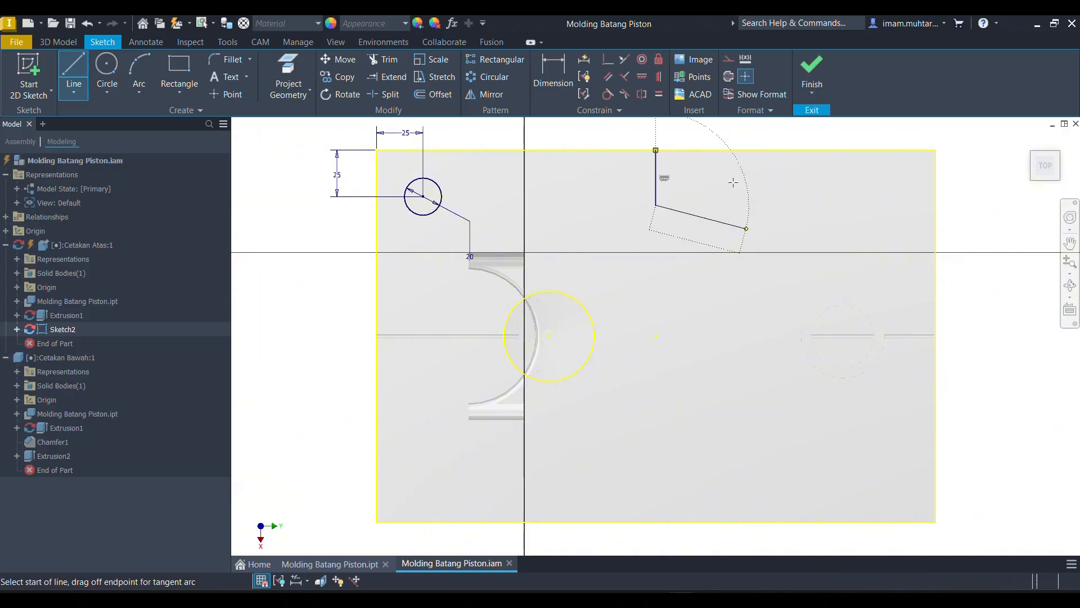
pyautogui.click(935, 335)
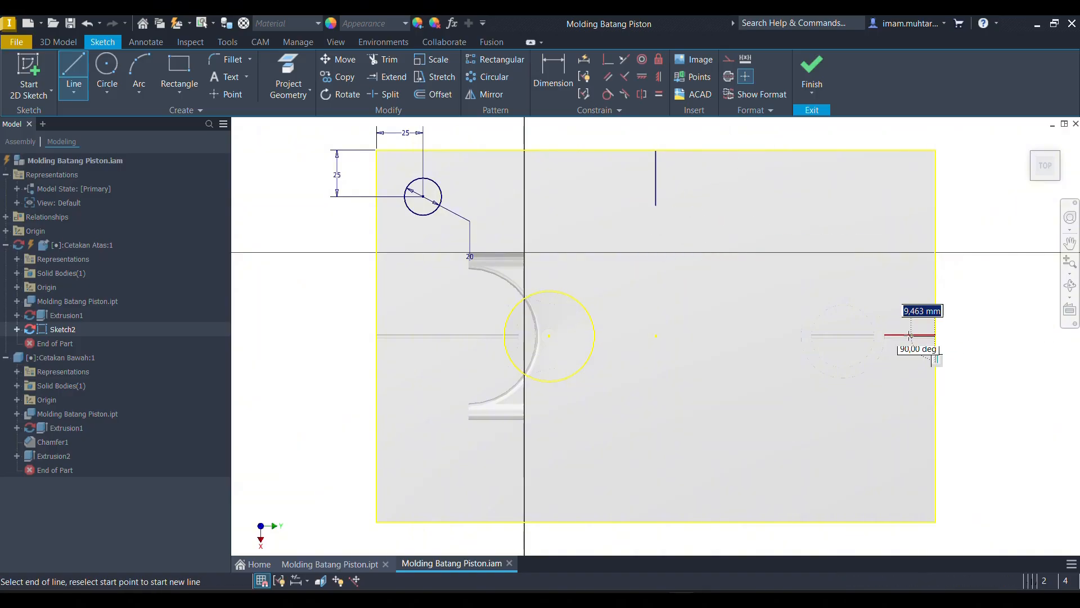
pyautogui.click(876, 336)
pyautogui.press('Escape')
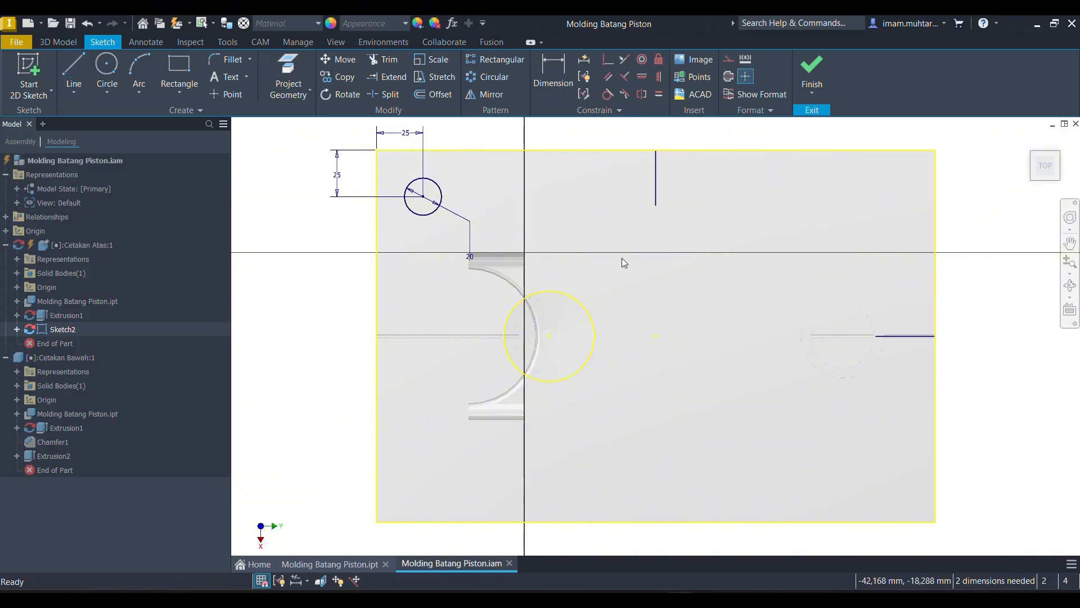
# - Mirror the 20 mm corner circle across the short line at the long edge's midpoint
pyautogui.click(485, 94)
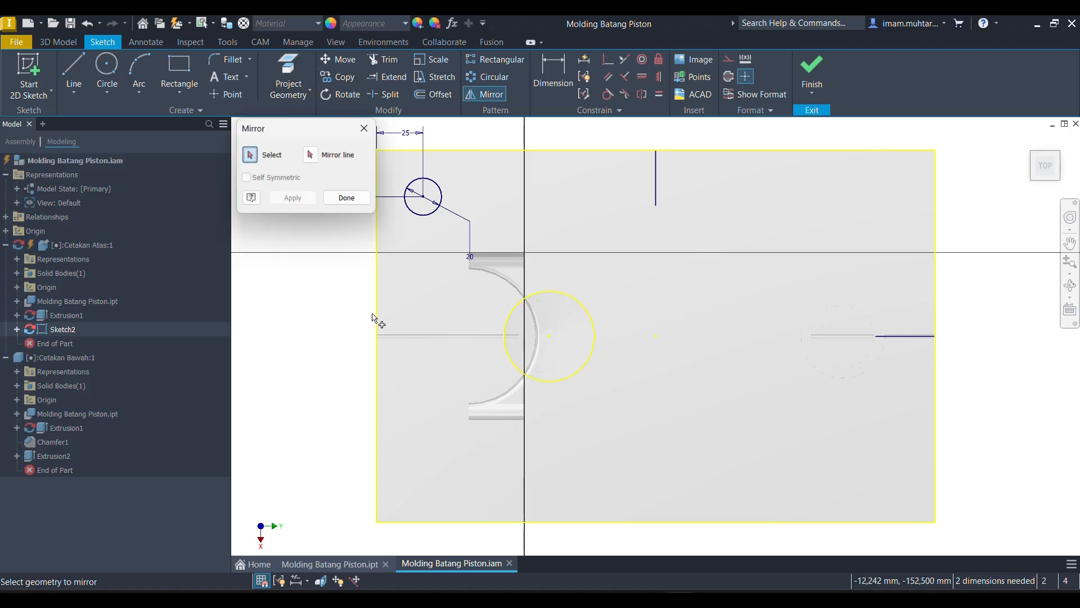
pyautogui.click(409, 208)
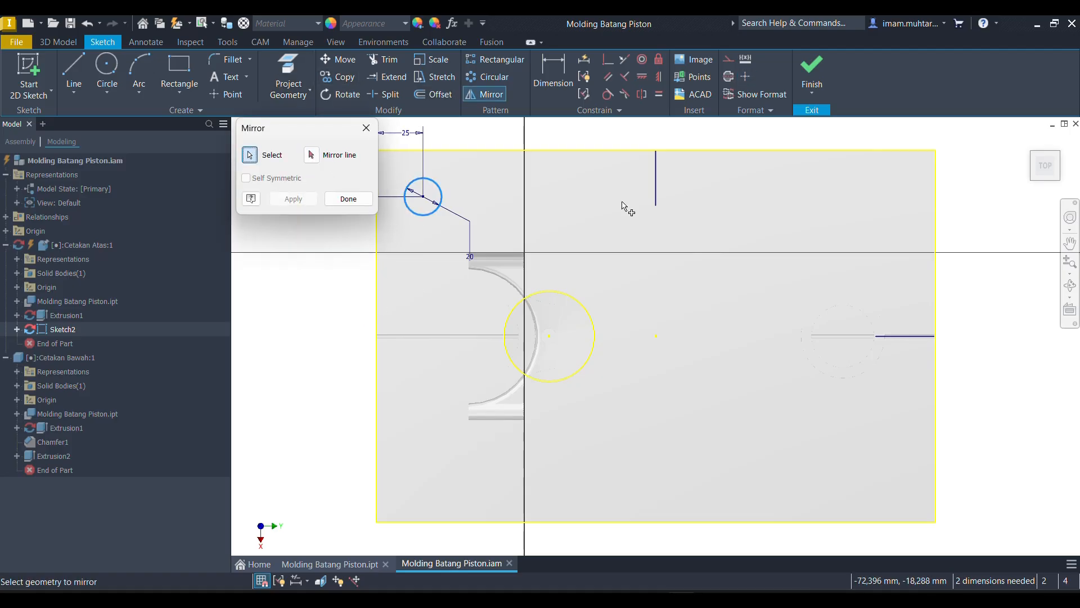
pyautogui.click(656, 195)
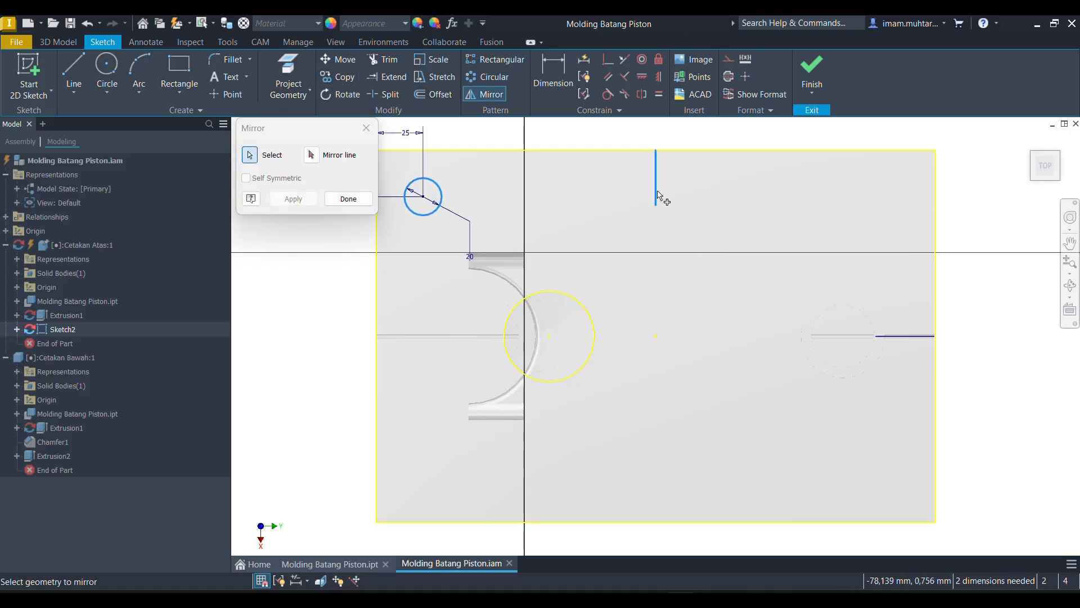
pyautogui.click(312, 155)
pyautogui.click(656, 186)
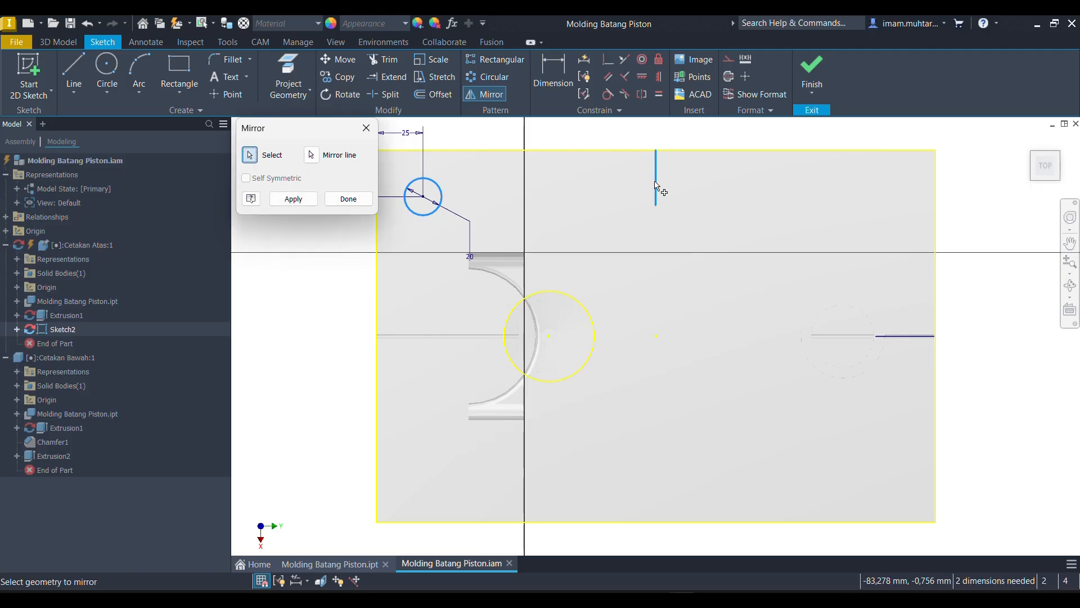
pyautogui.click(298, 198)
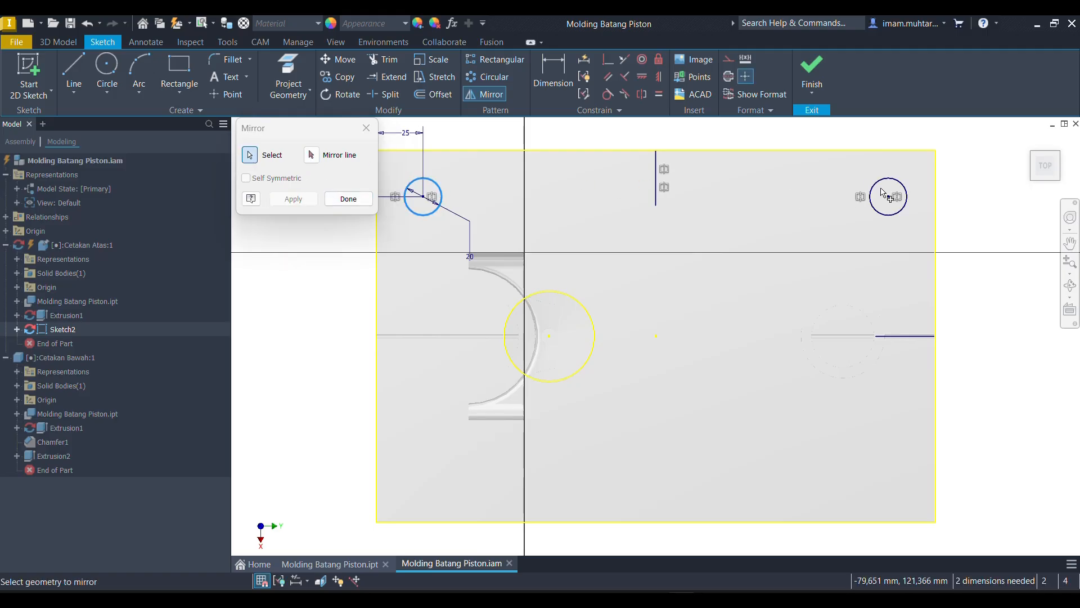
# - Mirror both corner circles across the line at the short edge's midpoint to reach the opposite two corners
pyautogui.click(311, 154)
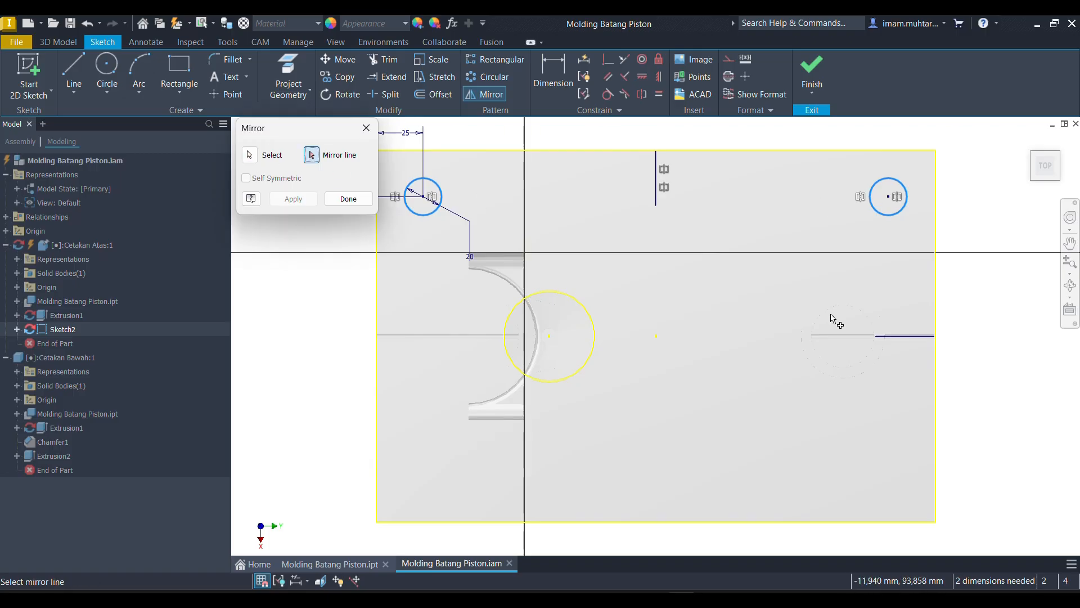
pyautogui.click(878, 337)
pyautogui.click(293, 199)
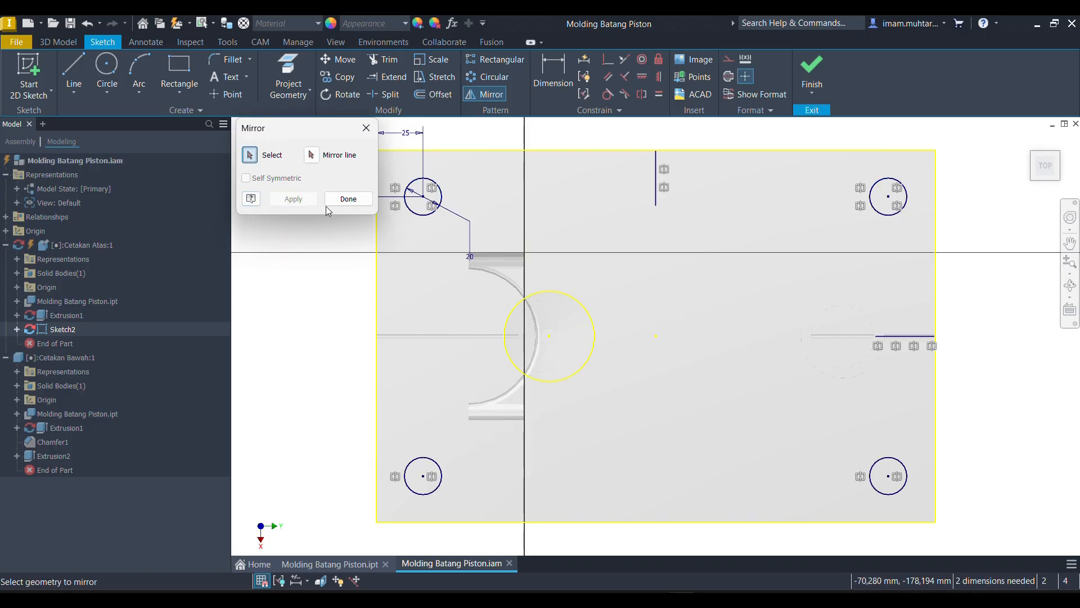
pyautogui.click(348, 199)
# - Start an extrusion using all four corner circles on the Cetakan Atas parting face as profiles
pyautogui.press('e')
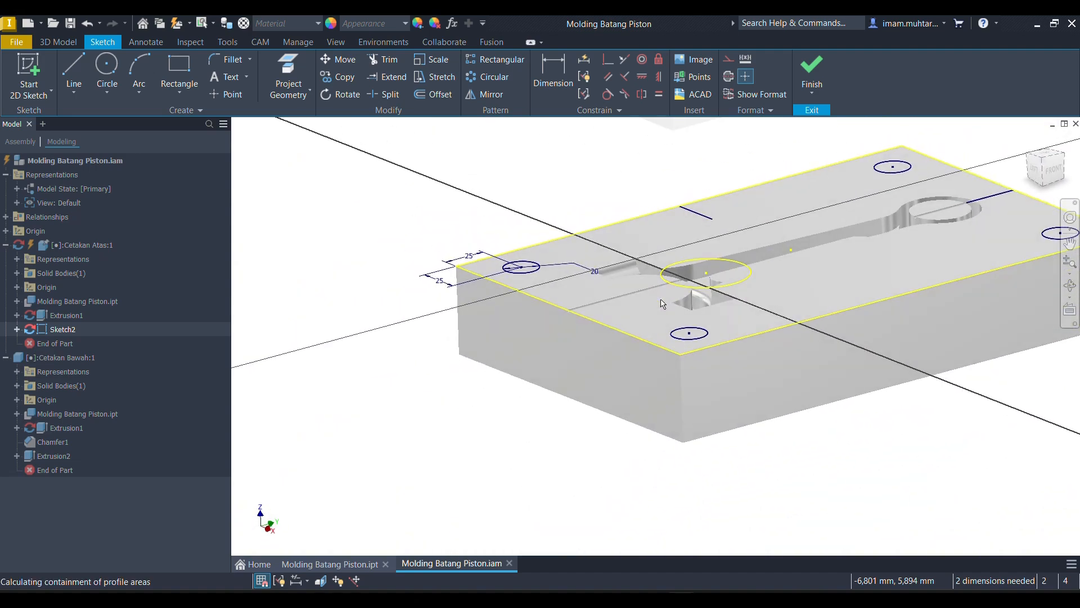
pyautogui.scroll(-6, 631, 263)
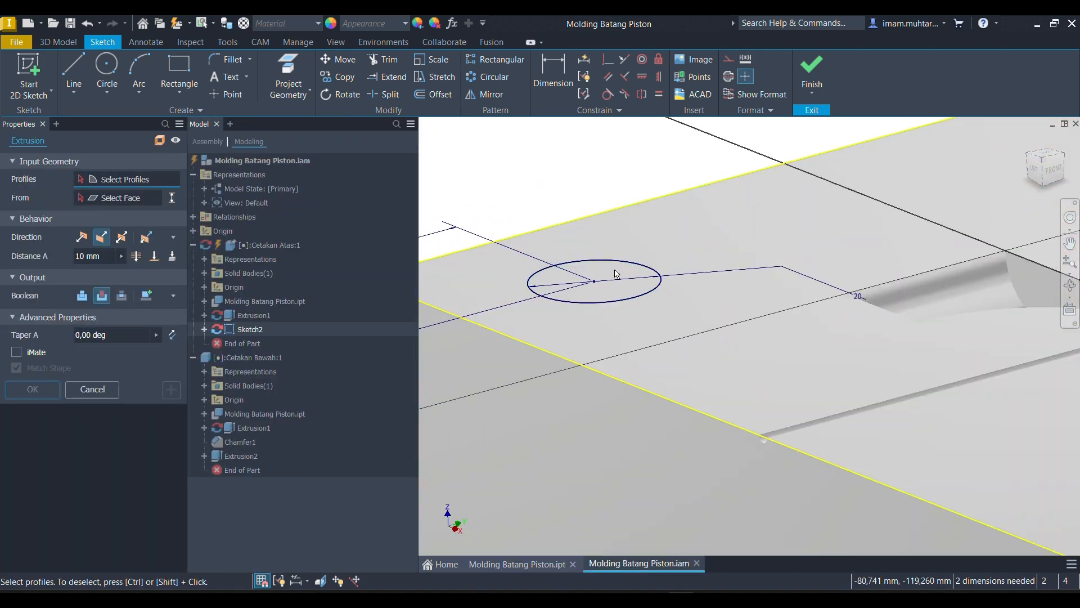
pyautogui.scroll(5, 610, 297)
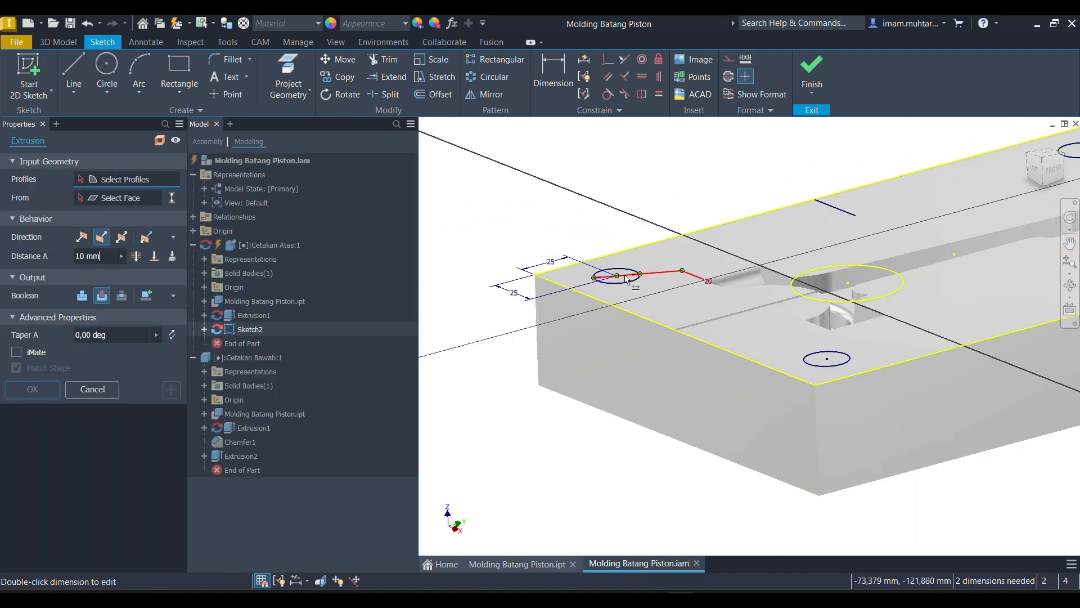
pyautogui.click(615, 279)
pyautogui.scroll(-5, 615, 279)
pyautogui.click(616, 264)
pyautogui.scroll(5, 617, 263)
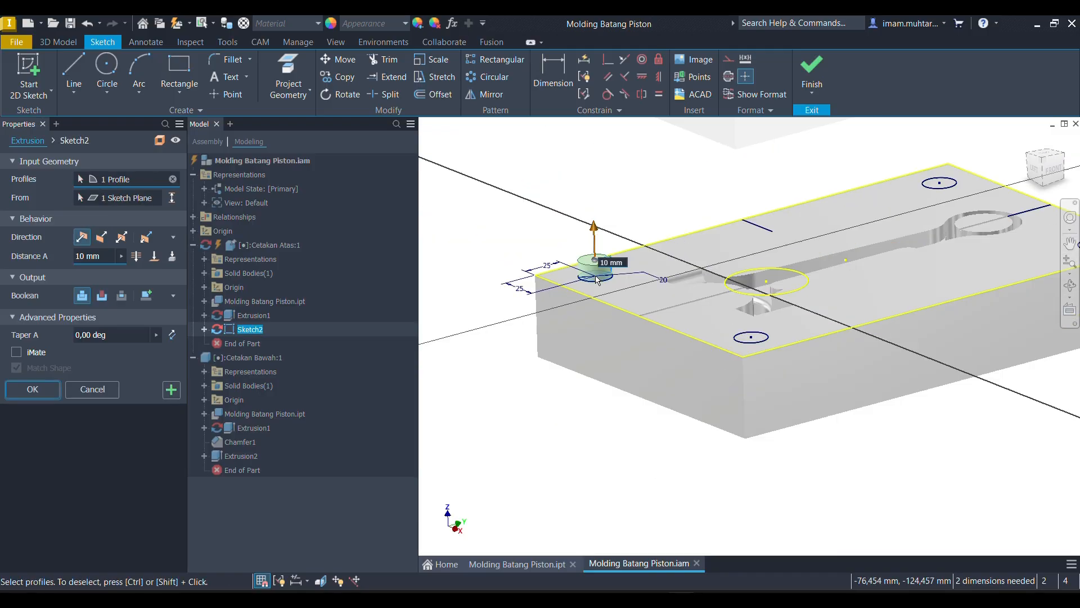
pyautogui.click(596, 261)
pyautogui.scroll(-5, 596, 261)
pyautogui.scroll(5, 684, 372)
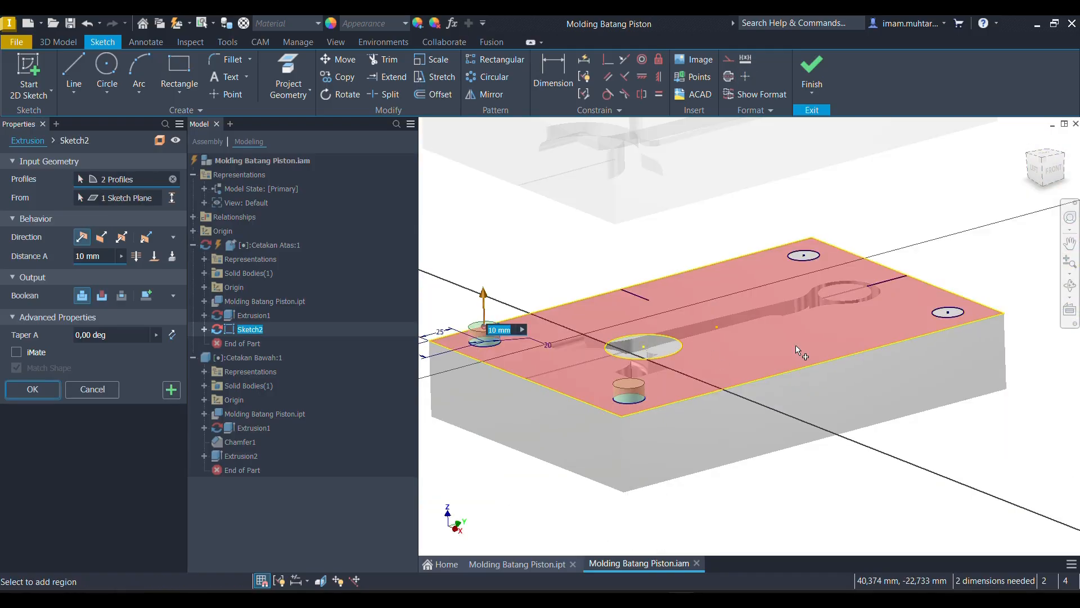
pyautogui.scroll(-5, 955, 318)
pyautogui.click(953, 319)
pyautogui.scroll(5, 951, 321)
pyautogui.scroll(-5, 798, 292)
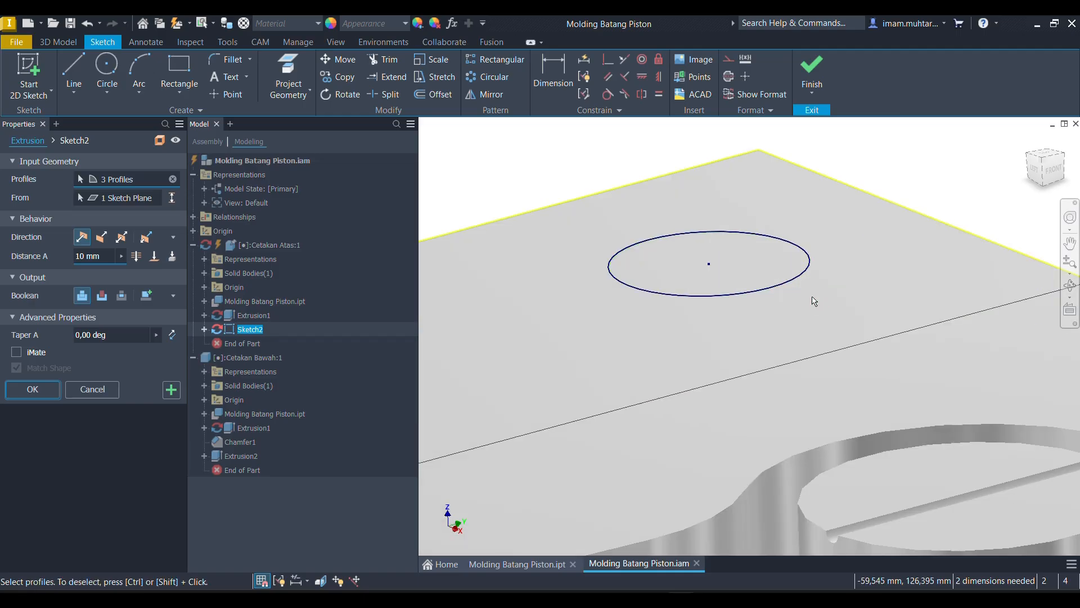
pyautogui.click(766, 244)
pyautogui.scroll(5, 766, 244)
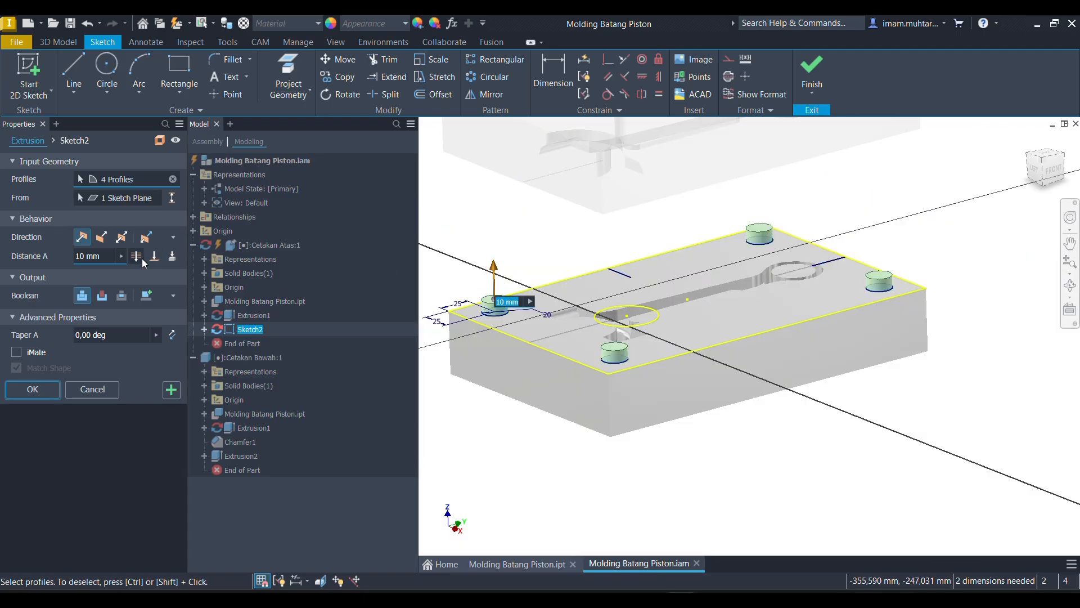
# - Cut the four circles 20 mm deep into the Cetakan Atas block and return to the assembly, accepting the edit
pyautogui.click(102, 237)
pyautogui.write('20')
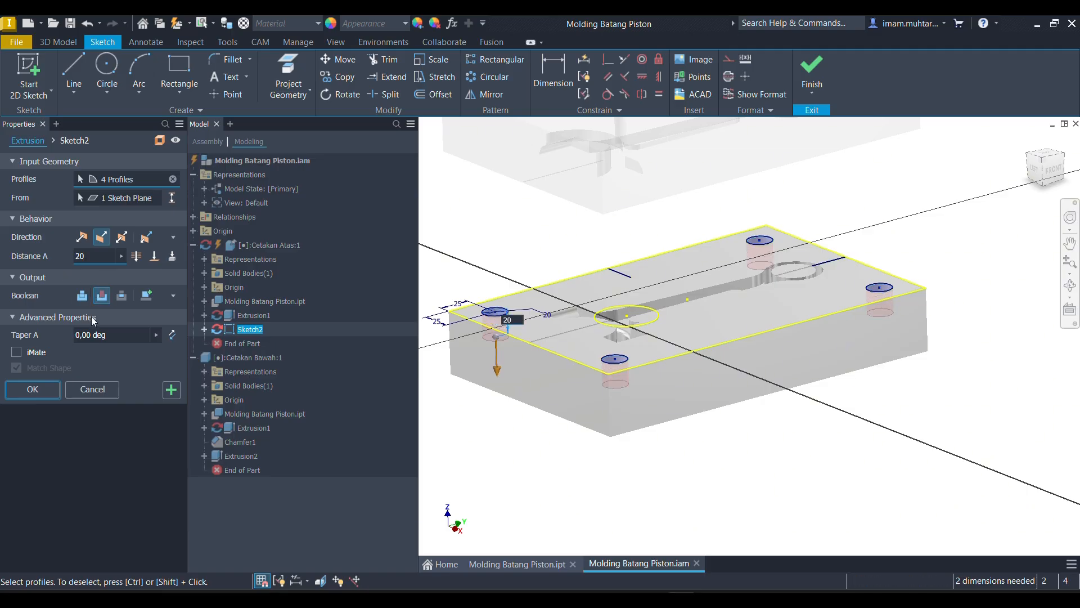
pyautogui.click(57, 387)
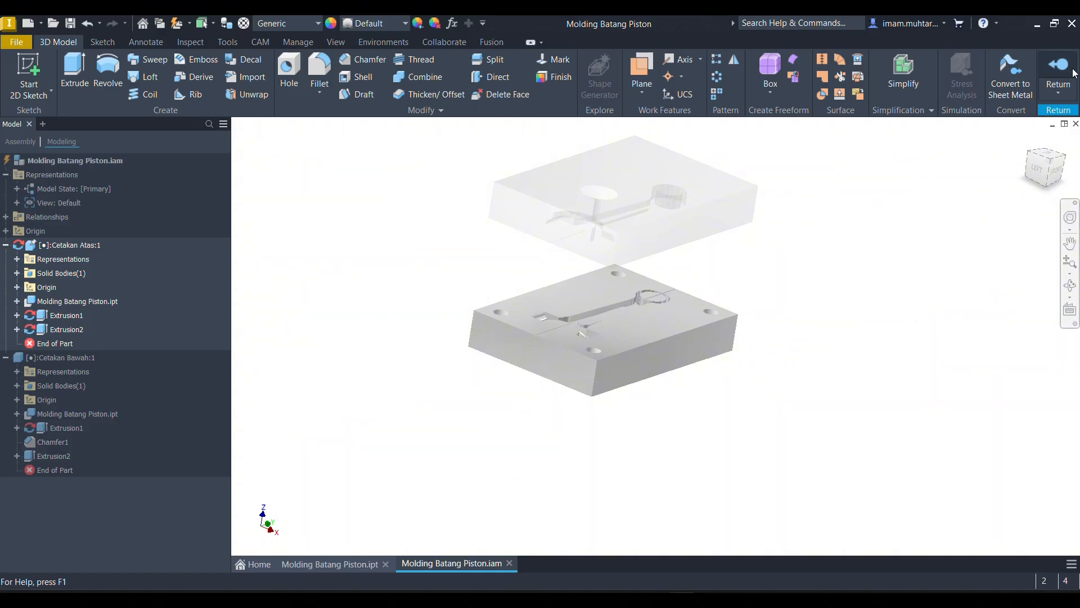
pyautogui.click(1058, 66)
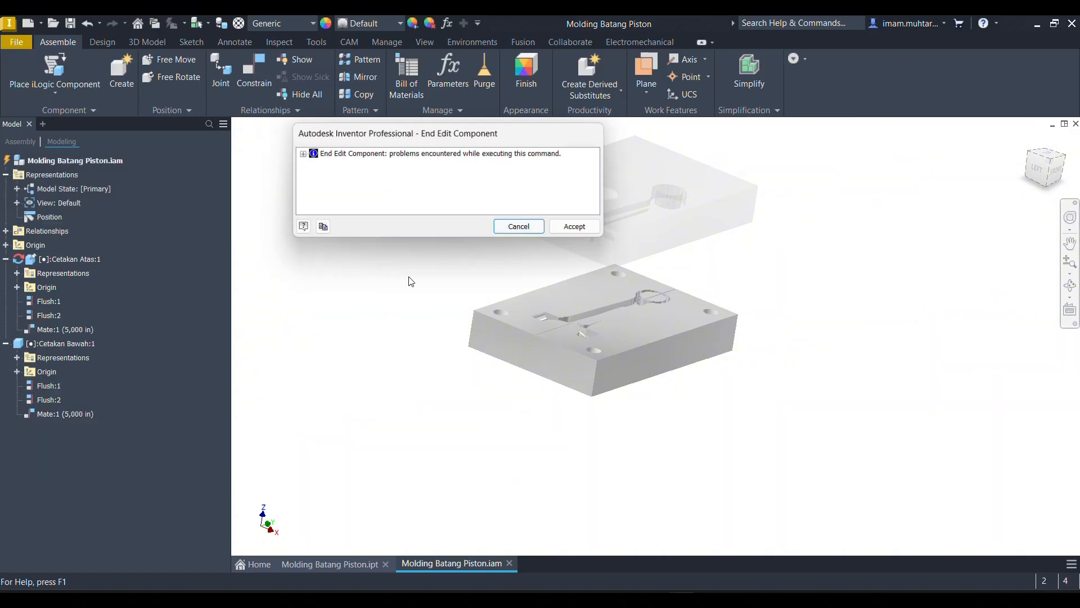
pyautogui.click(586, 229)
# - Edit Cetakan Bawah in place, start a sketch on its parting face and project the face's outline
pyautogui.keyDown('shift'); pyautogui.moveTo(579, 264); pyautogui.dragTo(558, 298, button='middle'); pyautogui.keyUp('shift')
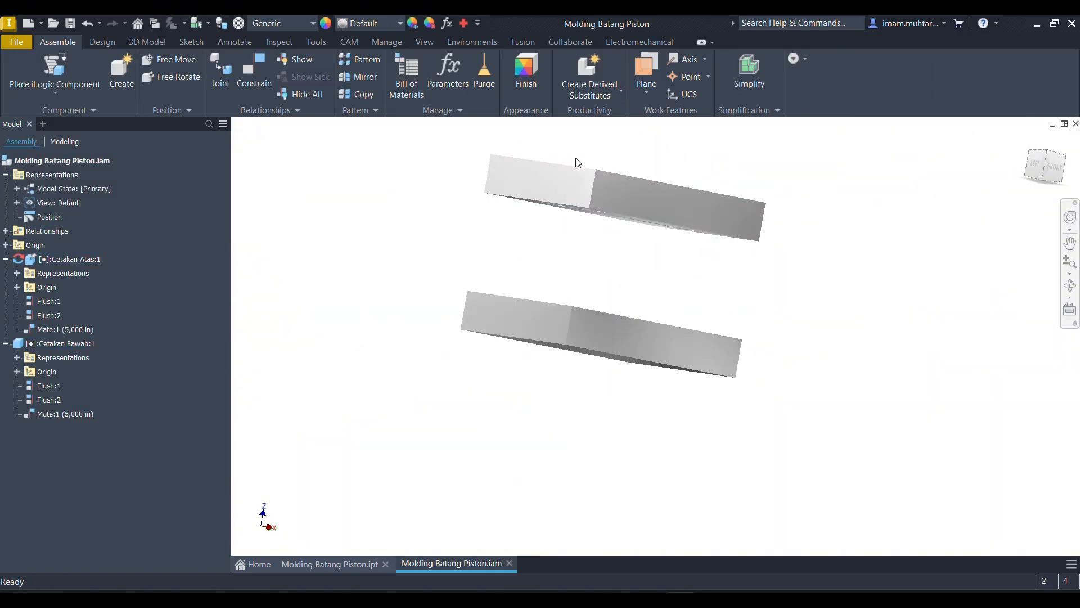
pyautogui.doubleClick(574, 191)
pyautogui.keyDown('shift'); pyautogui.moveTo(592, 253); pyautogui.dragTo(602, 186, button='middle'); pyautogui.keyUp('shift')
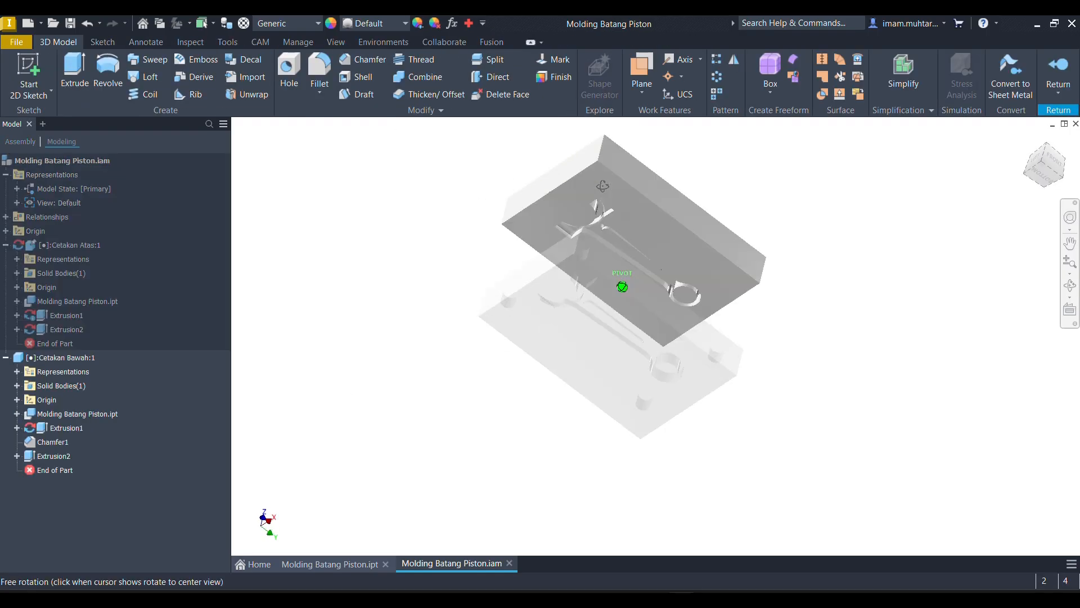
pyautogui.click(610, 179)
pyautogui.click(615, 174)
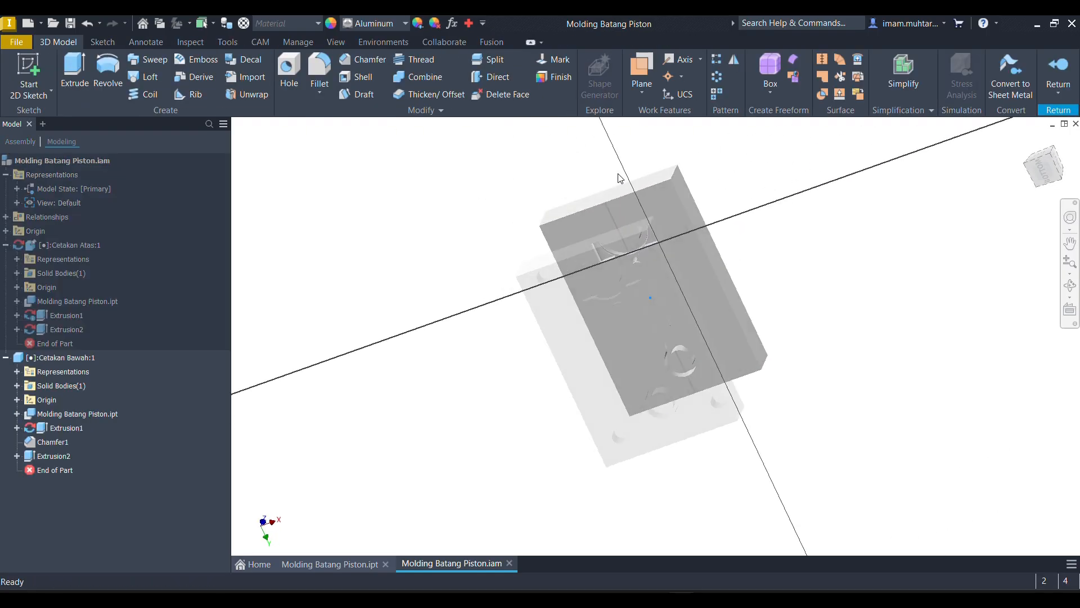
pyautogui.click(305, 64)
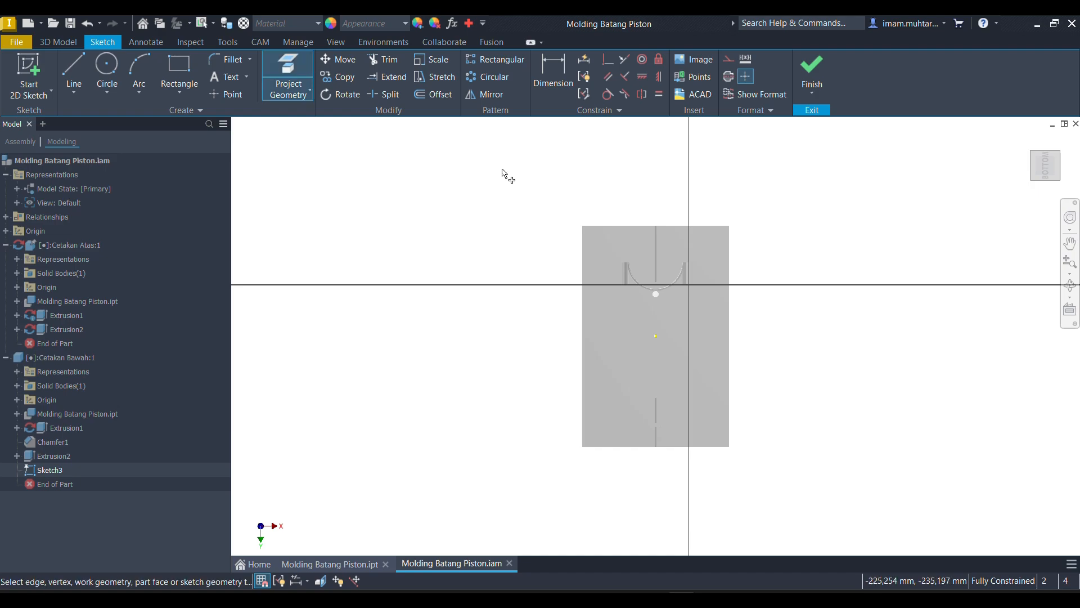
pyautogui.click(615, 245)
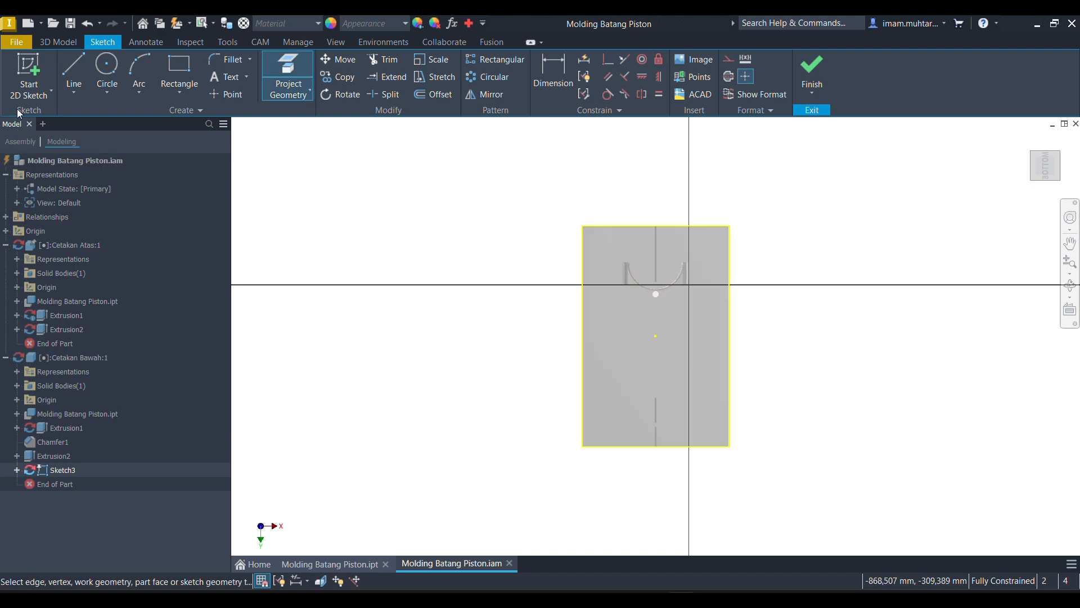
# - Project the four corner hole circles of the other mold half into the Cetakan Bawah sketch
pyautogui.scroll(5, 626, 281)
pyautogui.scroll(-4, 484, 253)
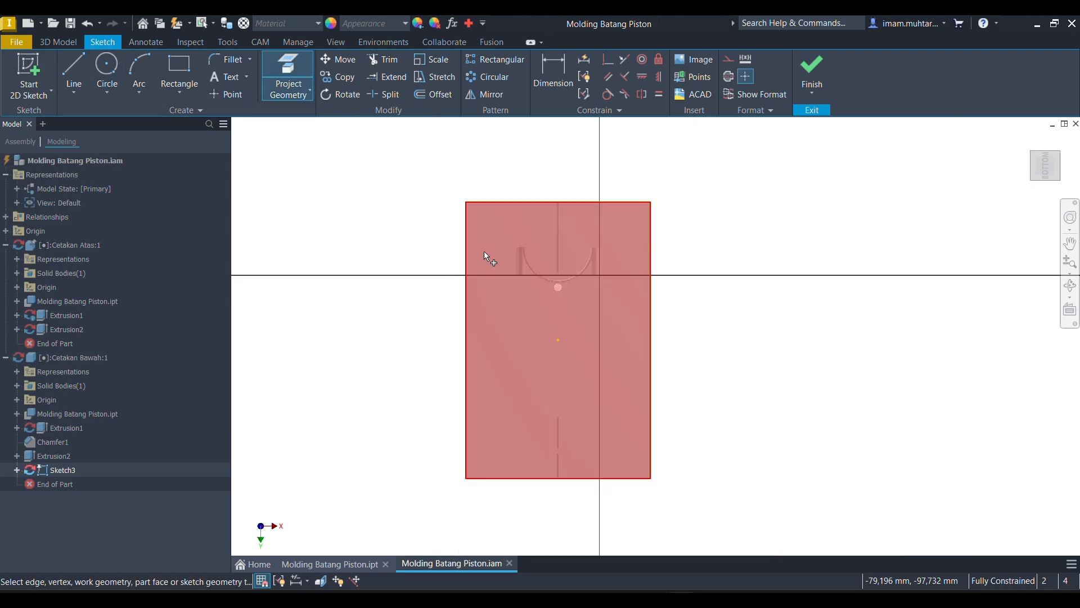
pyautogui.scroll(4, 487, 236)
pyautogui.click(472, 242)
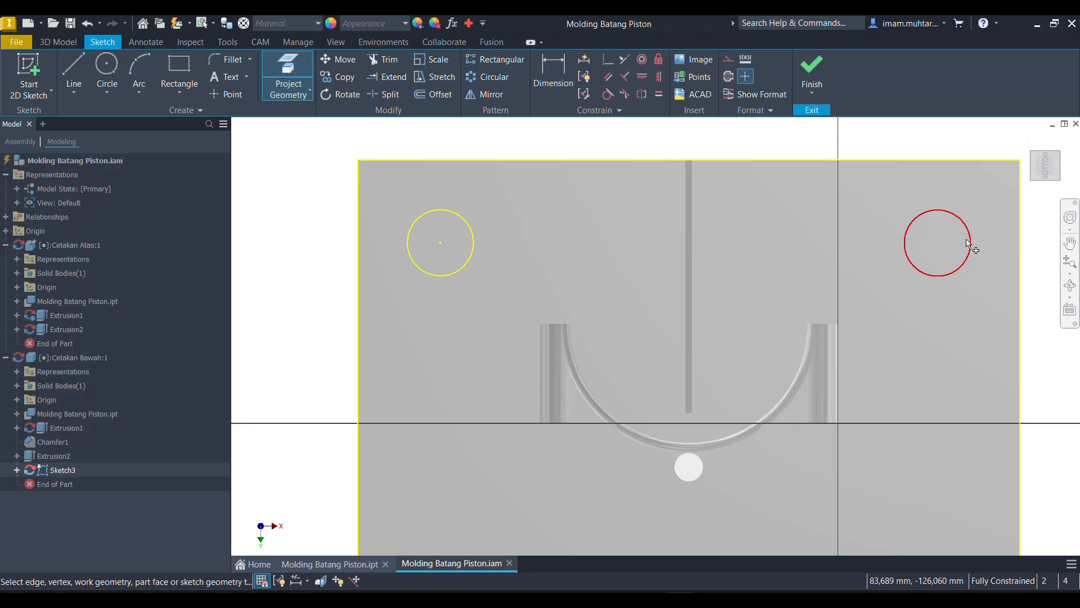
pyautogui.click(969, 243)
pyautogui.scroll(-5, 815, 222)
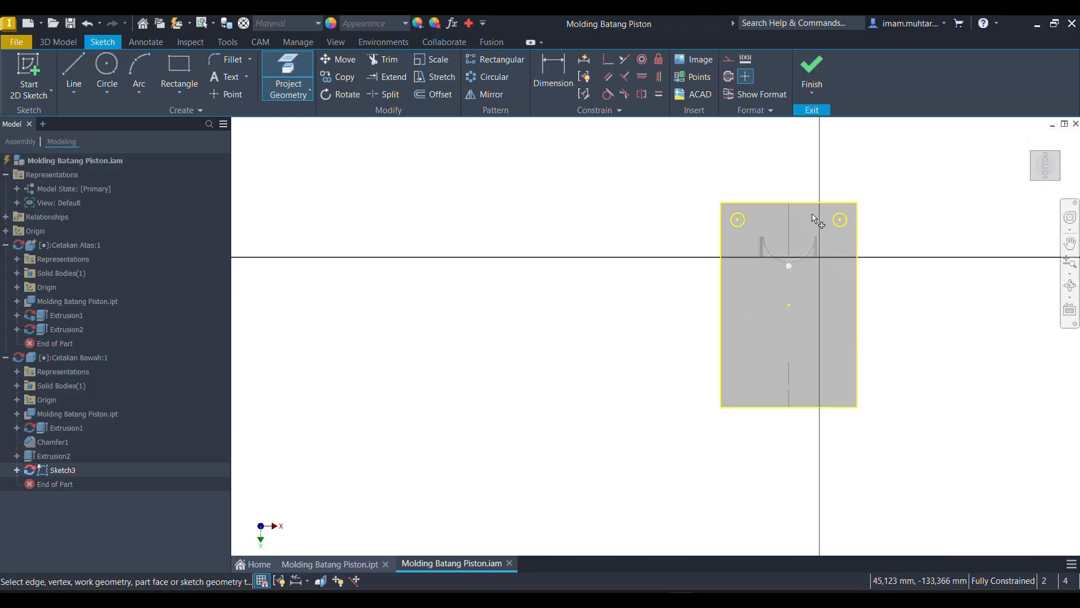
pyautogui.scroll(3, 841, 409)
pyautogui.click(820, 390)
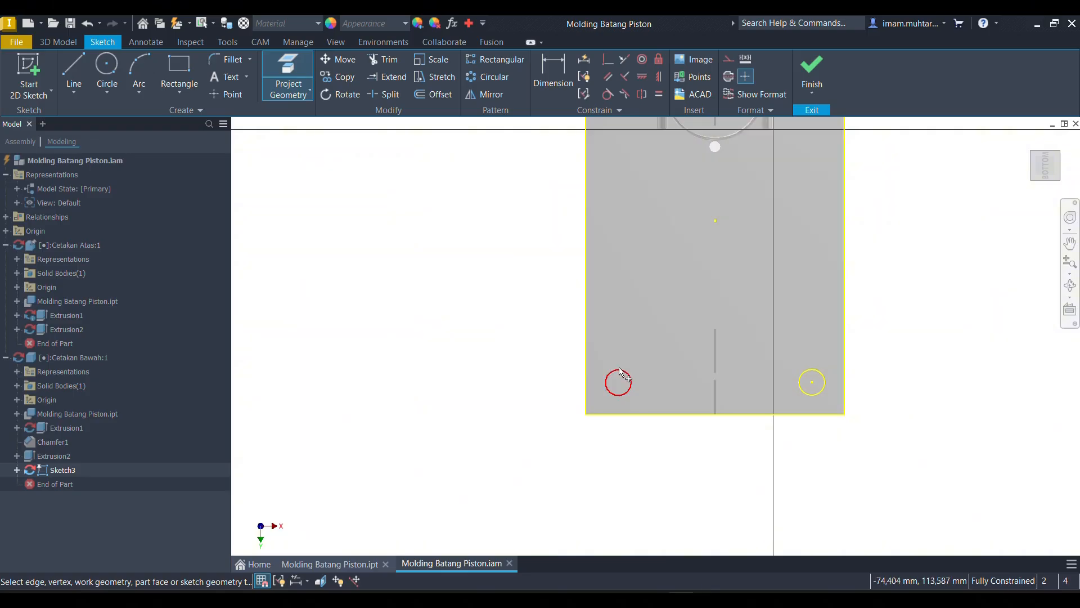
pyautogui.click(627, 374)
# - Start an extrusion using all four projected corner circles on the Cetakan Bawah parting face as profiles
pyautogui.press('F6')
pyautogui.press('e')
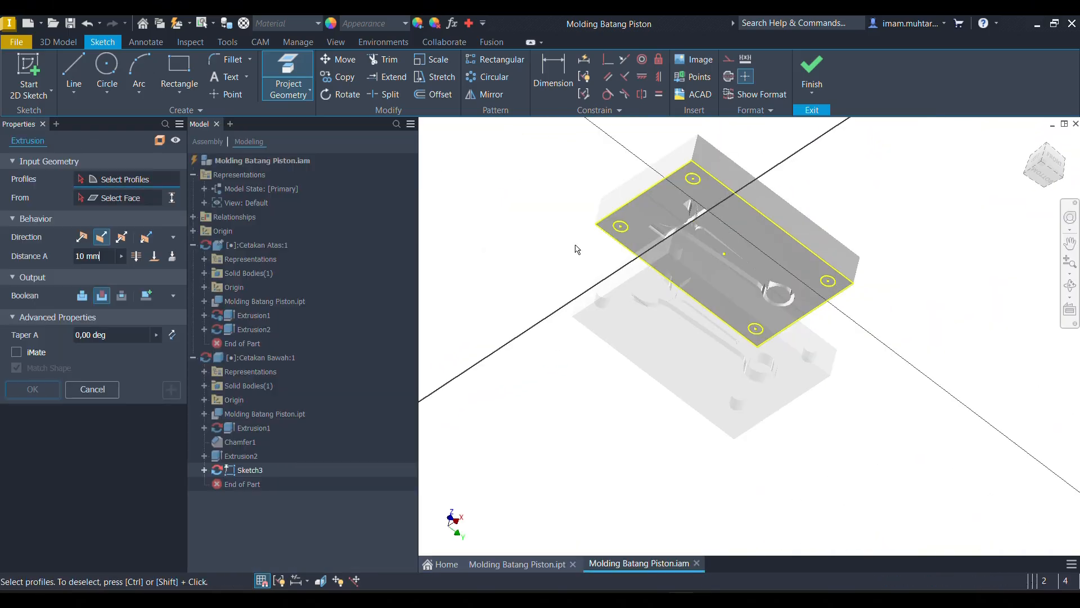
pyautogui.scroll(4, 655, 218)
pyautogui.click(507, 260)
pyautogui.scroll(-4, 608, 242)
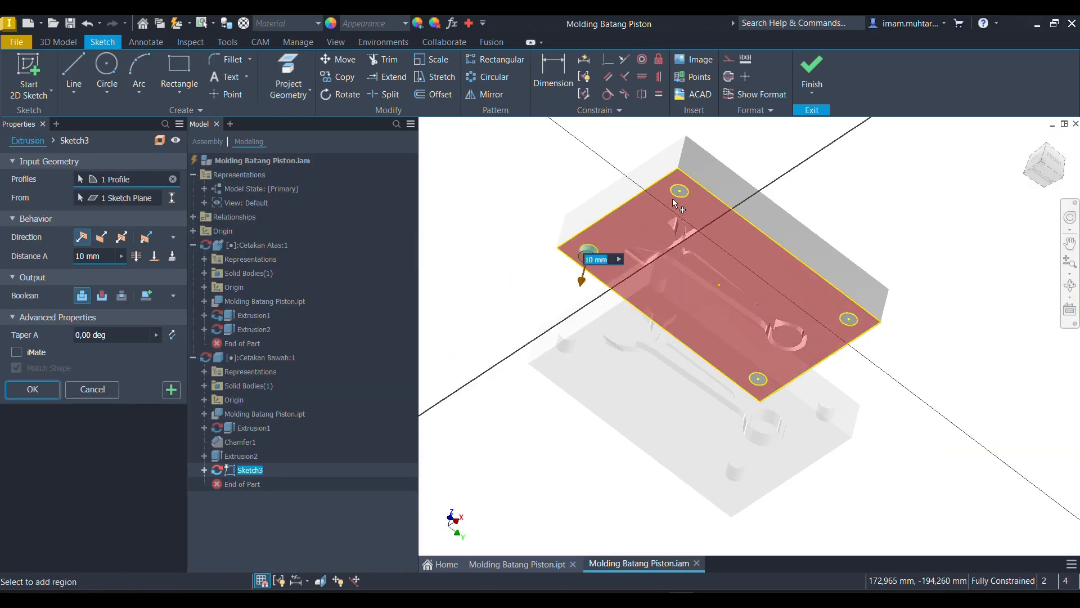
pyautogui.scroll(4, 693, 171)
pyautogui.click(693, 171)
pyautogui.scroll(-4, 676, 182)
pyautogui.scroll(4, 802, 275)
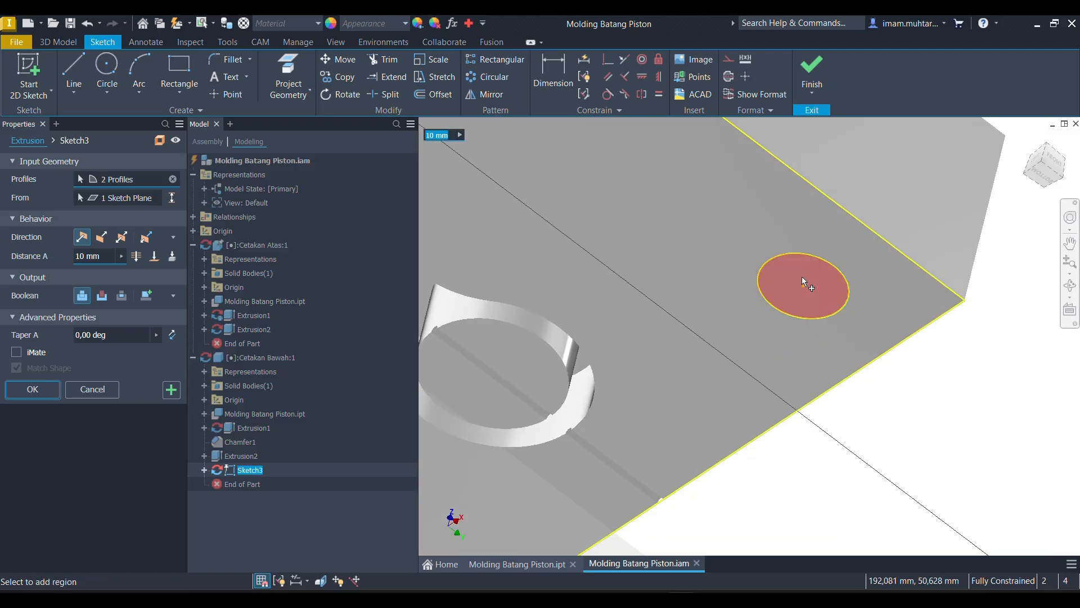
pyautogui.click(802, 276)
pyautogui.scroll(-4, 815, 256)
pyautogui.scroll(4, 721, 322)
pyautogui.click(658, 312)
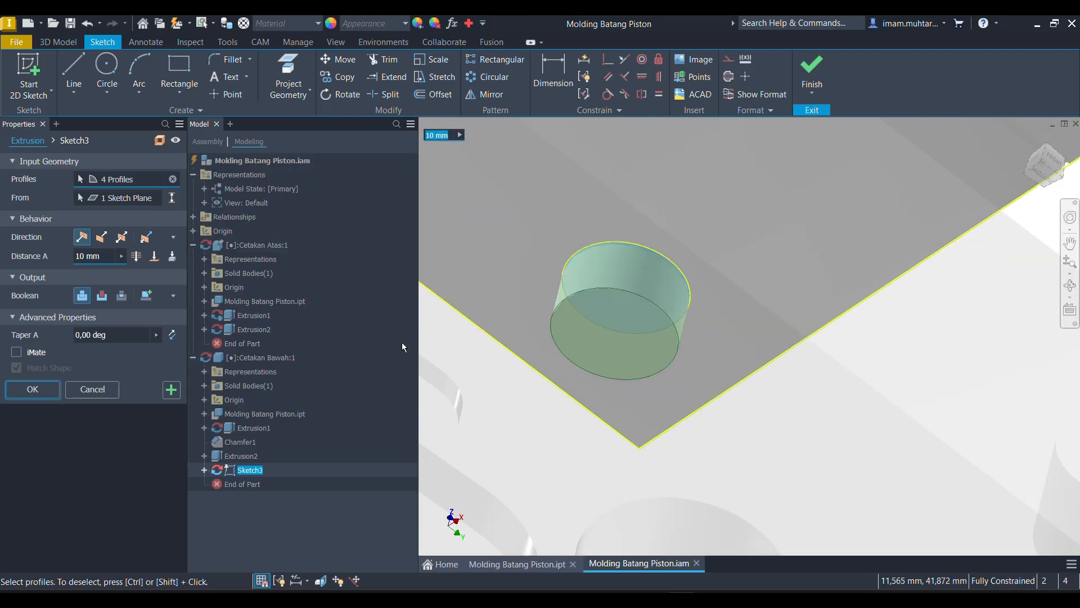
# - Extrude the four circles 20 mm outward from the parting face, joined to Cetakan Bawah as corner pins
pyautogui.write('20')
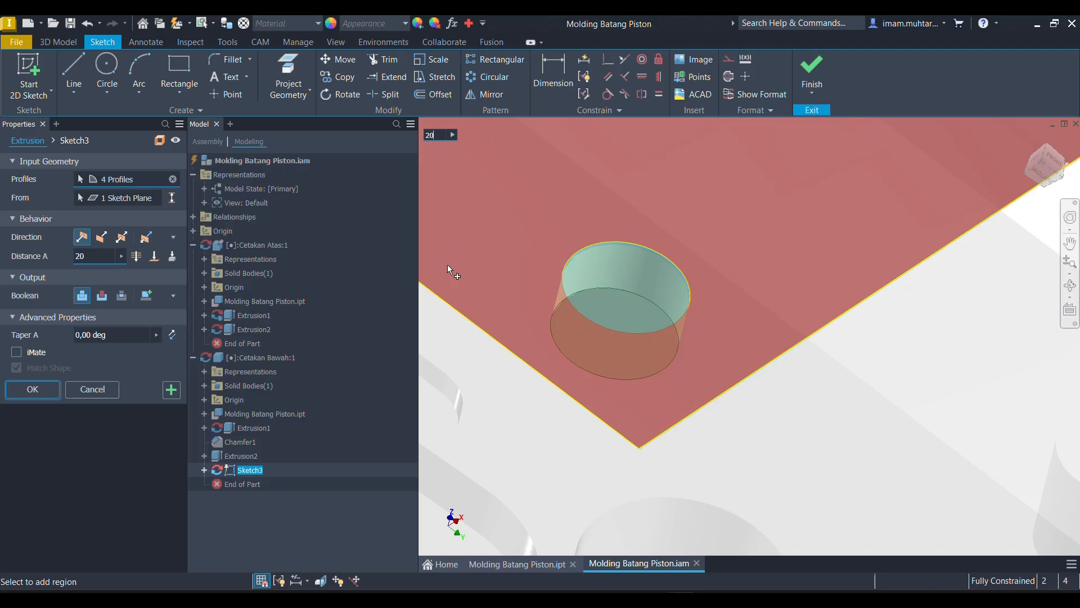
pyautogui.scroll(-5, 783, 268)
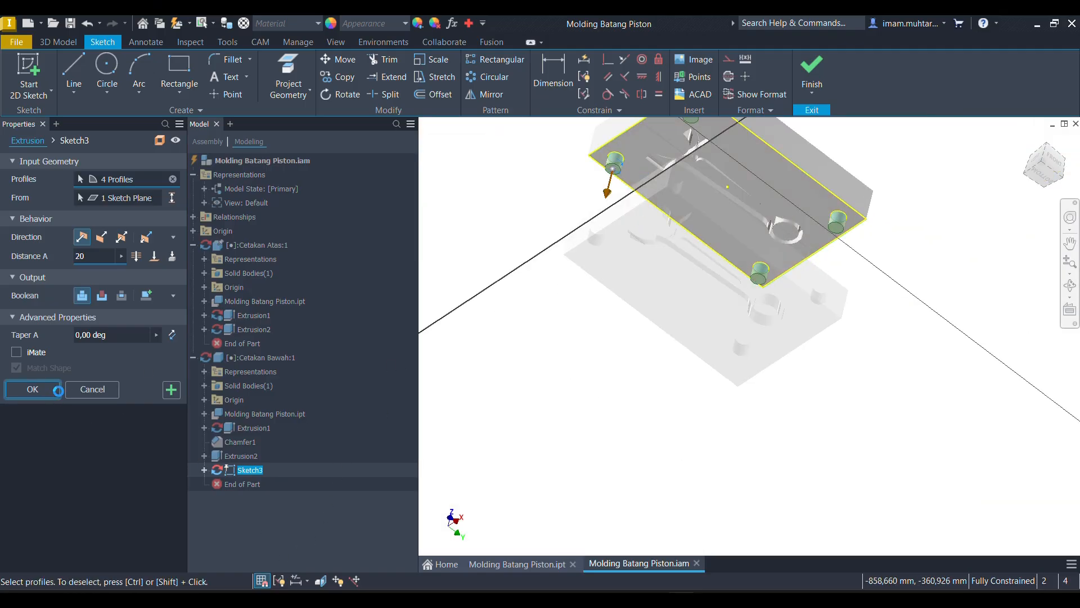
pyautogui.click(58, 390)
# - Chamfer the end edges of all four Cetakan Bawah corner pins with an equal distance of 2 mm
pyautogui.moveTo(771, 302)
pyautogui.keyDown('shift'); pyautogui.mouseDown(button='middle')
pyautogui.moveTo(738, 261)
pyautogui.moveTo(782, 258)
pyautogui.moveTo(764, 283)
pyautogui.mouseUp(button='middle'); pyautogui.keyUp('shift')
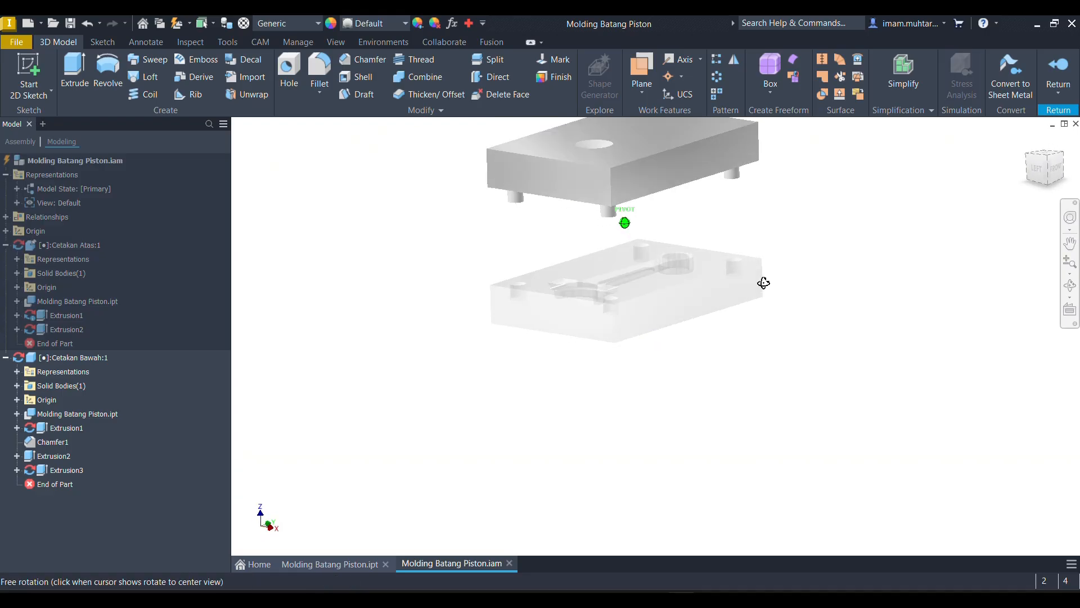
pyautogui.scroll(4, 739, 286)
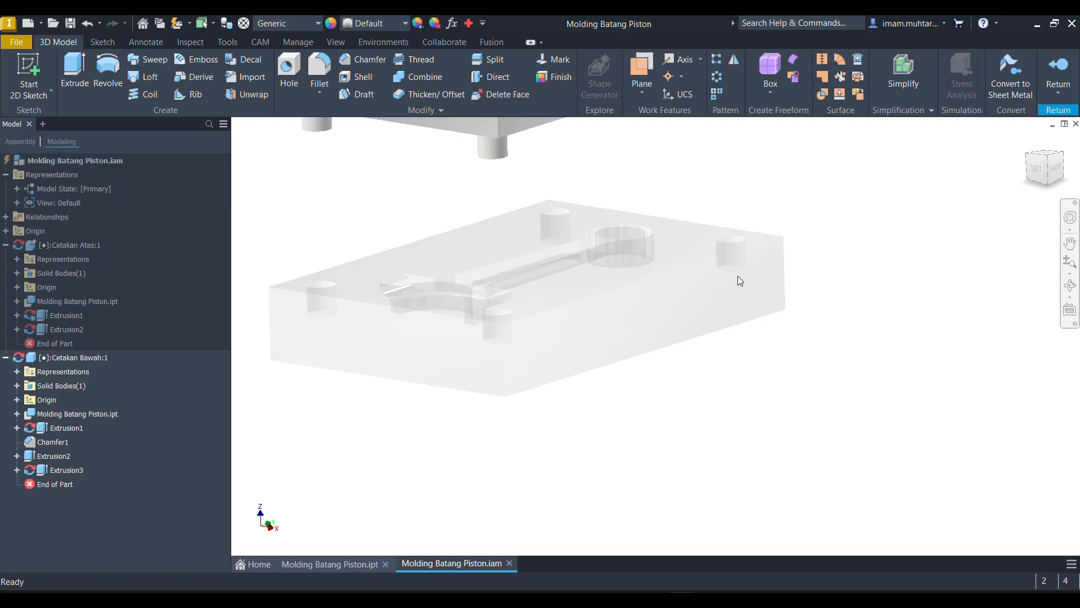
pyautogui.scroll(-5, 853, 317)
pyautogui.keyDown('shift'); pyautogui.moveTo(845, 327); pyautogui.dragTo(827, 270, button='middle'); pyautogui.keyUp('shift')
pyautogui.scroll(3, 833, 214)
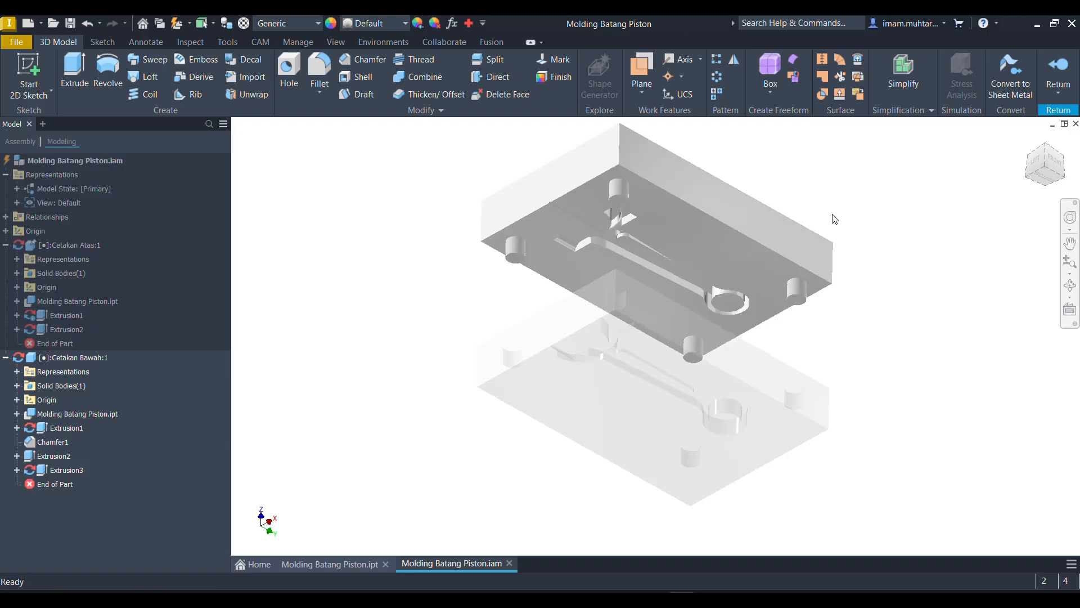
pyautogui.click(361, 59)
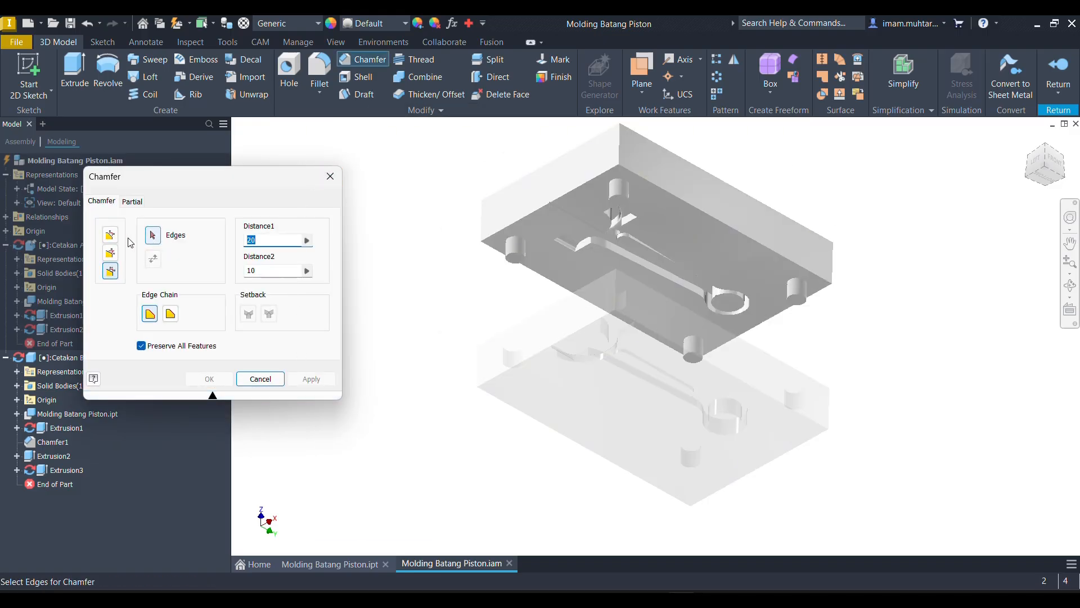
pyautogui.click(110, 235)
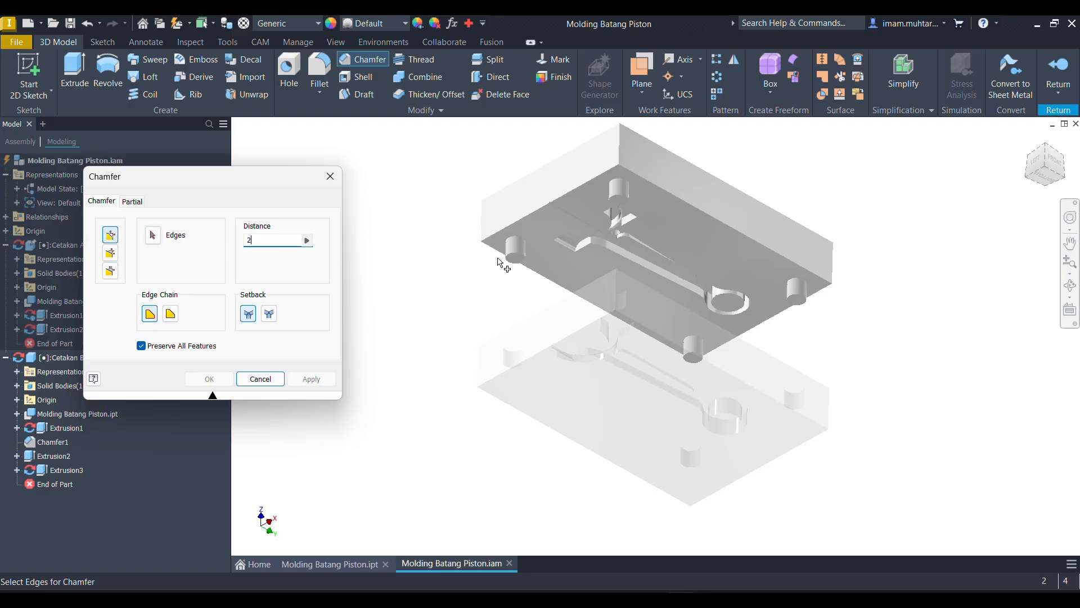
pyautogui.scroll(5, 661, 165)
pyautogui.click(512, 293)
pyautogui.scroll(-5, 534, 289)
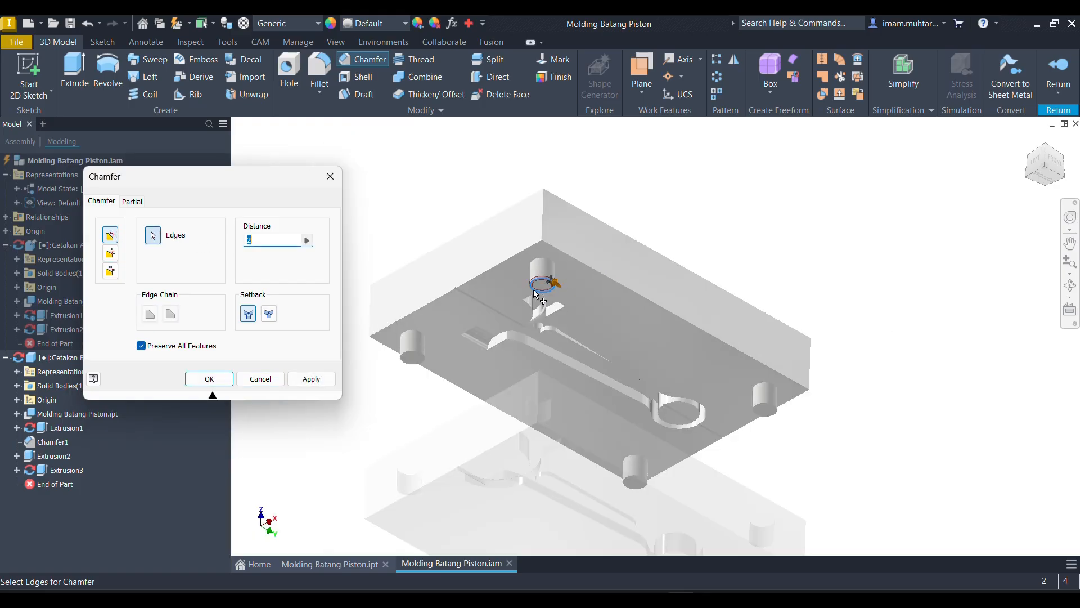
pyautogui.scroll(5, 379, 401)
pyautogui.scroll(-5, 388, 445)
pyautogui.scroll(6, 679, 355)
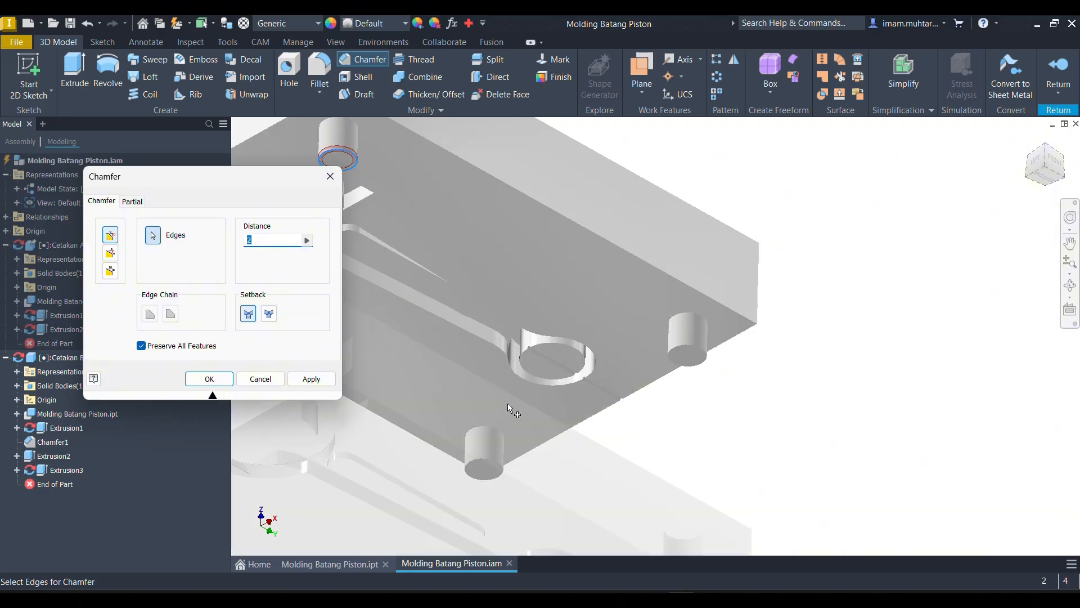
pyautogui.click(755, 319)
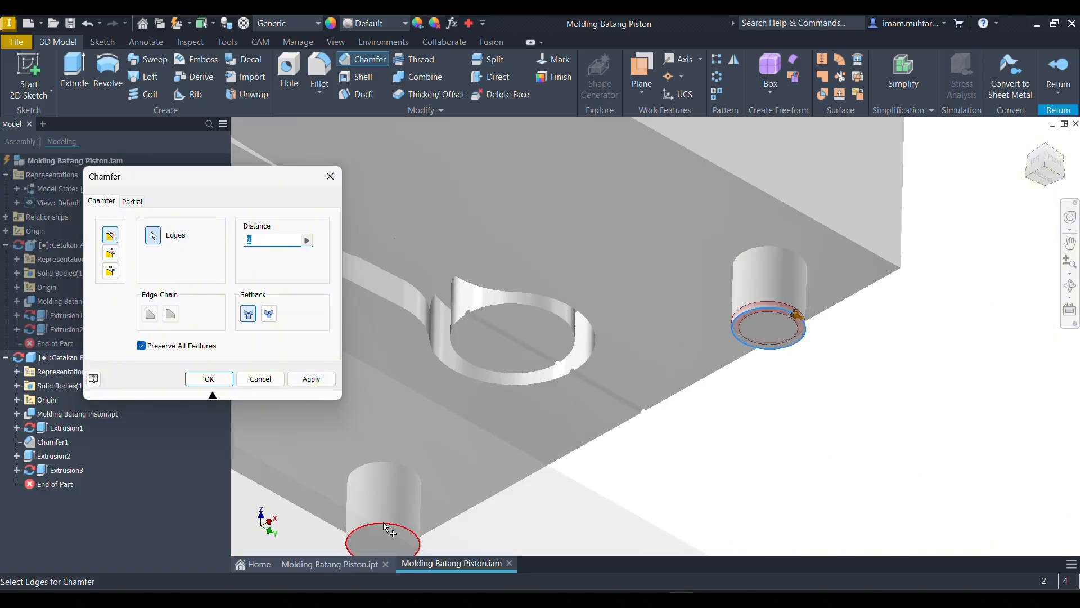
pyautogui.click(381, 521)
pyautogui.click(209, 379)
# - Finish editing Cetakan Bawah in place and return to the Molding Batang Piston assembly
pyautogui.scroll(-6, 940, 258)
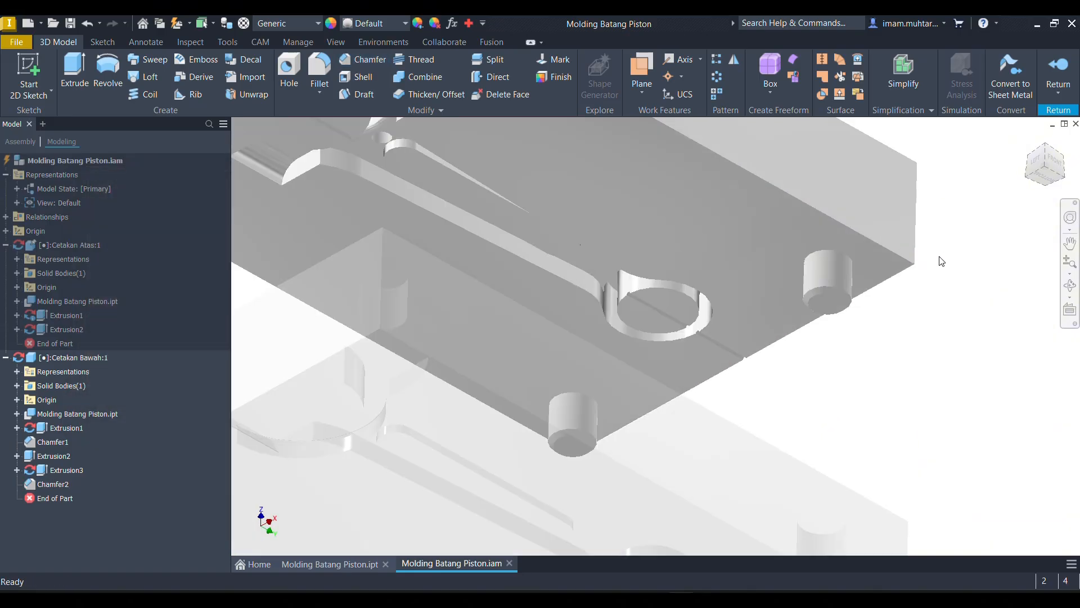
pyautogui.keyDown('shift'); pyautogui.moveTo(786, 296); pyautogui.dragTo(813, 342, button='middle'); pyautogui.keyUp('shift')
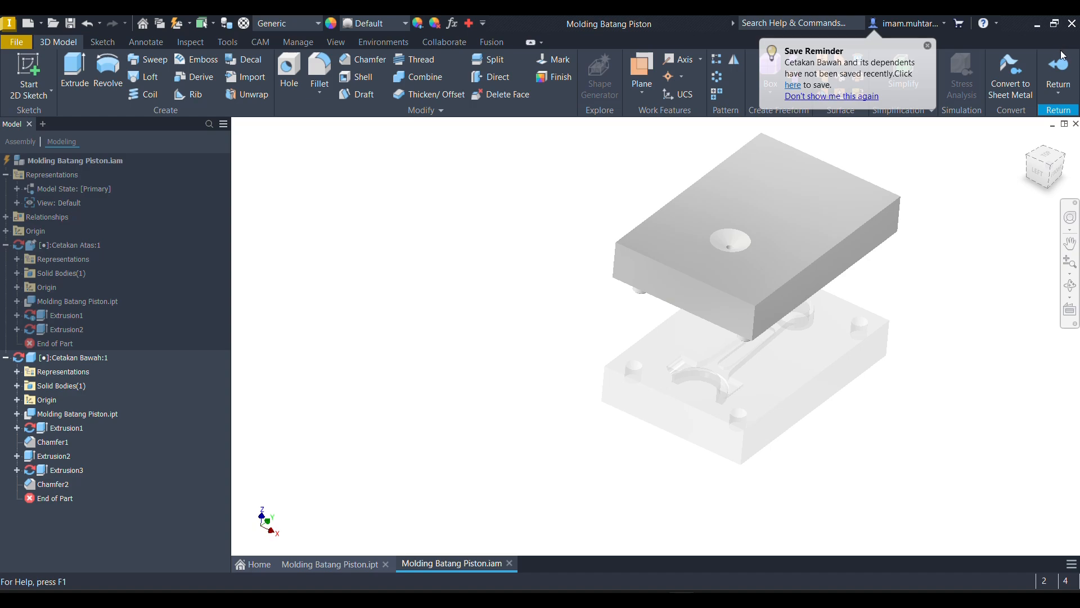
pyautogui.click(1053, 66)
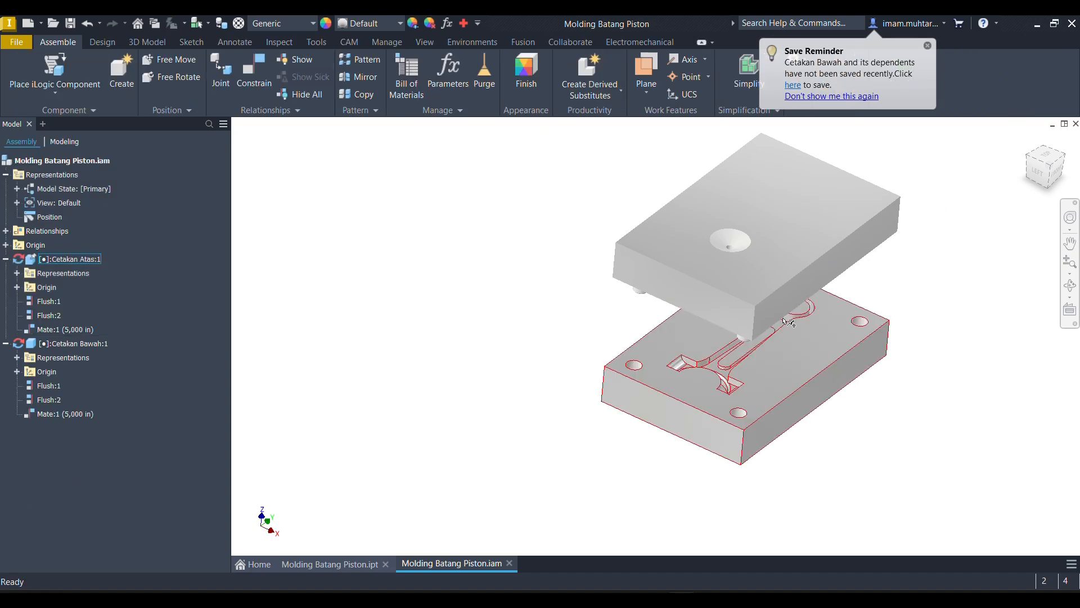
# - Apply the Anodized - Light Gray appearance to the lower mold block, Cetakan Atas
pyautogui.moveTo(788, 322)
pyautogui.keyDown('shift'); pyautogui.mouseDown(button='middle')
pyautogui.moveTo(794, 295)
pyautogui.moveTo(798, 309)
pyautogui.mouseUp(button='middle'); pyautogui.keyUp('shift')
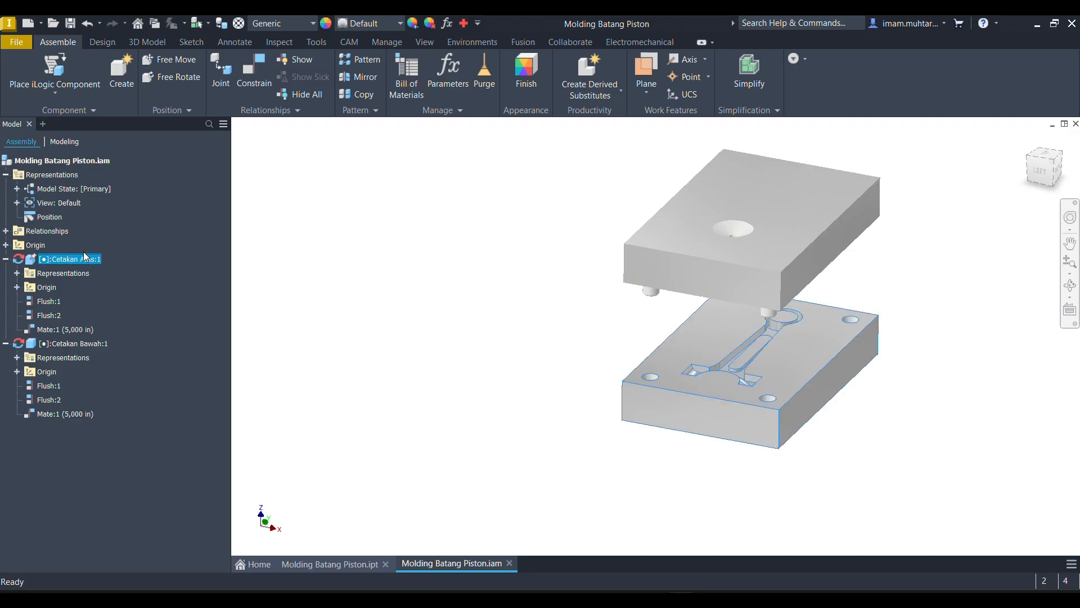
pyautogui.click(398, 24)
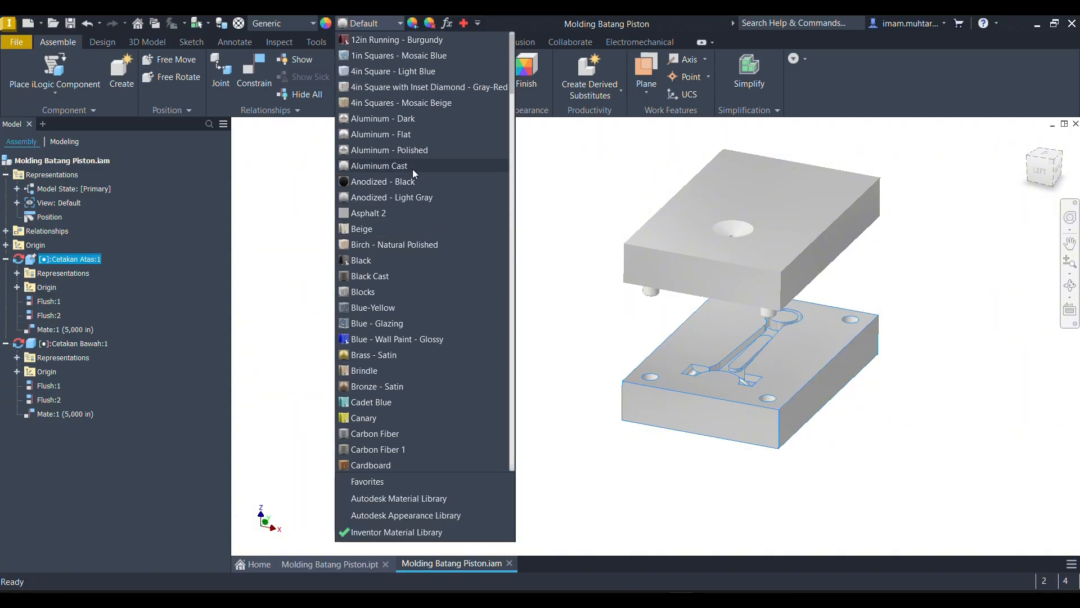
pyautogui.click(413, 198)
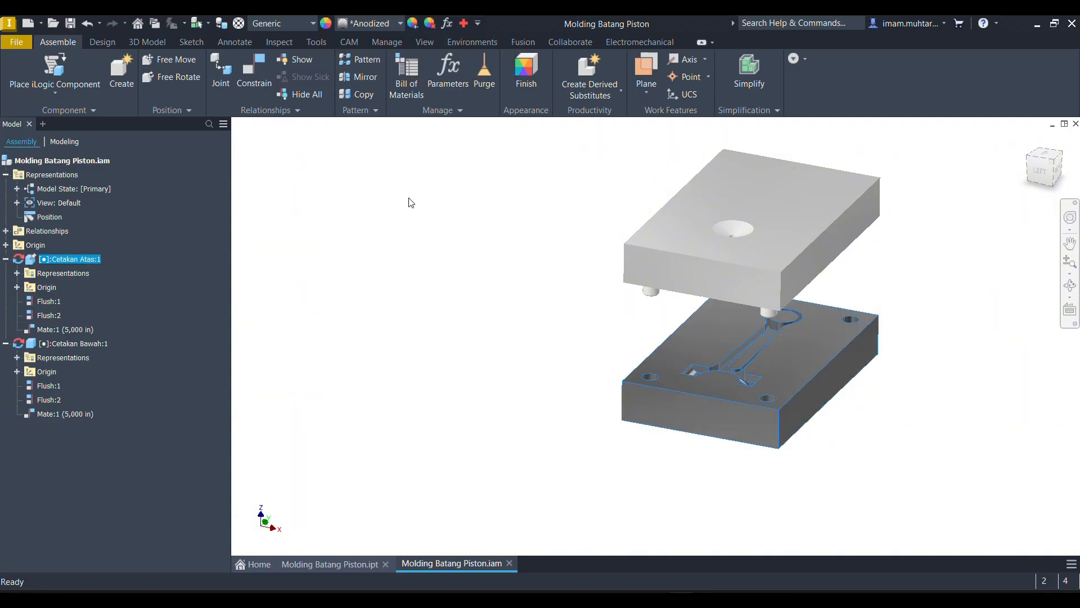
pyautogui.click(426, 257)
# - Apply the Black Cast appearance to the upper mold block with the corner pins, Cetakan Bawah
pyautogui.keyDown('shift'); pyautogui.moveTo(532, 341); pyautogui.dragTo(466, 327, button='middle'); pyautogui.keyUp('shift')
pyautogui.click(716, 236)
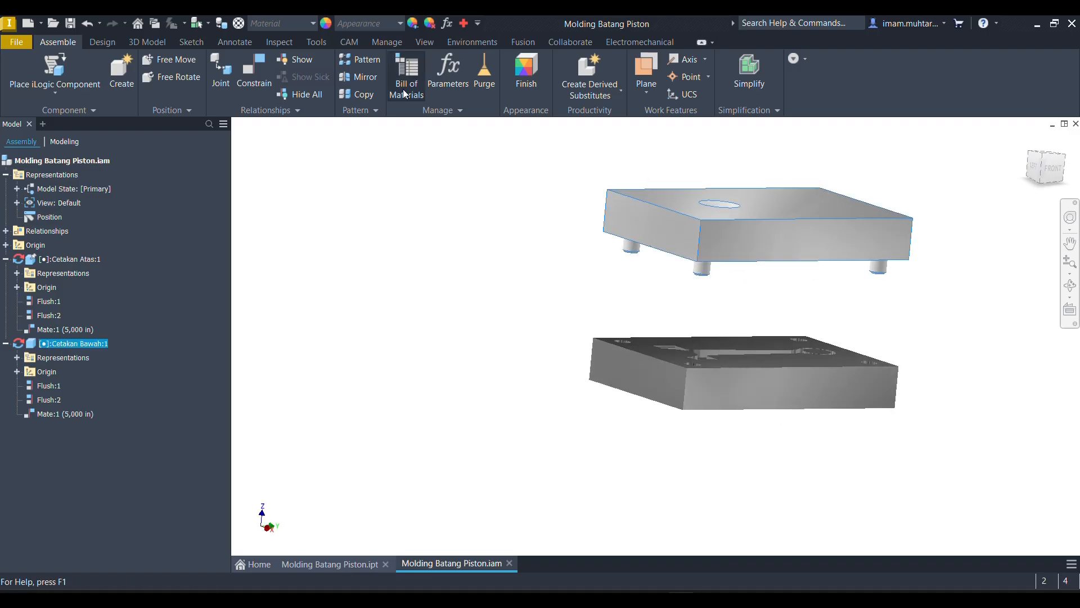
pyautogui.click(393, 25)
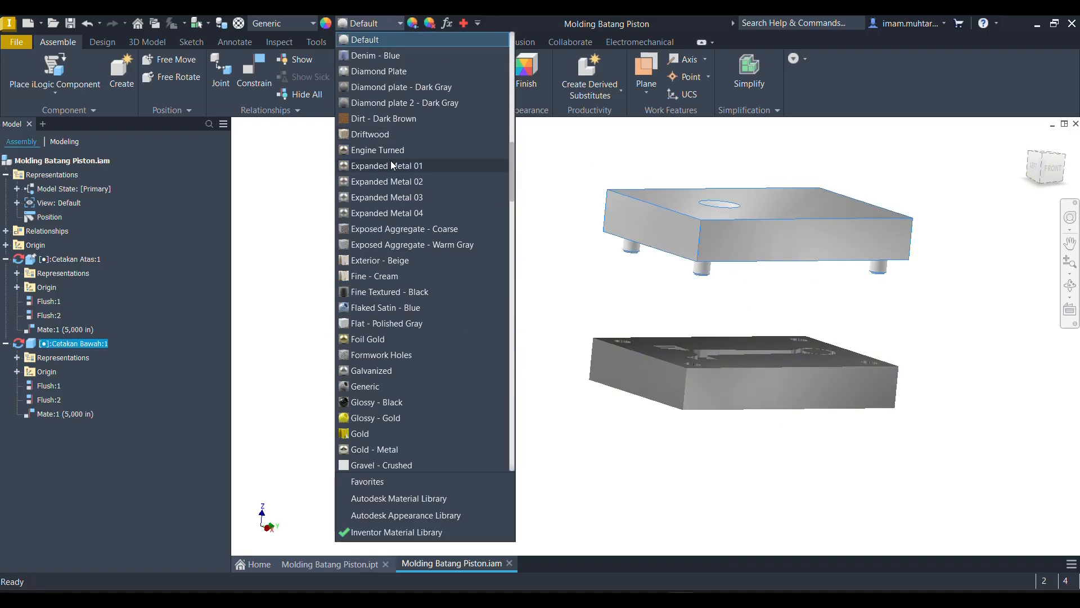
pyautogui.scroll(9, 397, 164)
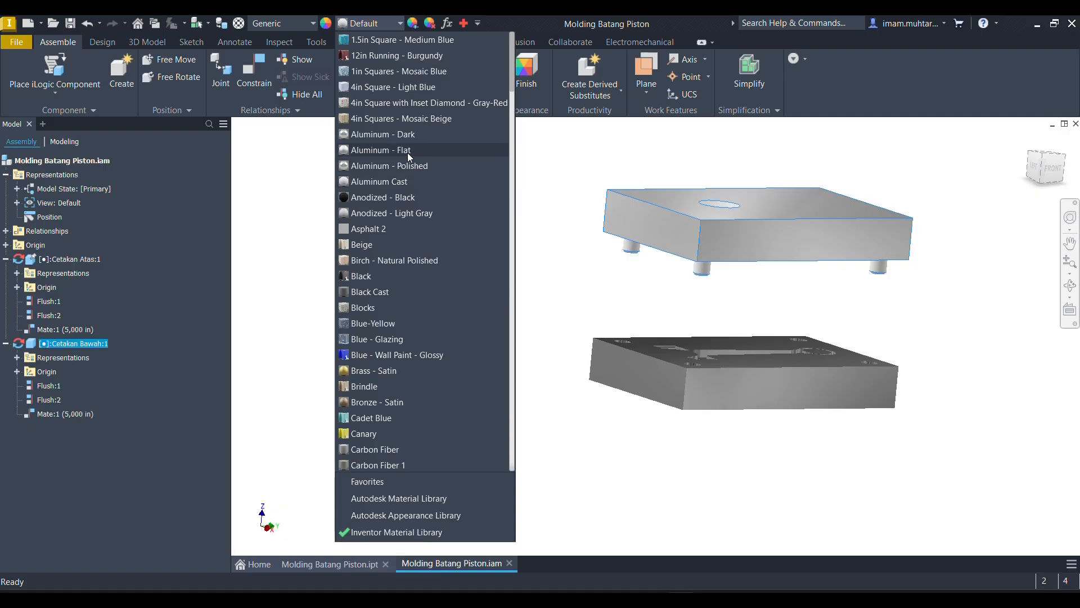
pyautogui.click(400, 290)
pyautogui.click(455, 298)
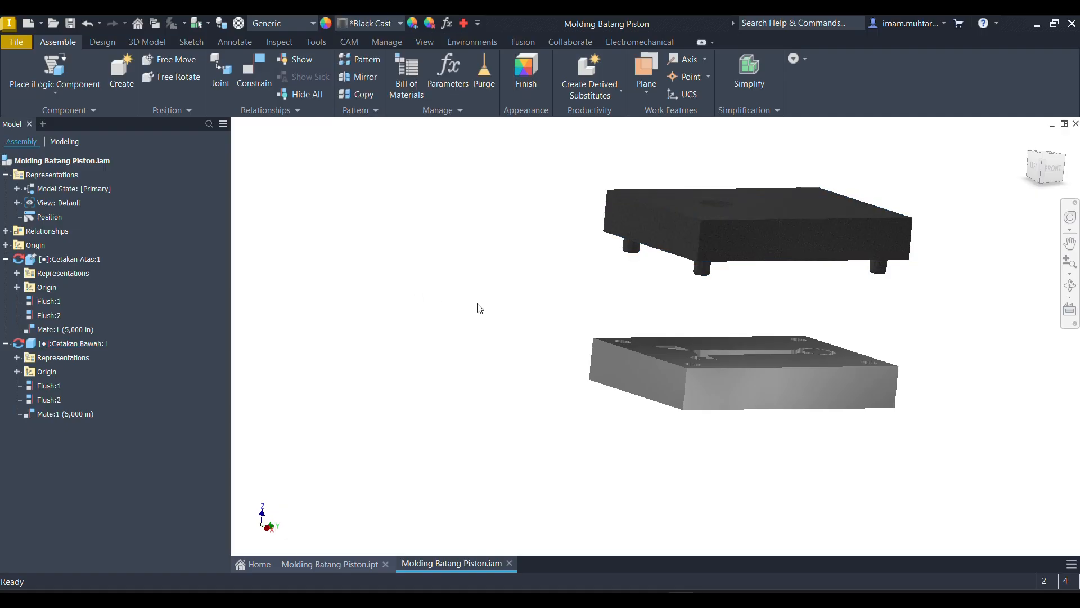
# - Save the Molding Batang Piston assembly together with its changed dependent files
pyautogui.moveTo(478, 306)
pyautogui.keyDown('shift'); pyautogui.mouseDown(button='middle')
pyautogui.moveTo(569, 306)
pyautogui.moveTo(568, 279)
pyautogui.moveTo(537, 262)
pyautogui.mouseUp(button='middle'); pyautogui.keyUp('shift')
pyautogui.press('F6')
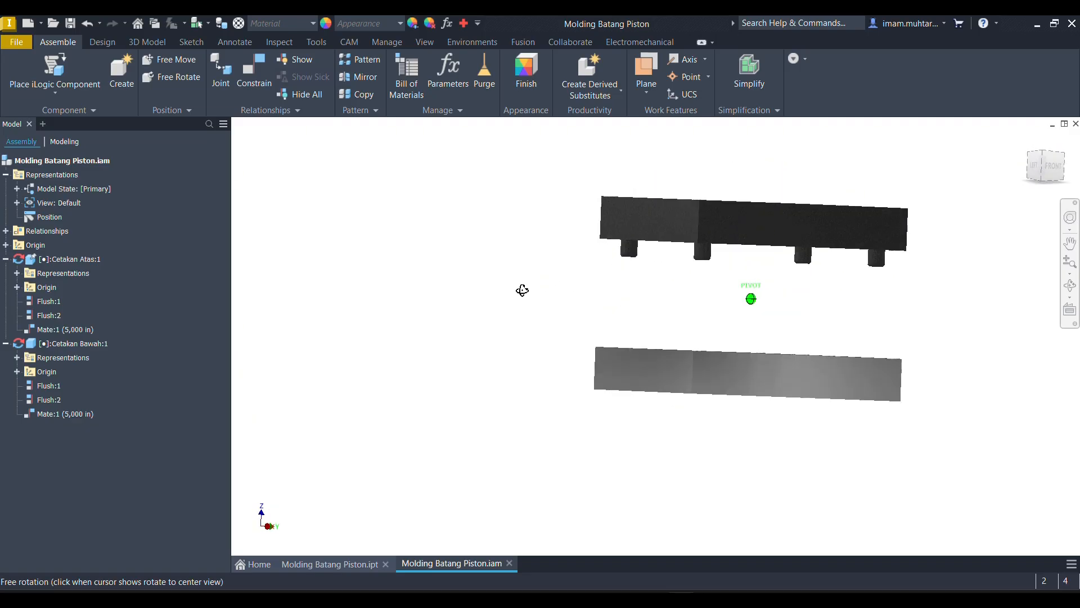
pyautogui.hotkey('ctrl', 's')
pyautogui.click(672, 204)
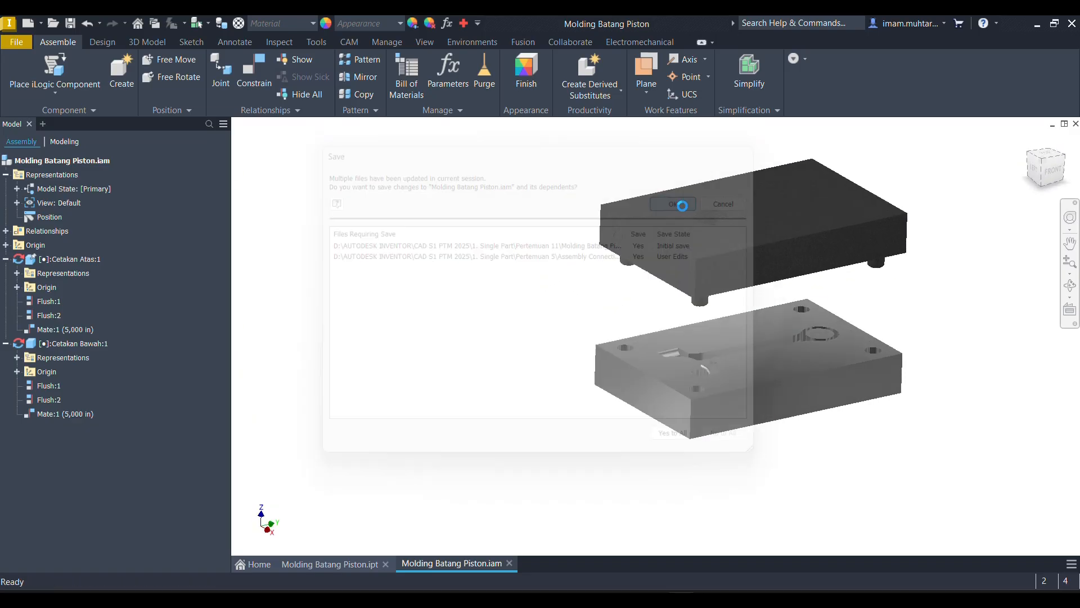
# - Examine the mold assembly in the home view, including the connecting rod cavity and corner holes of the lower half
pyautogui.click(1029, 143)
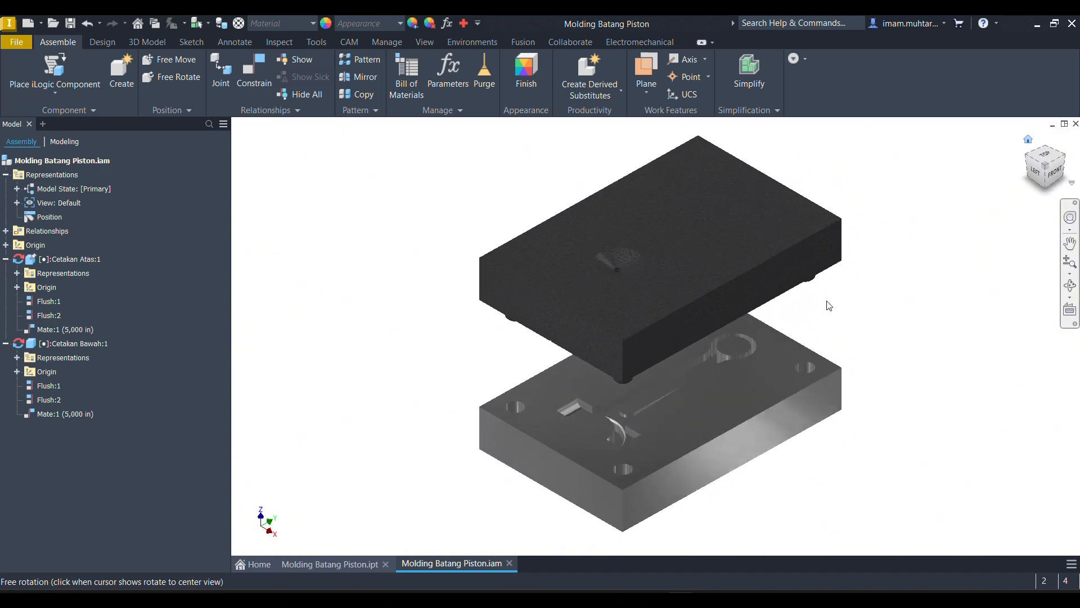
pyautogui.scroll(3, 639, 475)
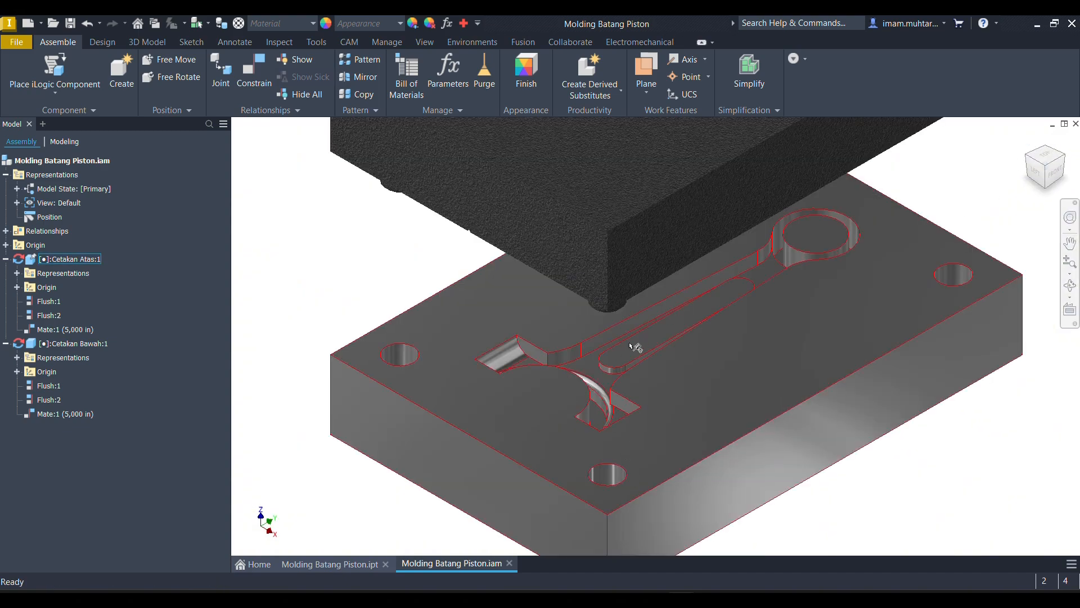
pyautogui.scroll(2, 448, 357)
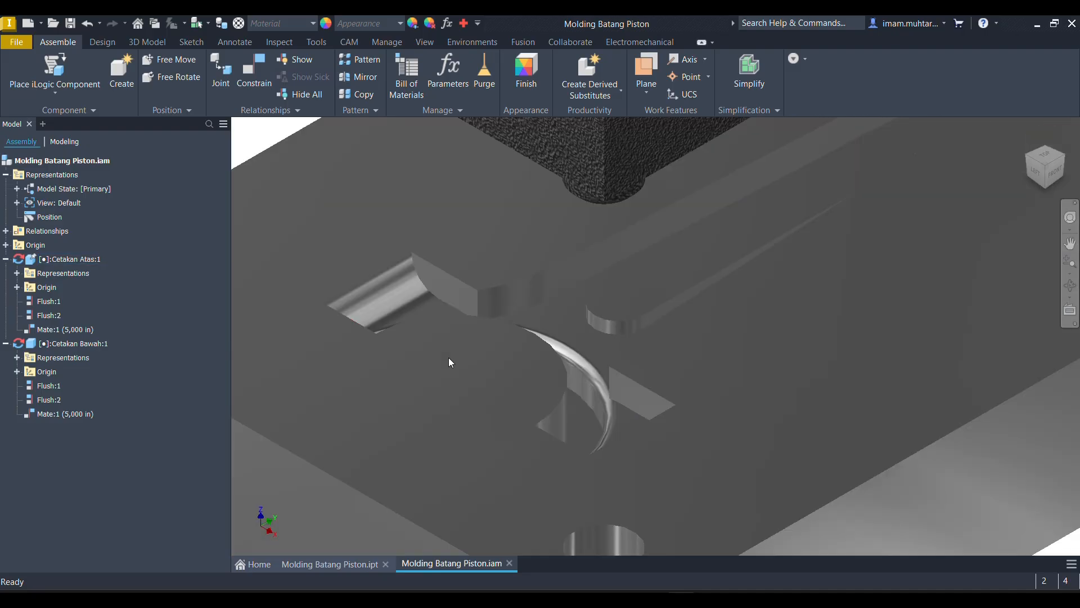
pyautogui.scroll(-2, 470, 335)
pyautogui.scroll(4, 442, 306)
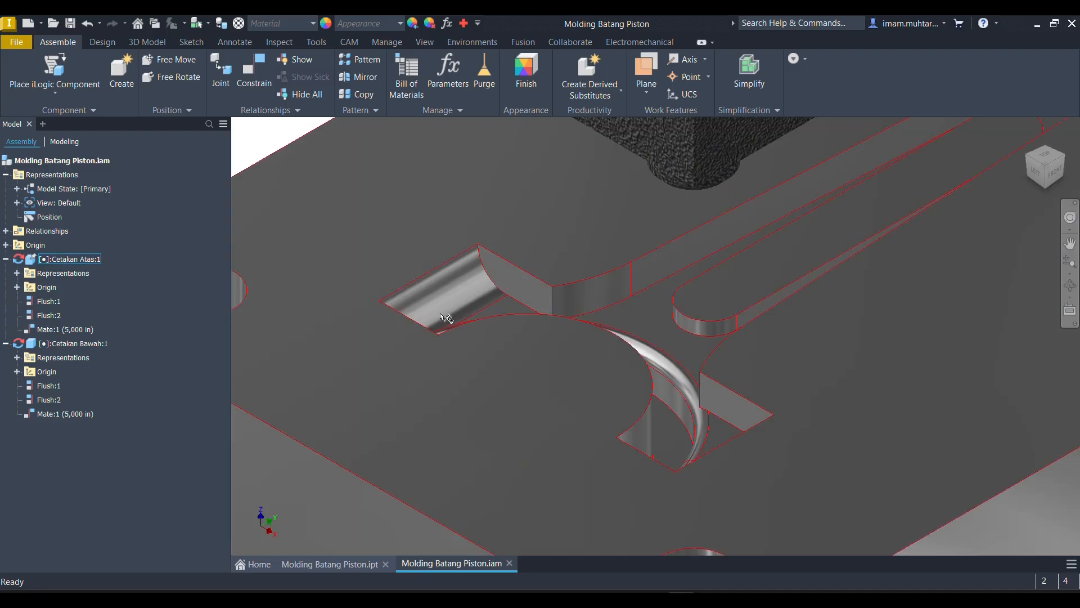
pyautogui.scroll(-5, 446, 318)
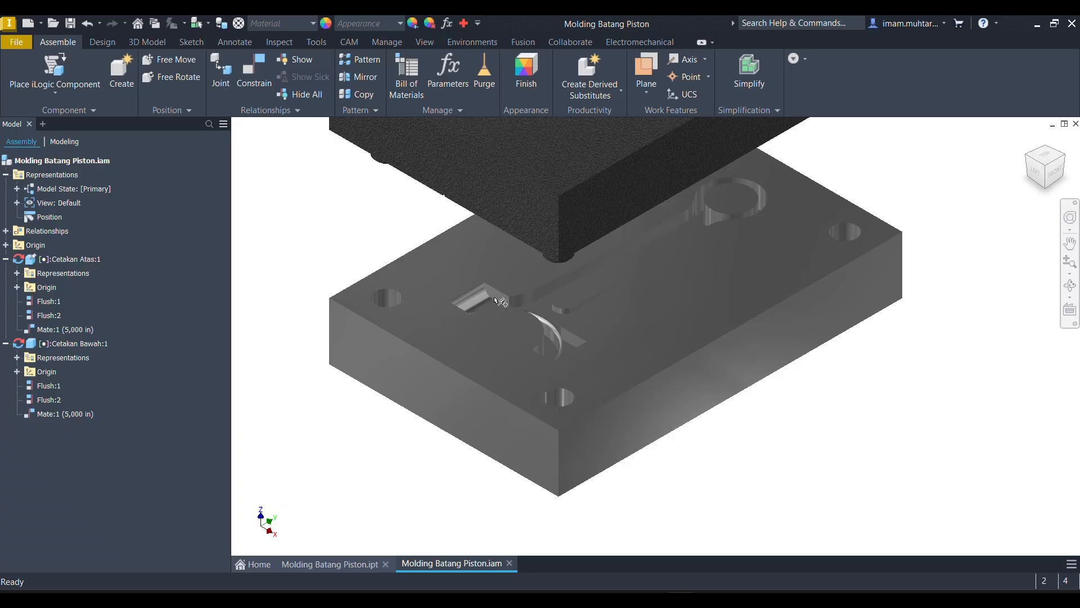
pyautogui.scroll(-2, 497, 301)
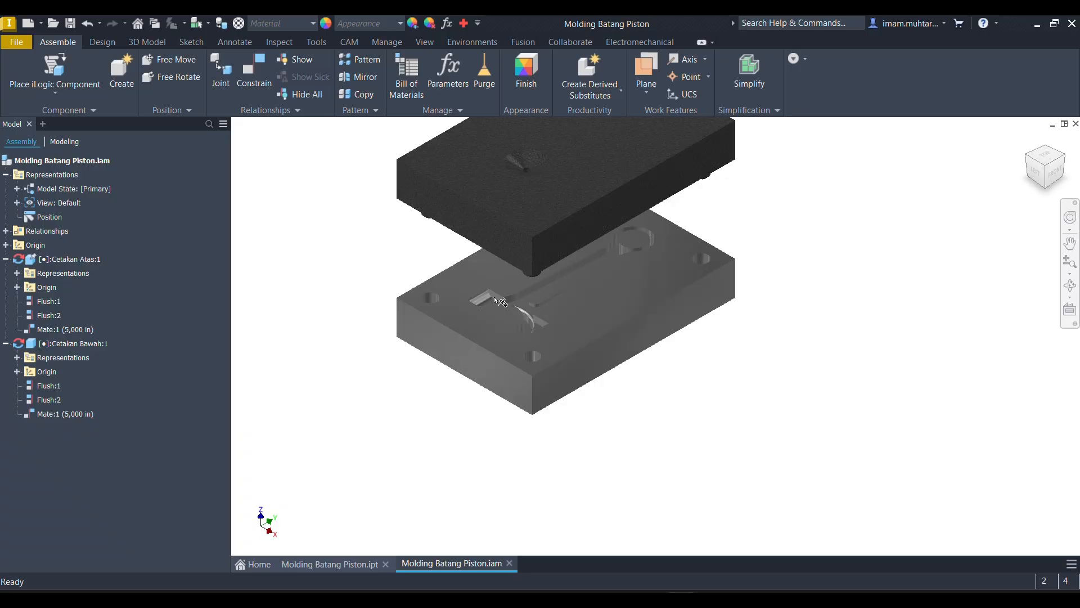
pyautogui.scroll(-5, 550, 234)
pyautogui.scroll(3, 566, 252)
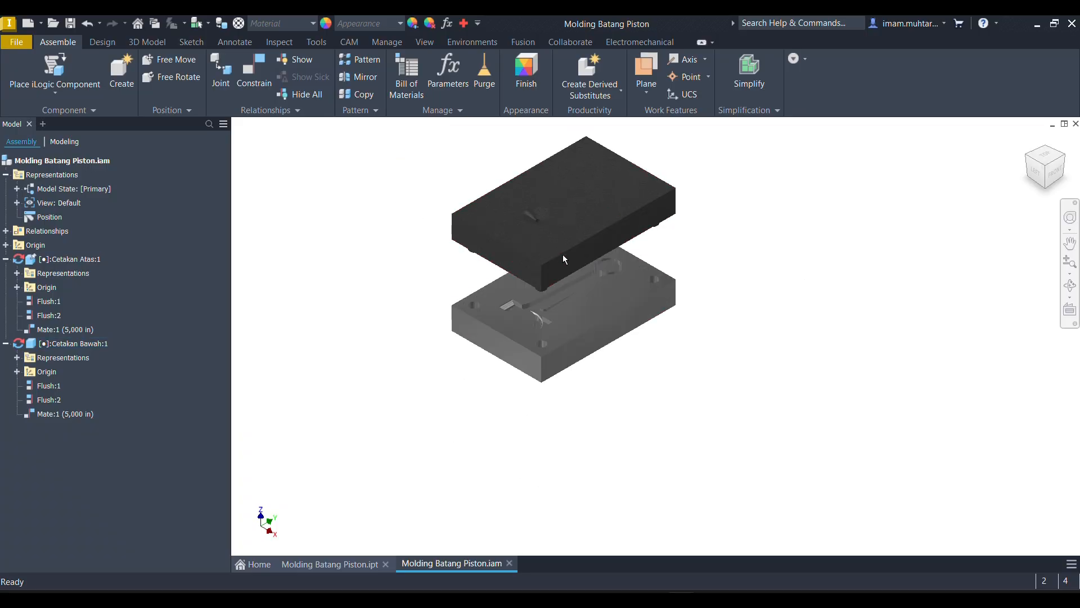